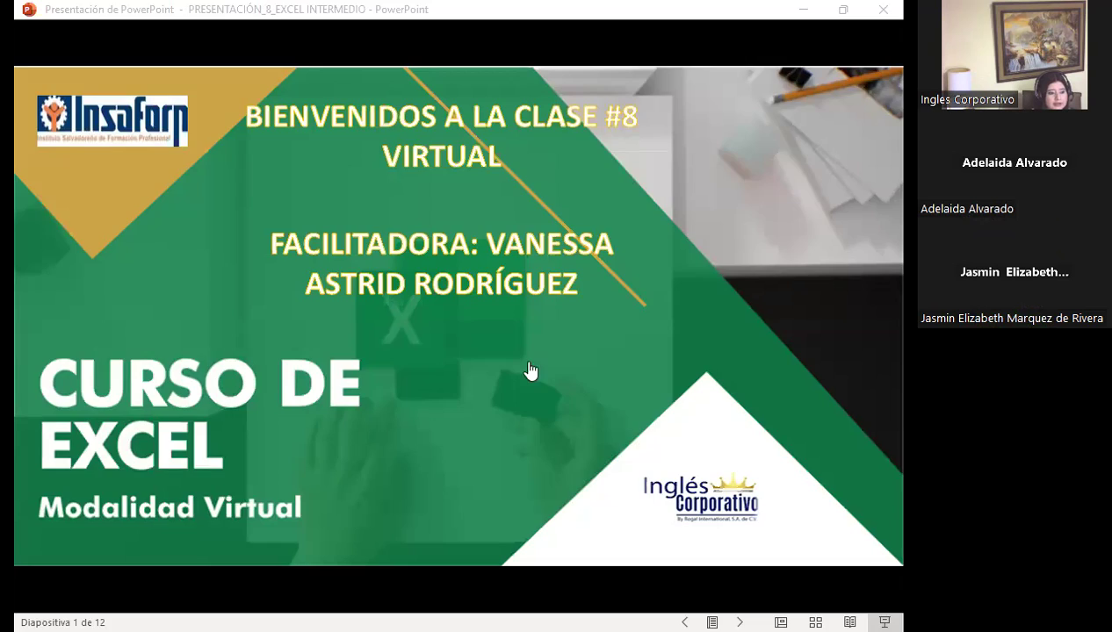
Switch from the slideshow to the FCO-EXCEL2 course page in Firefox, scrolled to Sección 2
{"action": "key", "text": "alt+Tab"}
{"action": "scroll", "coordinate": [574, 430], "scroll_direction": "down", "scroll_amount": 1}
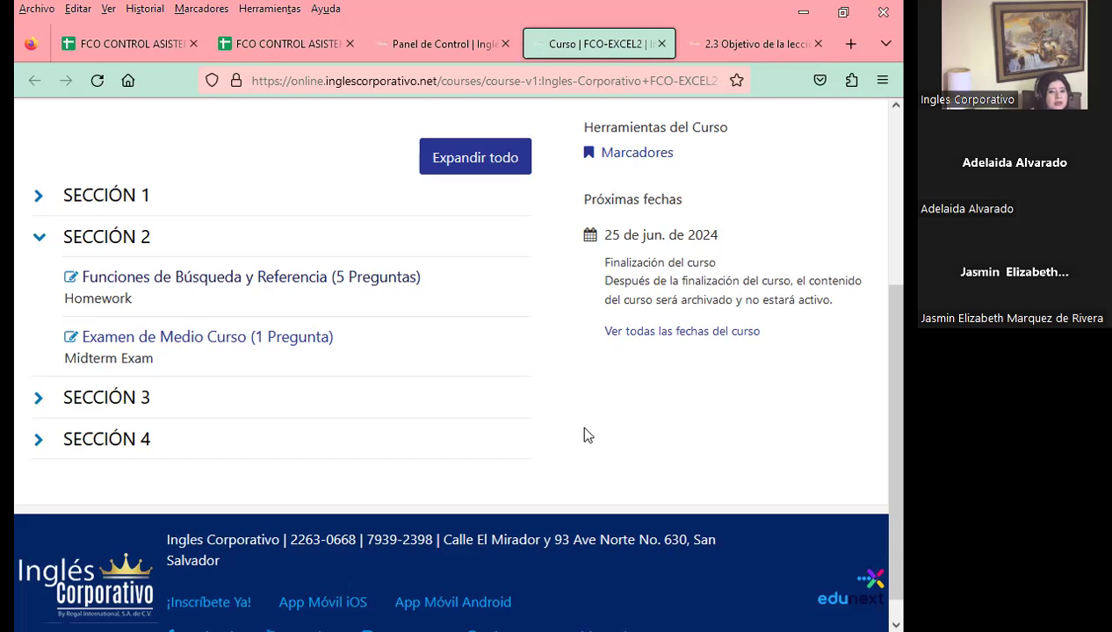
Bring up the '2.3 Objetivo de la lección' page in the course platform
{"action": "left_click", "coordinate": [730, 42]}
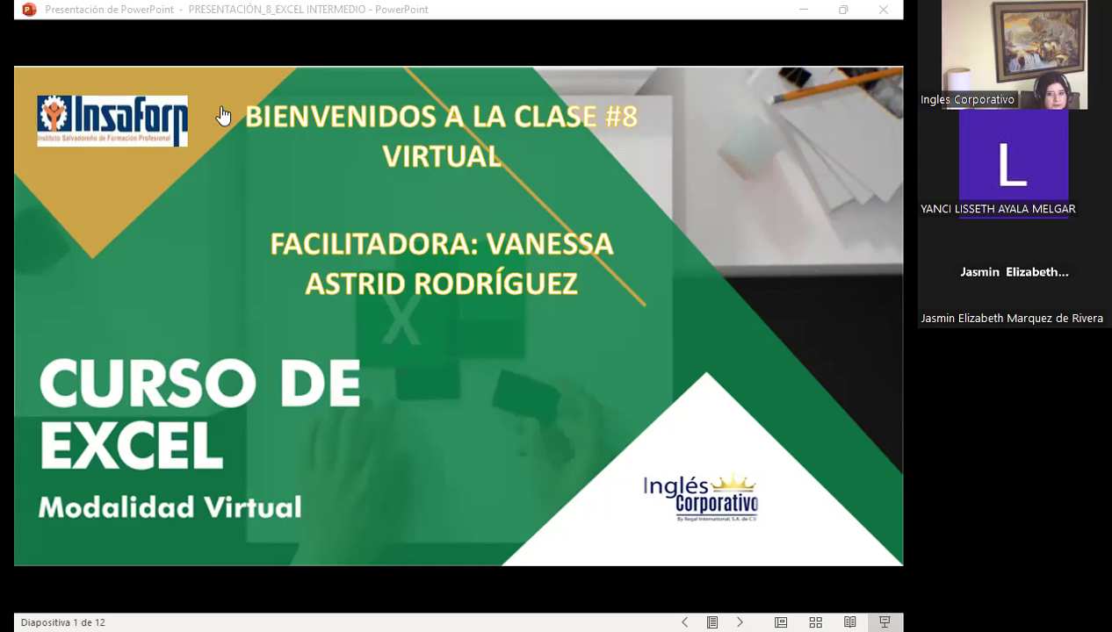
Advance the slideshow past the Sesión 8 slide to the agenda slide
{"action": "left_click", "coordinate": [508, 370]}
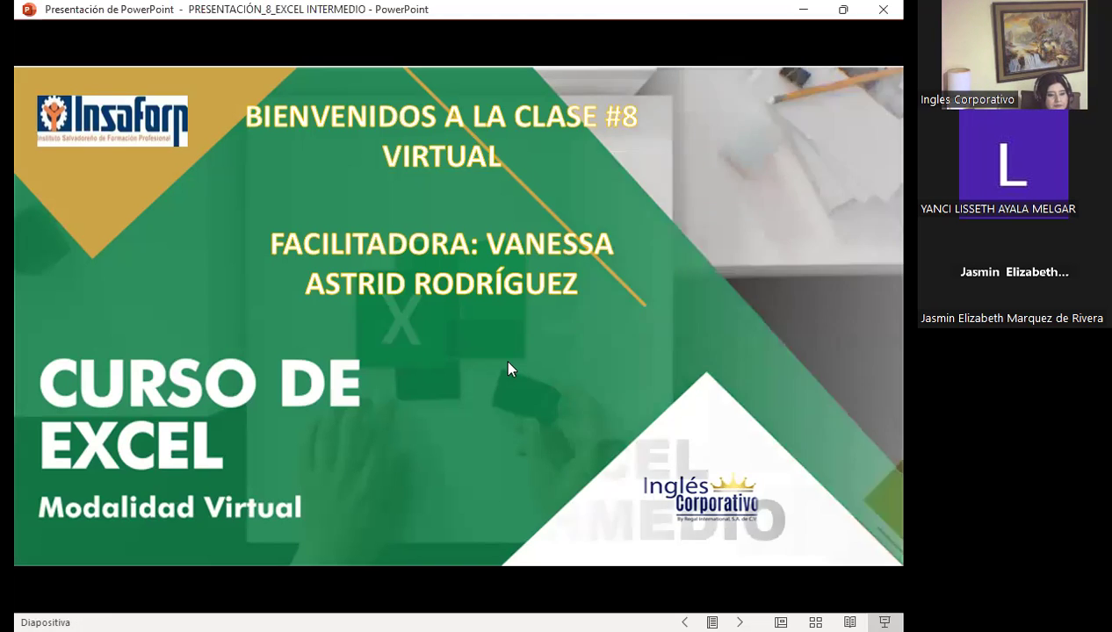
{"action": "left_click", "coordinate": [509, 370]}
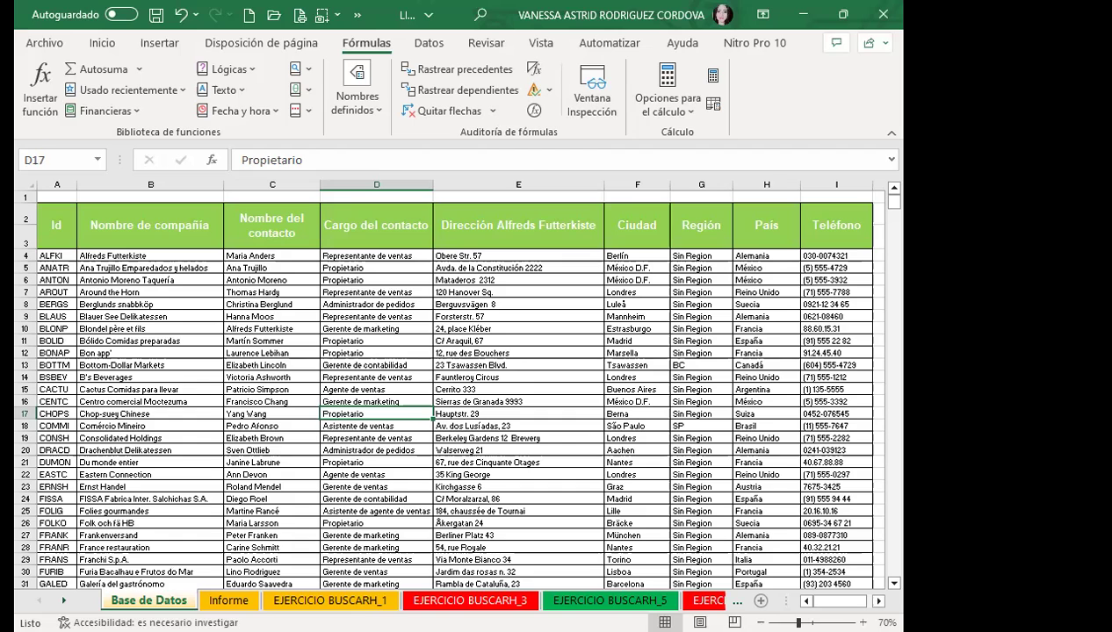
Select Informe cell C10 for ALFKI, review the top Base de Datos customer rows, then return
{"action": "key", "text": "ctrl+Page_Down"}
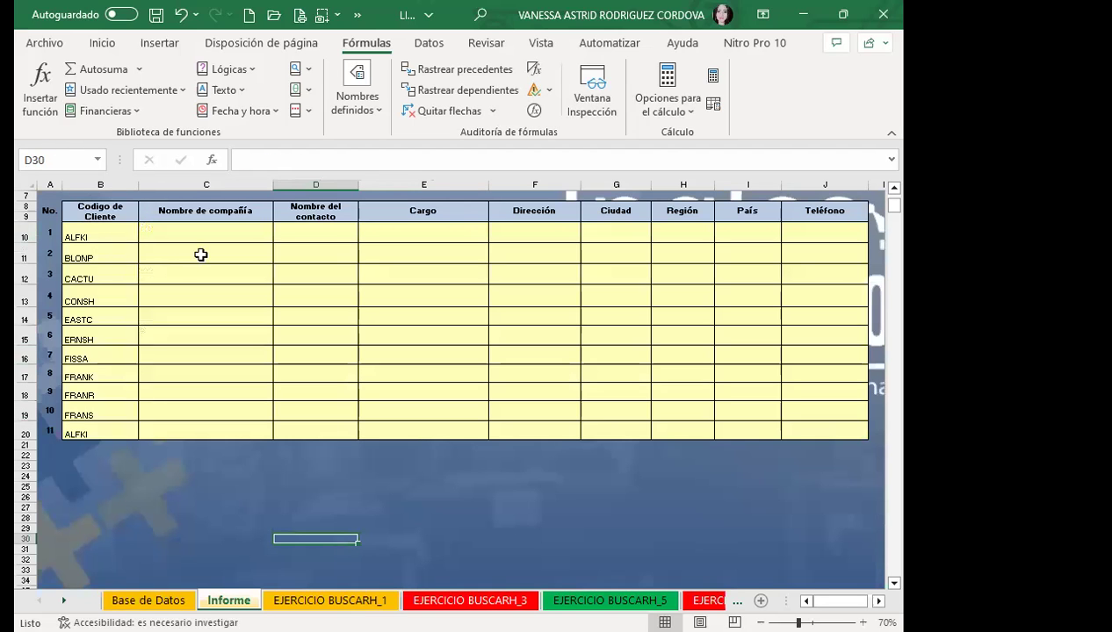
{"action": "left_click", "coordinate": [200, 236]}
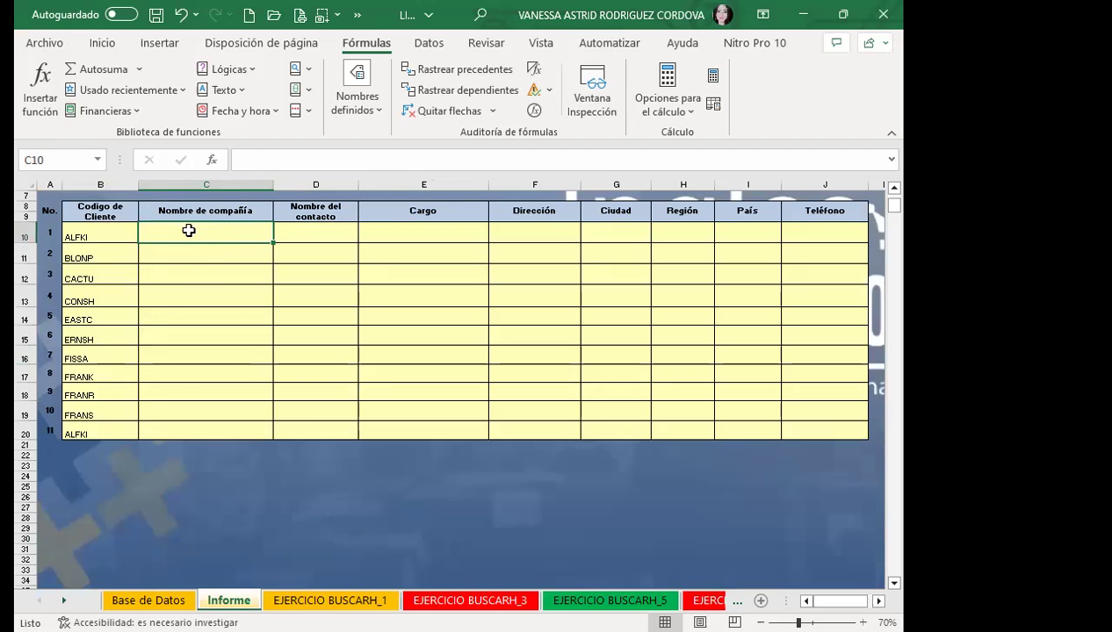
{"action": "left_click", "coordinate": [123, 600]}
{"action": "mouse_move", "coordinate": [70, 235]}
{"action": "left_mouse_down"}
{"action": "mouse_move", "coordinate": [428, 297]}
{"action": "mouse_move", "coordinate": [870, 567]}
{"action": "mouse_move", "coordinate": [865, 577]}
{"action": "left_mouse_up"}
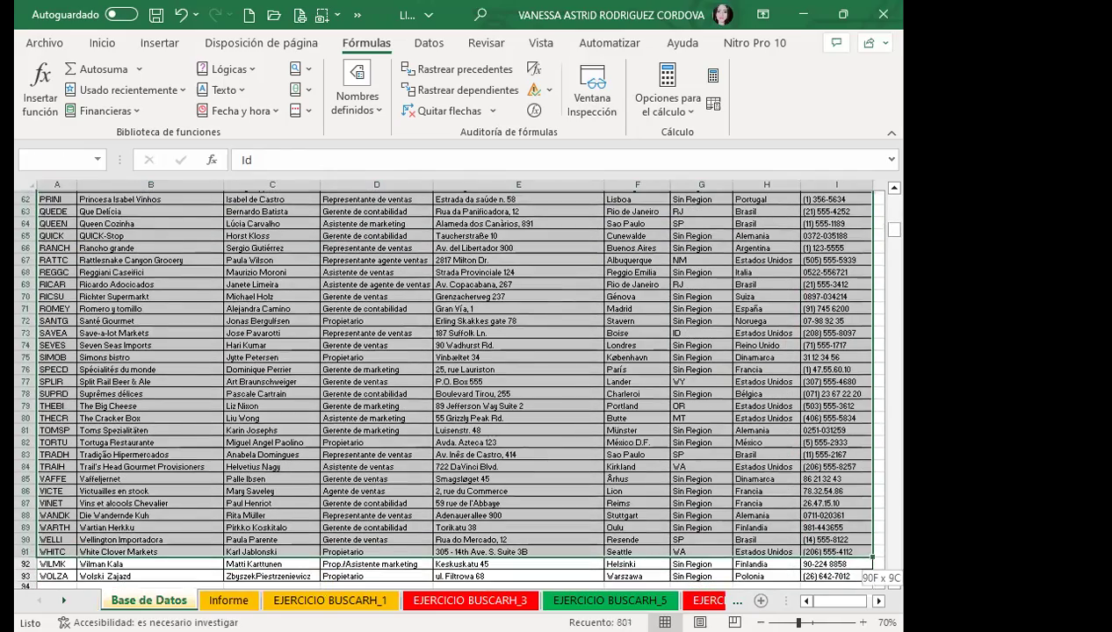
{"action": "key", "text": "ctrl+Page_Down"}
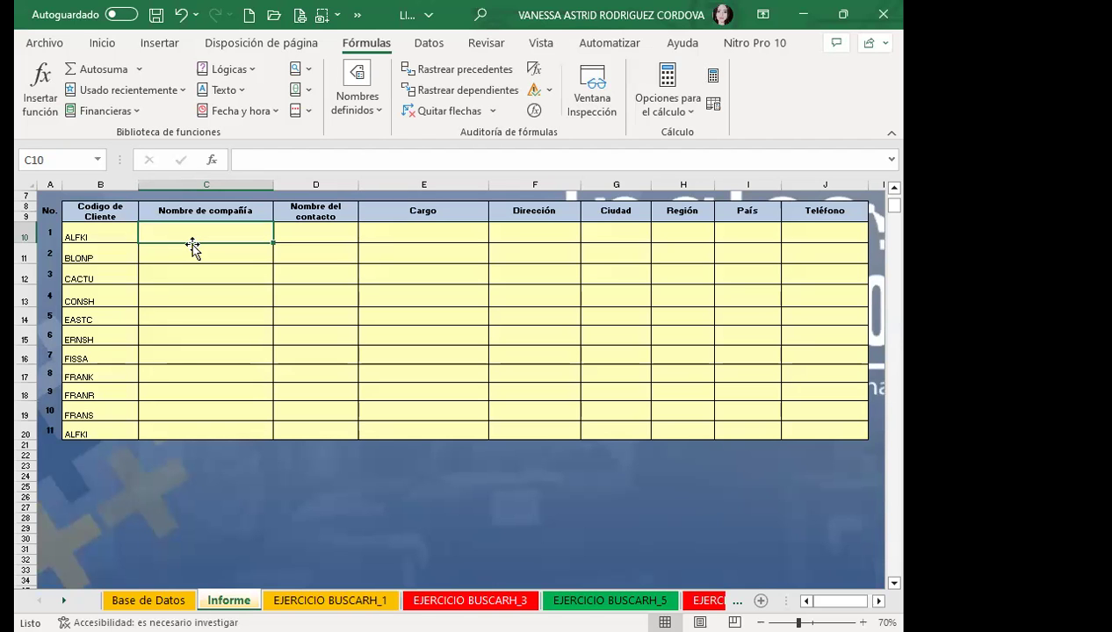
{"action": "left_click", "coordinate": [148, 600]}
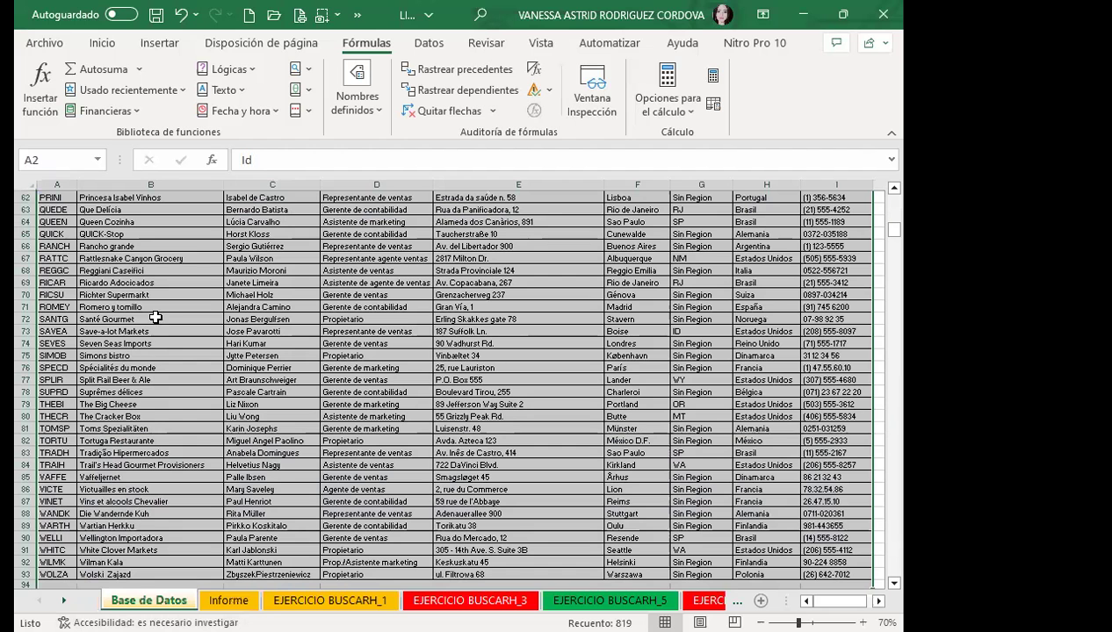
{"action": "scroll", "coordinate": [267, 228], "scroll_direction": "up", "scroll_amount": 8}
{"action": "scroll", "coordinate": [250, 235], "scroll_direction": "up", "scroll_amount": 6}
{"action": "scroll", "coordinate": [246, 238], "scroll_direction": "up", "scroll_amount": 6}
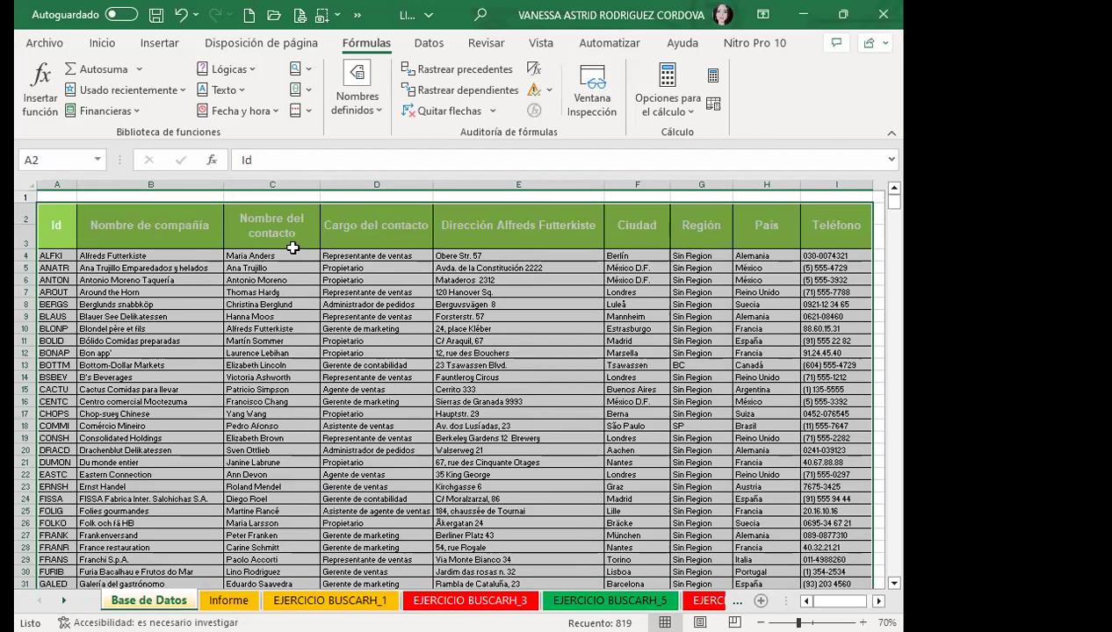
{"action": "left_click", "coordinate": [293, 249]}
{"action": "left_click", "coordinate": [228, 599]}
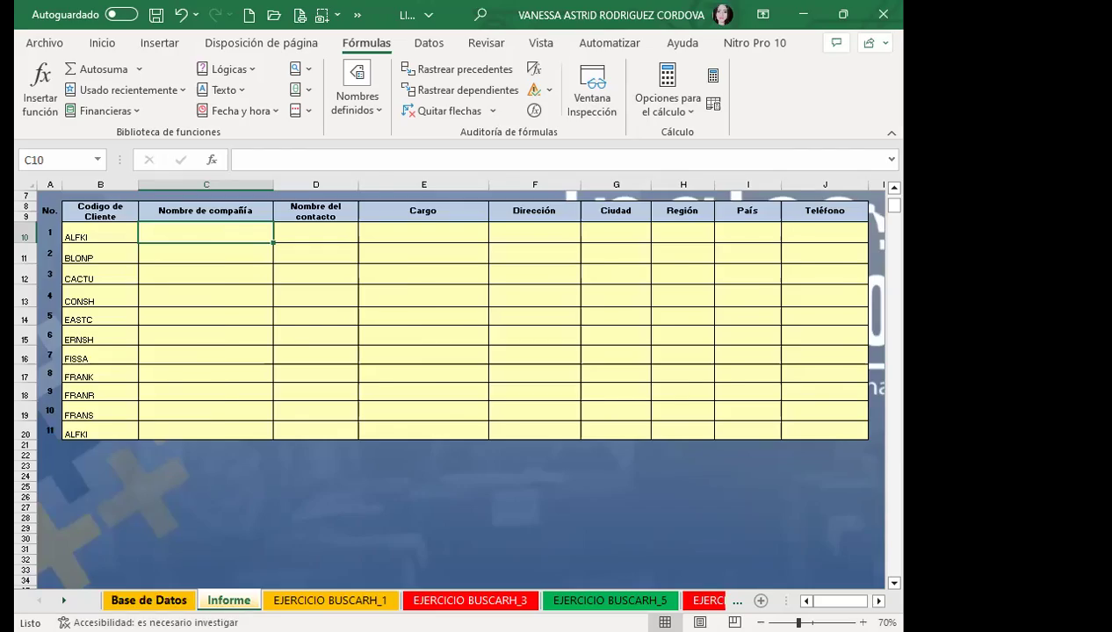
{"action": "left_click", "coordinate": [158, 600]}
{"action": "scroll", "coordinate": [287, 406], "scroll_direction": "down", "scroll_amount": 6}
{"action": "scroll", "coordinate": [287, 404], "scroll_direction": "down", "scroll_amount": 9}
{"action": "scroll", "coordinate": [317, 417], "scroll_direction": "down", "scroll_amount": 14}
{"action": "scroll", "coordinate": [342, 427], "scroll_direction": "down", "scroll_amount": 3}
{"action": "scroll", "coordinate": [342, 428], "scroll_direction": "up", "scroll_amount": 11}
{"action": "scroll", "coordinate": [347, 417], "scroll_direction": "up", "scroll_amount": 12}
{"action": "scroll", "coordinate": [290, 369], "scroll_direction": "up", "scroll_amount": 7}
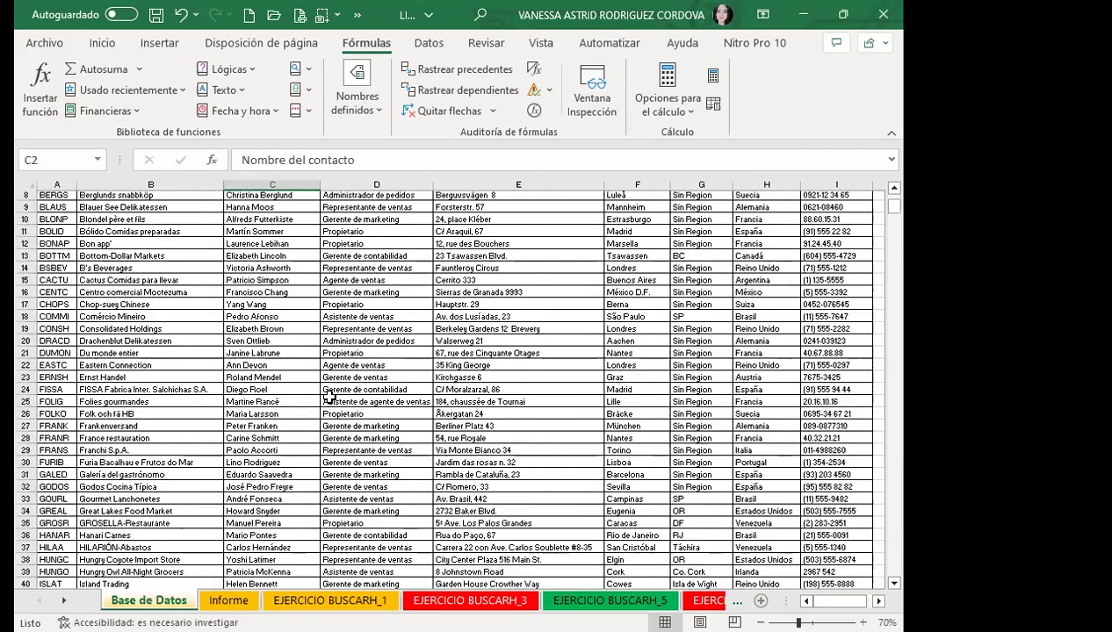
{"action": "scroll", "coordinate": [241, 323], "scroll_direction": "up", "scroll_amount": 3}
{"action": "left_click", "coordinate": [247, 256]}
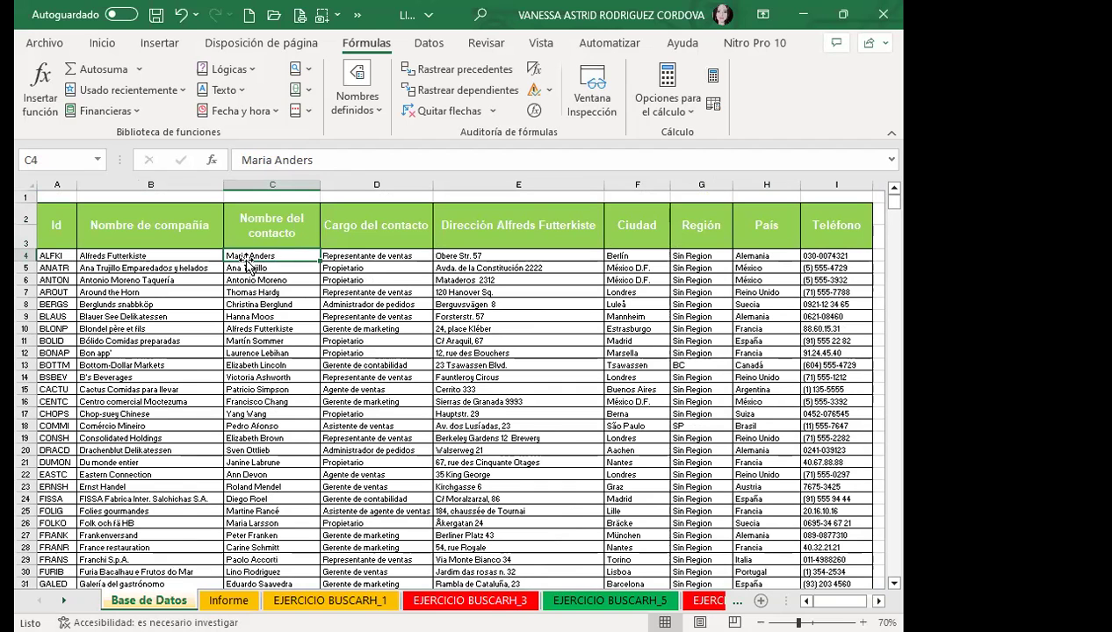
{"action": "left_click", "coordinate": [228, 600]}
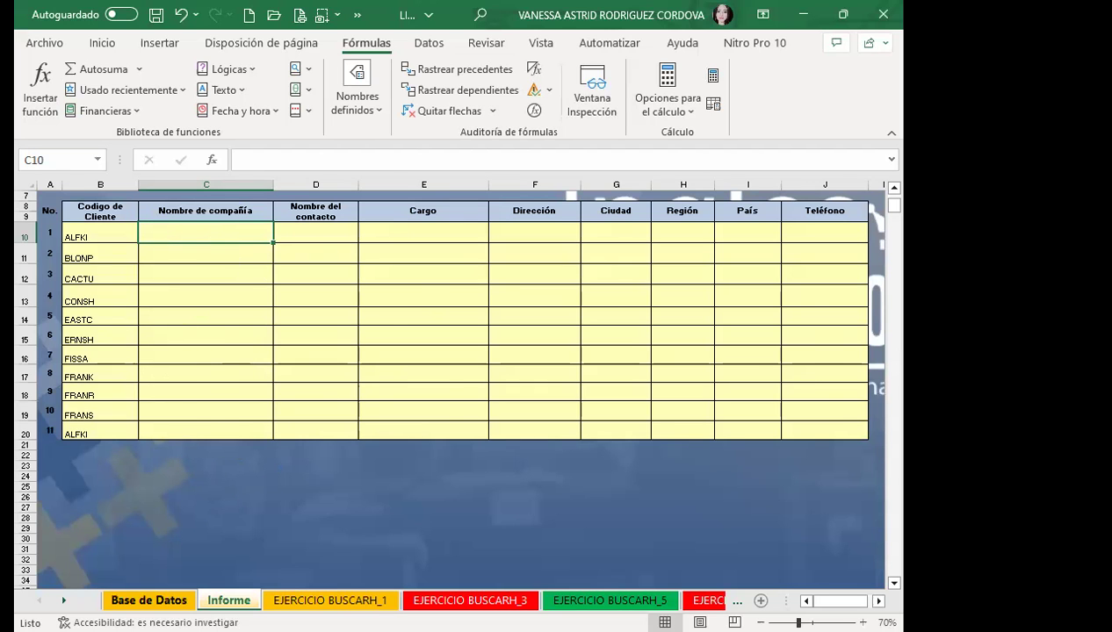
Select the Base de Datos table A2:I93 and name it MATRIZ_1 in the Name Box
{"action": "left_click", "coordinate": [146, 600]}
{"action": "left_click_drag", "start_coordinate": [56, 225], "coordinate": [872, 569]}
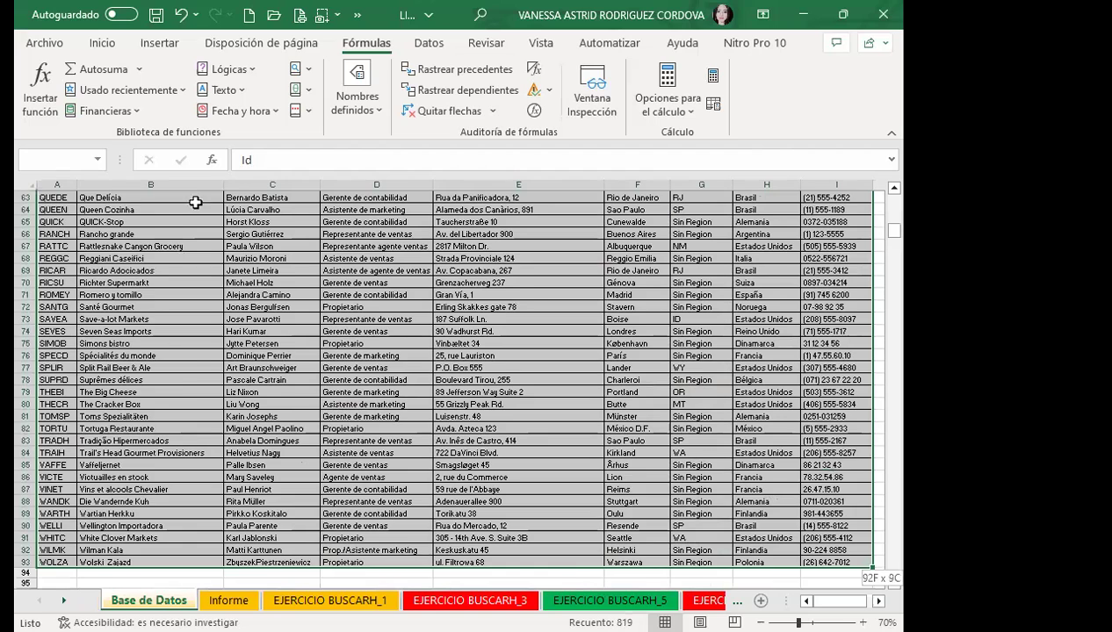
{"action": "scroll", "coordinate": [189, 196], "scroll_direction": "down", "scroll_amount": 3}
{"action": "left_click", "coordinate": [50, 160]}
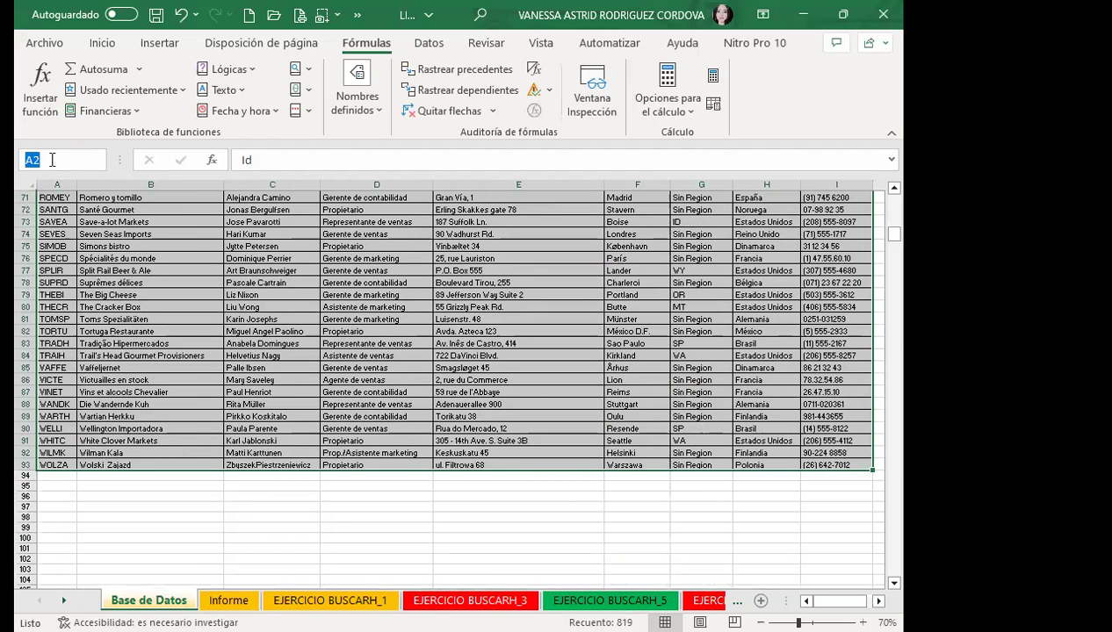
{"action": "type", "text": "MATRIZ_1"}
{"action": "key", "text": "Return"}
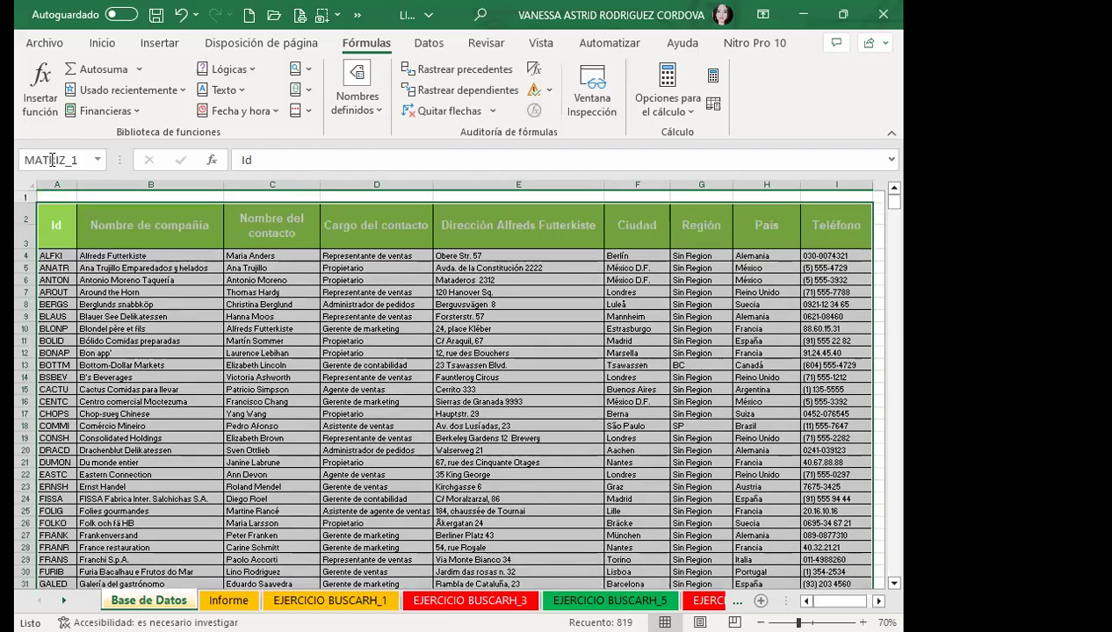
{"action": "left_click", "coordinate": [141, 230]}
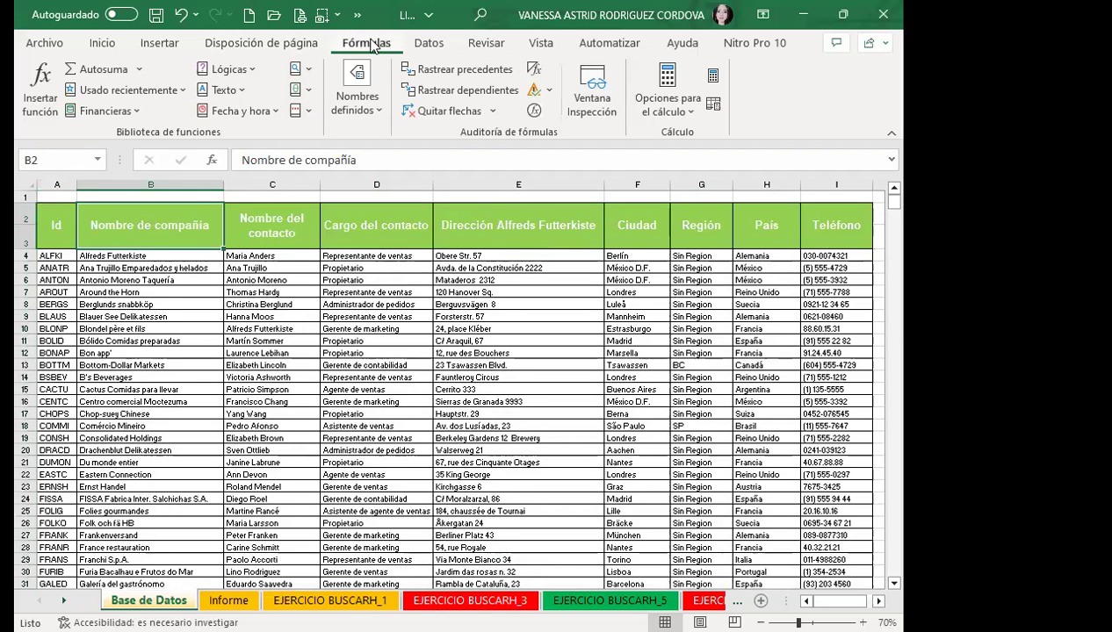
Verify MATRIZ_1 in the Name Manager, then move to the Informe sheet
{"action": "left_click", "coordinate": [360, 112]}
{"action": "left_click", "coordinate": [343, 186]}
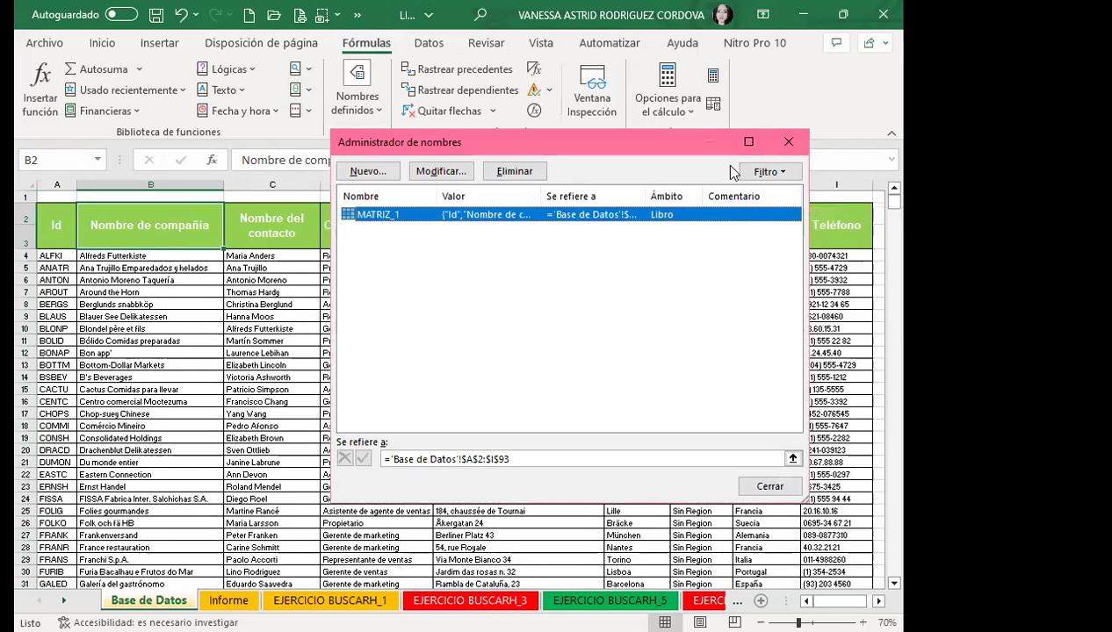
{"action": "left_click", "coordinate": [788, 141]}
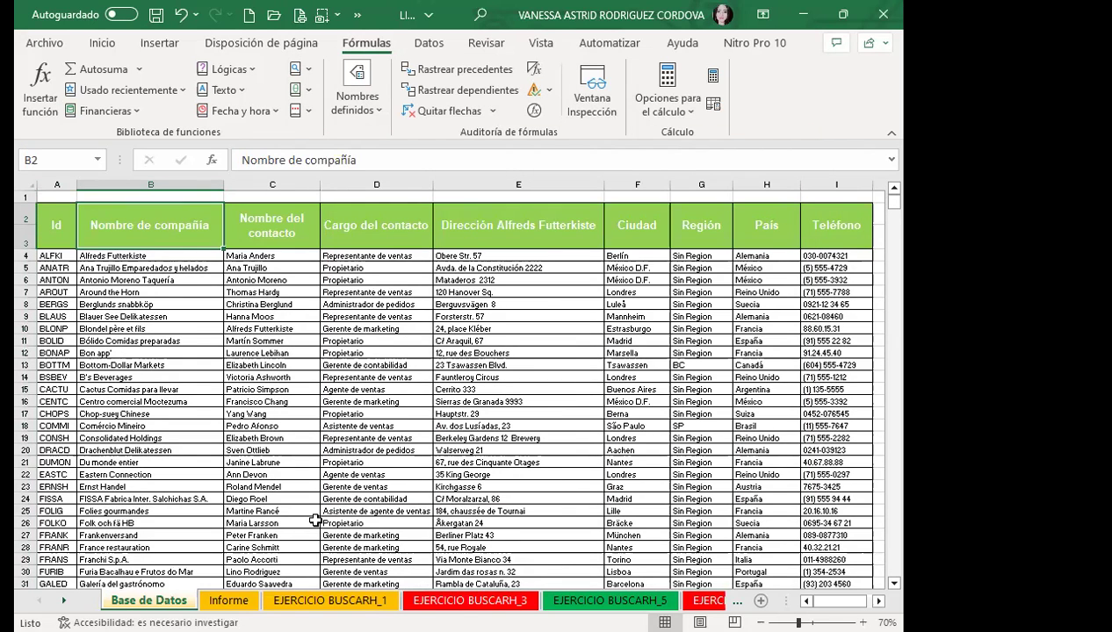
{"action": "key", "text": "ctrl+Page_Down"}
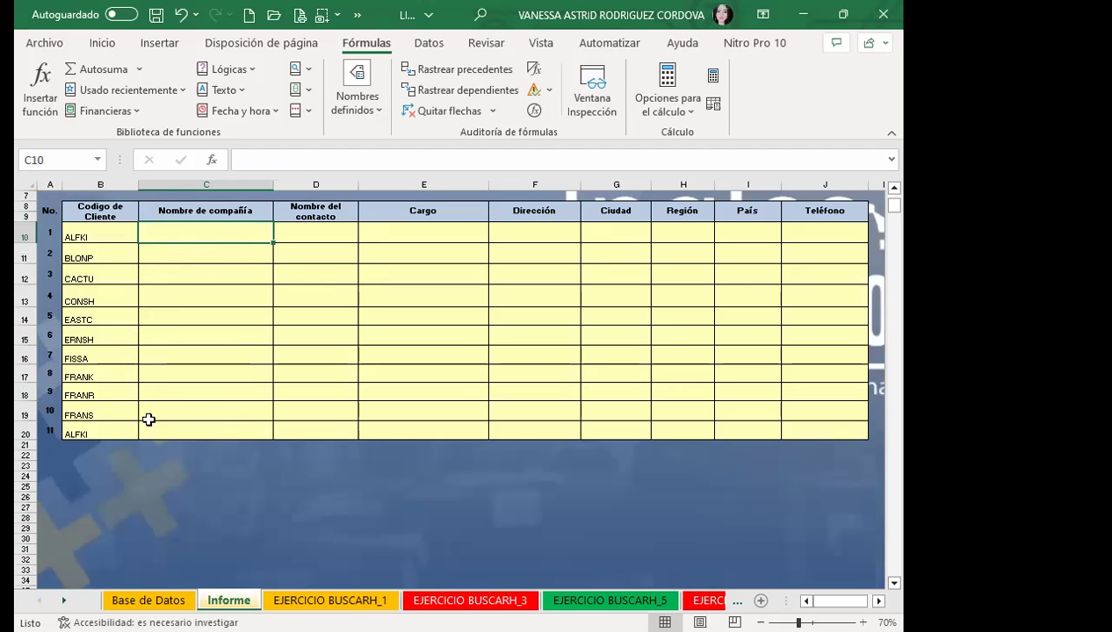
{"action": "left_click", "coordinate": [148, 600]}
{"action": "scroll", "coordinate": [57, 492], "scroll_direction": "down", "scroll_amount": 3}
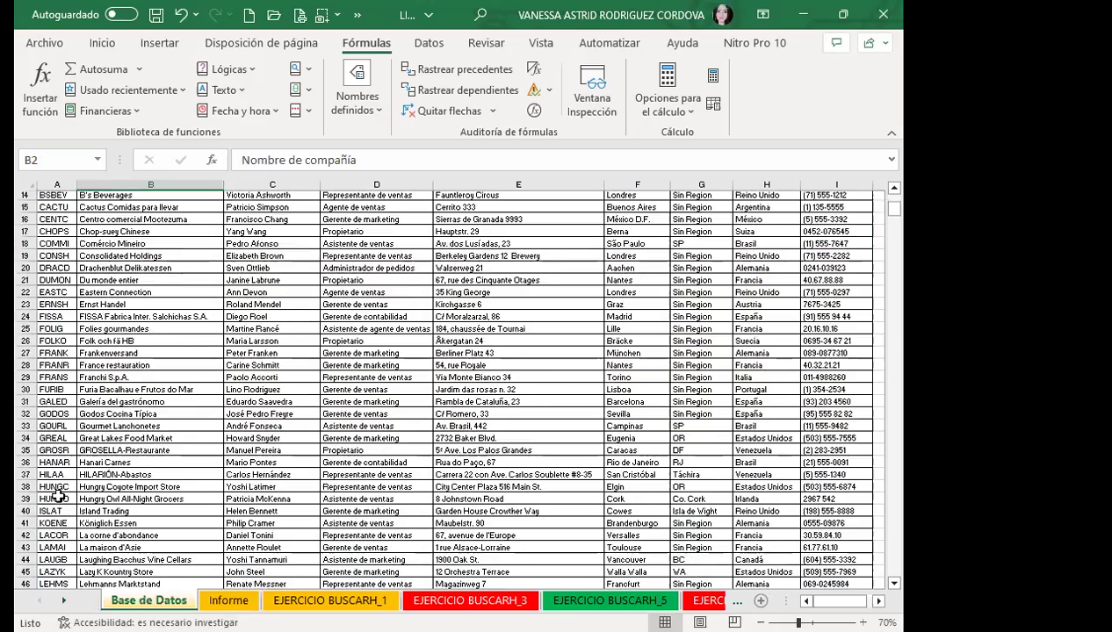
{"action": "scroll", "coordinate": [88, 483], "scroll_direction": "down", "scroll_amount": 11}
{"action": "scroll", "coordinate": [102, 477], "scroll_direction": "down", "scroll_amount": 9}
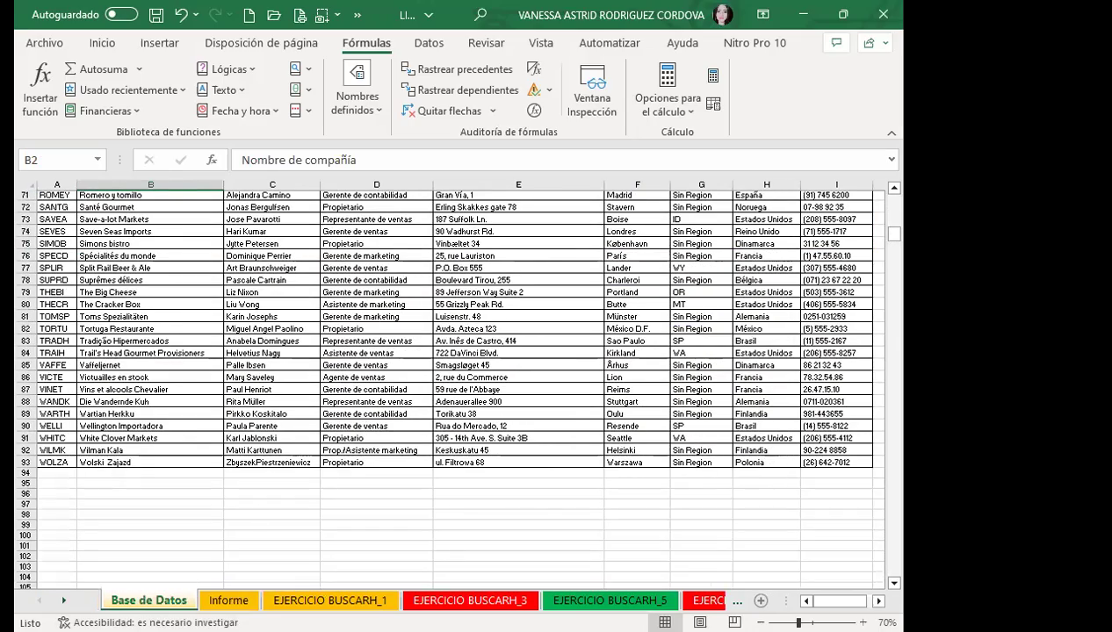
{"action": "key", "text": "ctrl+Page_Down"}
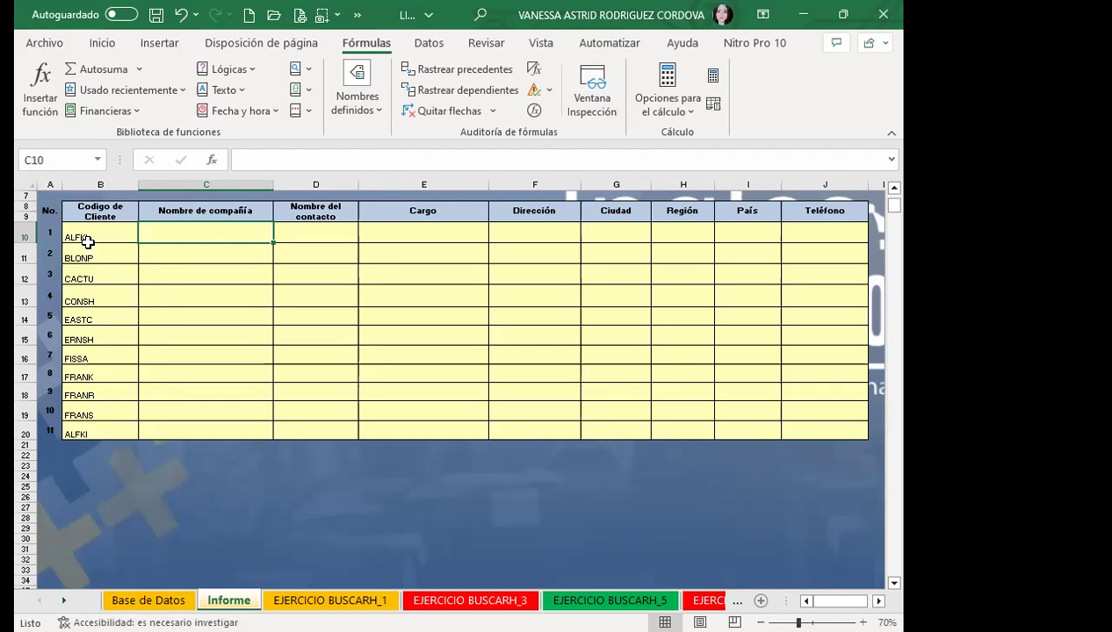
{"action": "left_click_drag", "start_coordinate": [96, 231], "coordinate": [106, 425]}
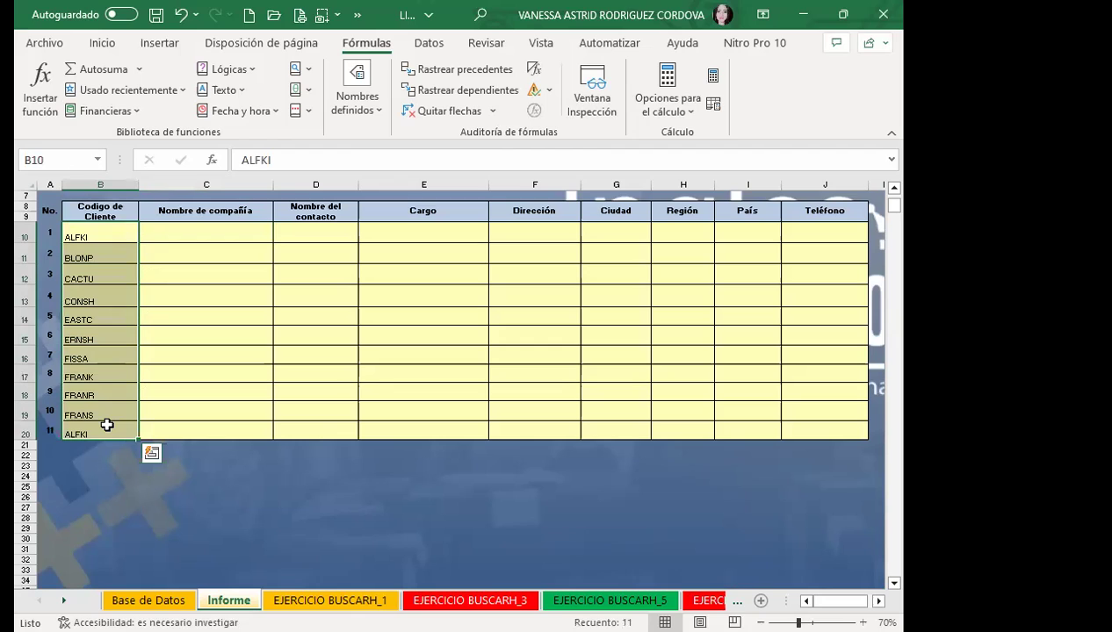
Name the codes B10:B20 CODIGO and confirm it appears in the Name Manager
{"action": "left_click", "coordinate": [54, 158]}
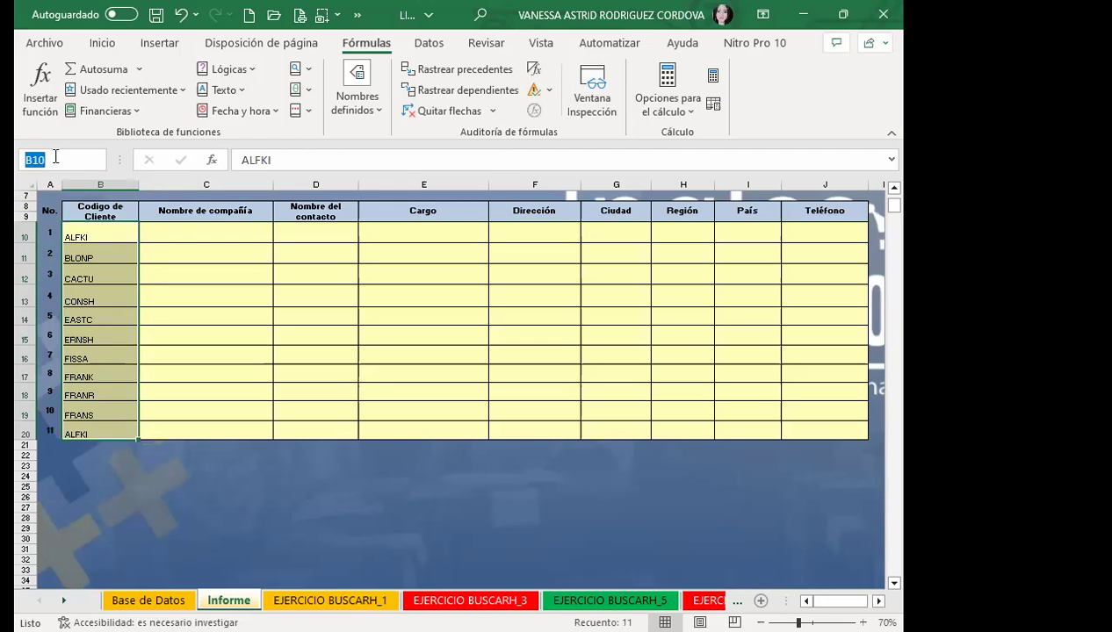
{"action": "type", "text": "CODIGO"}
{"action": "key", "text": "Return"}
{"action": "left_click", "coordinate": [161, 234]}
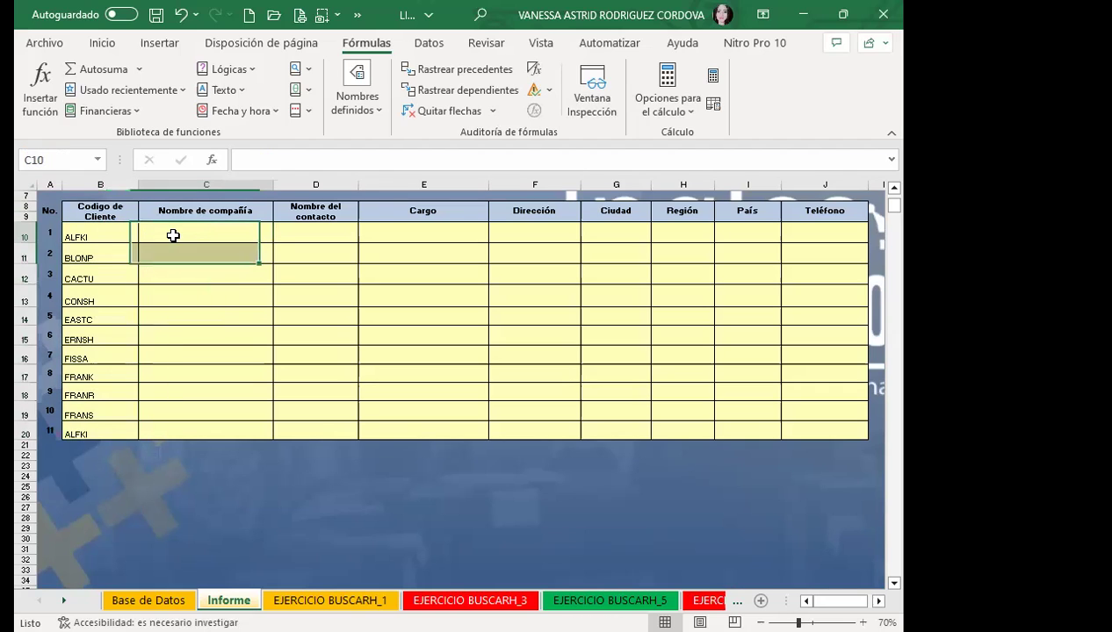
{"action": "left_click", "coordinate": [367, 87]}
{"action": "left_click", "coordinate": [362, 178]}
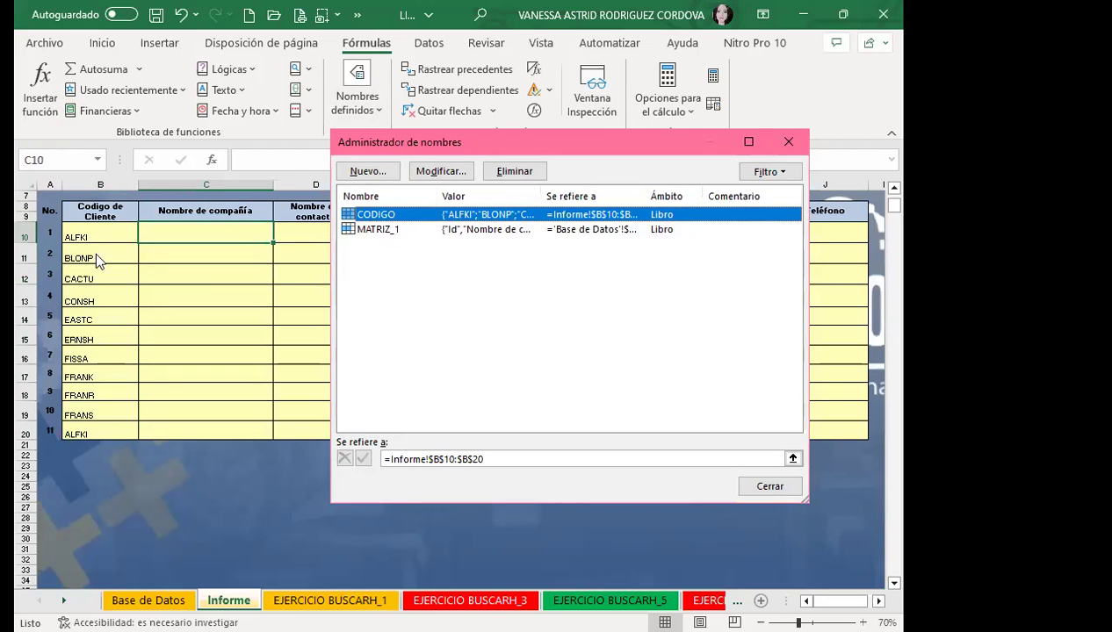
{"action": "left_click", "coordinate": [789, 142]}
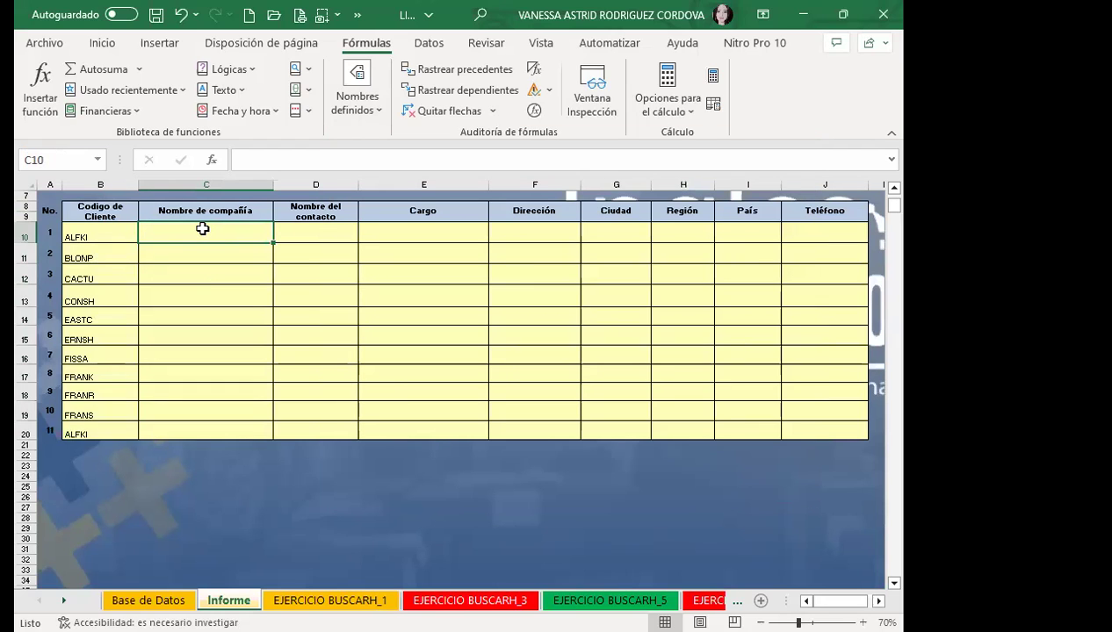
Enter =BUSCARV(CODIGO;MATRIZ_1;2;0) in C10 to look up ALFKI's company name
{"action": "double_click", "coordinate": [202, 228]}
{"action": "type", "text": "="}
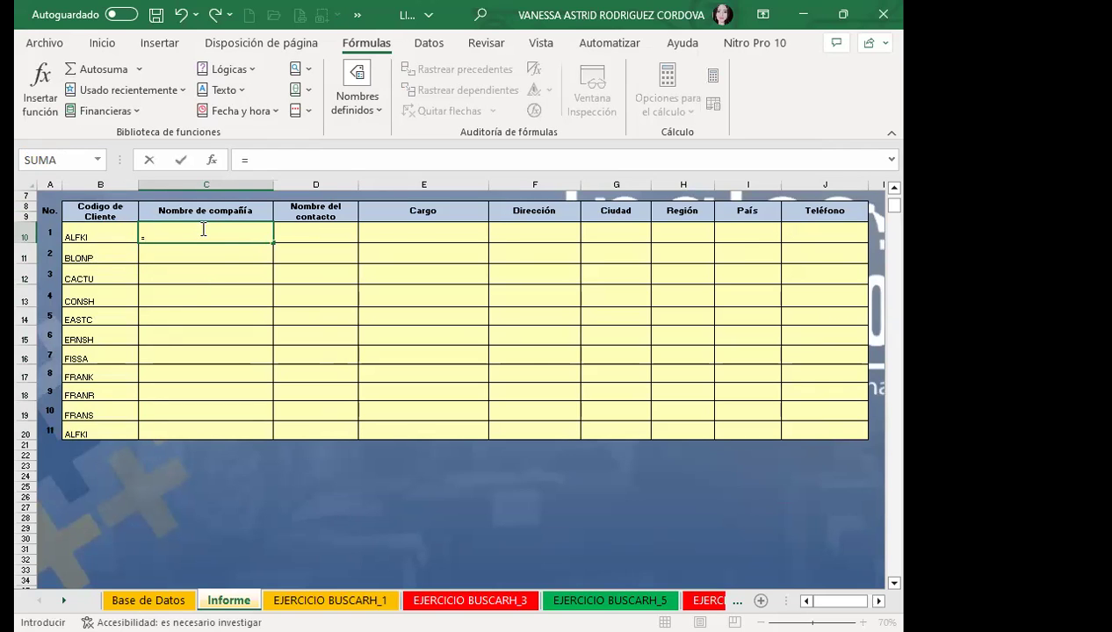
{"action": "type", "text": "BUSC"}
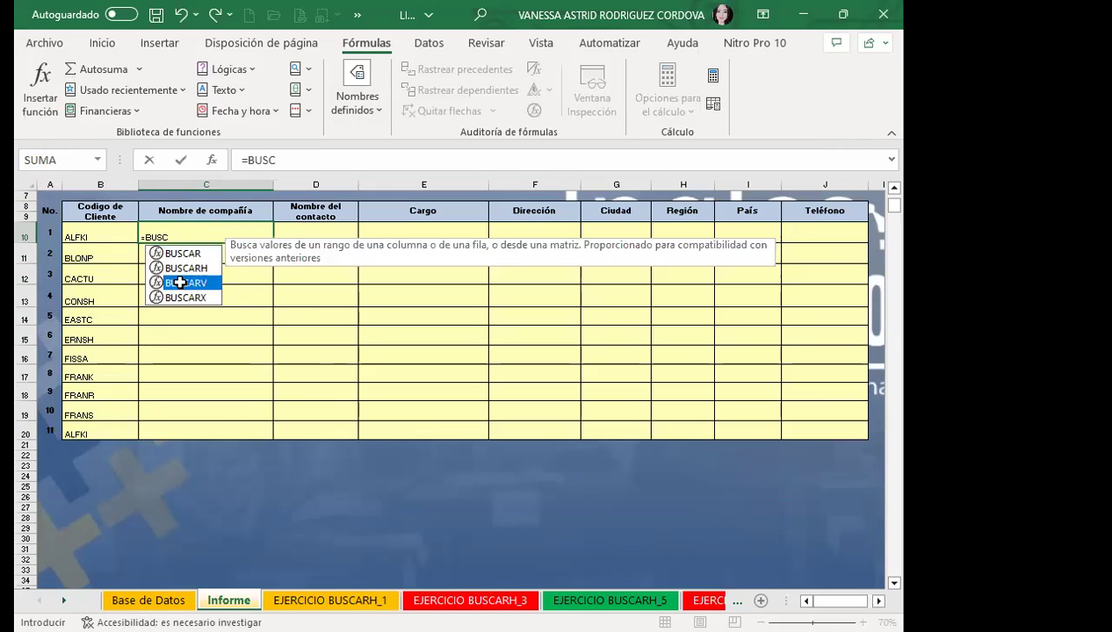
{"action": "double_click", "coordinate": [179, 282]}
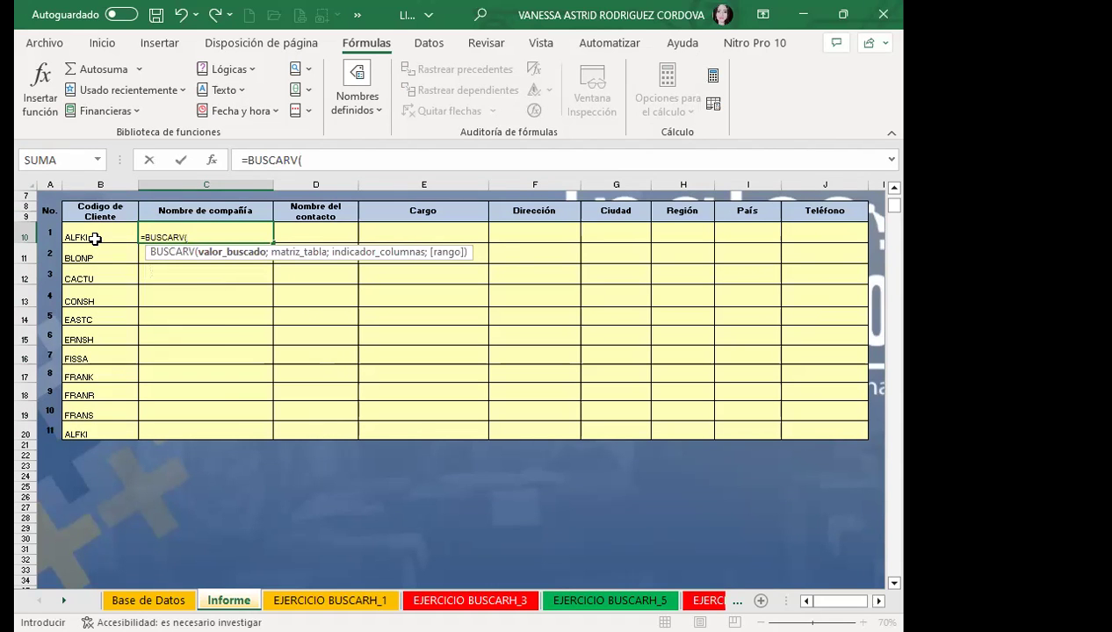
{"action": "type", "text": "CO"}
{"action": "left_click", "coordinate": [220, 282]}
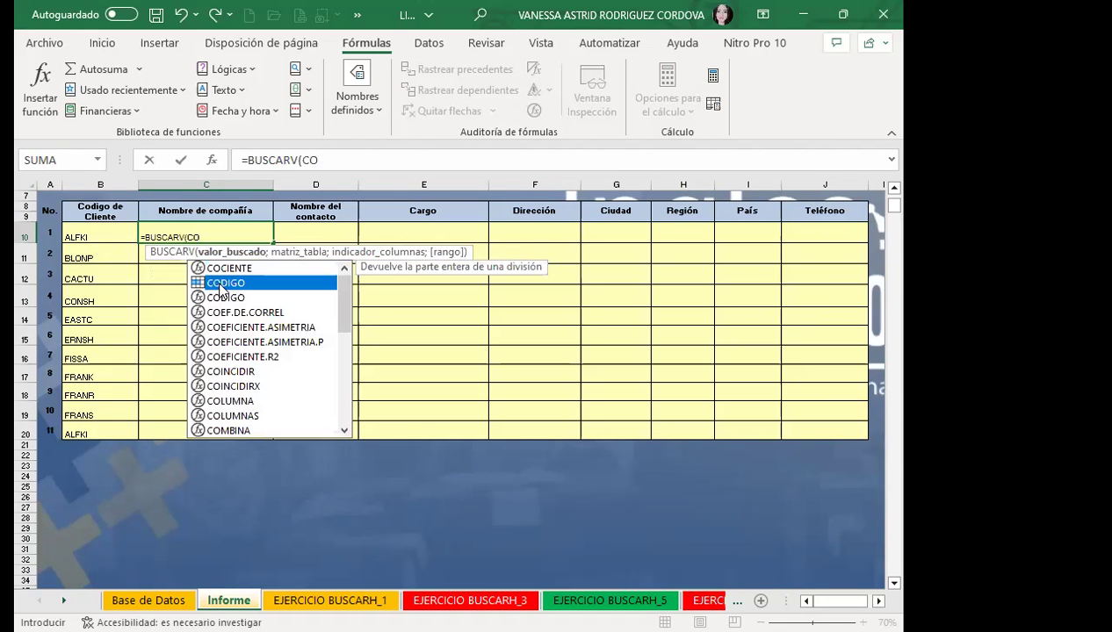
{"action": "double_click", "coordinate": [220, 282]}
{"action": "type", "text": ";"}
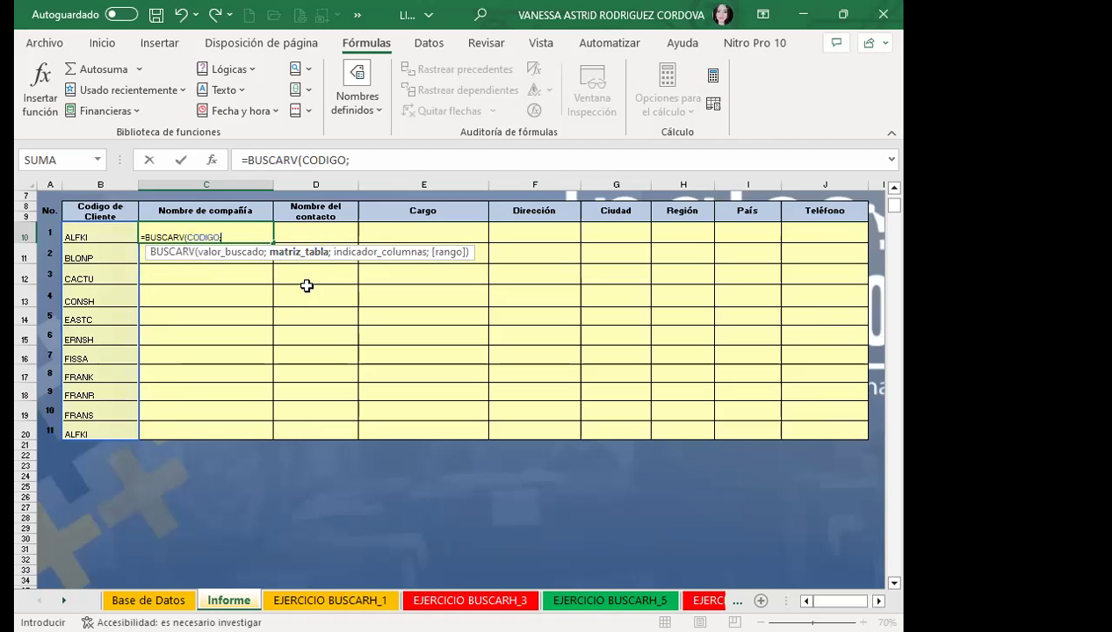
{"action": "type", "text": "MATRI"}
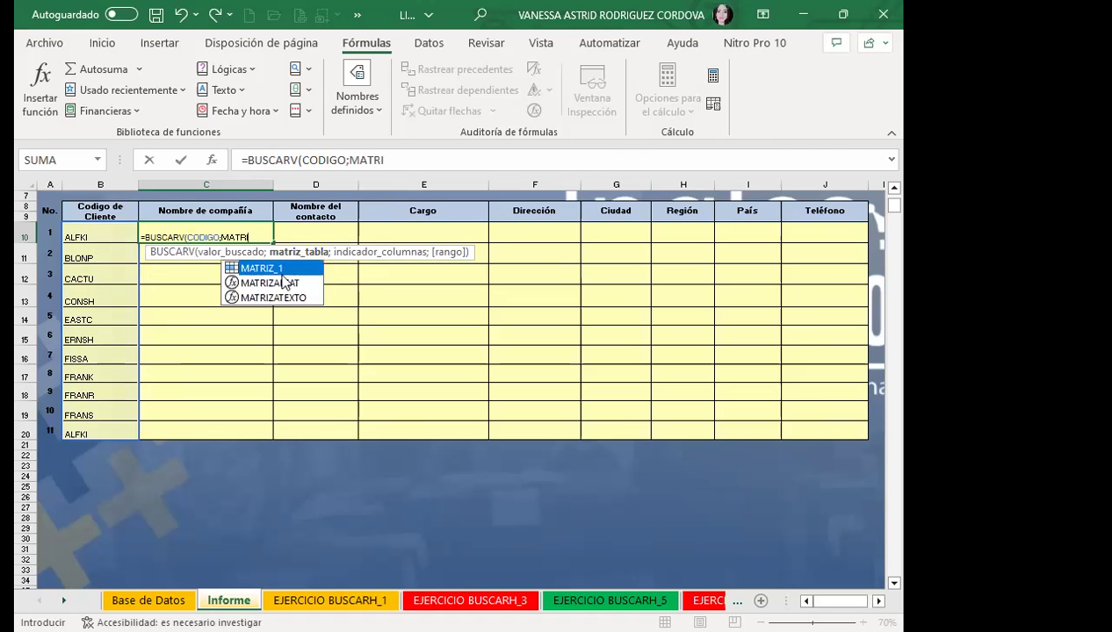
{"action": "double_click", "coordinate": [269, 268]}
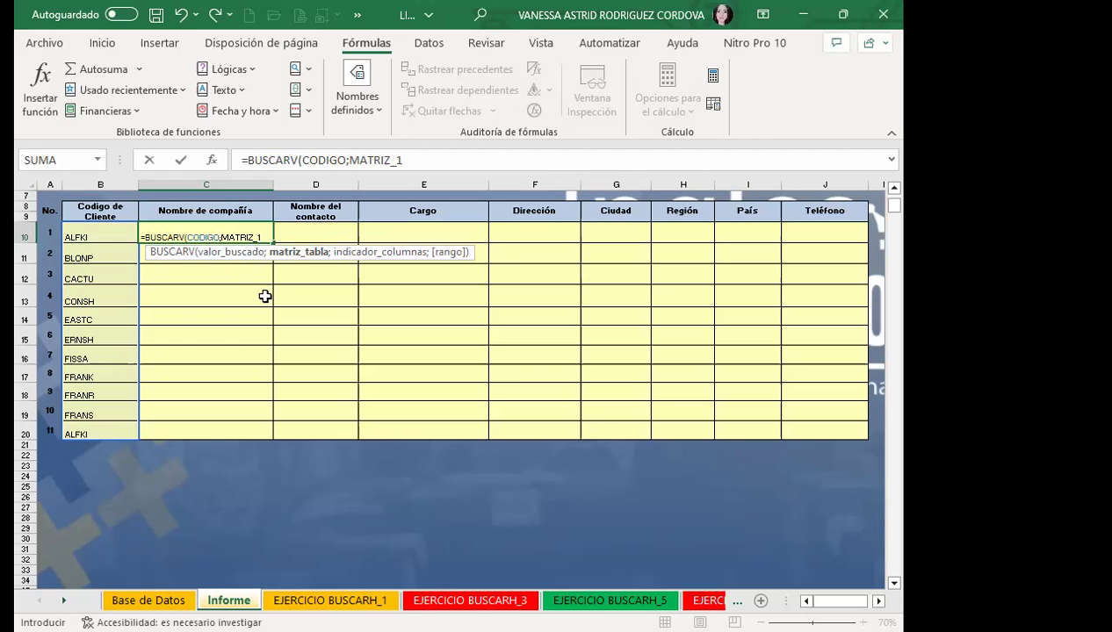
{"action": "type", "text": ";"}
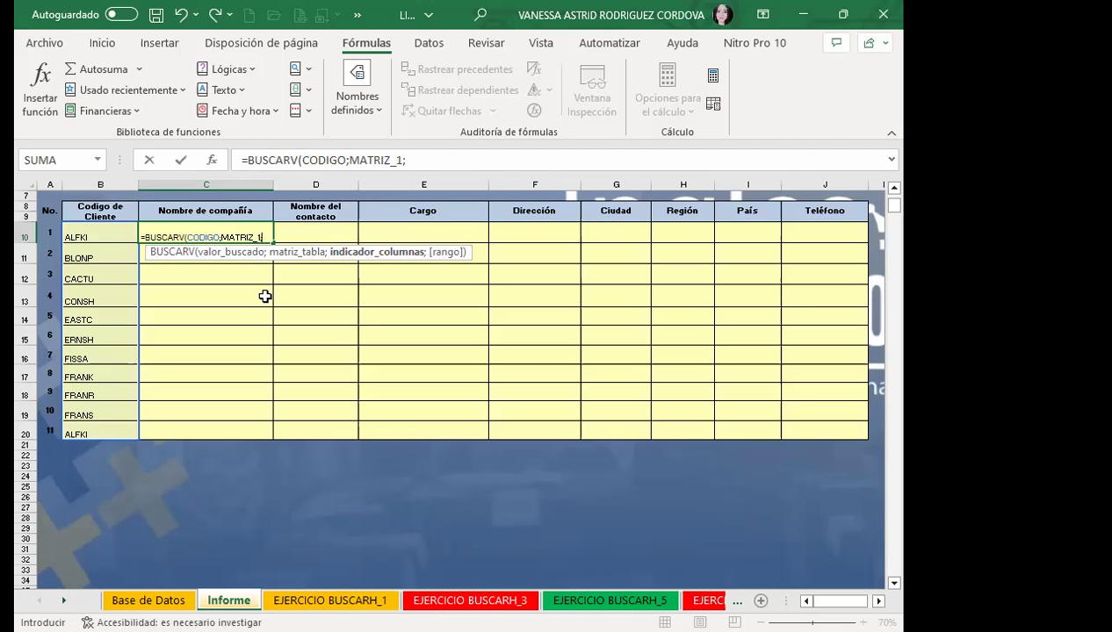
{"action": "type", "text": "2"}
{"action": "type", "text": ";"}
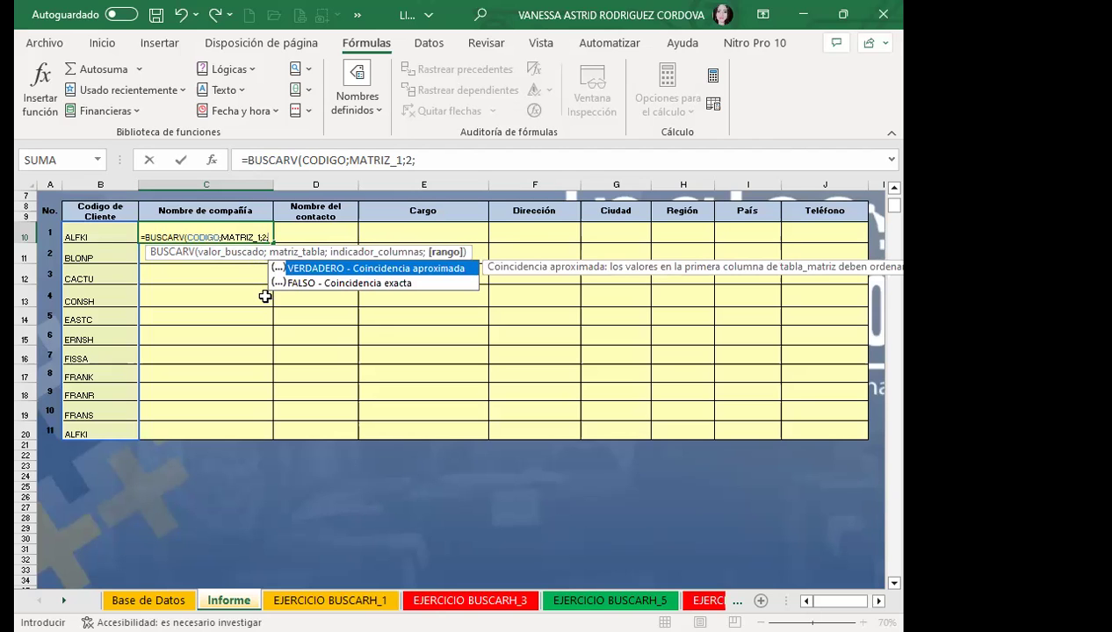
{"action": "type", "text": "0"}
{"action": "type", "text": ")"}
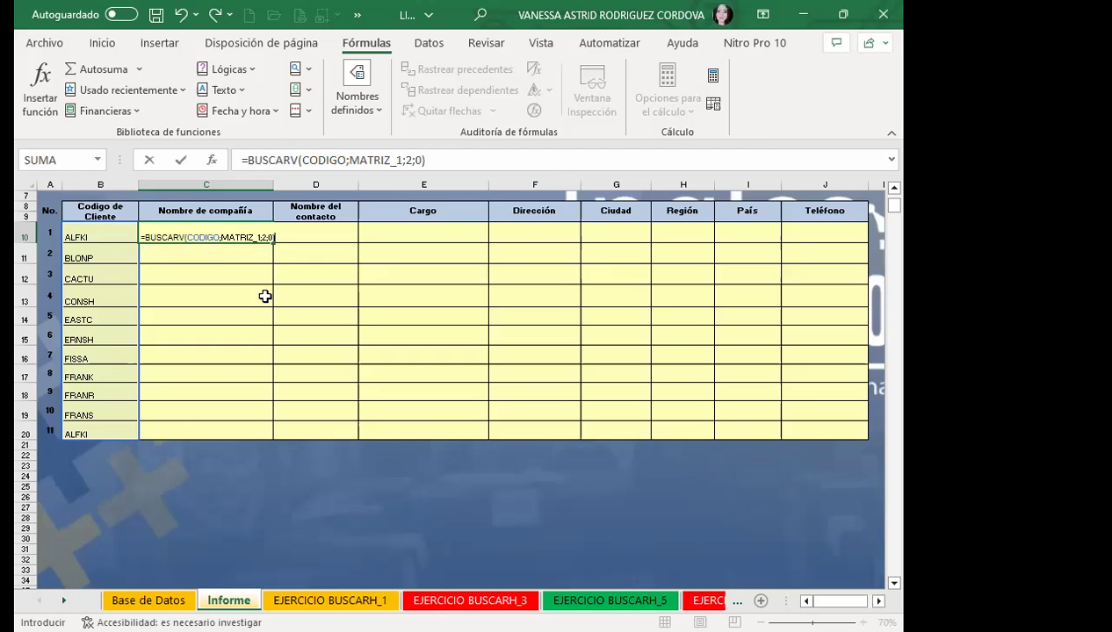
{"action": "key", "text": "Return"}
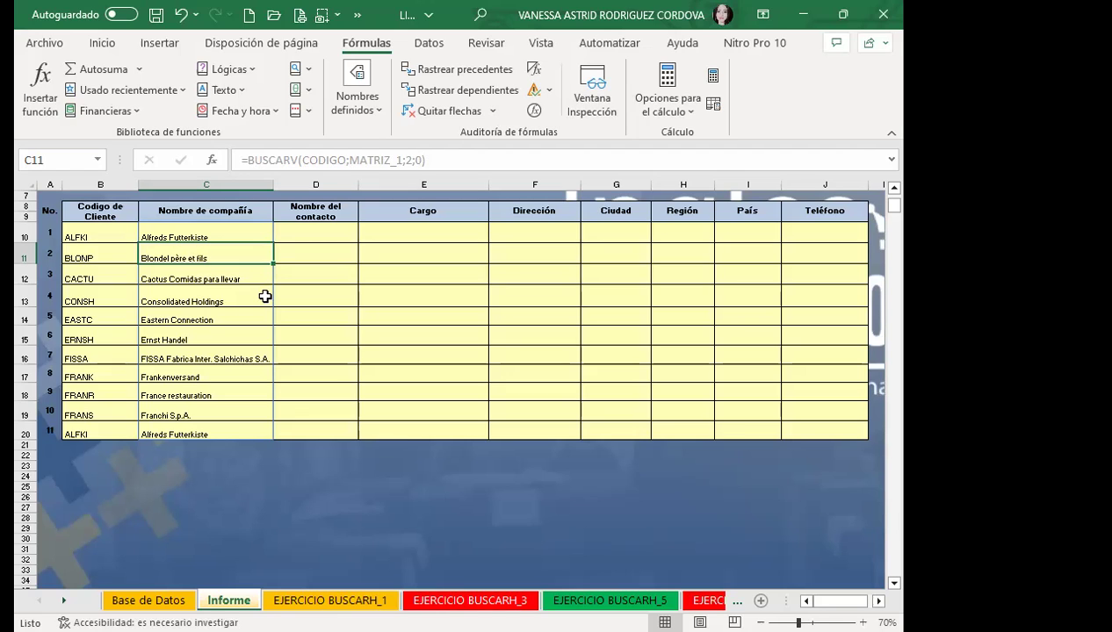
Select C20 to inspect the copied BUSCARV formula
{"action": "left_click", "coordinate": [217, 432]}
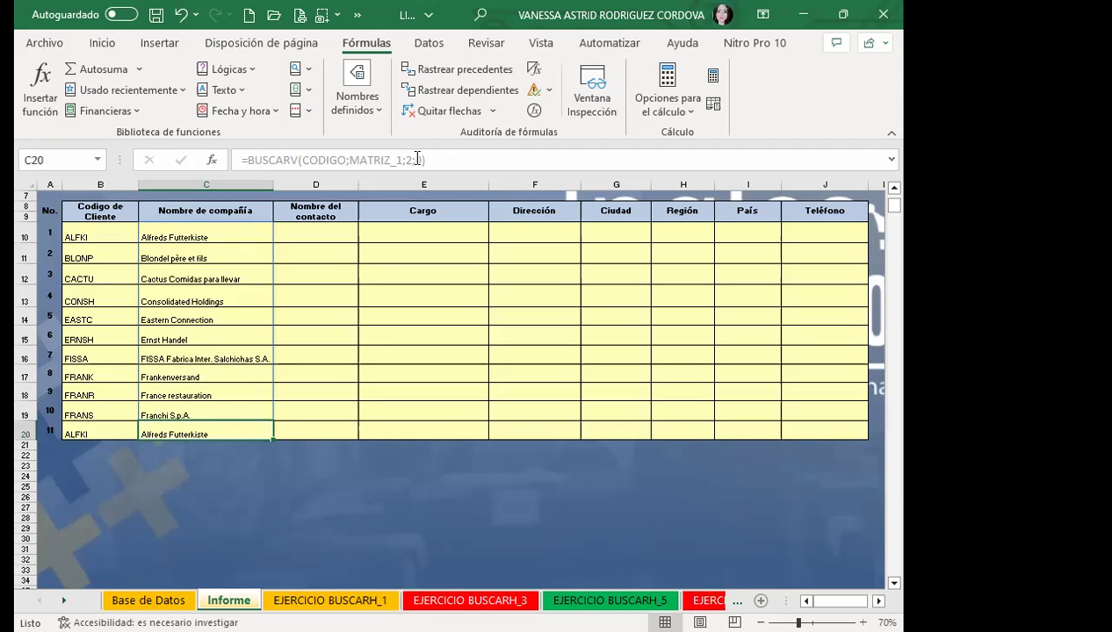
Check ALFKI's record, Alfreds Futterkiste, at the top of Base de Datos, then return to Informe
{"action": "left_click", "coordinate": [149, 600]}
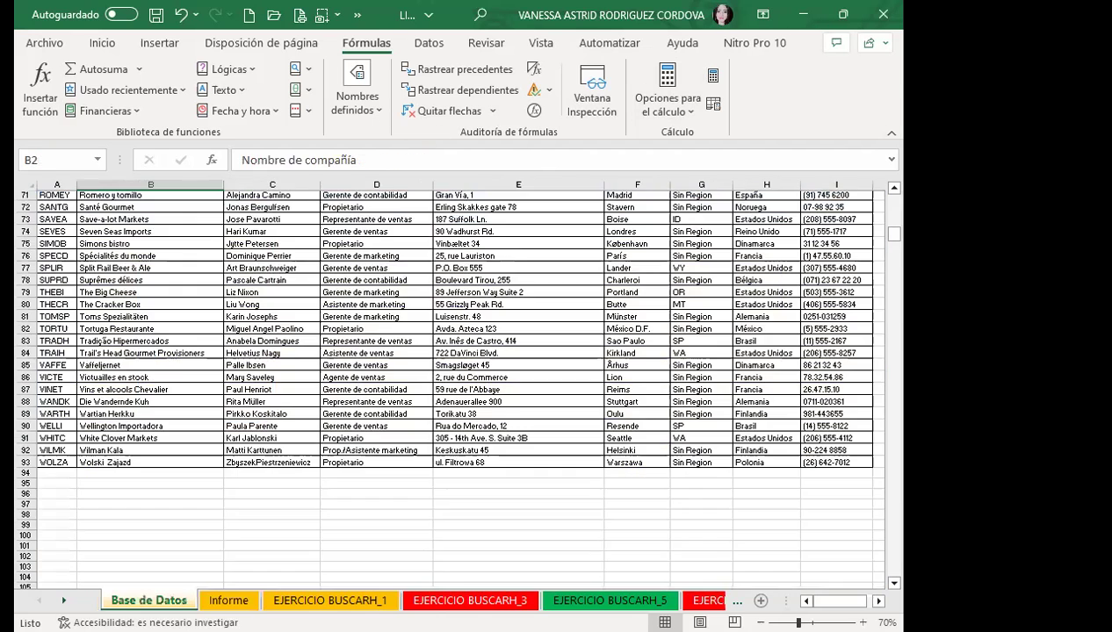
{"action": "scroll", "coordinate": [82, 268], "scroll_direction": "up", "scroll_amount": 10}
{"action": "scroll", "coordinate": [81, 268], "scroll_direction": "up", "scroll_amount": 8}
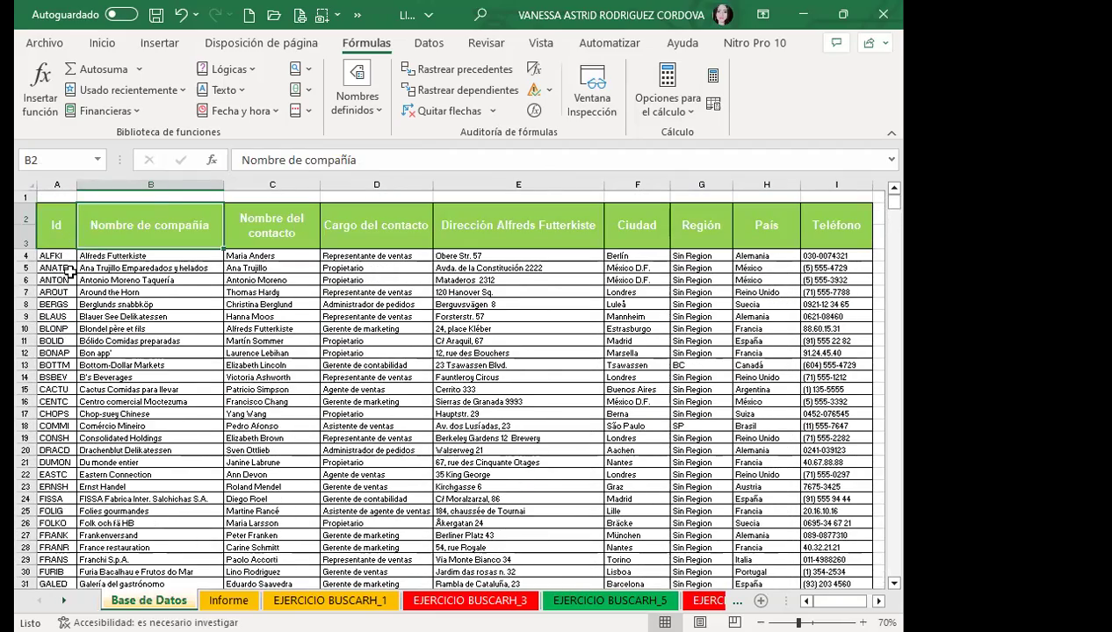
{"action": "left_click", "coordinate": [50, 256]}
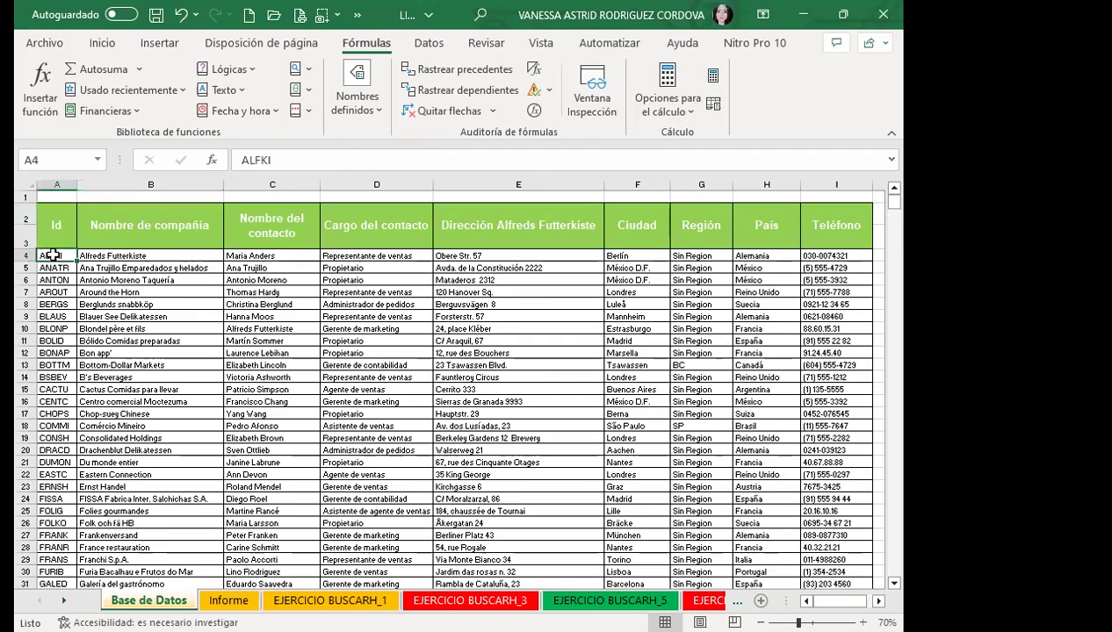
{"action": "left_click", "coordinate": [156, 256]}
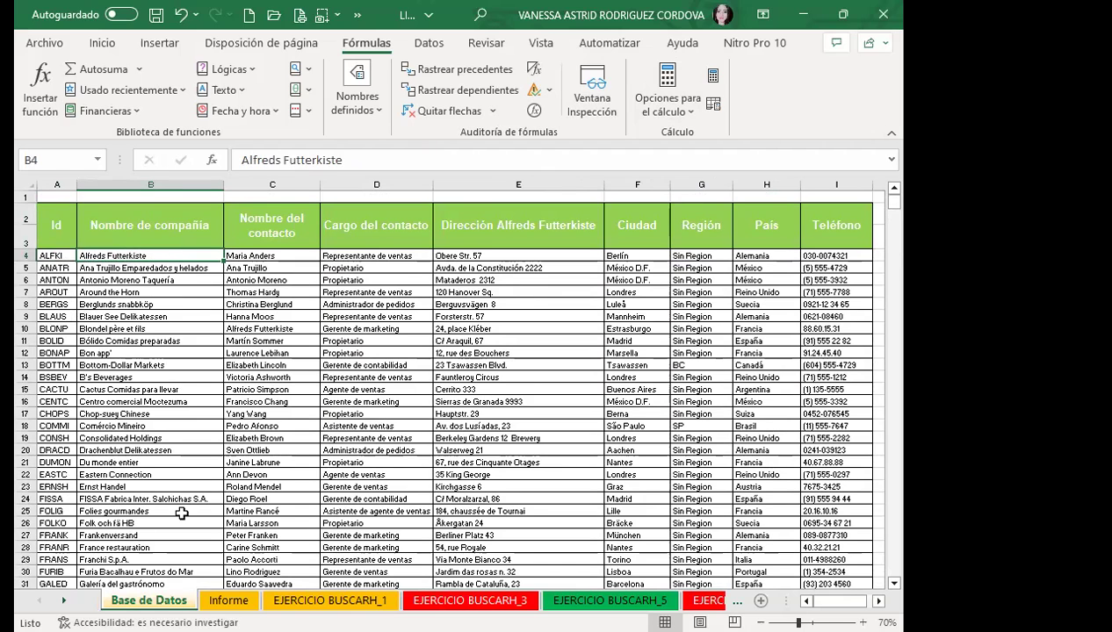
{"action": "key", "text": "ctrl+Page_Down"}
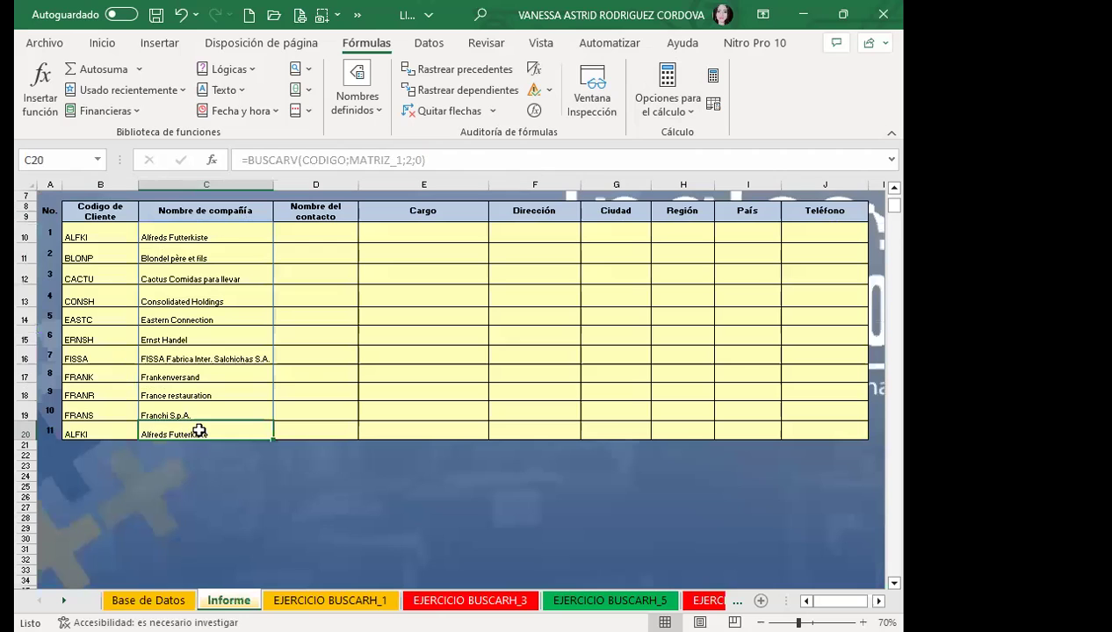
Copy the C10 lookup formula across to J10 and change D10's column index to 3 for contact names
{"action": "left_click", "coordinate": [220, 232]}
{"action": "left_click_drag", "start_coordinate": [275, 240], "coordinate": [844, 238]}
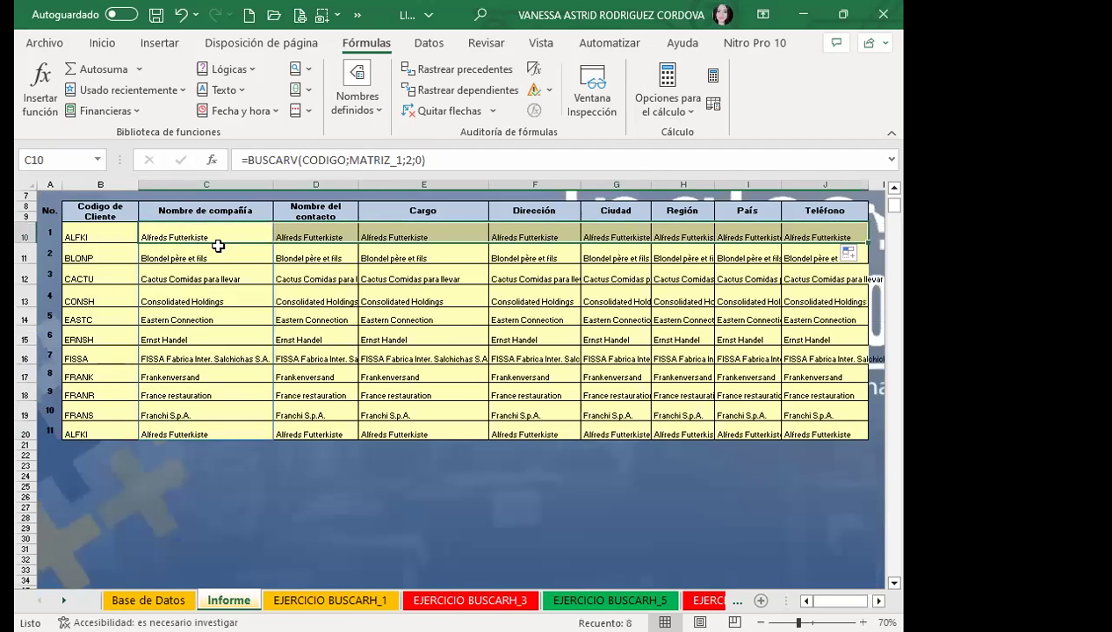
{"action": "left_click", "coordinate": [322, 231]}
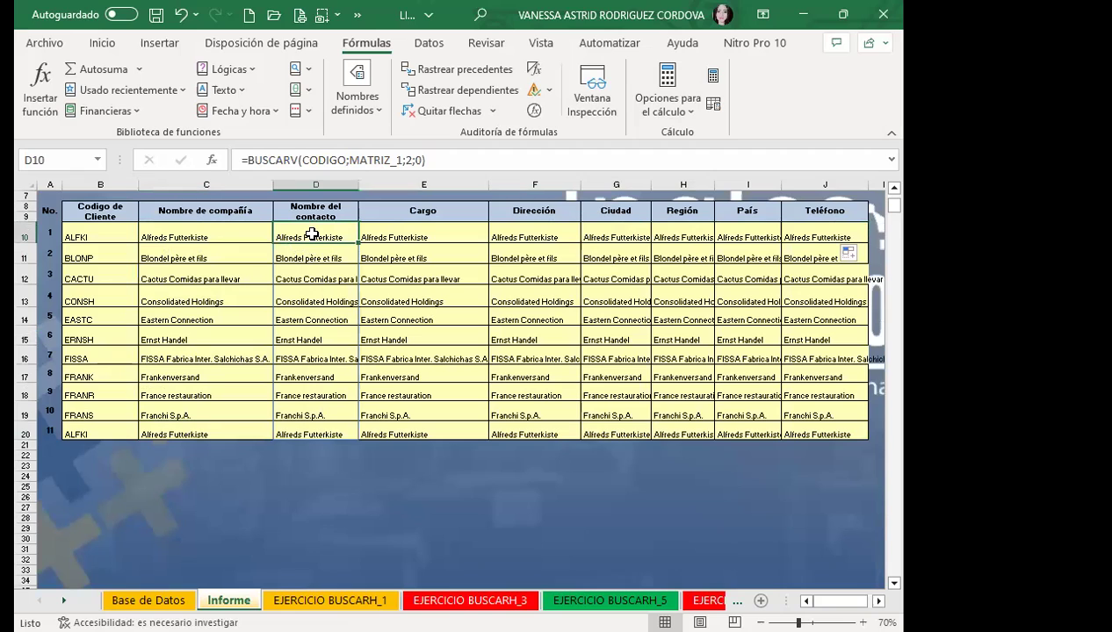
{"action": "left_click", "coordinate": [410, 159]}
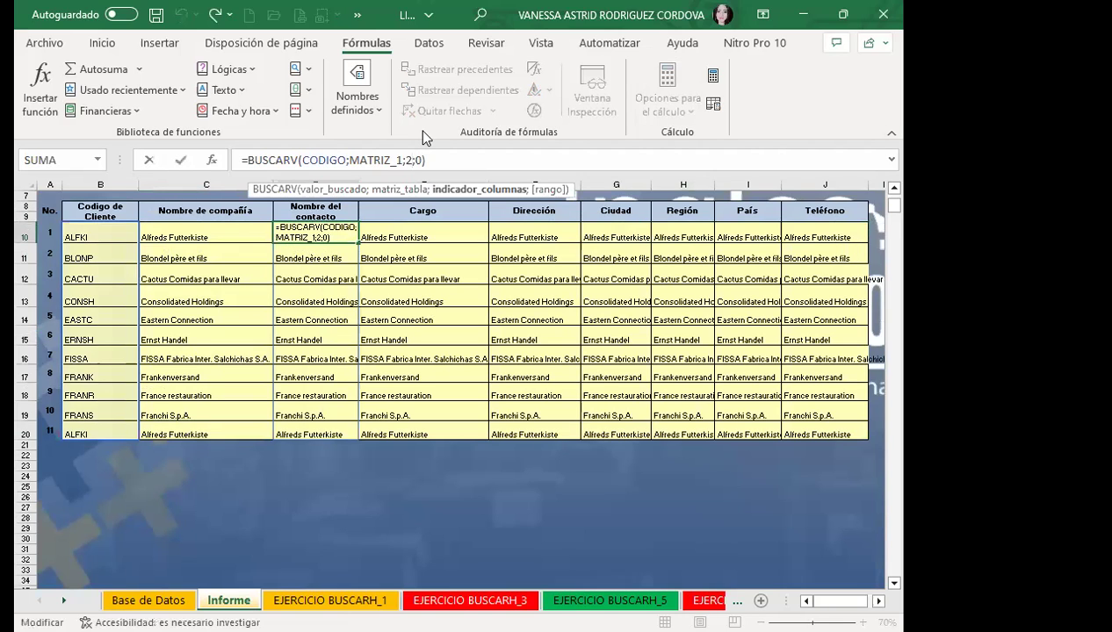
{"action": "key", "text": "BackSpace"}
{"action": "type", "text": "3"}
{"action": "key", "text": "Return"}
Set the column index to 4 in E10 (Cargo) and 5 in F10 (Dirección)
{"action": "left_click", "coordinate": [418, 246]}
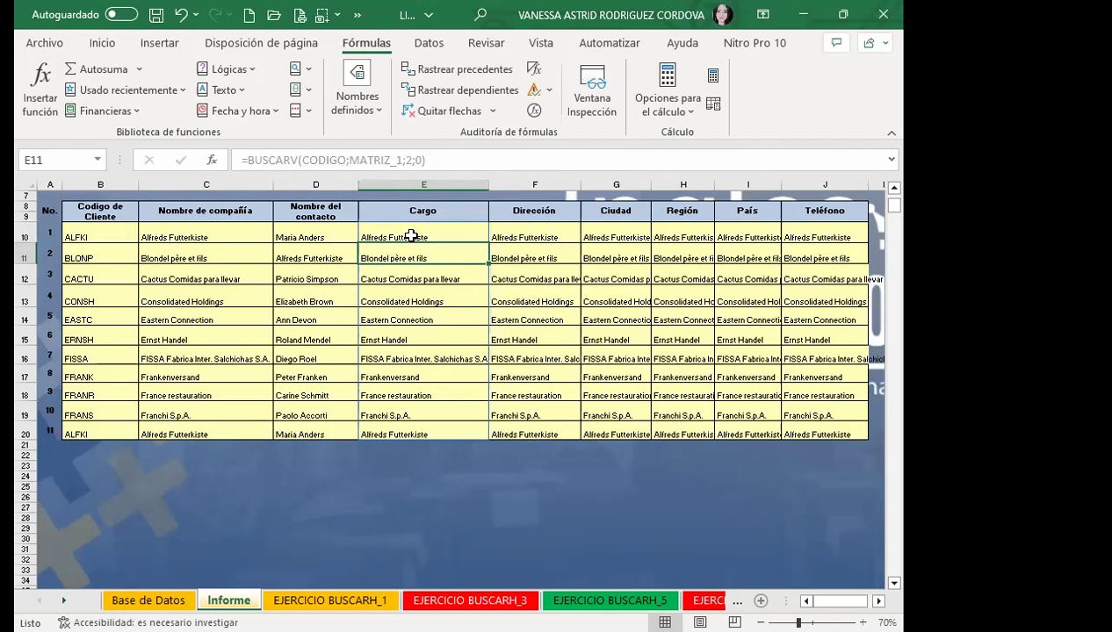
{"action": "left_click", "coordinate": [408, 230]}
{"action": "left_click", "coordinate": [413, 160]}
{"action": "key", "text": "Left"}
{"action": "key", "text": "Left"}
{"action": "key", "text": "BackSpace"}
{"action": "type", "text": "4"}
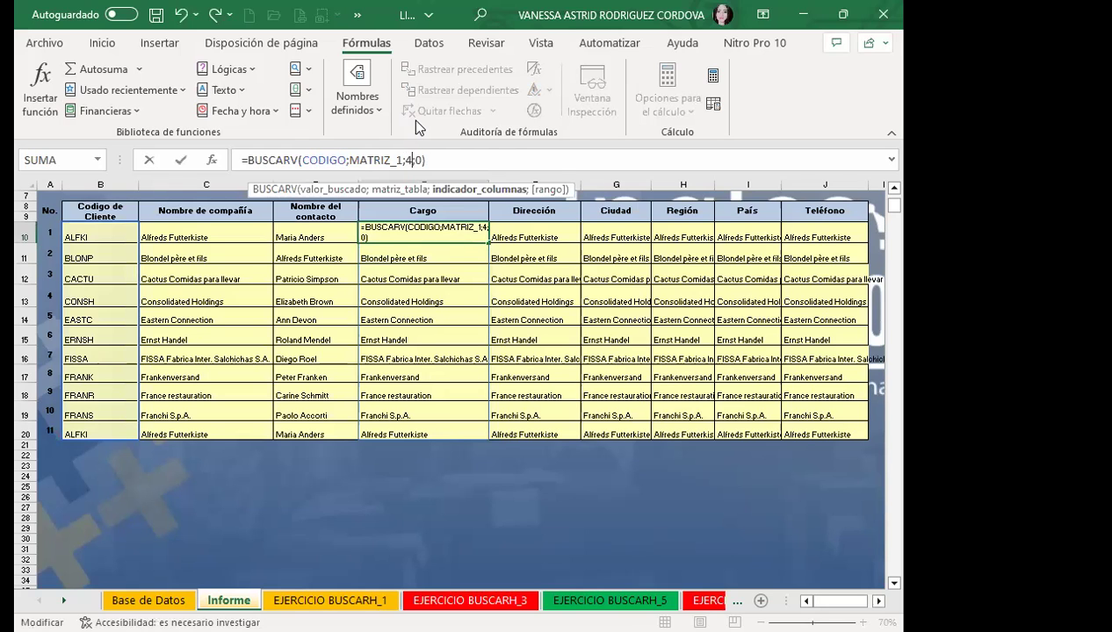
{"action": "key", "text": "ctrl+Return"}
{"action": "left_click", "coordinate": [512, 234]}
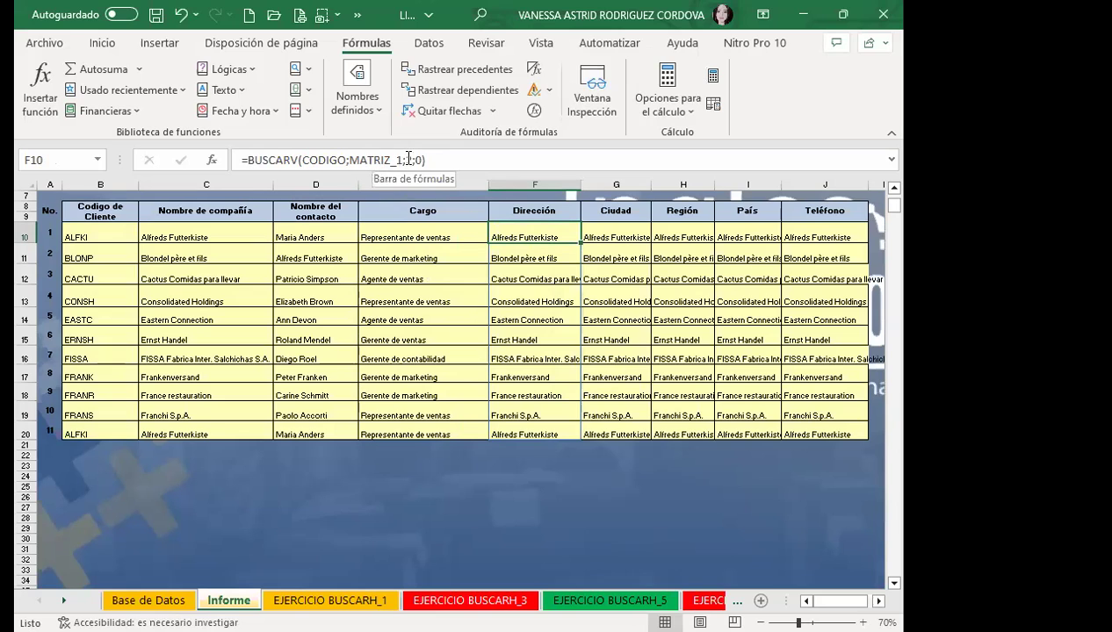
{"action": "left_click", "coordinate": [410, 159]}
{"action": "key", "text": "BackSpace"}
{"action": "type", "text": "5"}
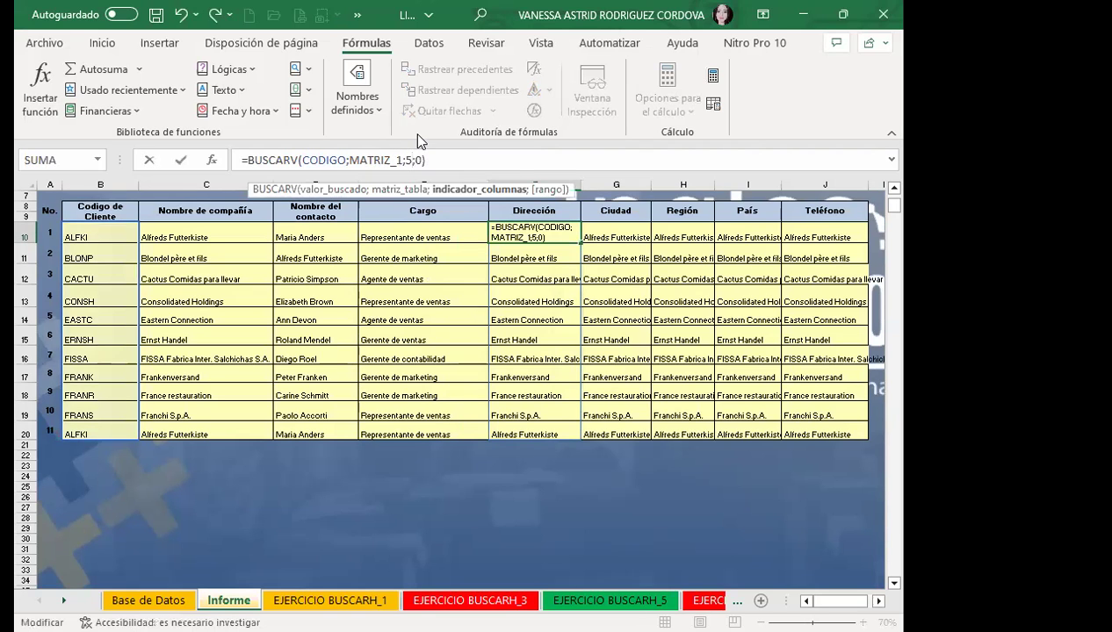
{"action": "key", "text": "Return"}
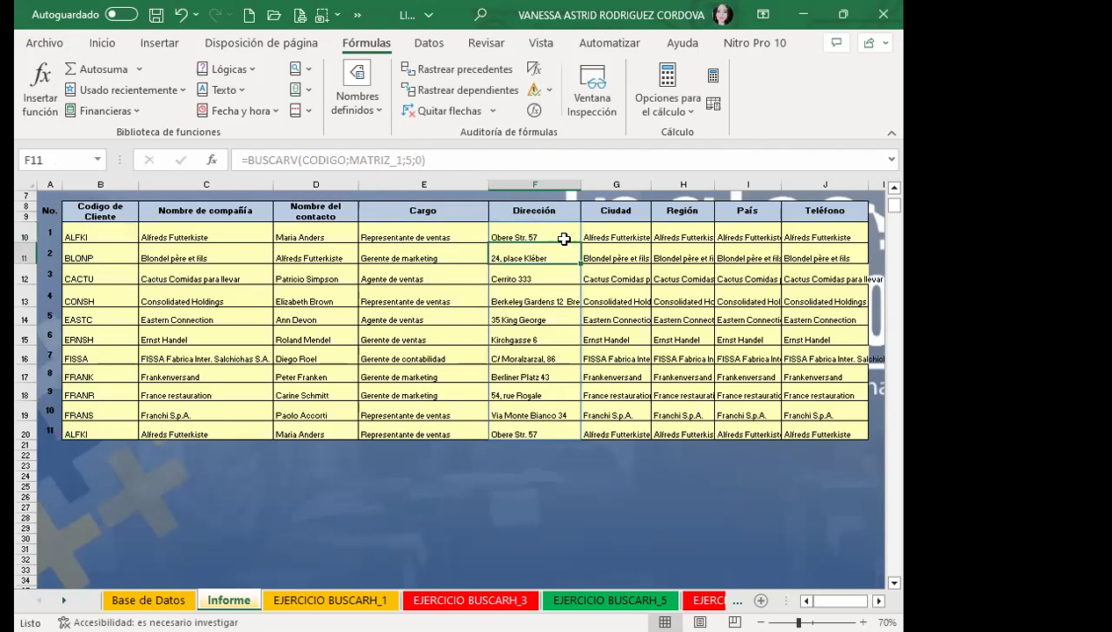
Set the column index to 6 in G10 (Ciudad) and 7 in H10 (Región)
{"action": "left_click", "coordinate": [588, 236]}
{"action": "left_click", "coordinate": [415, 159]}
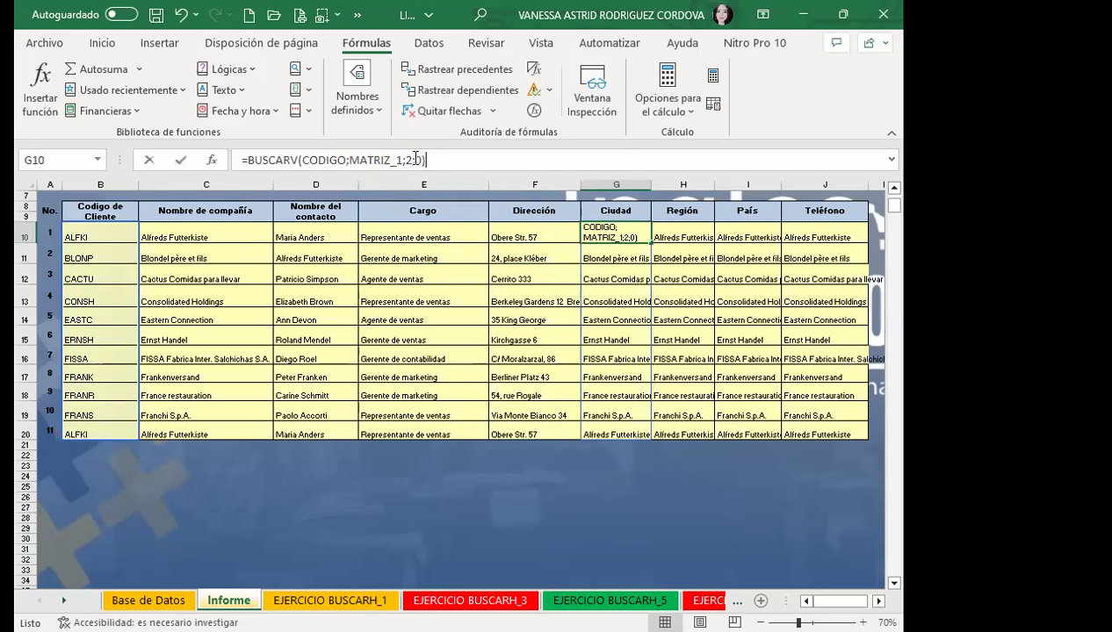
{"action": "key", "text": "BackSpace"}
{"action": "type", "text": "6"}
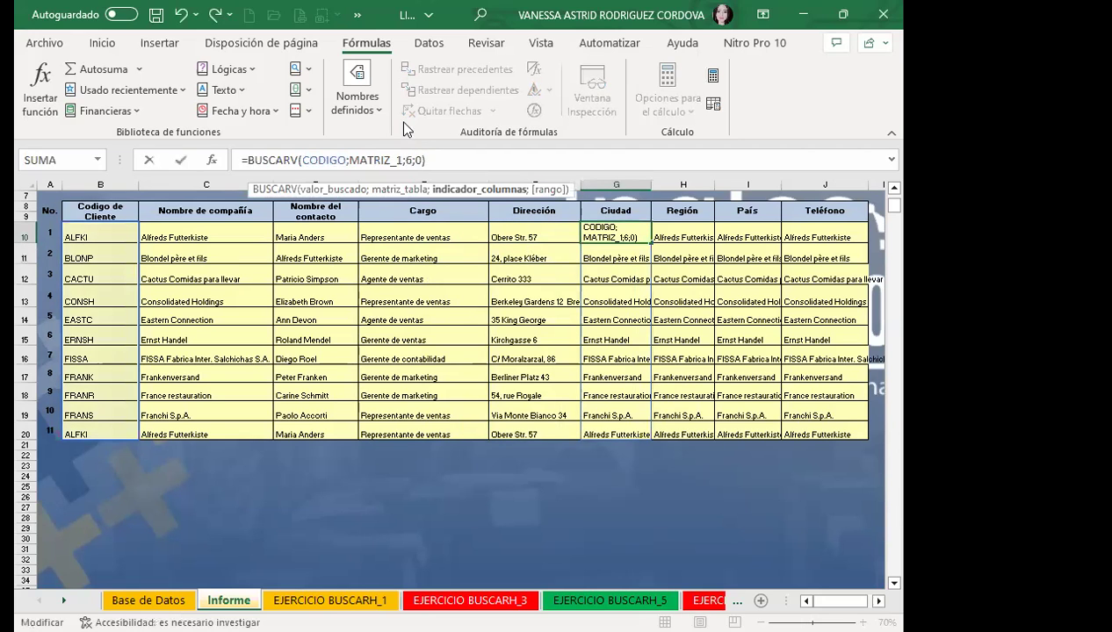
{"action": "key", "text": "Return"}
{"action": "left_click", "coordinate": [671, 239]}
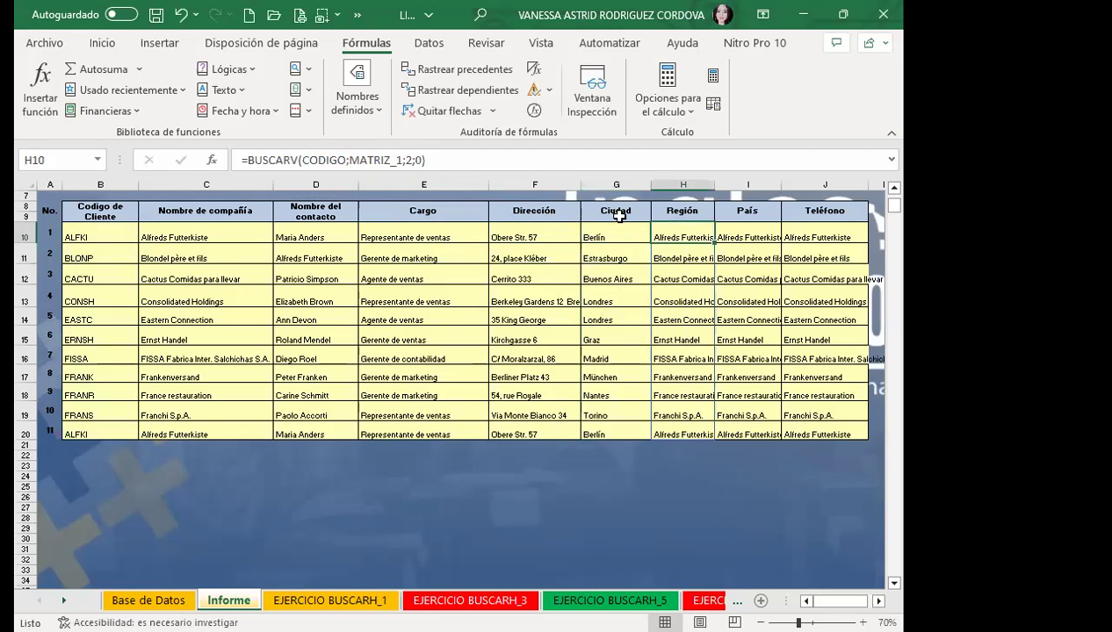
{"action": "left_click", "coordinate": [407, 159]}
{"action": "key", "text": "BackSpace"}
{"action": "type", "text": "7"}
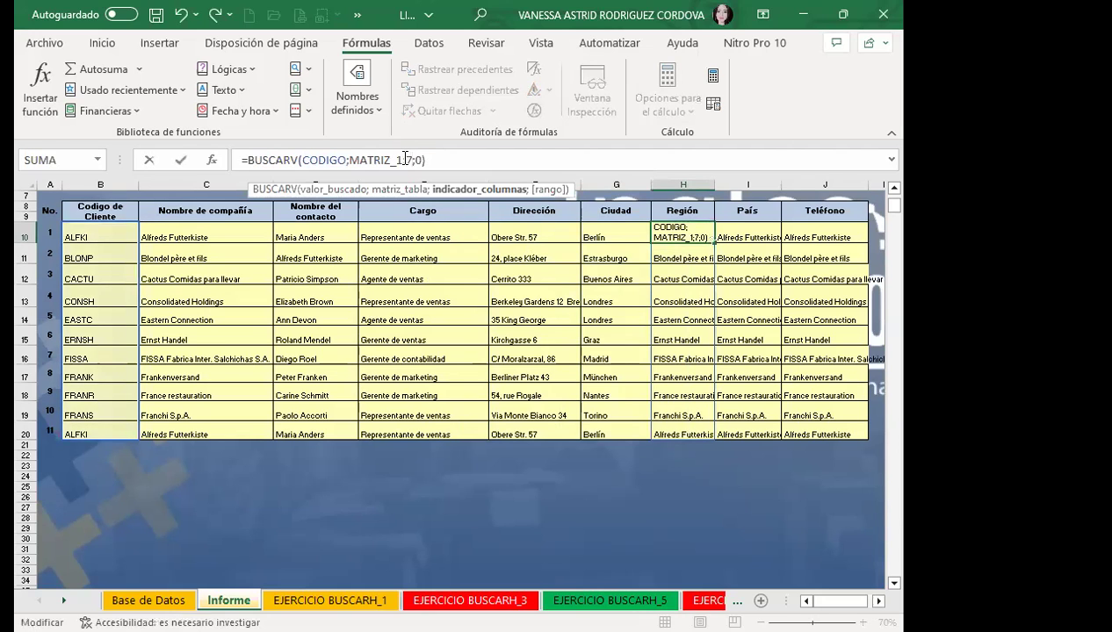
{"action": "key", "text": "Return"}
Set the column index to 8 in I10 (País) and 9 in J10 (Teléfono)
{"action": "left_click", "coordinate": [740, 237]}
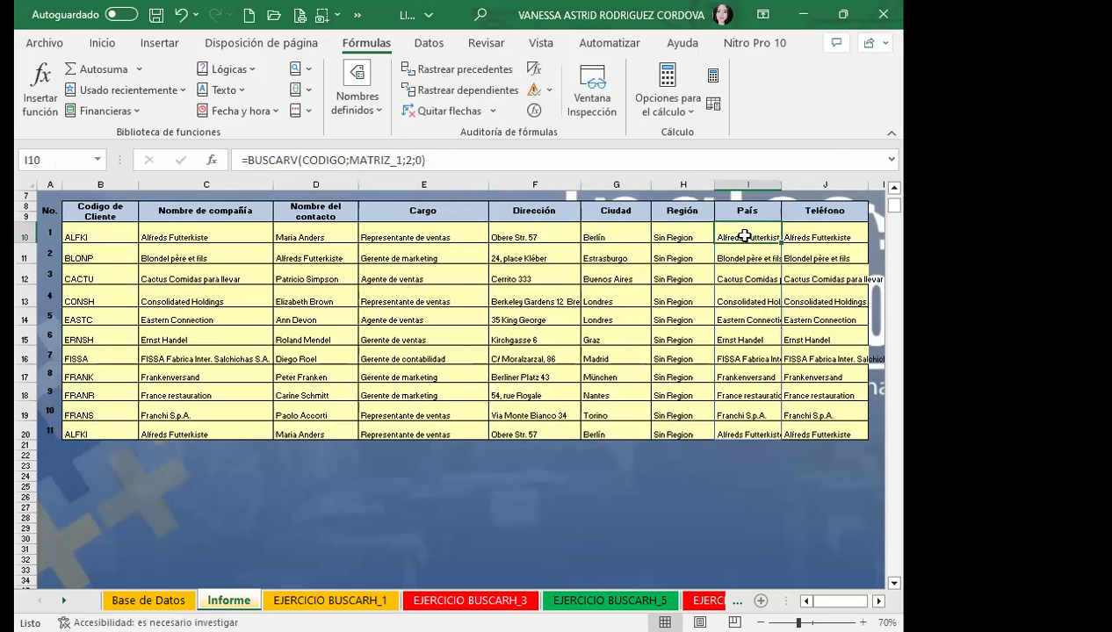
{"action": "left_click", "coordinate": [406, 159]}
{"action": "key", "text": "BackSpace"}
{"action": "type", "text": "8"}
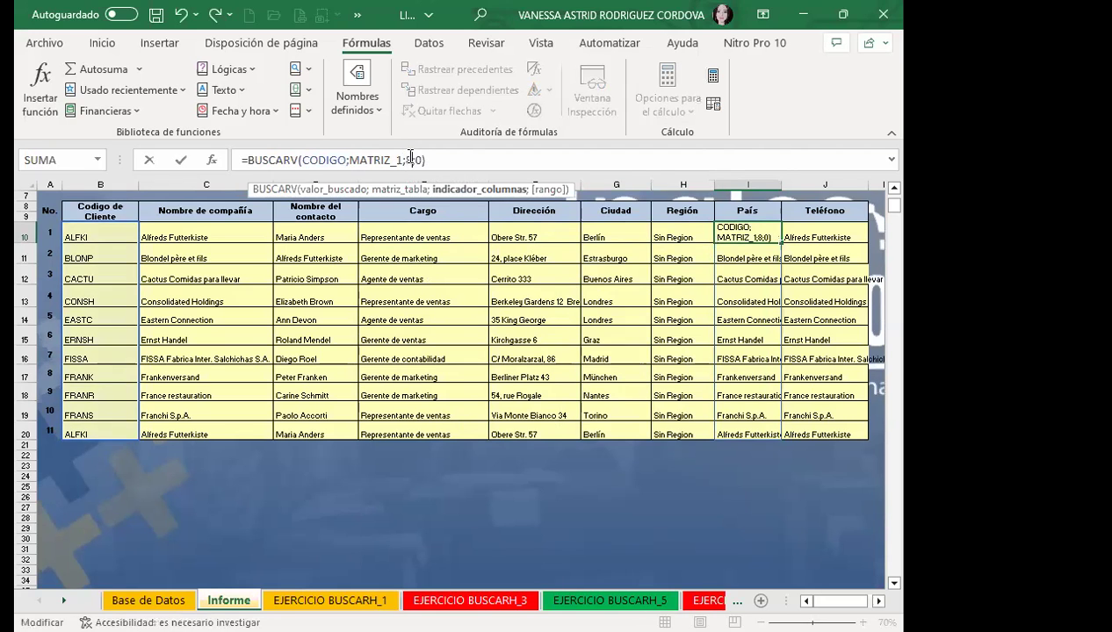
{"action": "key", "text": "Return"}
{"action": "left_click", "coordinate": [803, 233]}
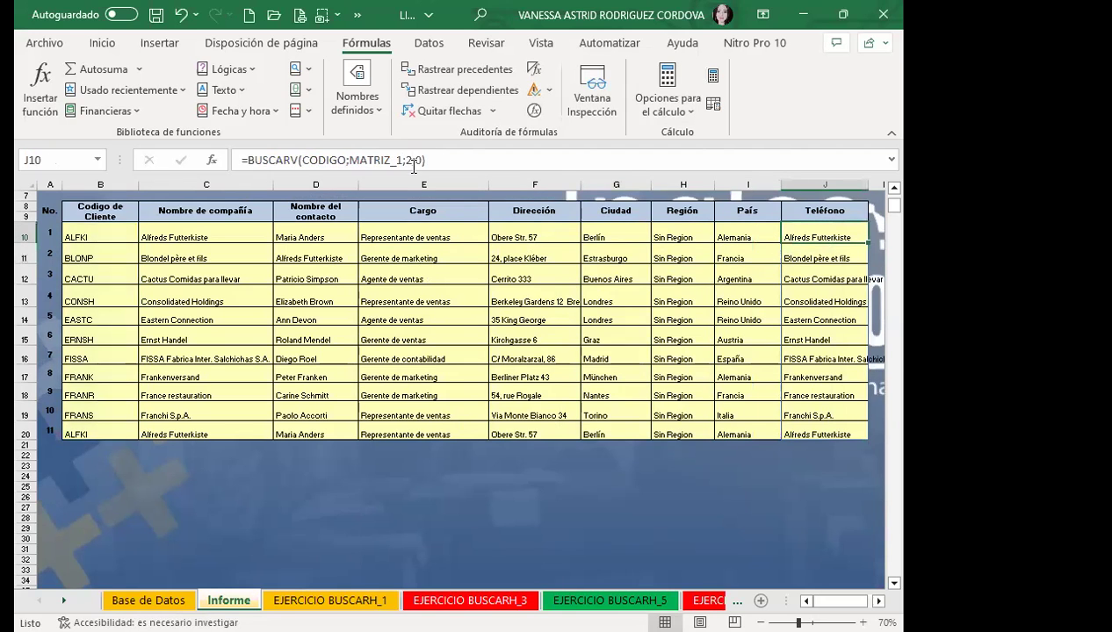
{"action": "left_click", "coordinate": [408, 159]}
{"action": "key", "text": "BackSpace"}
{"action": "type", "text": "9"}
{"action": "key", "text": "Return"}
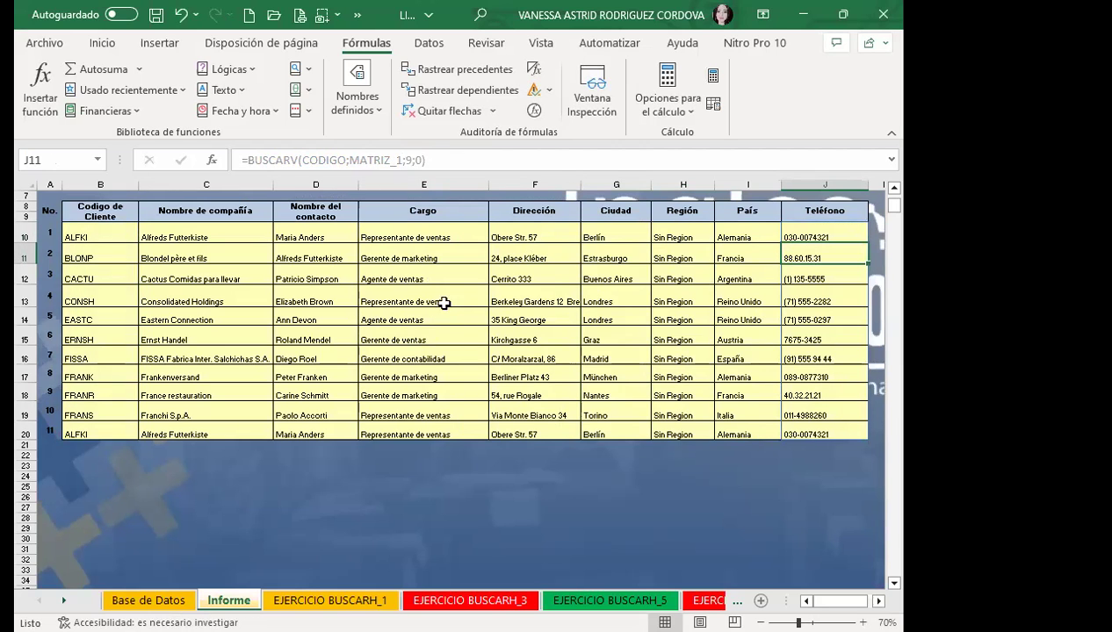
{"action": "left_click", "coordinate": [409, 250]}
{"action": "left_click", "coordinate": [404, 232]}
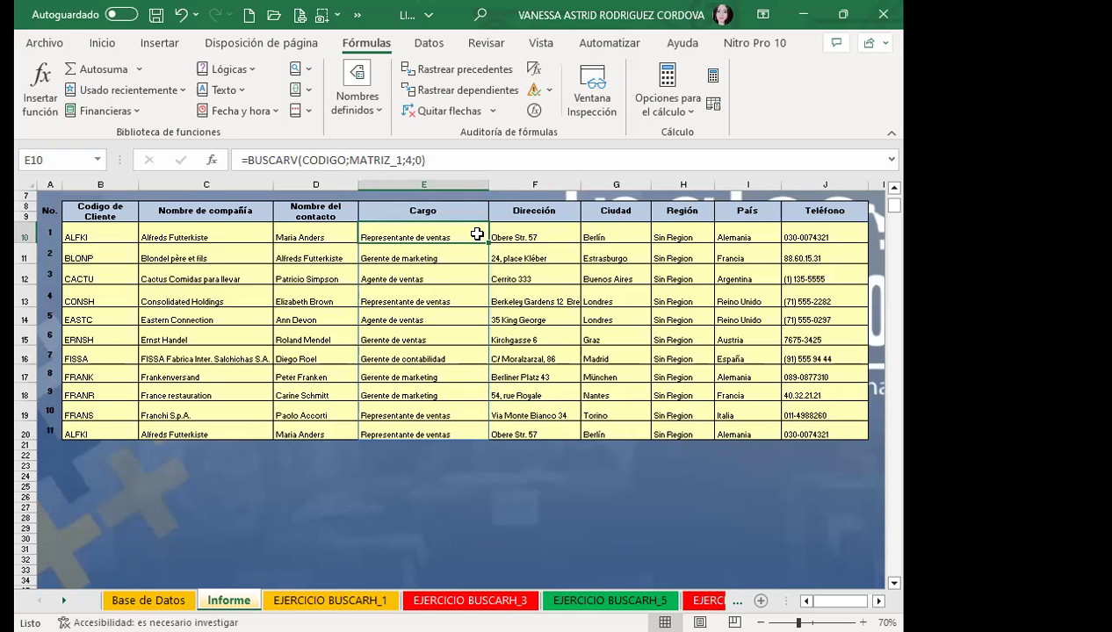
{"action": "left_click", "coordinate": [209, 230]}
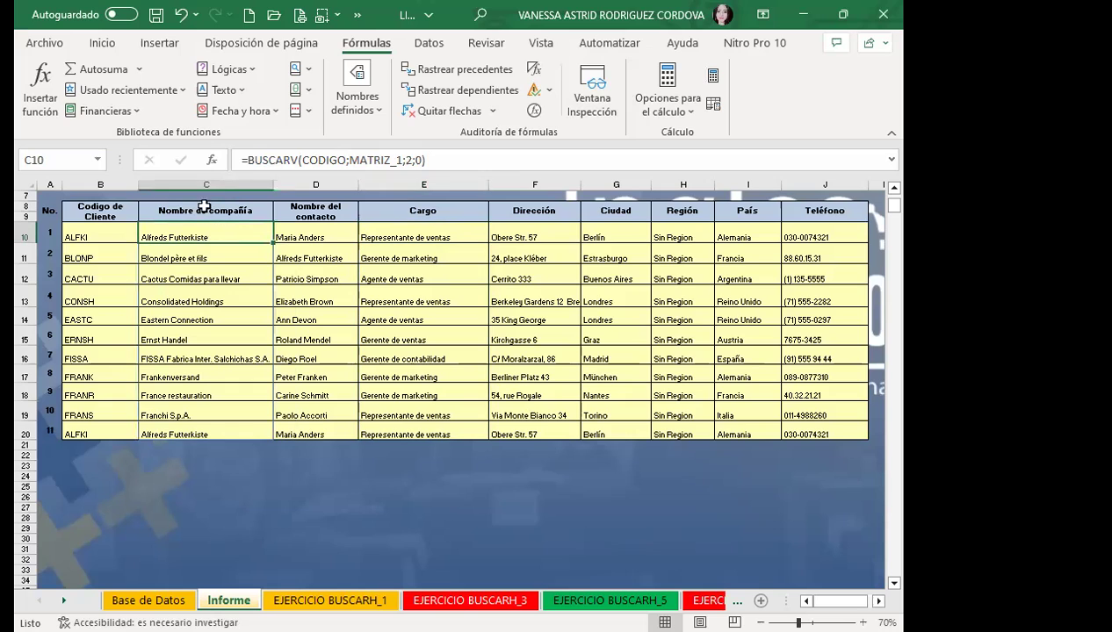
{"action": "left_click", "coordinate": [314, 232]}
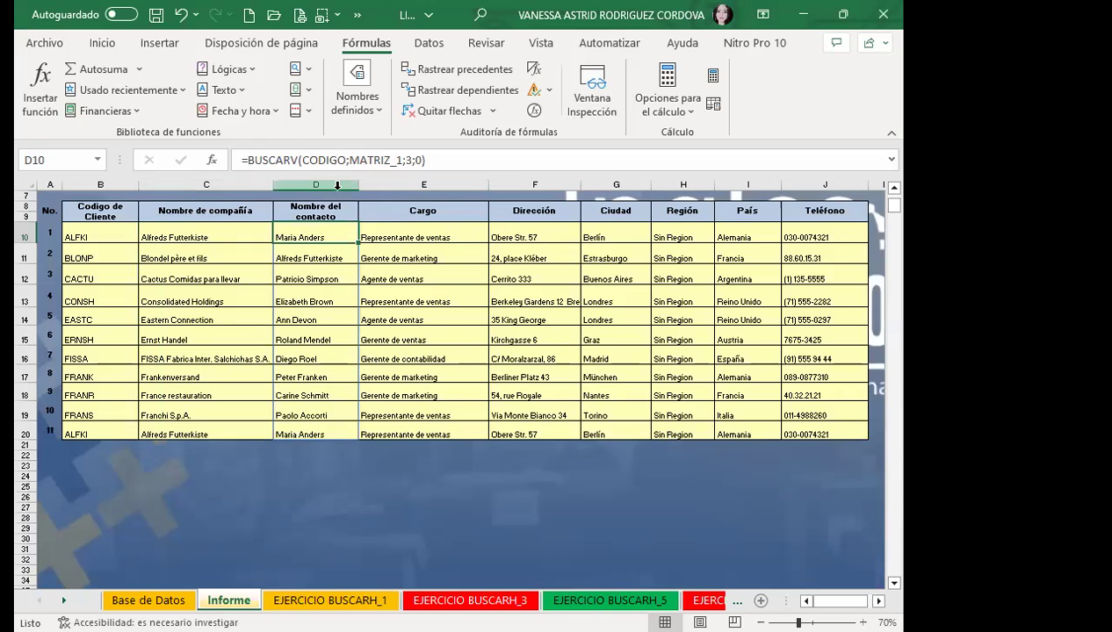
{"action": "left_click", "coordinate": [387, 227]}
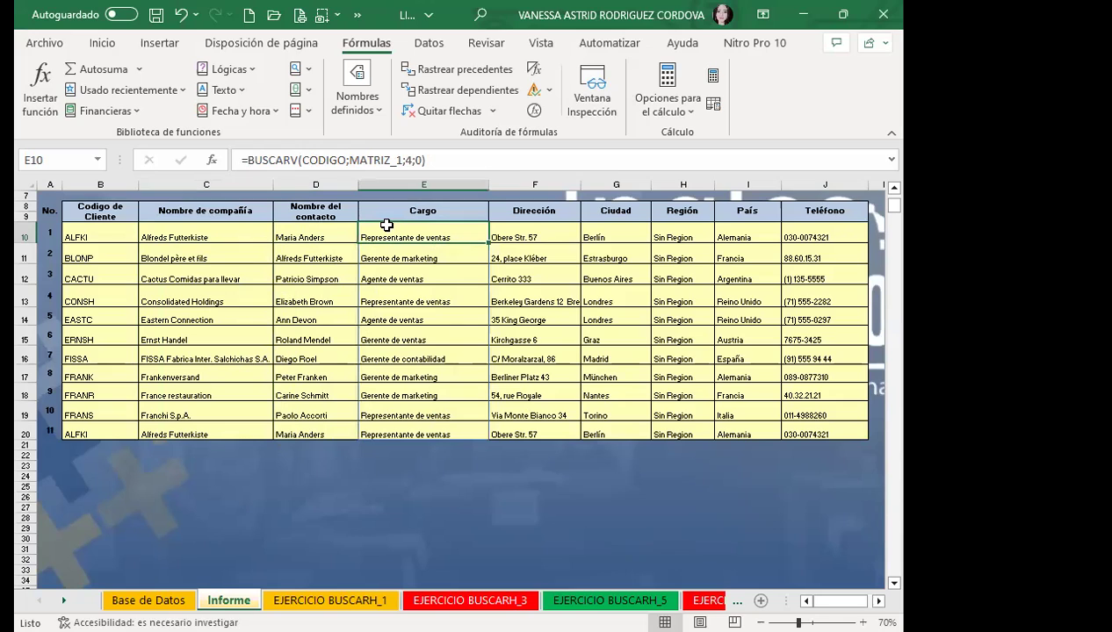
{"action": "left_click", "coordinate": [395, 291]}
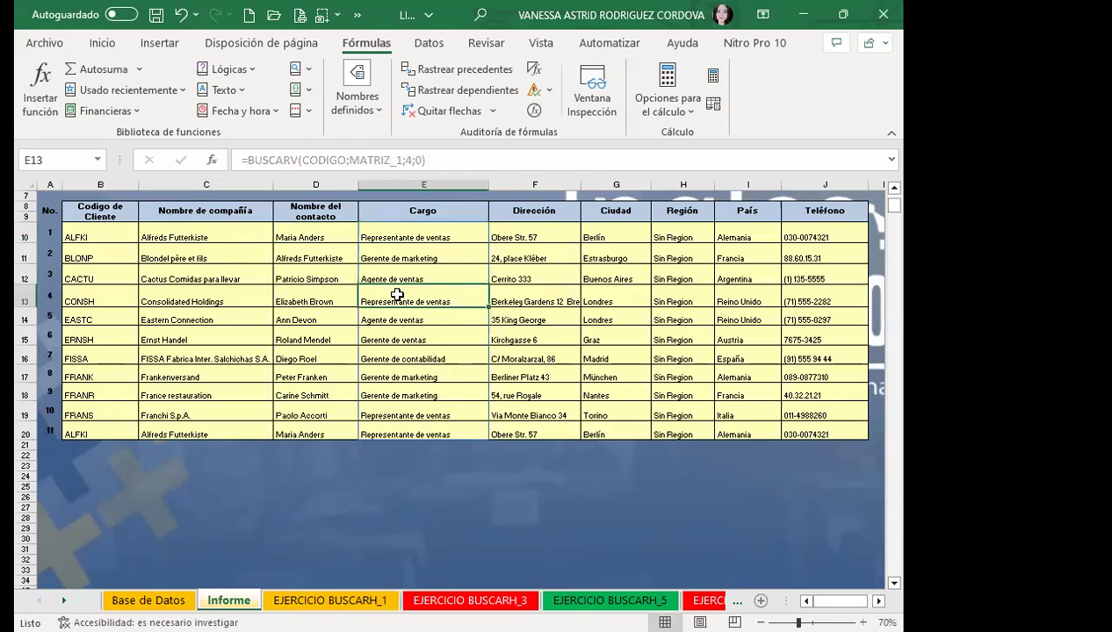
{"action": "key", "text": "BackSpace"}
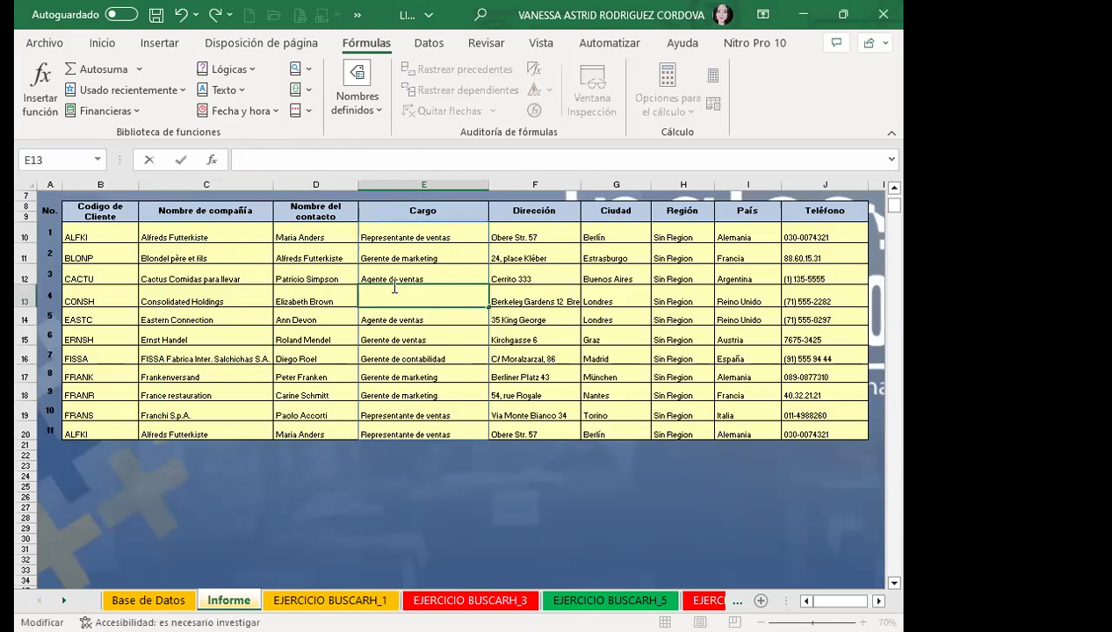
{"action": "key", "text": "Escape"}
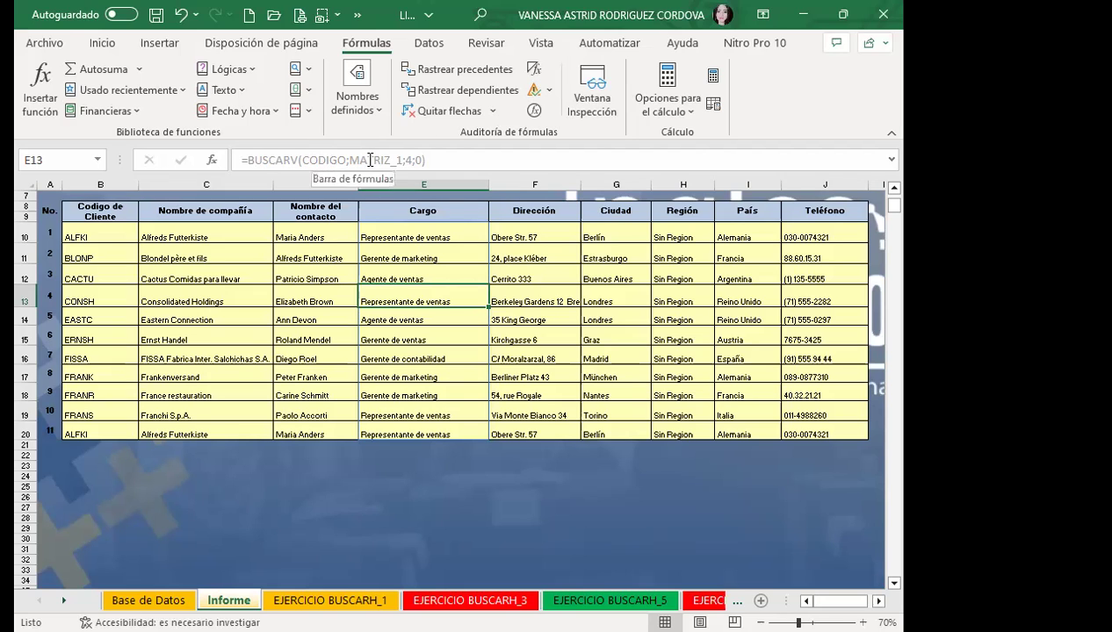
{"action": "left_click", "coordinate": [418, 233]}
{"action": "left_click", "coordinate": [526, 234]}
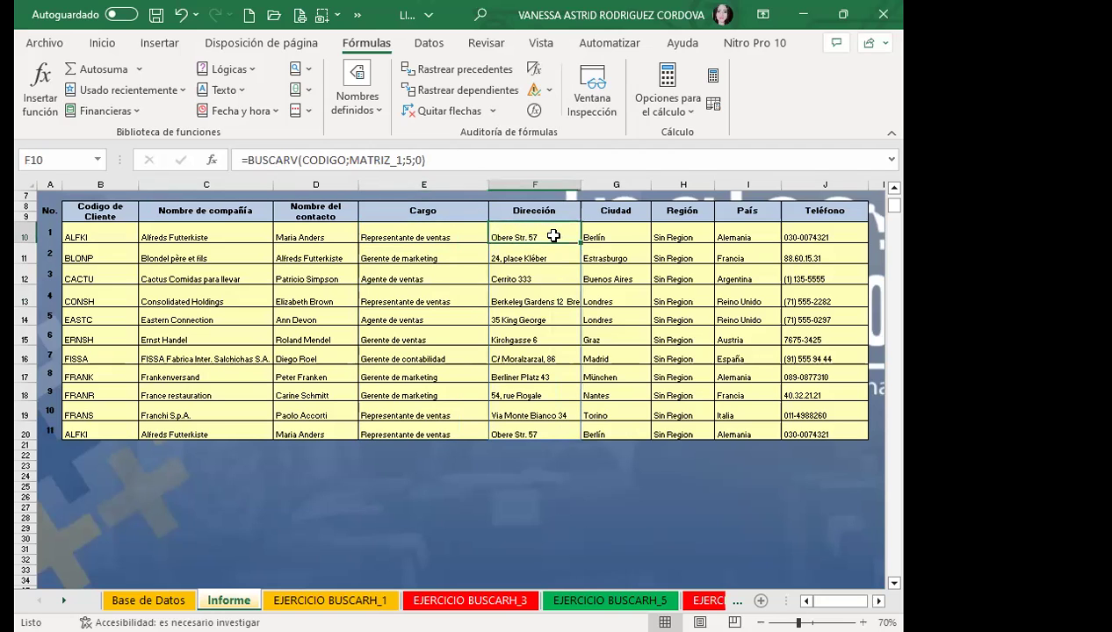
{"action": "left_click", "coordinate": [606, 236]}
{"action": "left_click", "coordinate": [673, 231]}
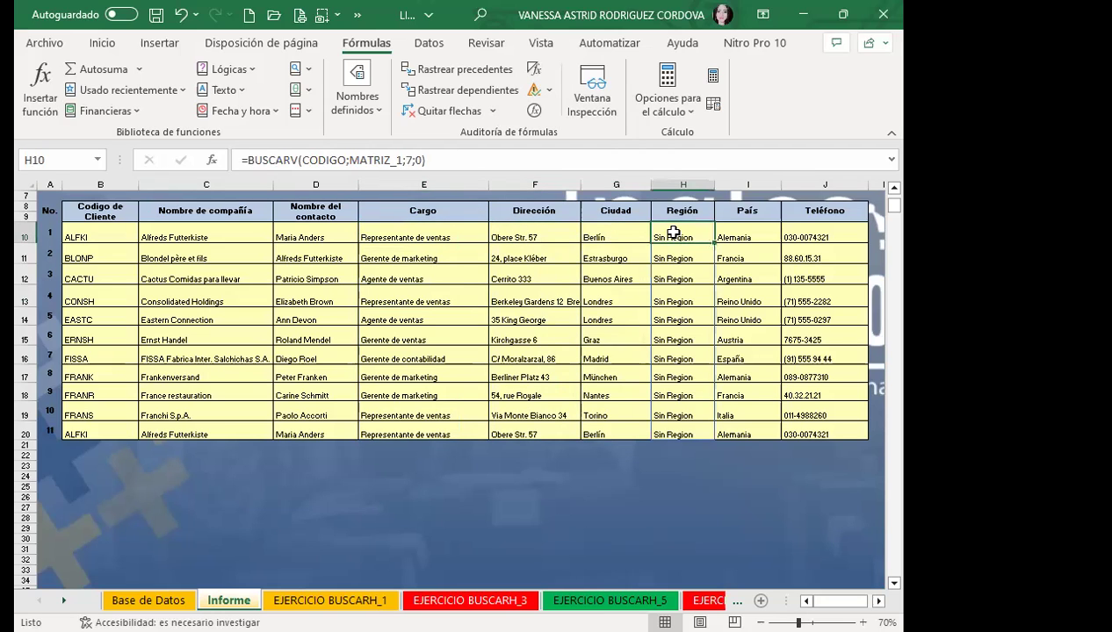
{"action": "left_click", "coordinate": [743, 231]}
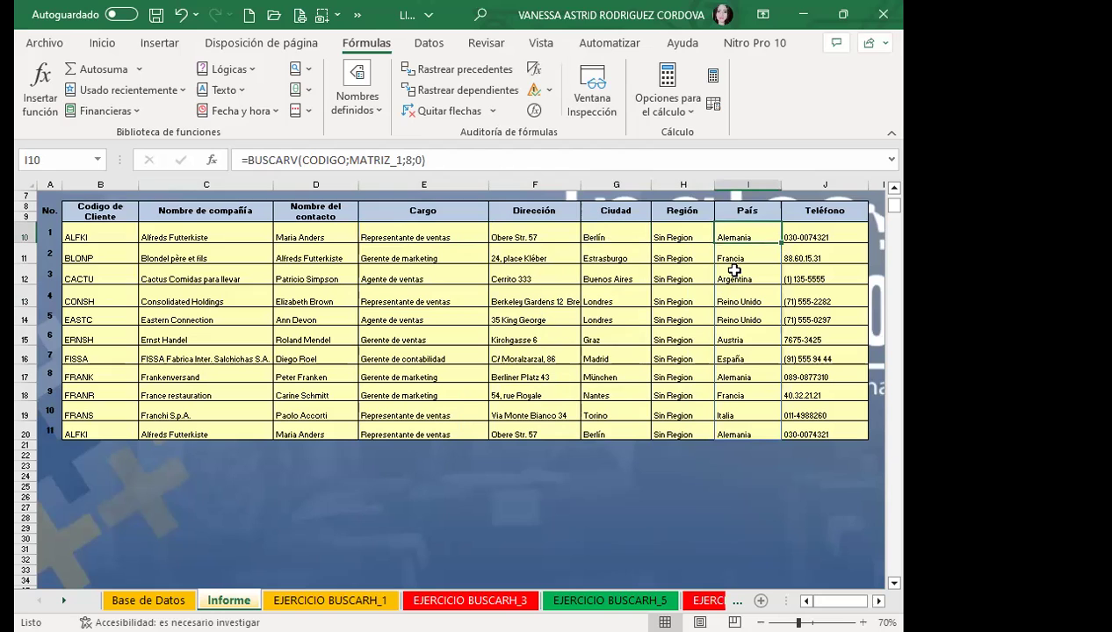
{"action": "left_click", "coordinate": [223, 230]}
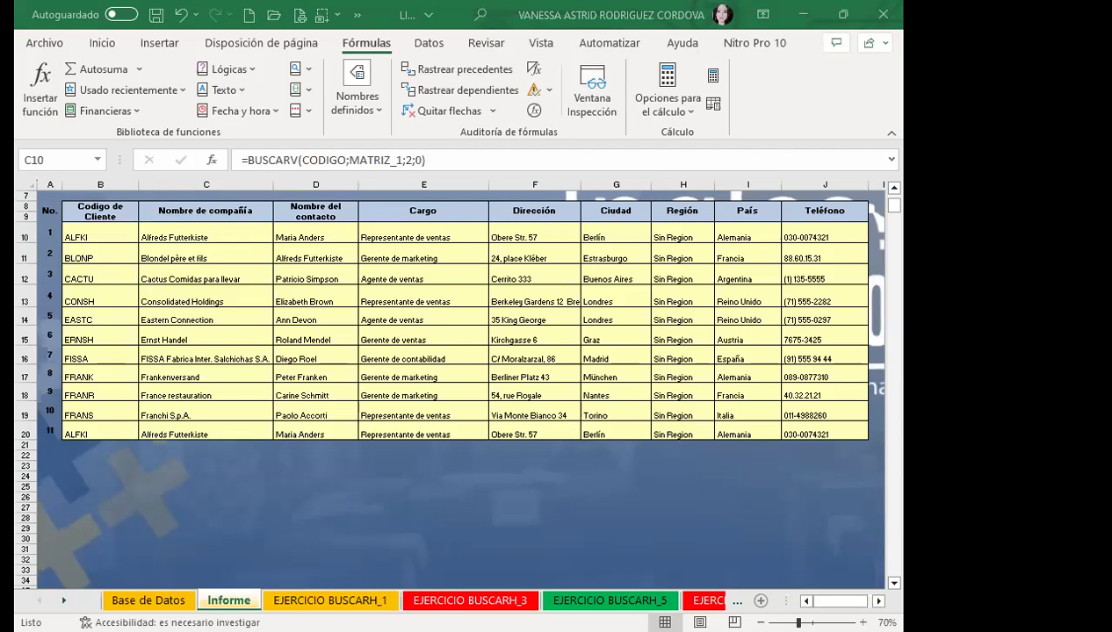
Review the BuscarH() syntax and Caso Práctico slides in PowerPoint, then return to the EJERCICIO BUSCARH_1 sheet
{"action": "key", "text": "alt+Tab"}
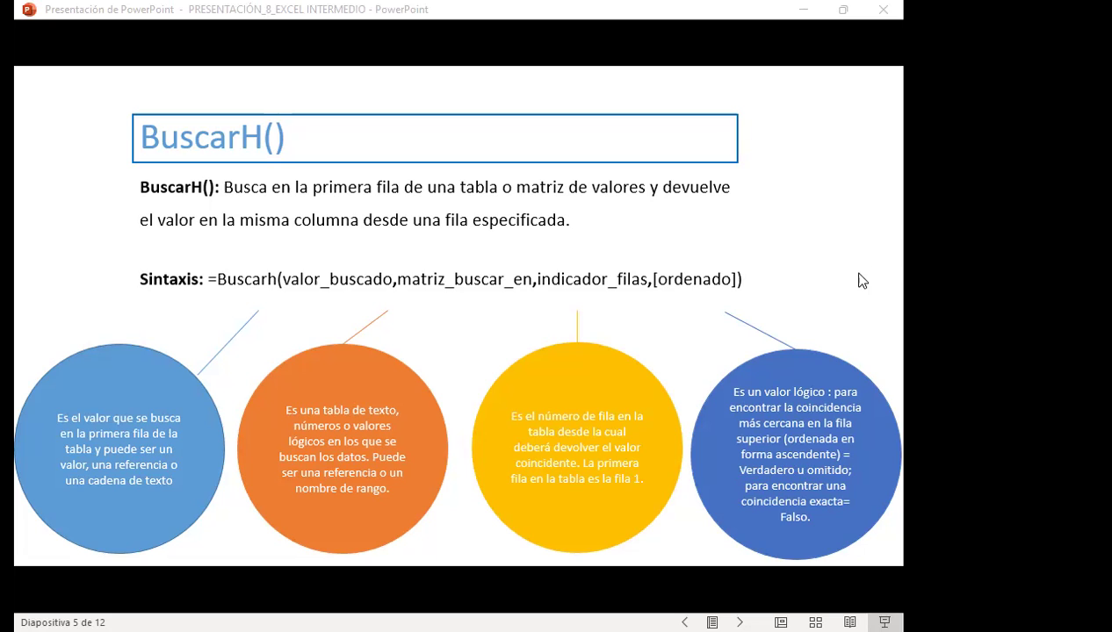
{"action": "key", "text": "Right"}
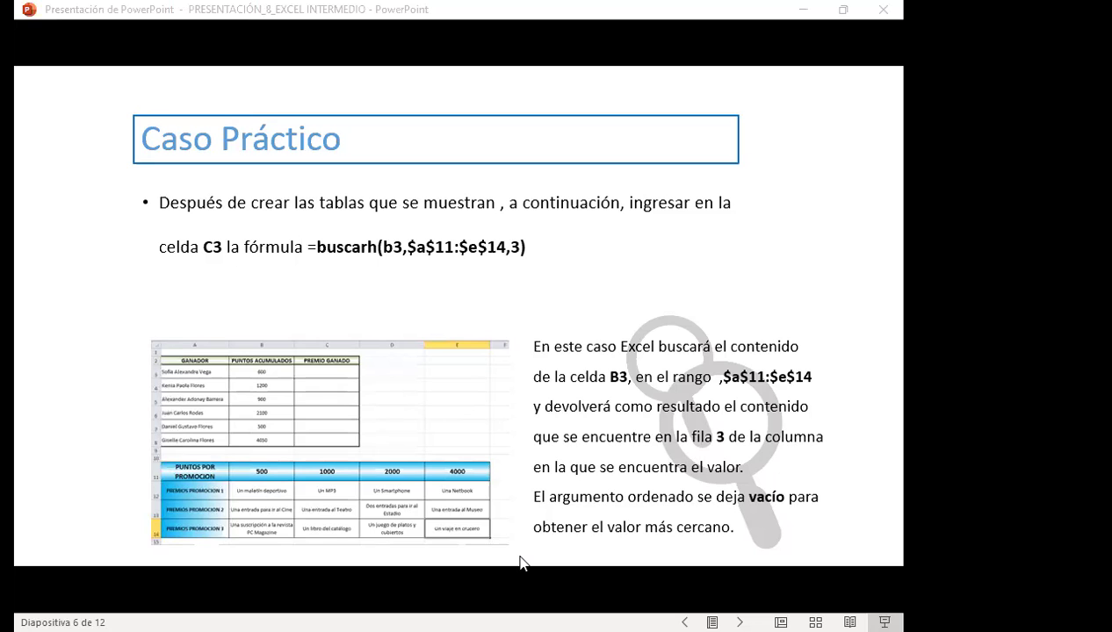
{"action": "key", "text": "alt+Tab"}
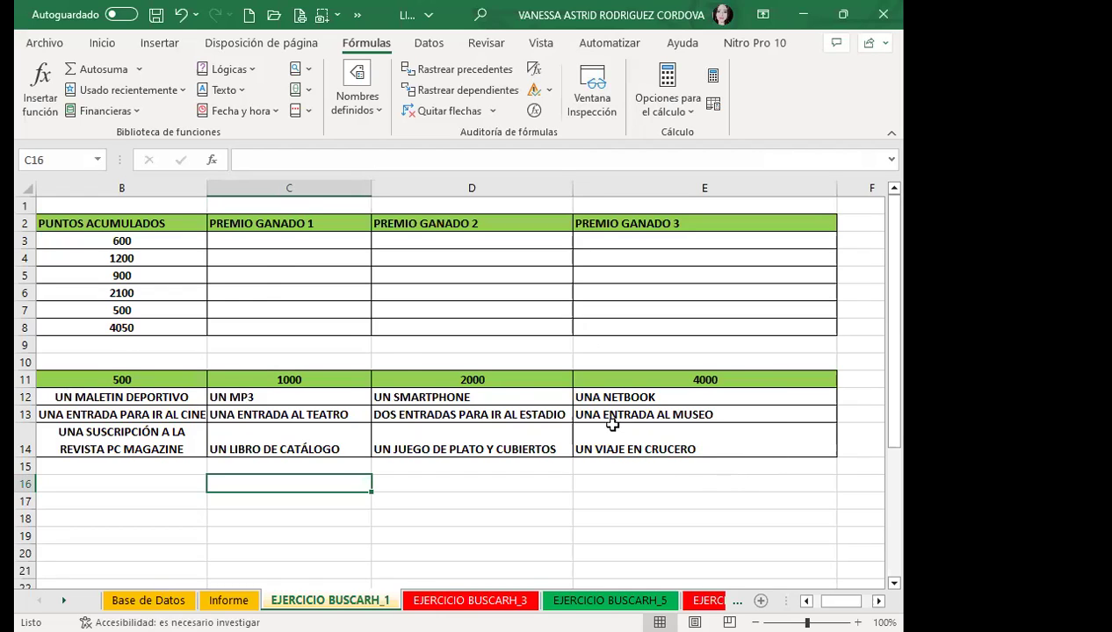
{"action": "left_click", "coordinate": [261, 236]}
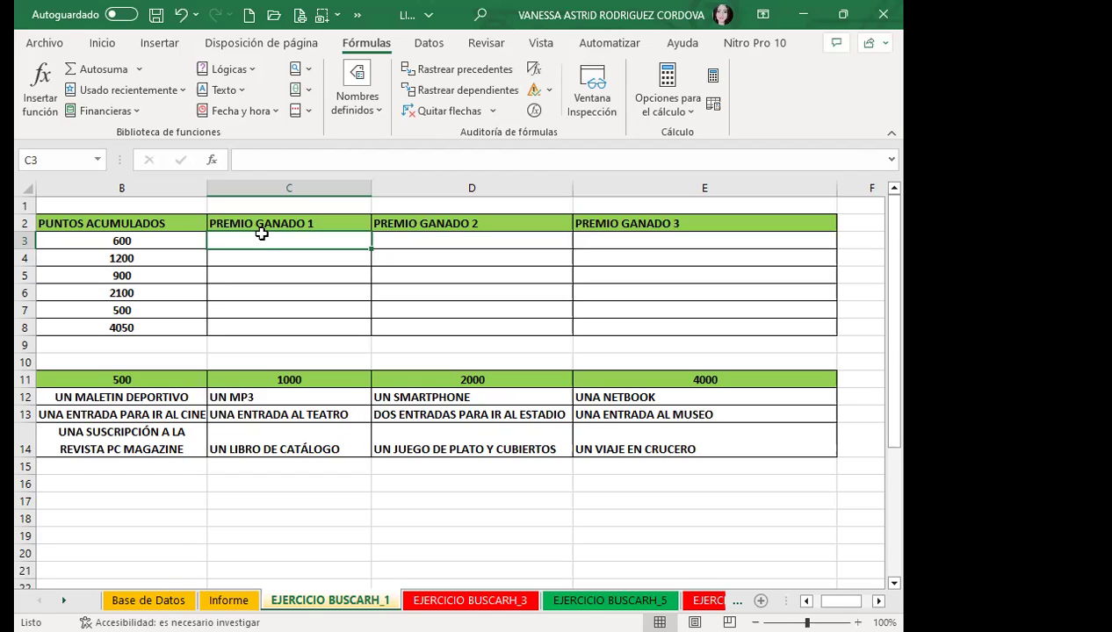
In C3, begin =BUSCARH(B3;B11:E14; using B3's 600 points and the prize table range
{"action": "type", "text": "="}
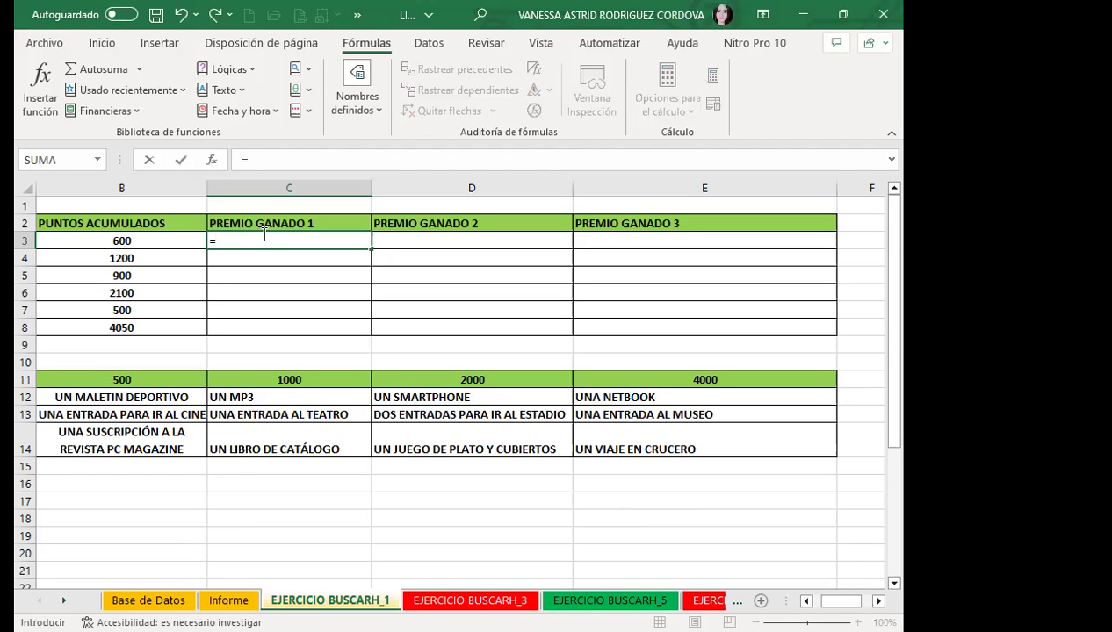
{"action": "type", "text": "BUS"}
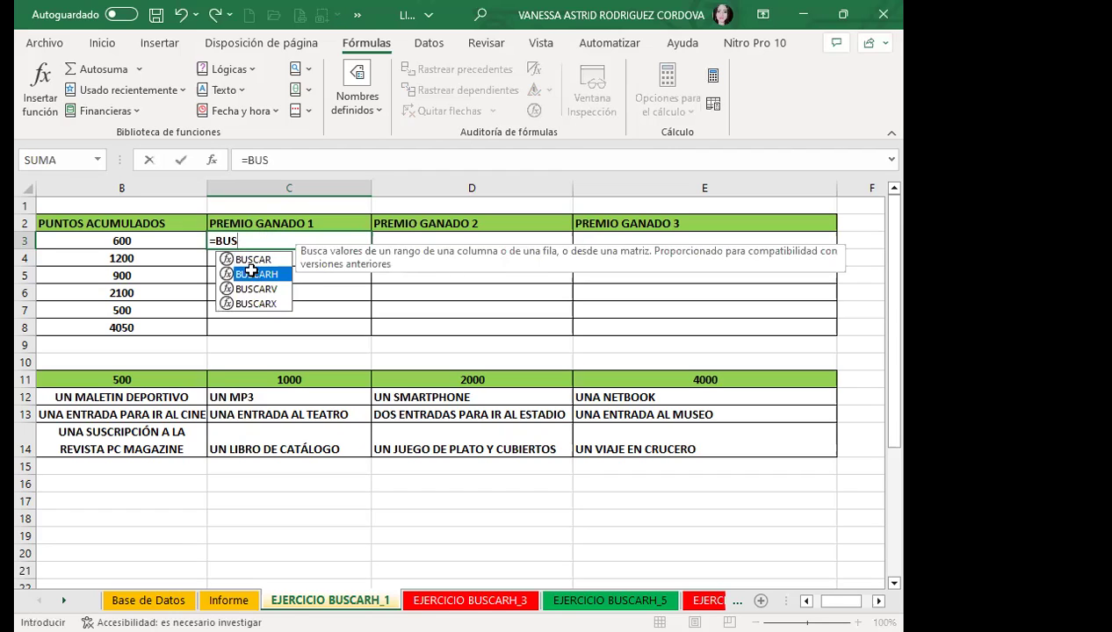
{"action": "double_click", "coordinate": [255, 275]}
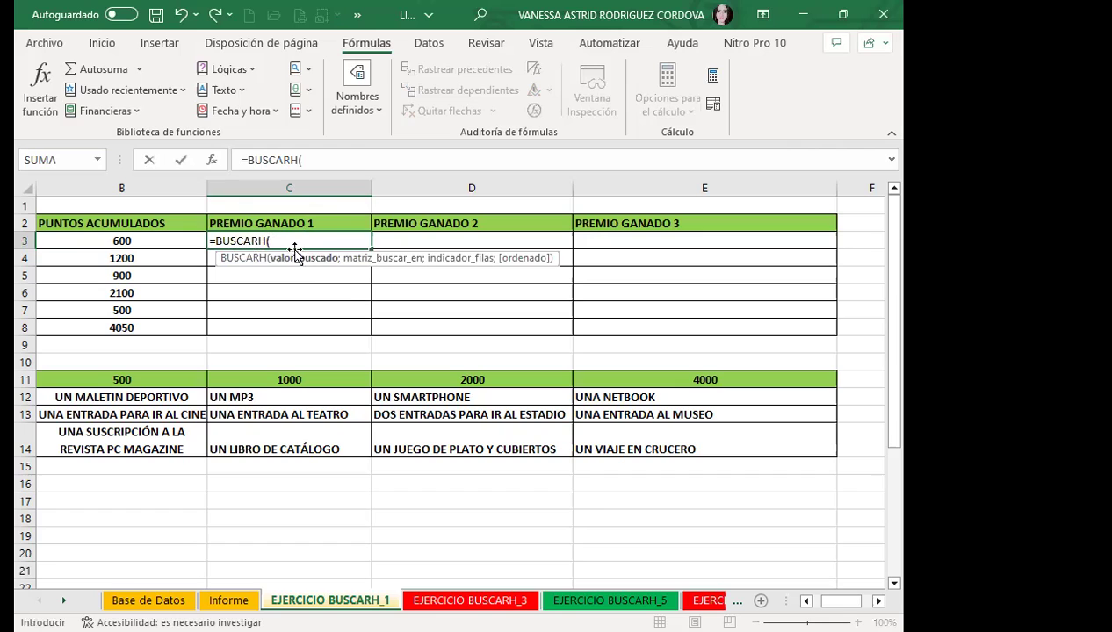
{"action": "left_click", "coordinate": [162, 239]}
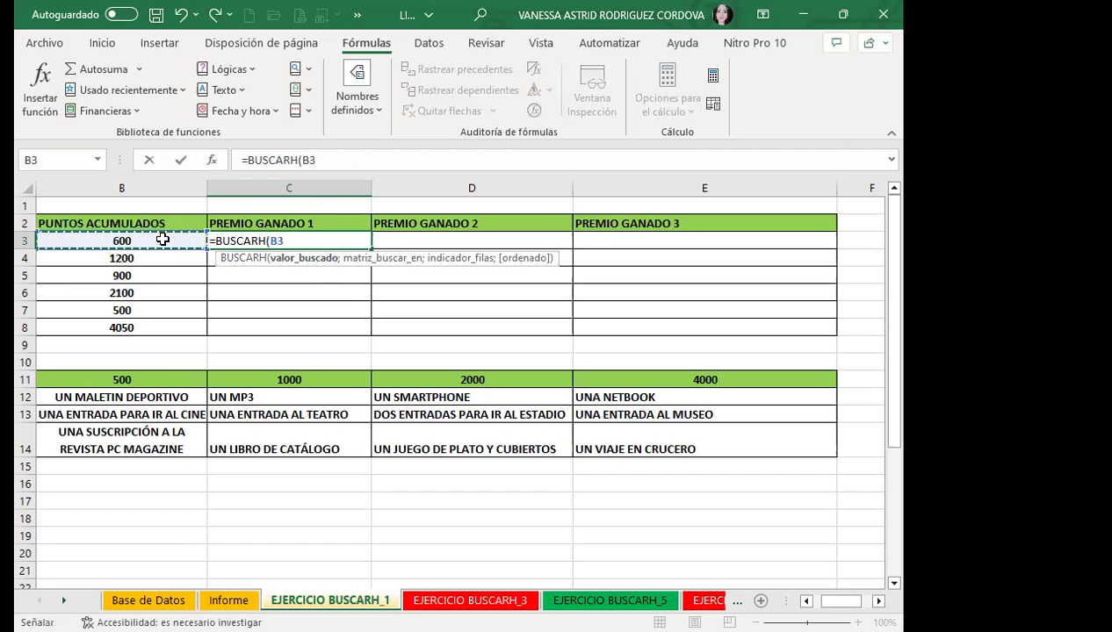
{"action": "type", "text": ";"}
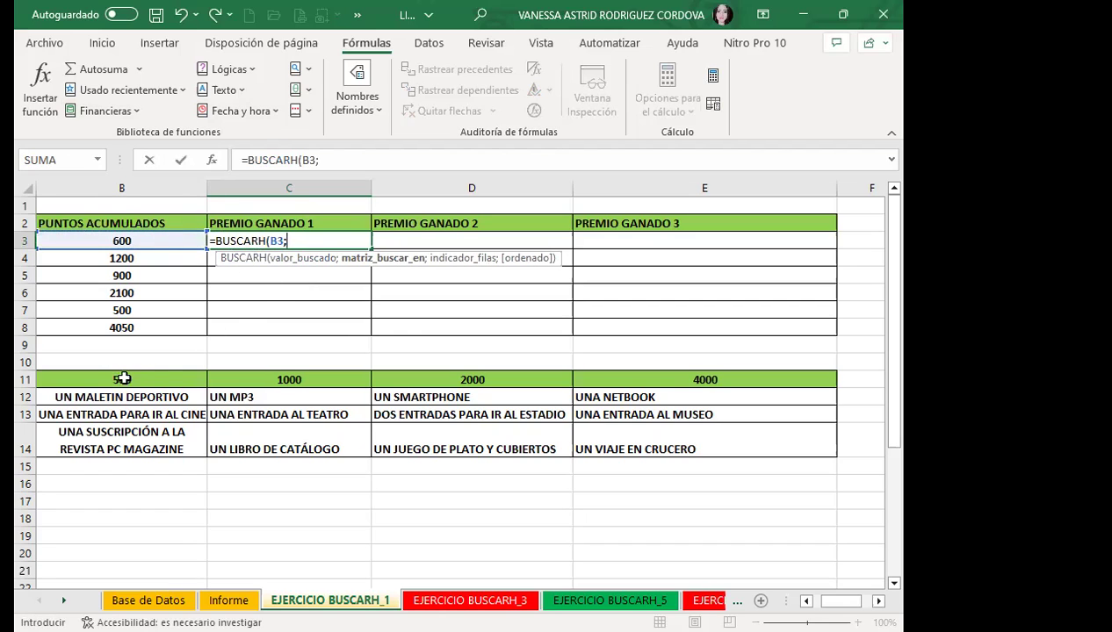
{"action": "left_click_drag", "start_coordinate": [90, 378], "coordinate": [210, 387]}
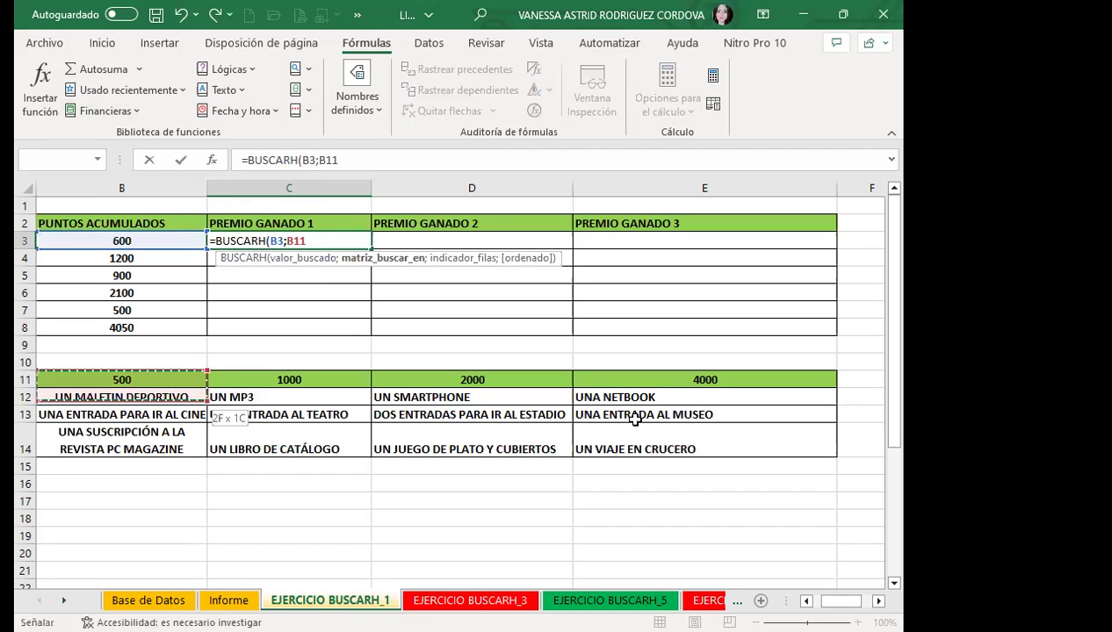
{"action": "left_click_drag", "start_coordinate": [662, 441], "coordinate": [644, 434]}
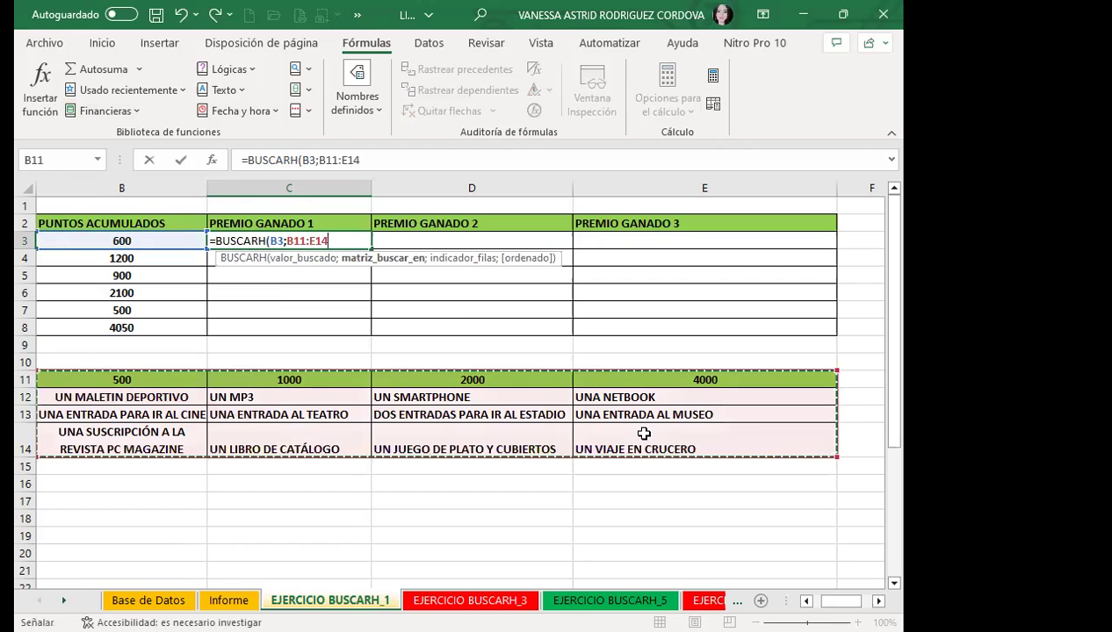
{"action": "type", "text": ";"}
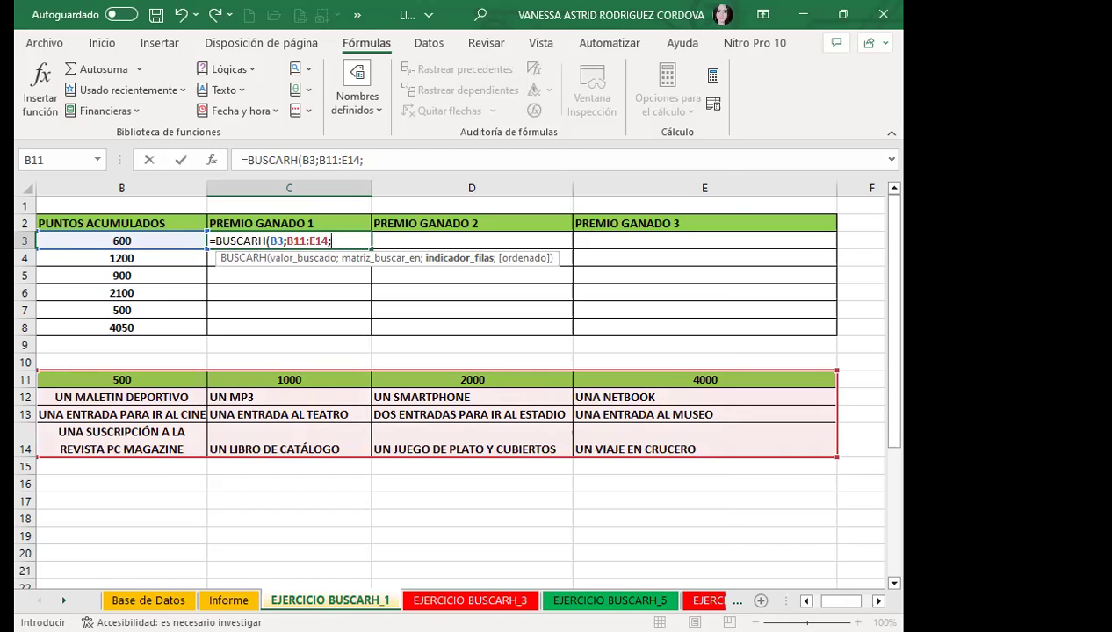
{"action": "left_click_drag", "start_coordinate": [840, 601], "coordinate": [830, 601]}
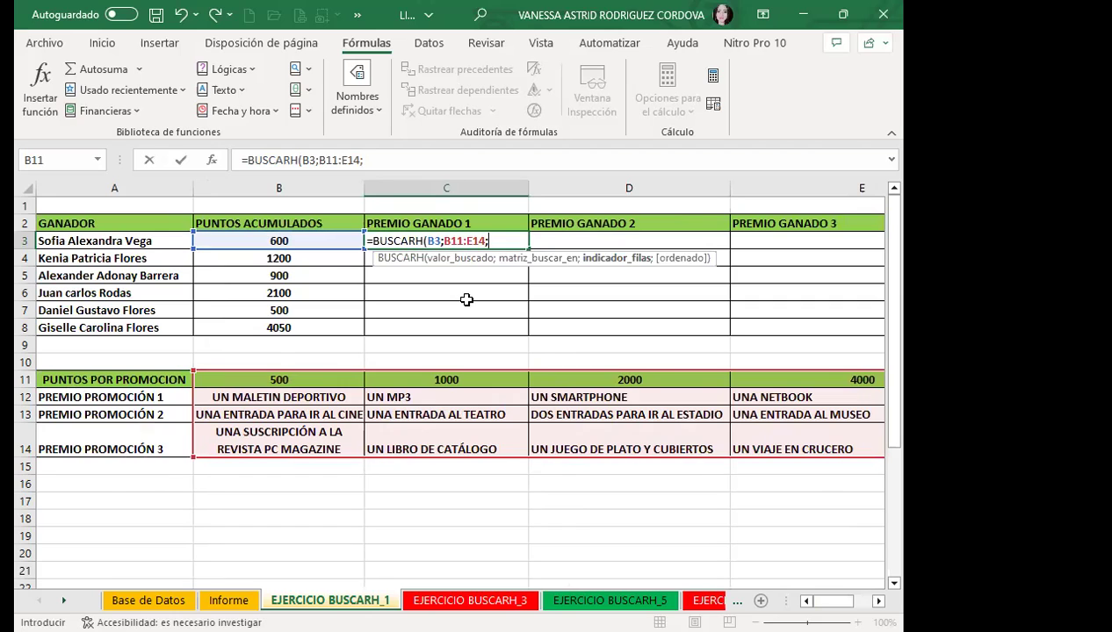
Swap the range for A11:E14 and complete C3's formula as =BUSCARH(B3;A11:E14;2;1)
{"action": "key", "text": "BackSpace"}
{"action": "key", "text": "BackSpace"}
{"action": "key", "text": "BackSpace"}
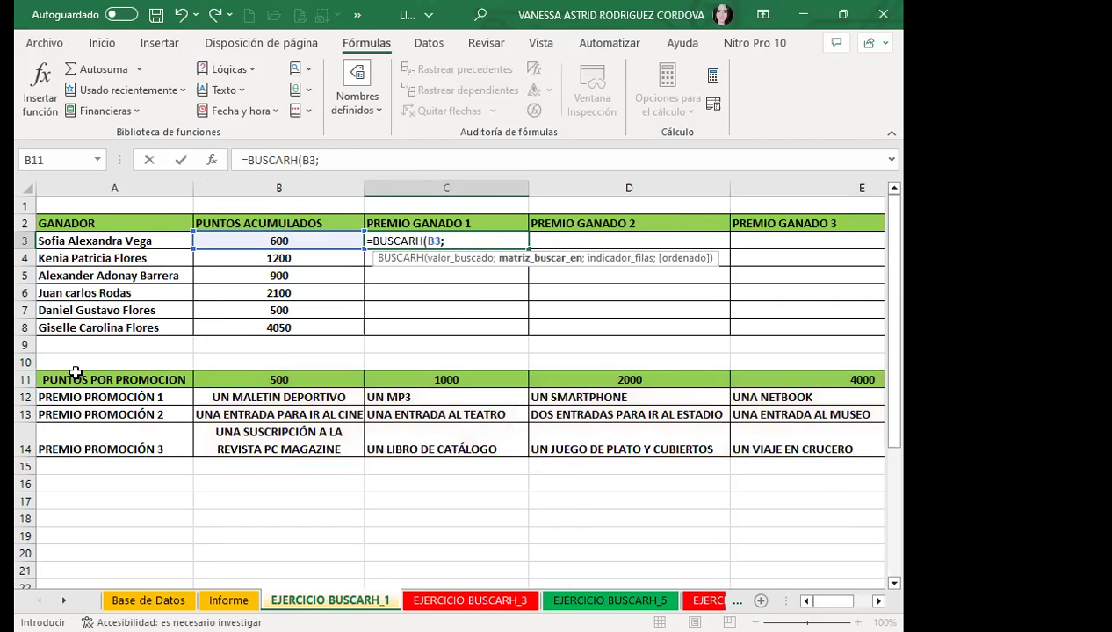
{"action": "left_click_drag", "start_coordinate": [74, 380], "coordinate": [342, 397]}
{"action": "left_click_drag", "start_coordinate": [847, 463], "coordinate": [845, 434]}
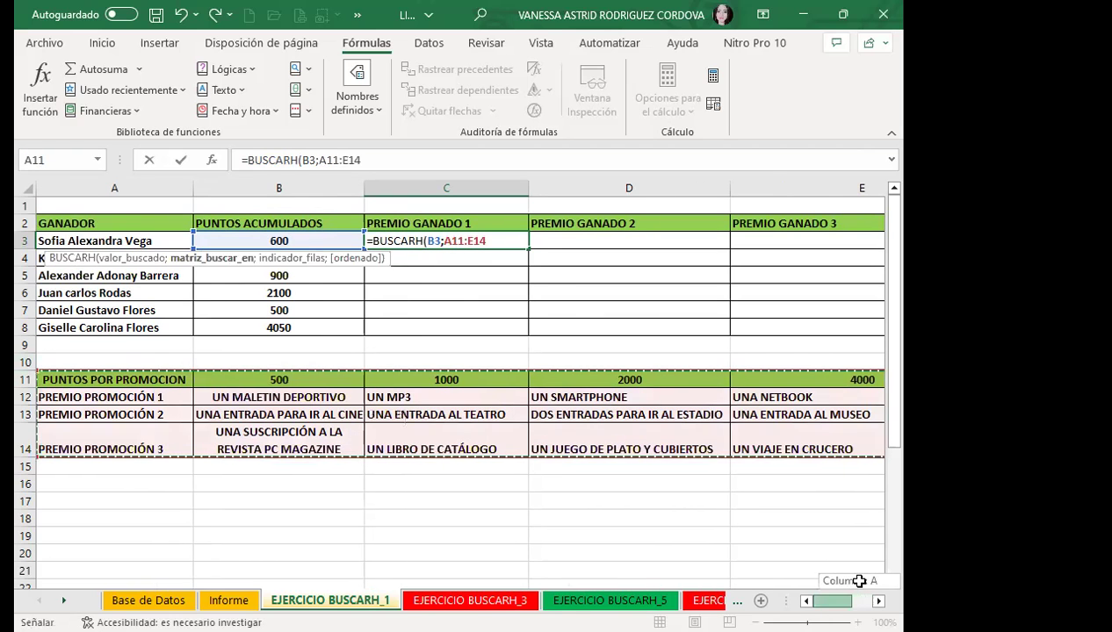
{"action": "left_click_drag", "start_coordinate": [859, 580], "coordinate": [843, 581]}
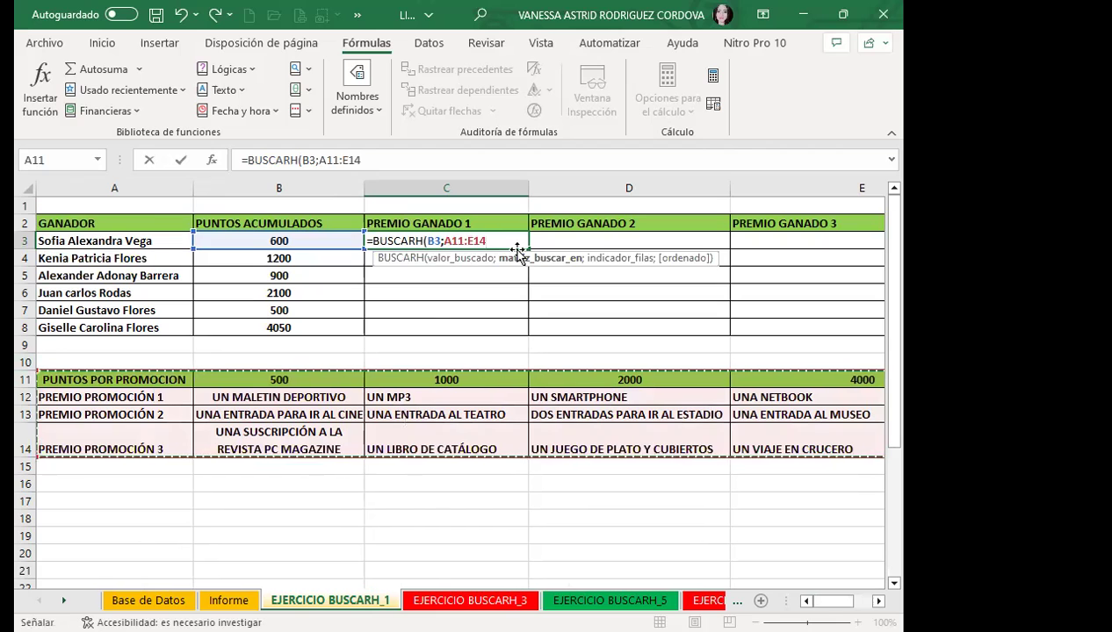
{"action": "type", "text": ";"}
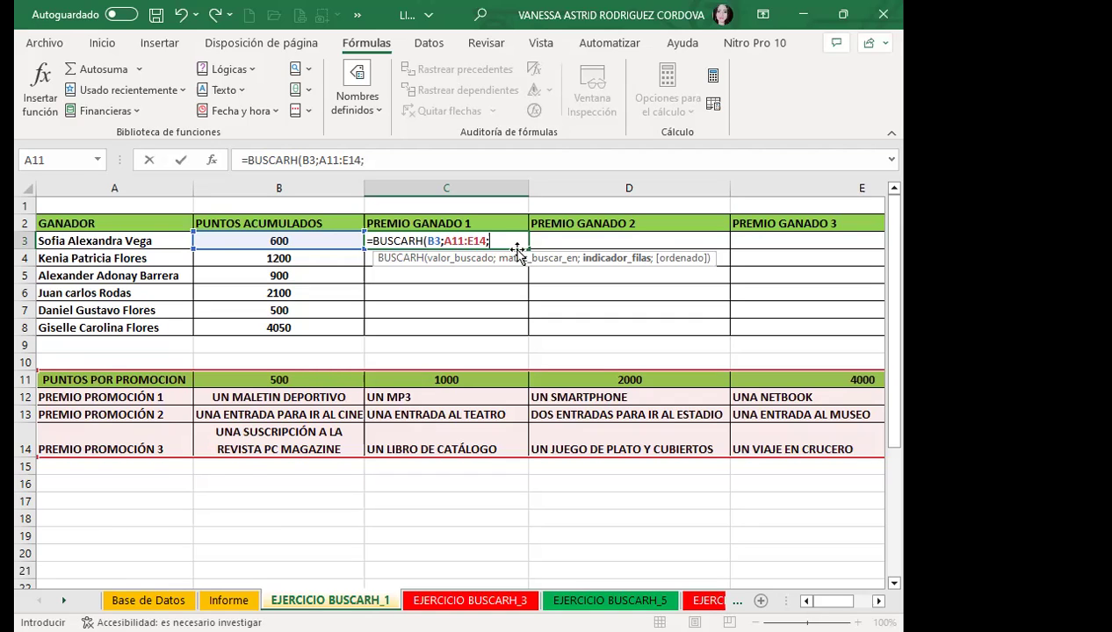
{"action": "type", "text": "2"}
{"action": "type", "text": ";"}
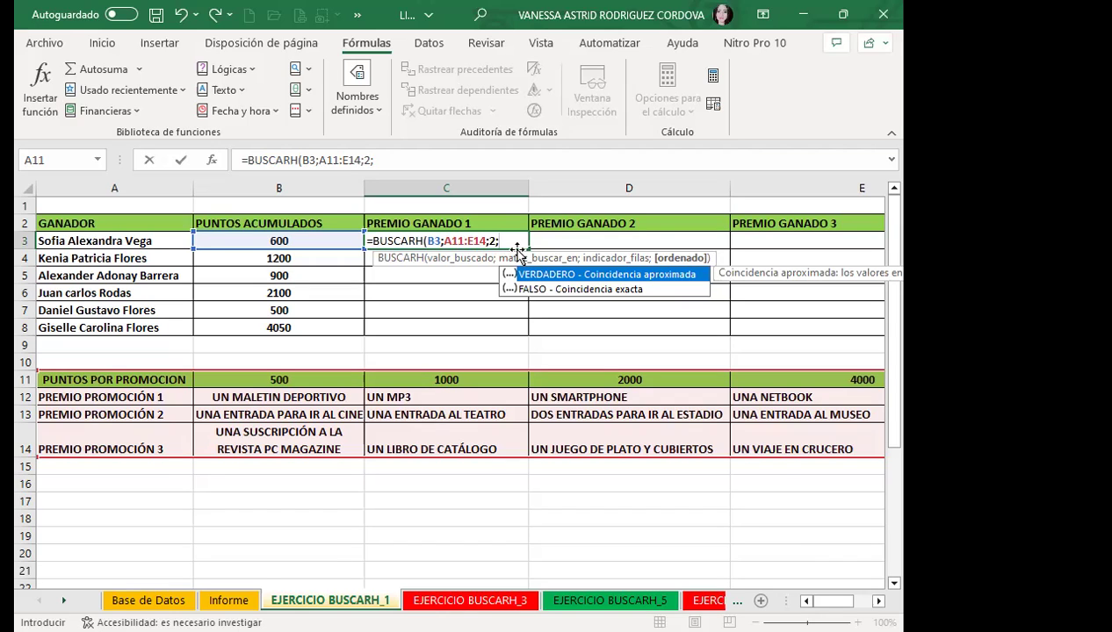
{"action": "type", "text": "1"}
{"action": "type", "text": ")"}
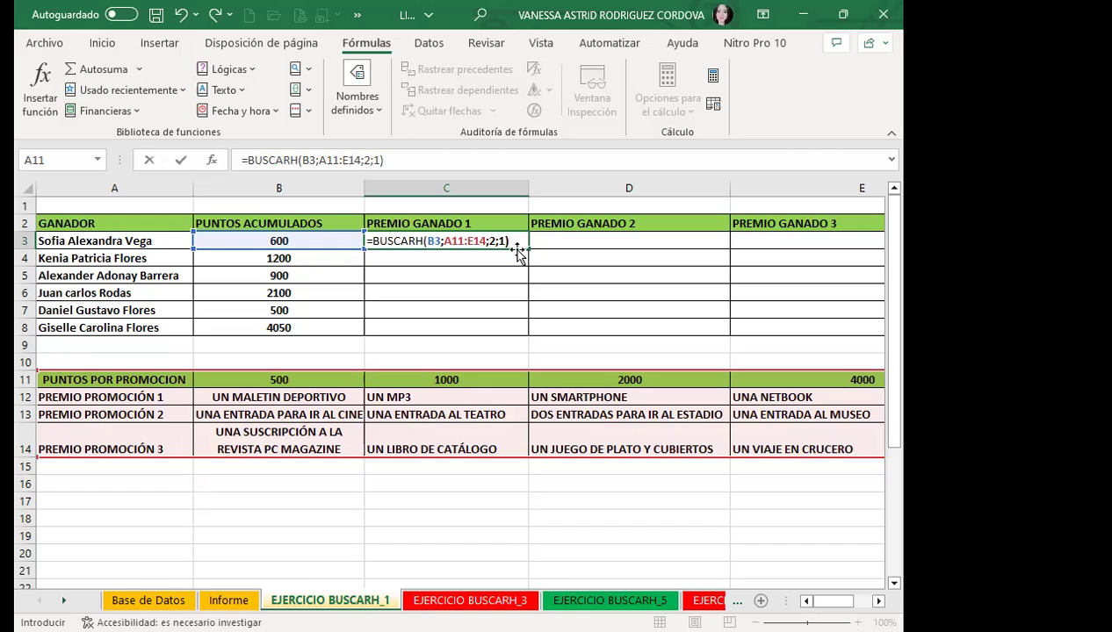
Commit C3's formula to show UN MALETIN DEPORTIVO and fill it down through C8
{"action": "key", "text": "Return"}
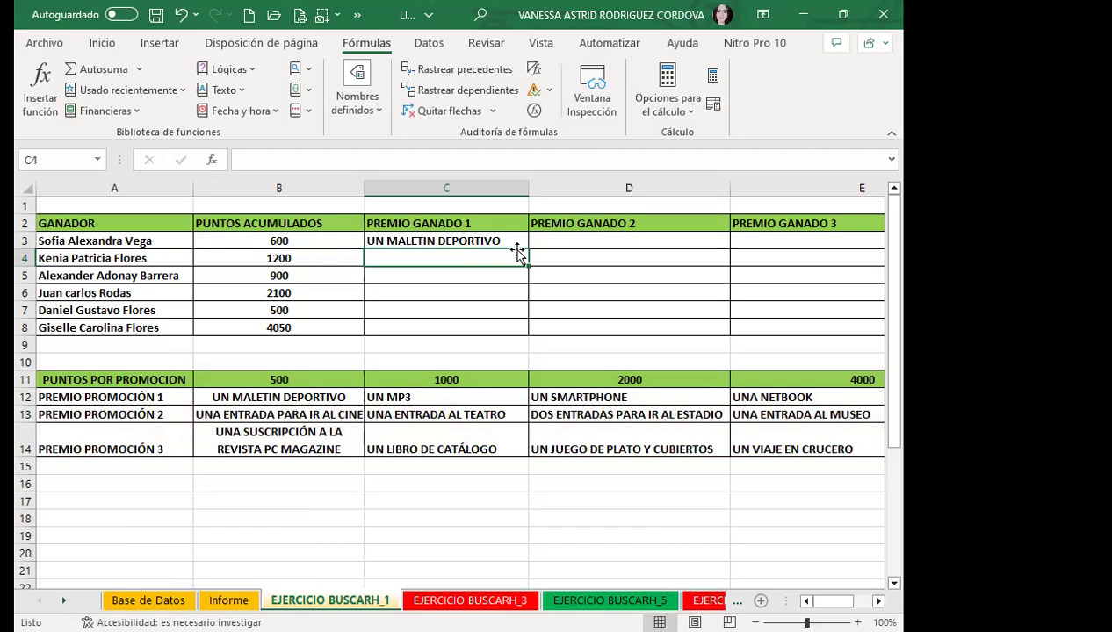
{"action": "left_click", "coordinate": [504, 240]}
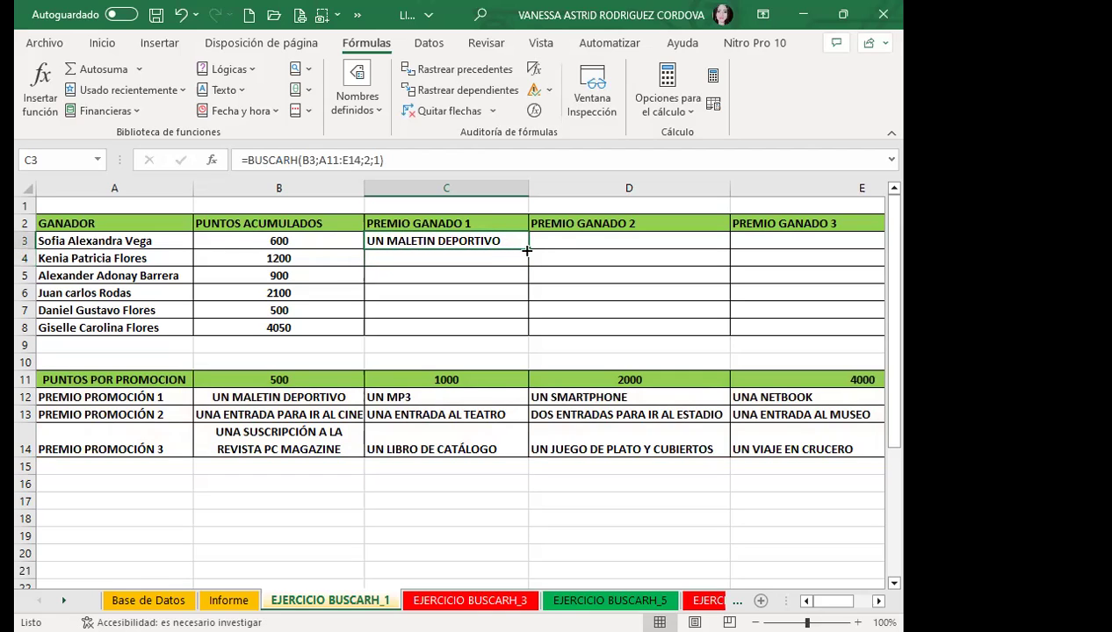
{"action": "left_click_drag", "start_coordinate": [524, 250], "coordinate": [520, 330]}
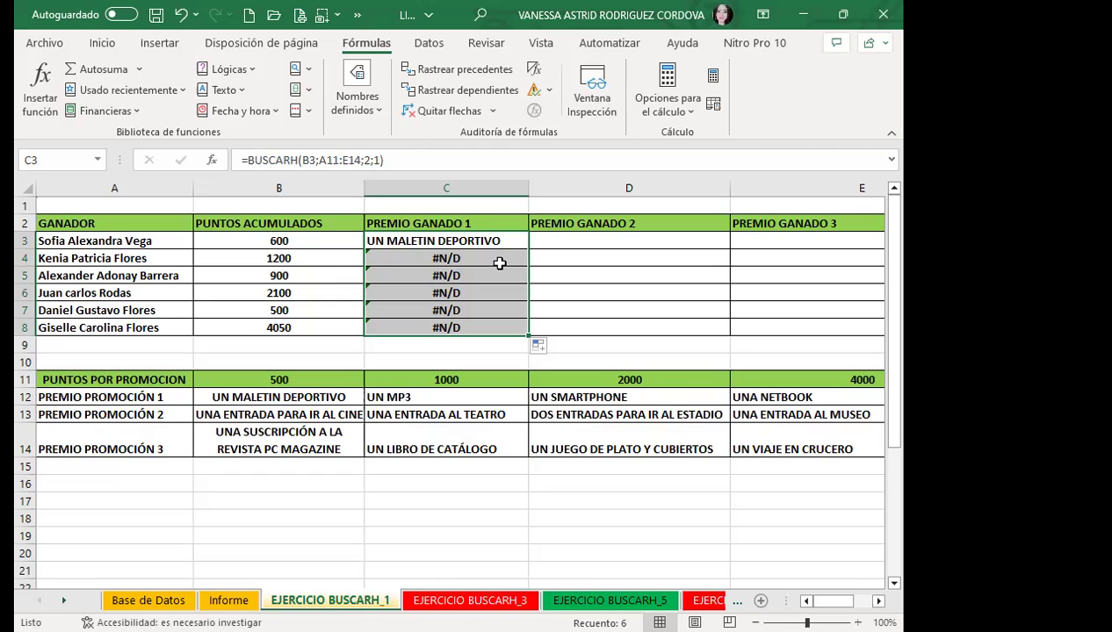
Inspect C4's formula to see its lookup range shifted to A12:E15, causing #N/D
{"action": "left_click", "coordinate": [498, 263]}
{"action": "left_click", "coordinate": [334, 161]}
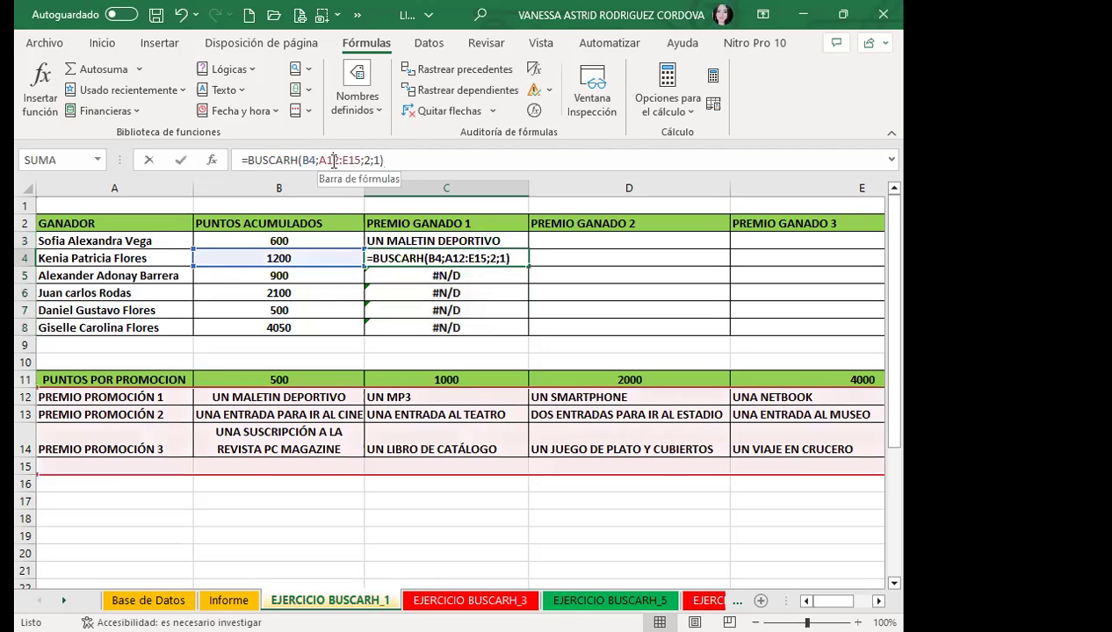
{"action": "double_click", "coordinate": [334, 161]}
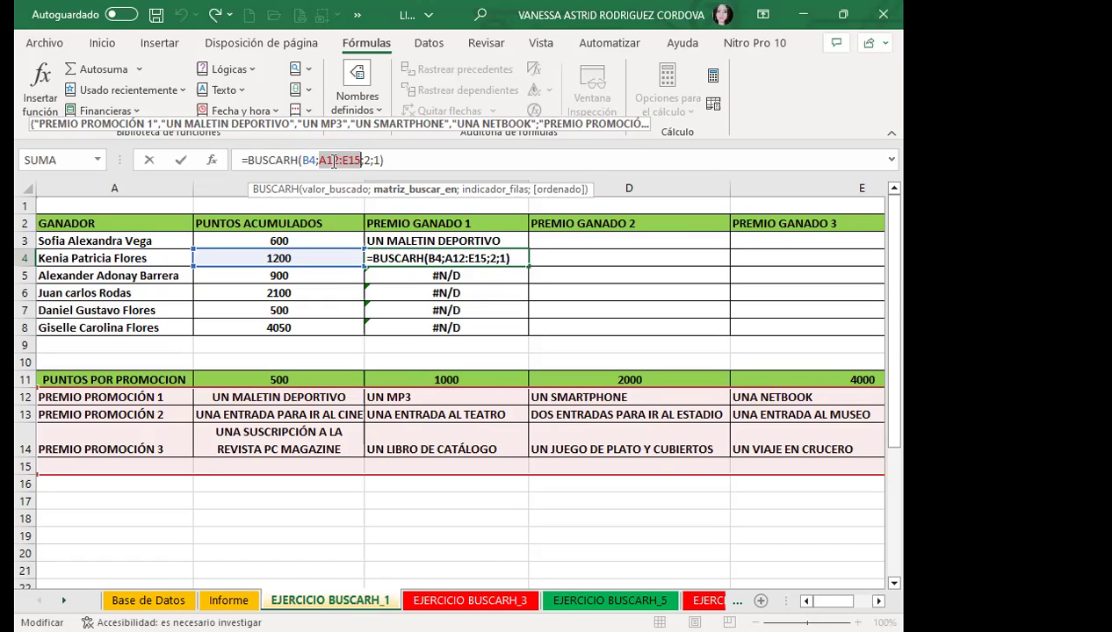
Make the table range absolute ($A$11:$E$14) in C3's BUSCARH formula and fill it down to C8
{"action": "key", "text": "Escape"}
{"action": "left_click", "coordinate": [428, 239]}
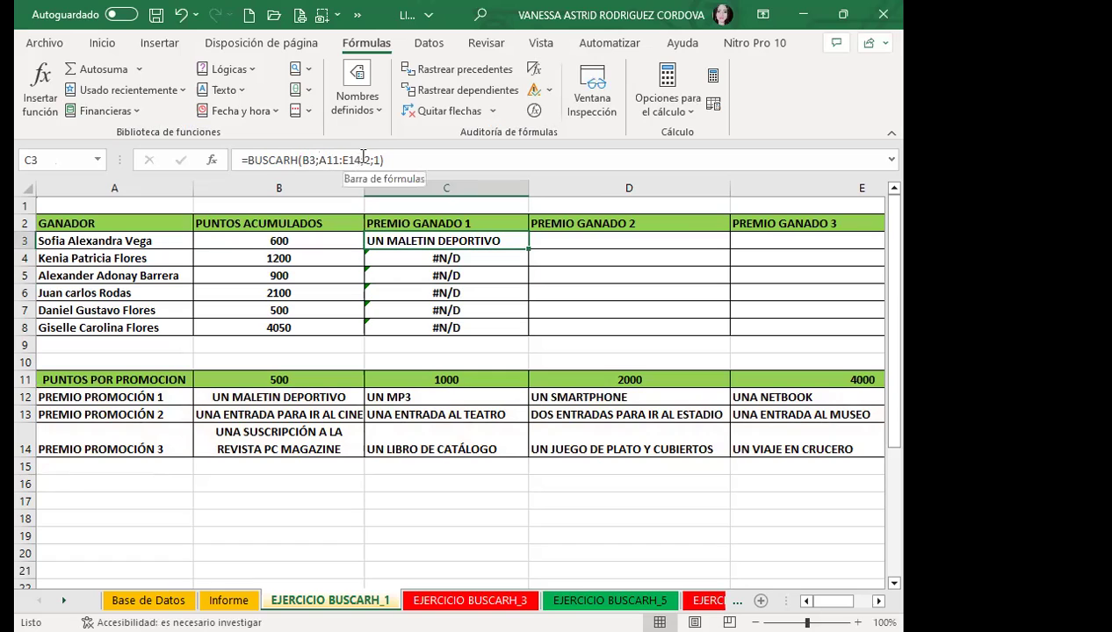
{"action": "left_click_drag", "start_coordinate": [318, 159], "coordinate": [359, 160]}
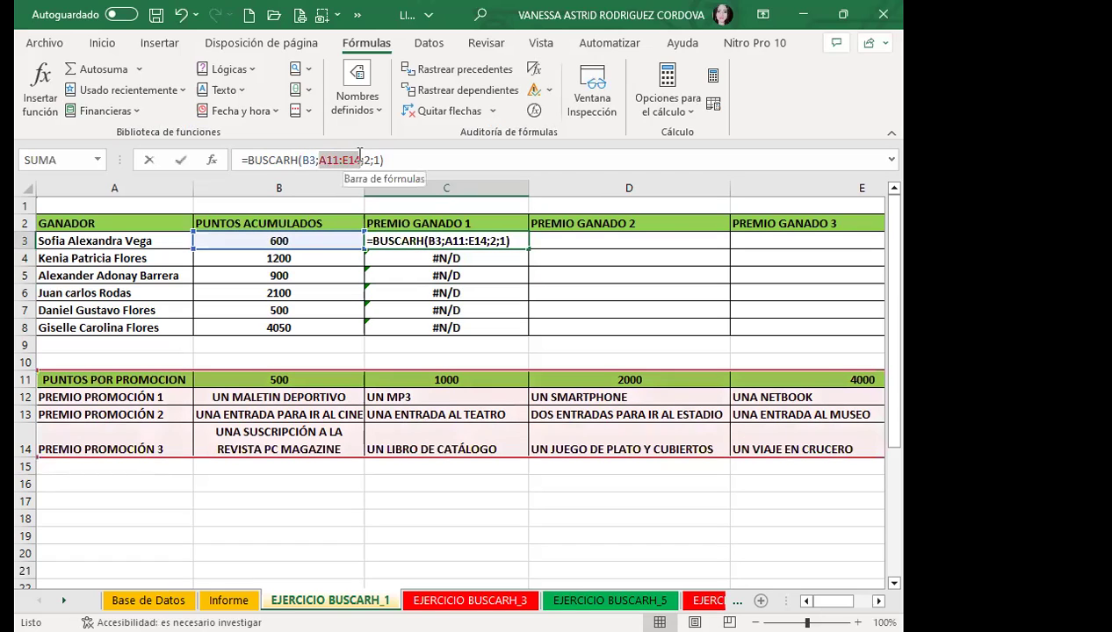
{"action": "key", "text": "F4"}
{"action": "key", "text": "Return"}
{"action": "left_click", "coordinate": [496, 247]}
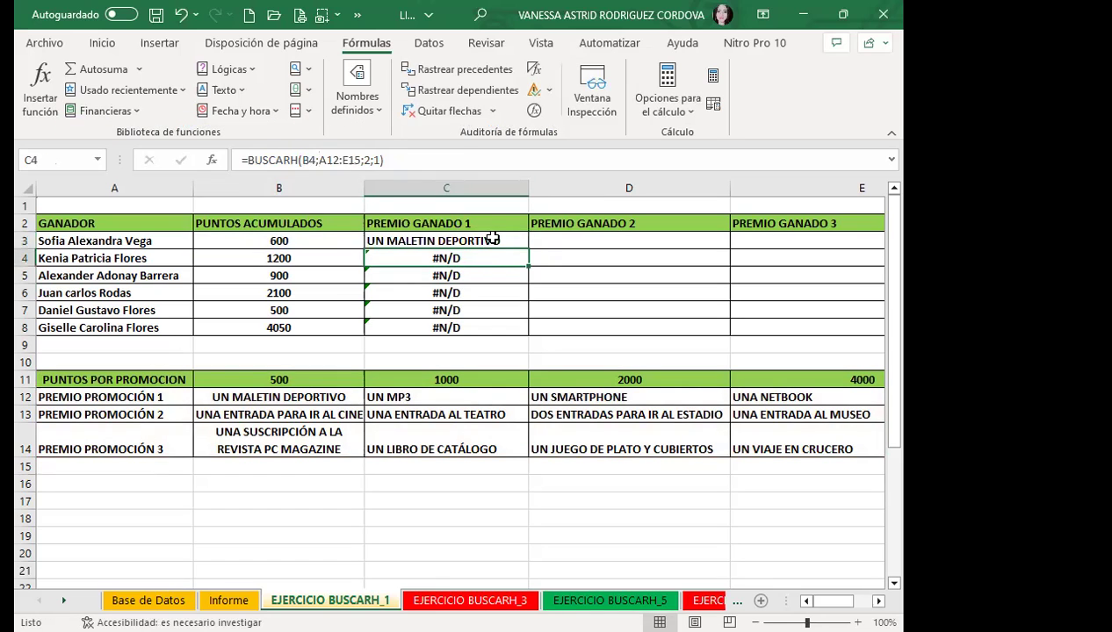
{"action": "left_click_drag", "start_coordinate": [527, 249], "coordinate": [515, 329]}
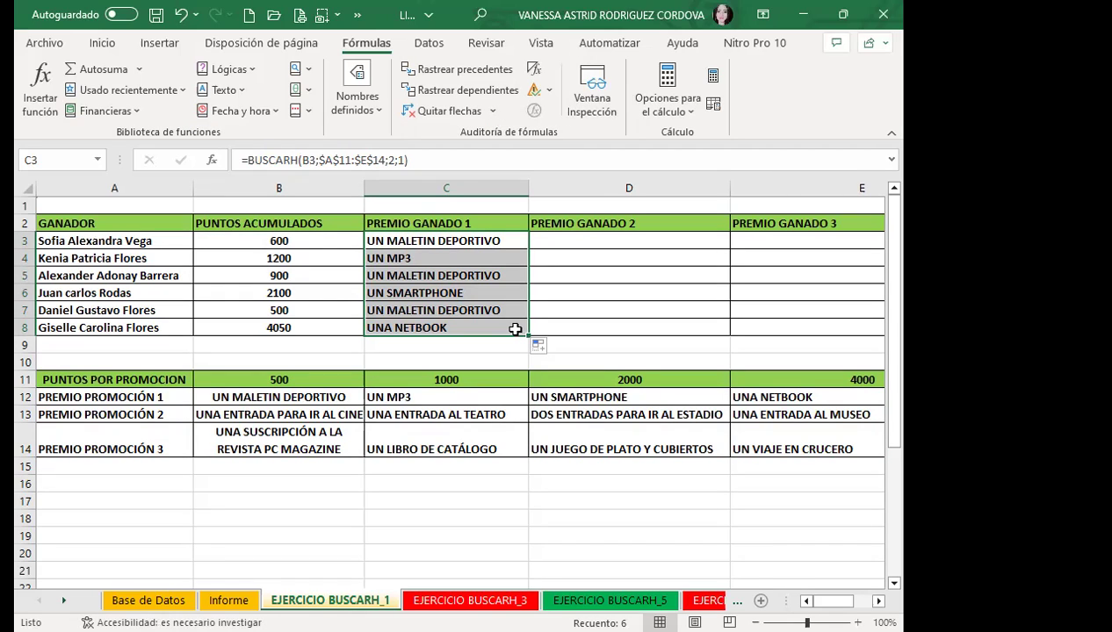
Name the promotion table A11:E14 'PUNTOS' through the Name Box
{"action": "left_click_drag", "start_coordinate": [324, 261], "coordinate": [311, 327]}
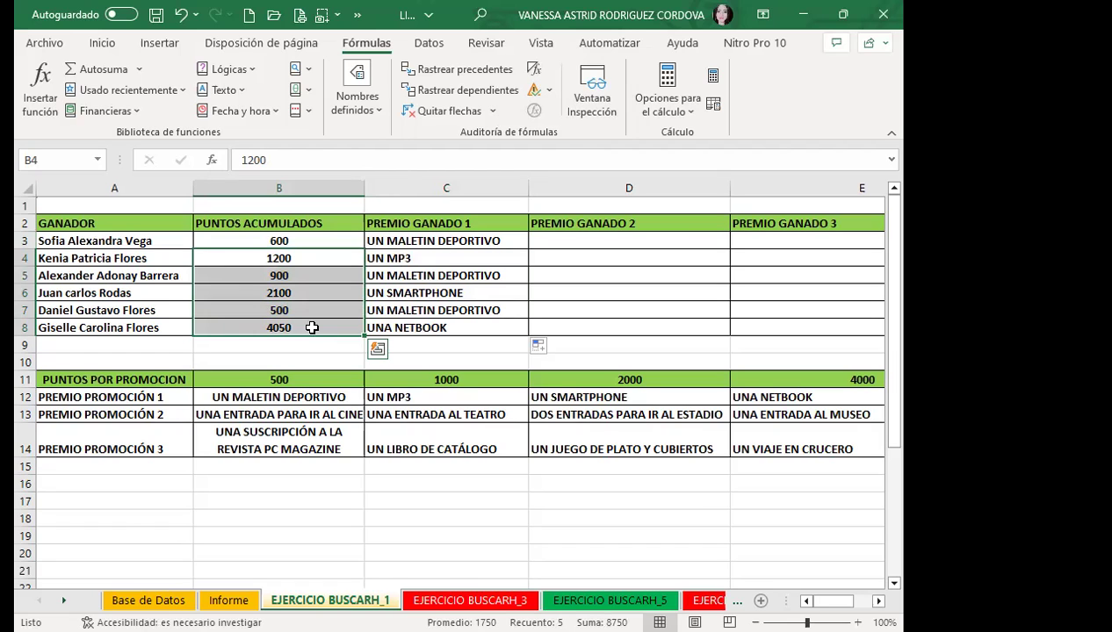
{"action": "mouse_move", "coordinate": [95, 380]}
{"action": "left_mouse_down"}
{"action": "mouse_move", "coordinate": [337, 397]}
{"action": "mouse_move", "coordinate": [694, 462]}
{"action": "mouse_move", "coordinate": [882, 461]}
{"action": "left_mouse_up"}
{"action": "left_click_drag", "start_coordinate": [853, 601], "coordinate": [830, 601]}
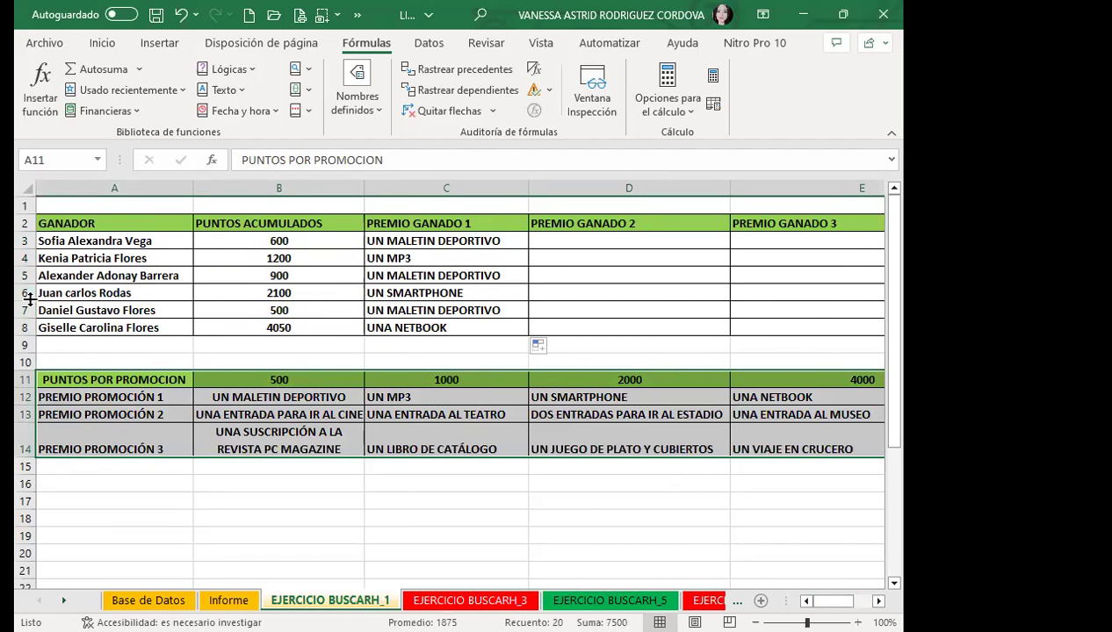
{"action": "left_click", "coordinate": [59, 156]}
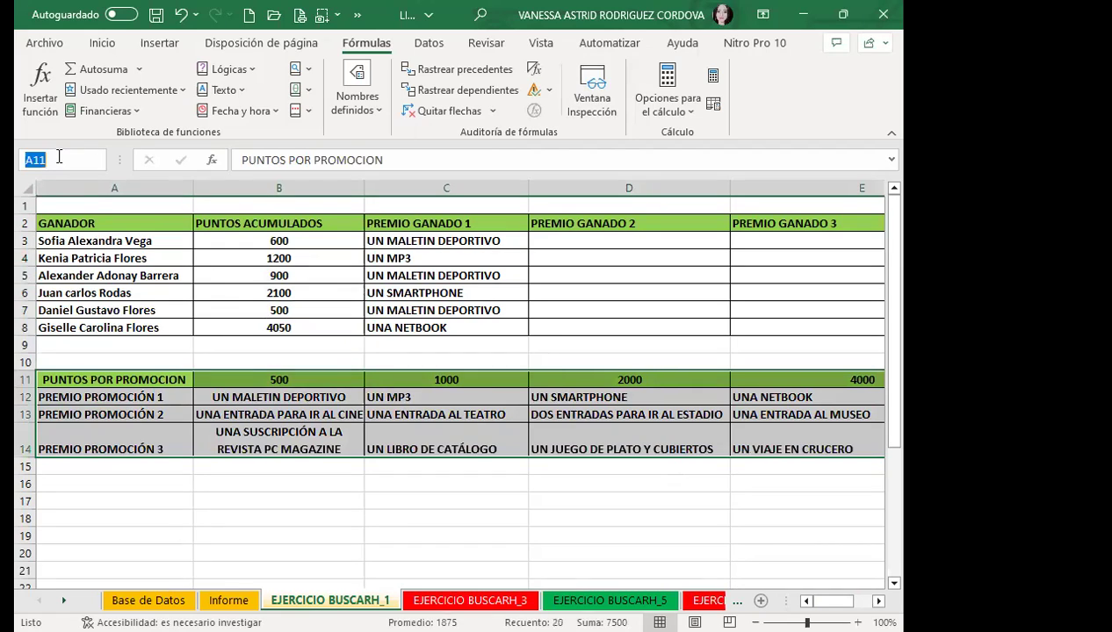
{"action": "type", "text": "PUNTOS"}
{"action": "key", "text": "Return"}
Enter =BUSCARH(B3;PUNTOS;3;1) in D3, returning UNA ENTRADA PARA IR AL CINE
{"action": "left_click", "coordinate": [489, 239]}
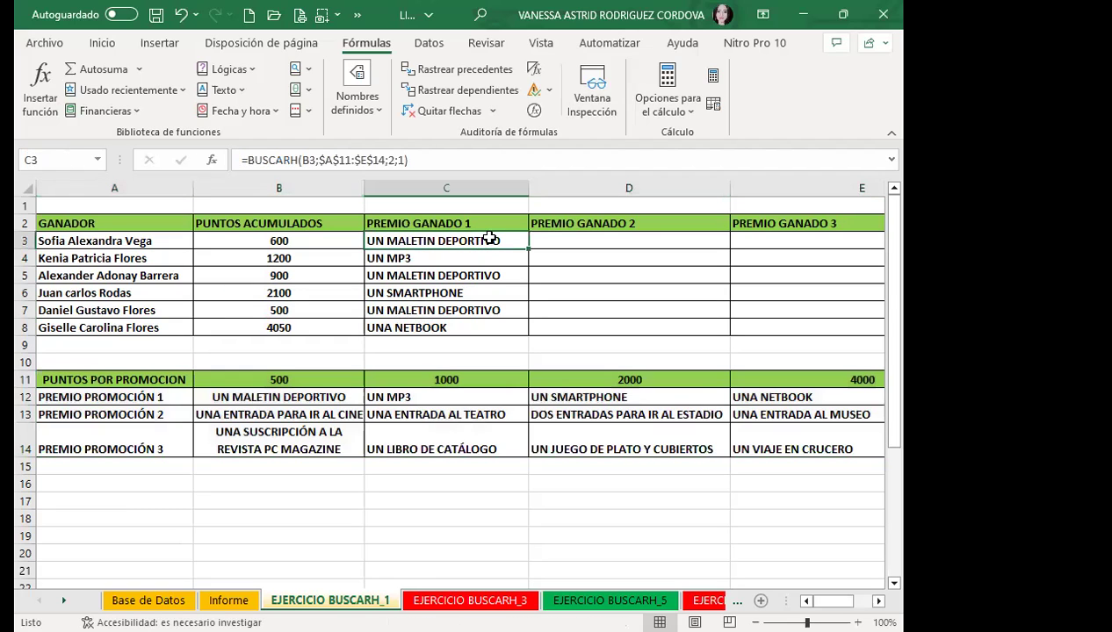
{"action": "left_click", "coordinate": [591, 234]}
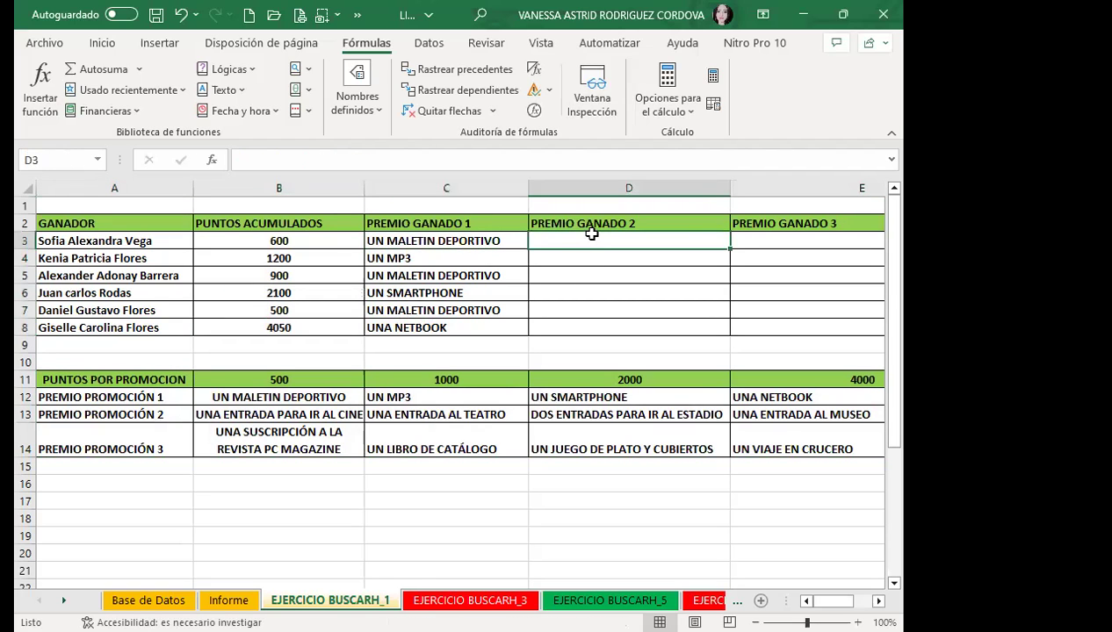
{"action": "type", "text": "="}
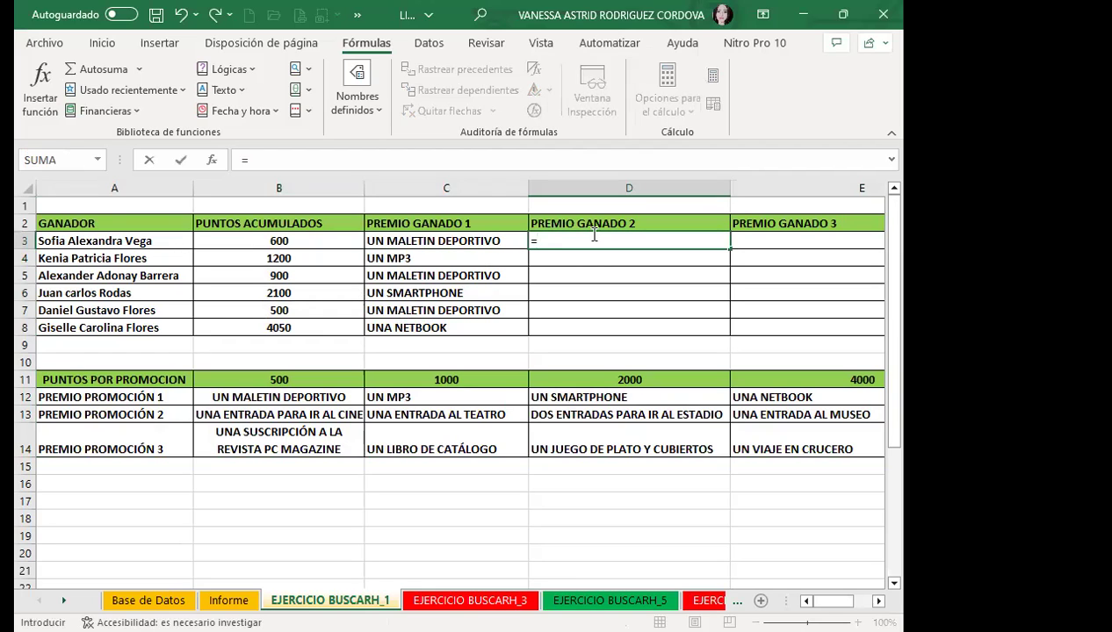
{"action": "type", "text": "BUSC"}
{"action": "left_click", "coordinate": [577, 272]}
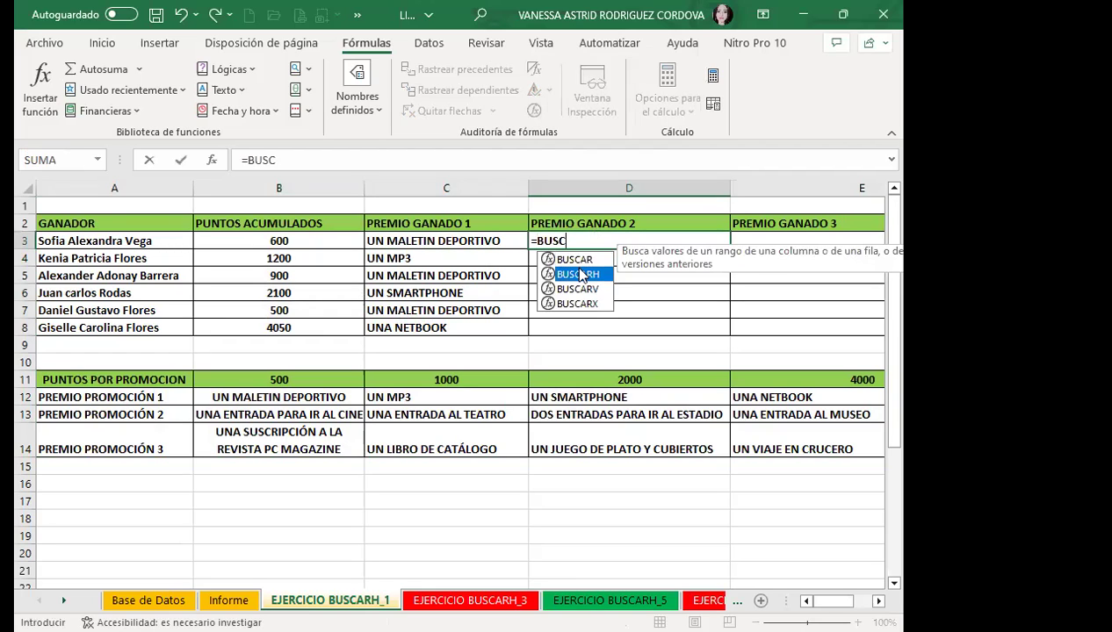
{"action": "double_click", "coordinate": [577, 269]}
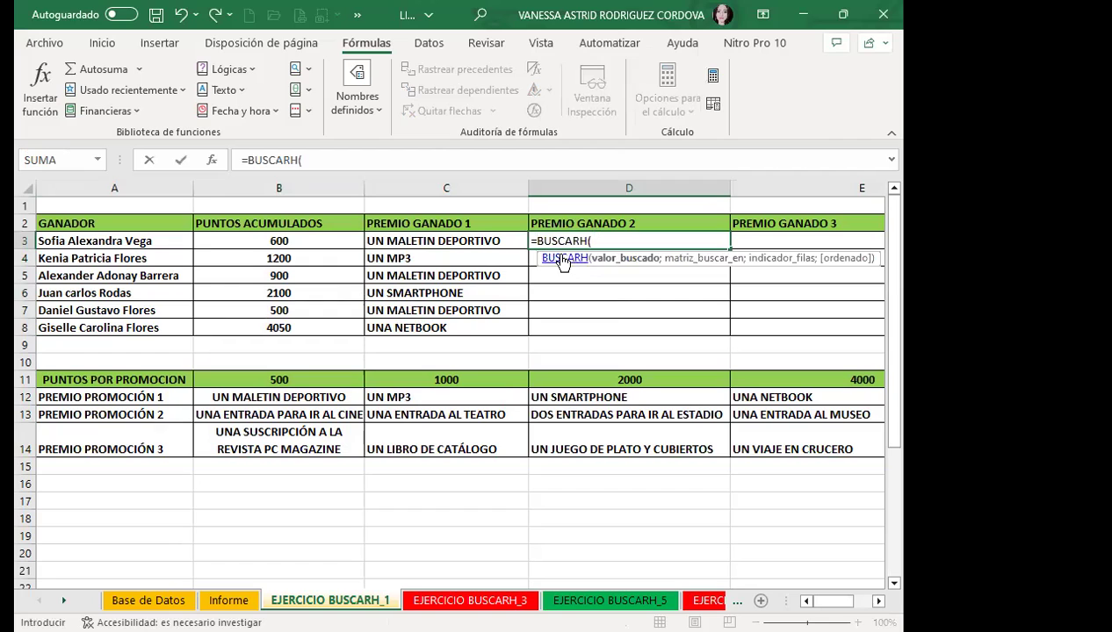
{"action": "left_click", "coordinate": [296, 240]}
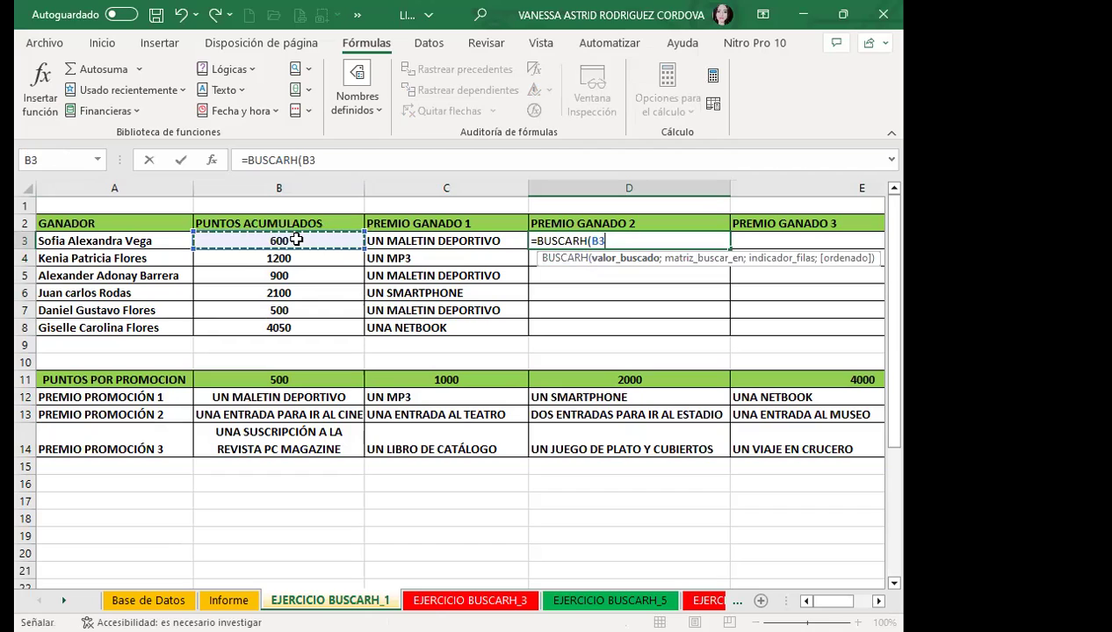
{"action": "type", "text": ";"}
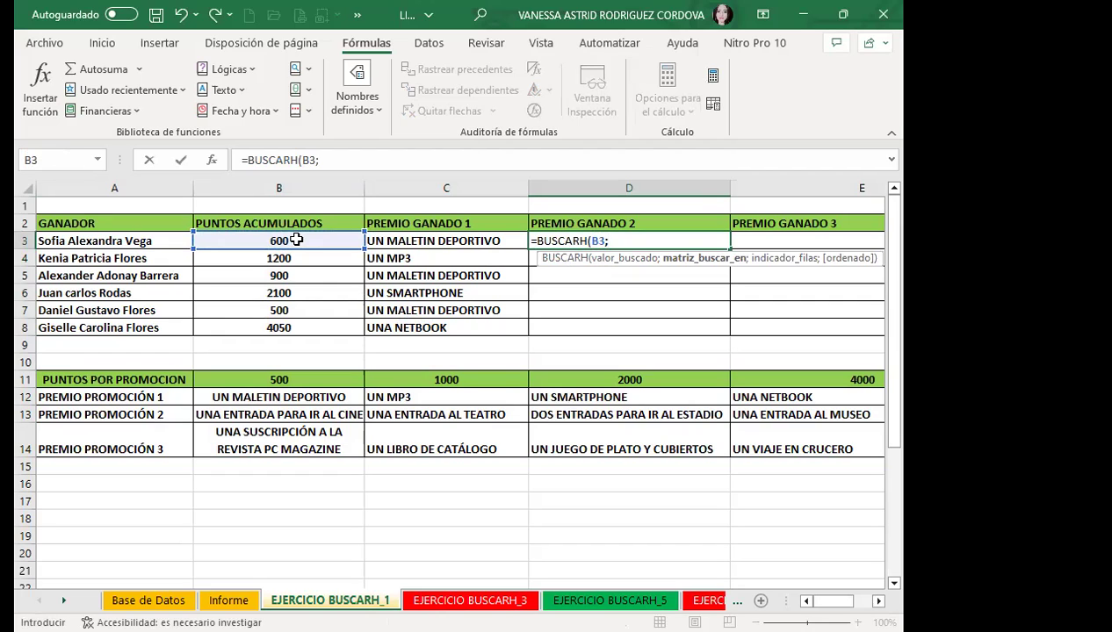
{"action": "type", "text": "PUN"}
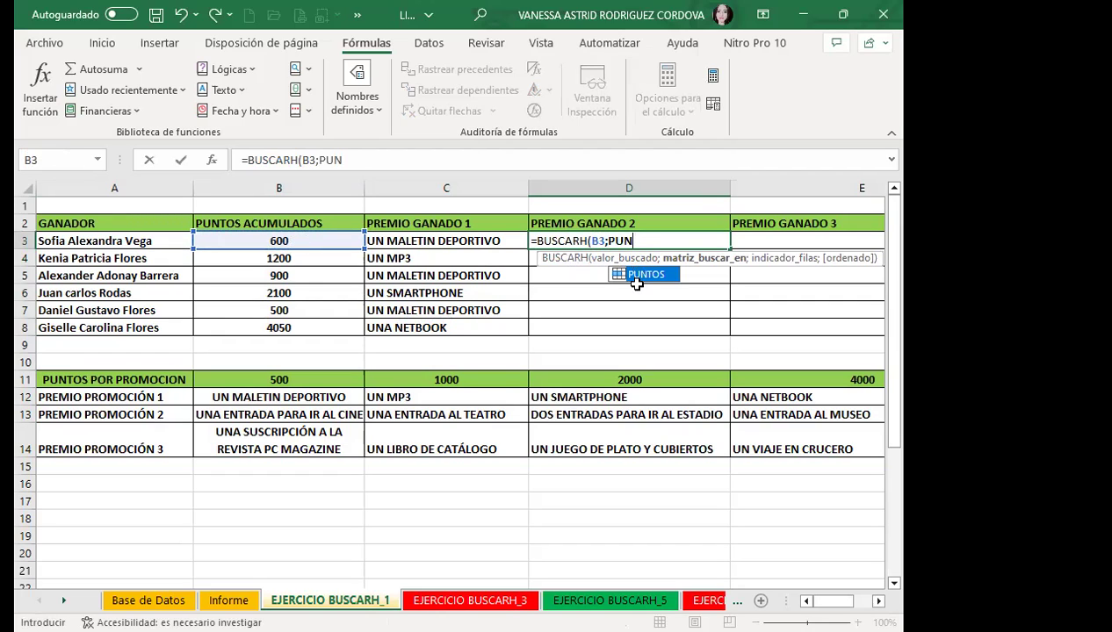
{"action": "double_click", "coordinate": [645, 275]}
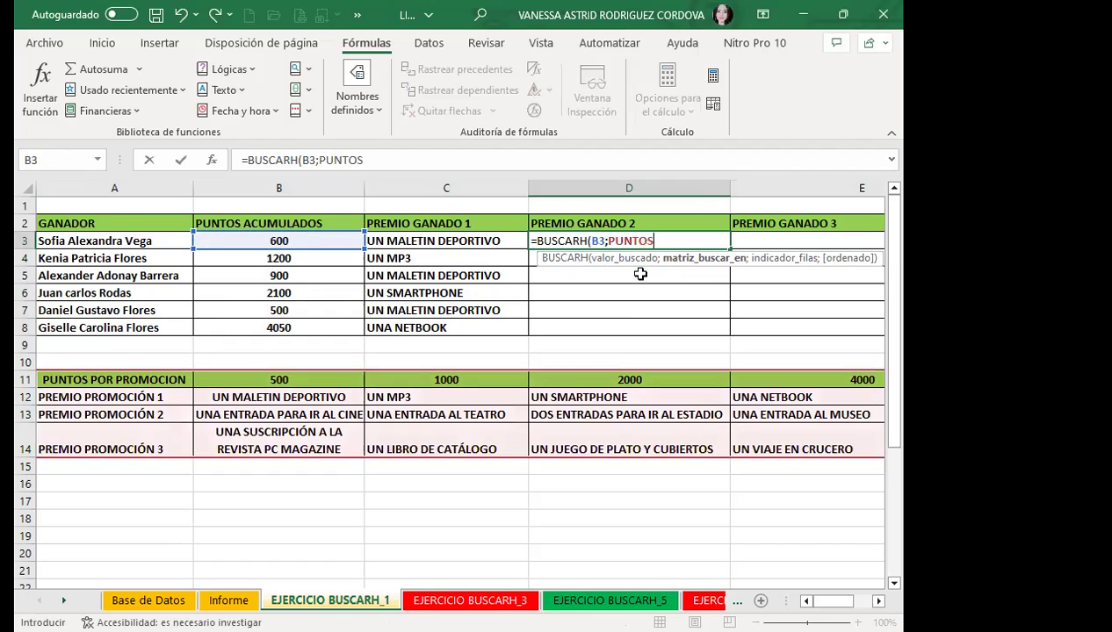
{"action": "type", "text": ";"}
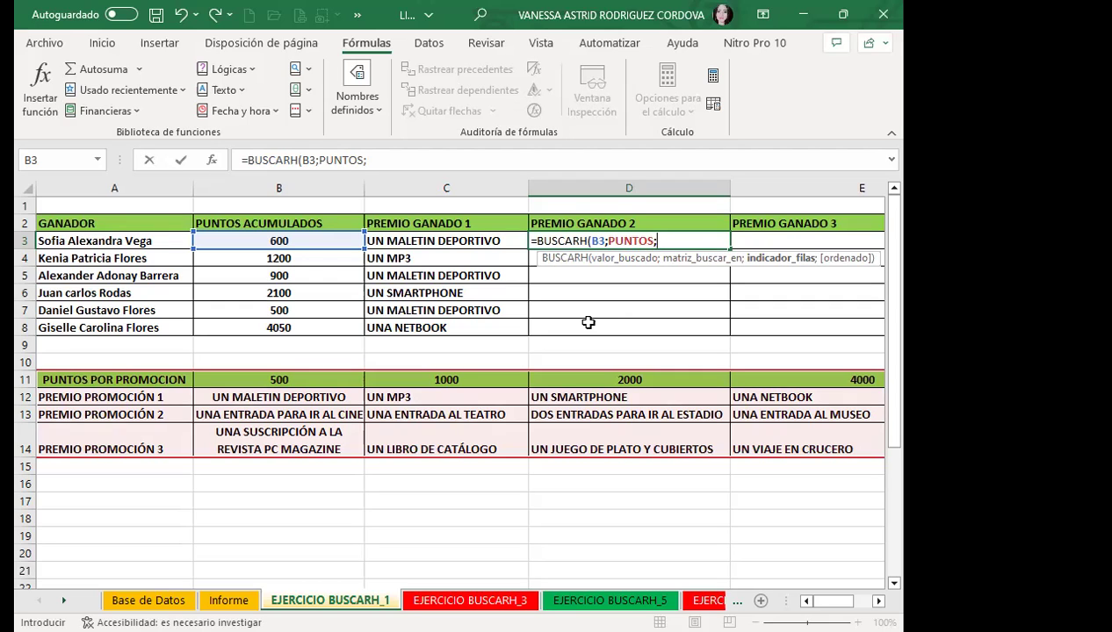
{"action": "type", "text": "3"}
{"action": "type", "text": ";"}
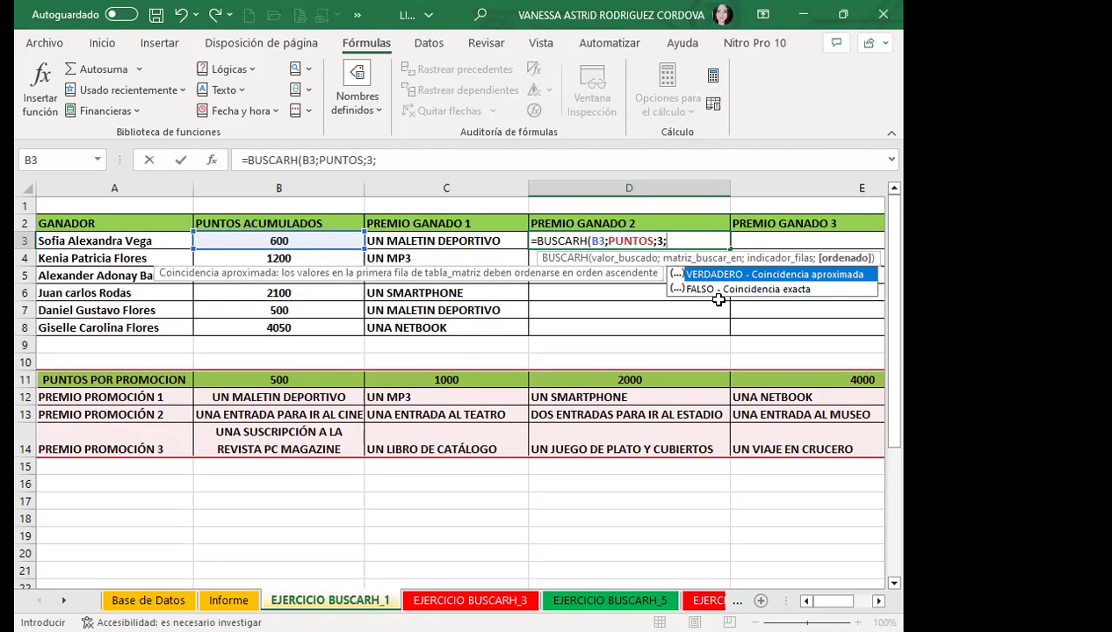
{"action": "type", "text": "1"}
{"action": "type", "text": ")"}
{"action": "key", "text": "Return"}
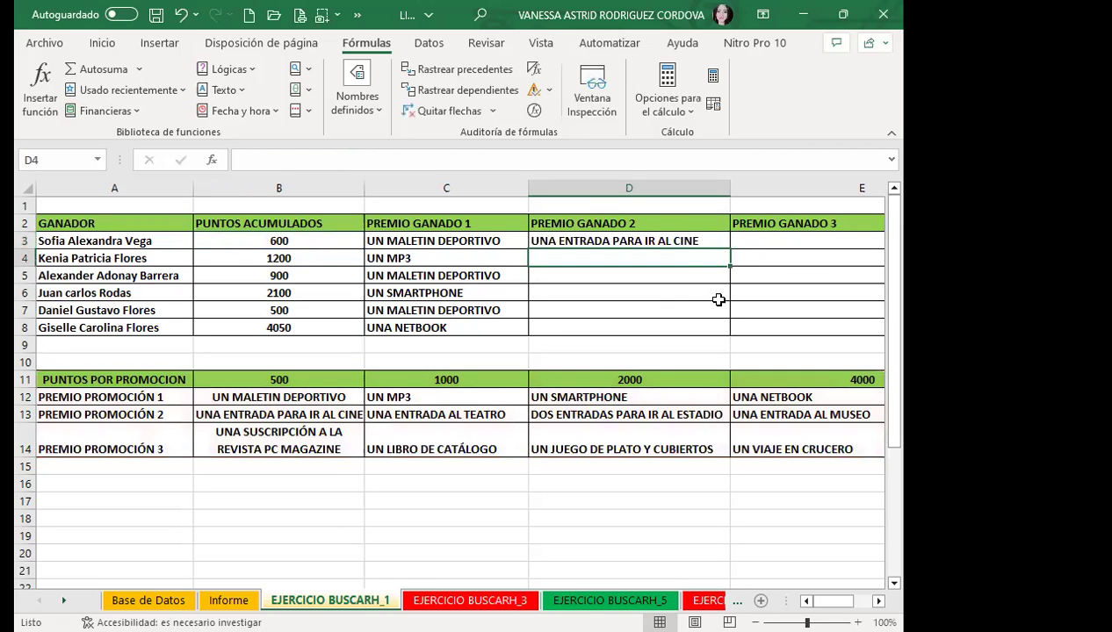
{"action": "left_click", "coordinate": [671, 243]}
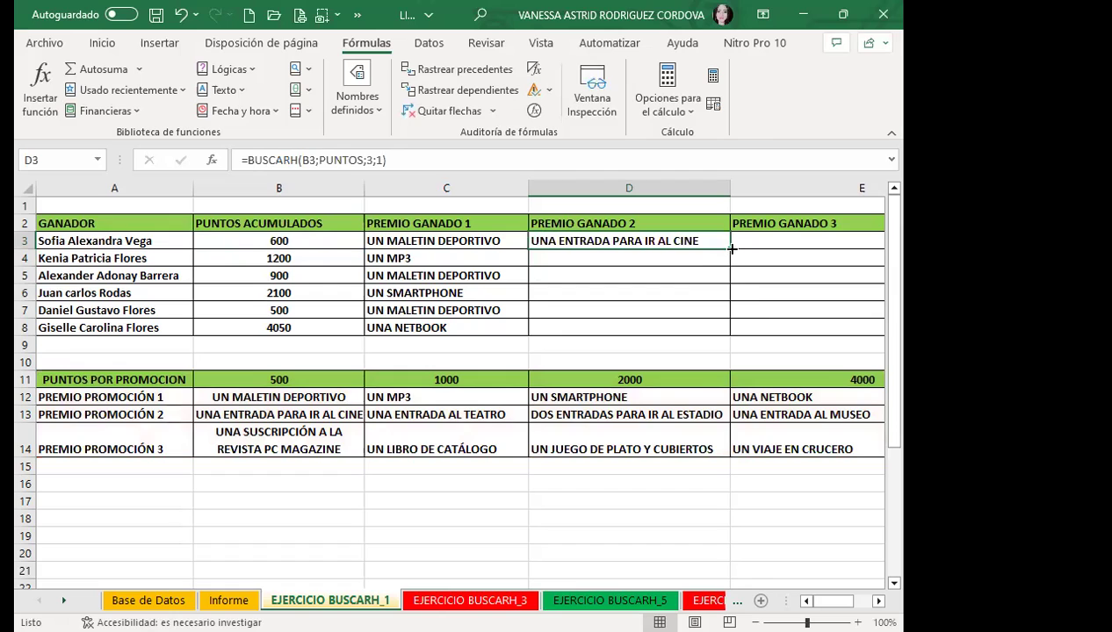
Fill the D3 second-prize lookup down to D8, ending with UNA ENTRADA AL MUSEO
{"action": "left_click_drag", "start_coordinate": [732, 249], "coordinate": [733, 330]}
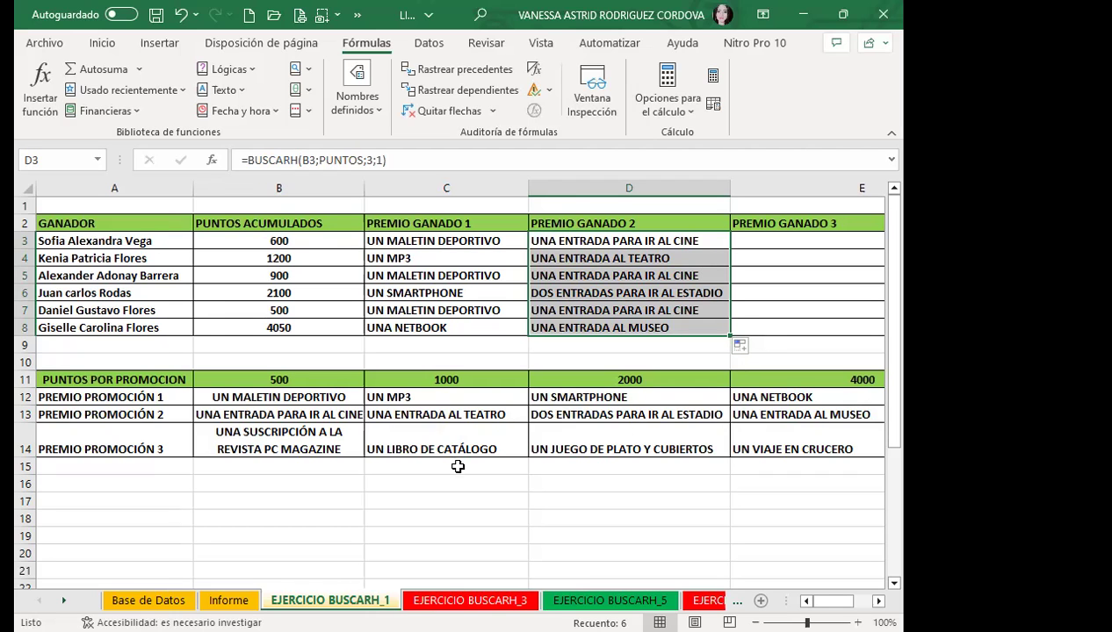
{"action": "scroll", "coordinate": [453, 443], "scroll_direction": "down", "scroll_amount": 1, "text": "ctrl"}
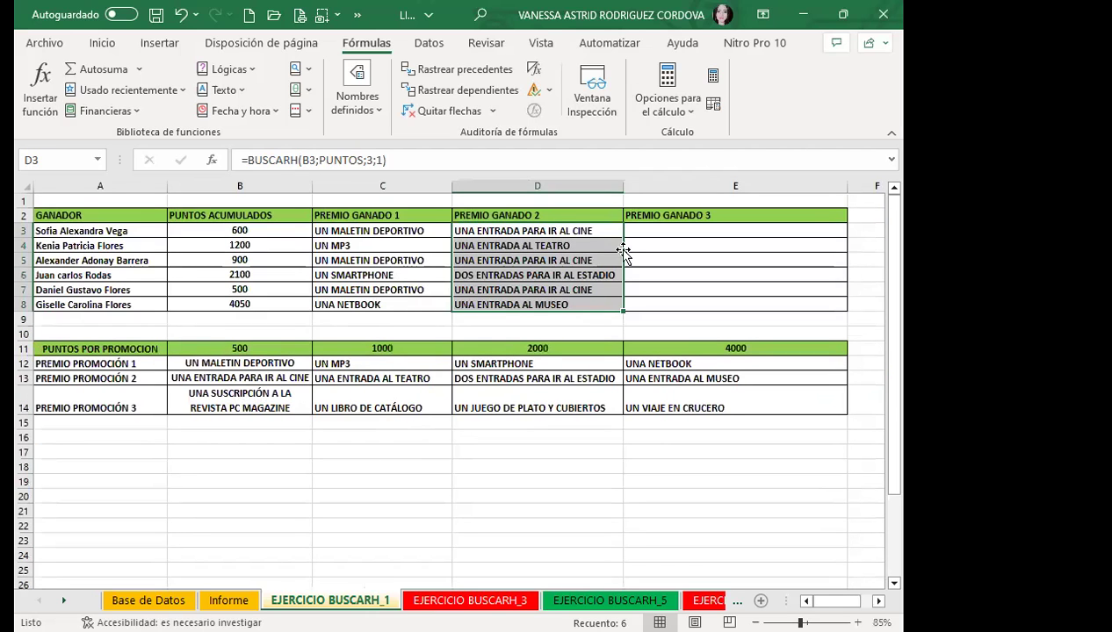
{"action": "left_click", "coordinate": [648, 228]}
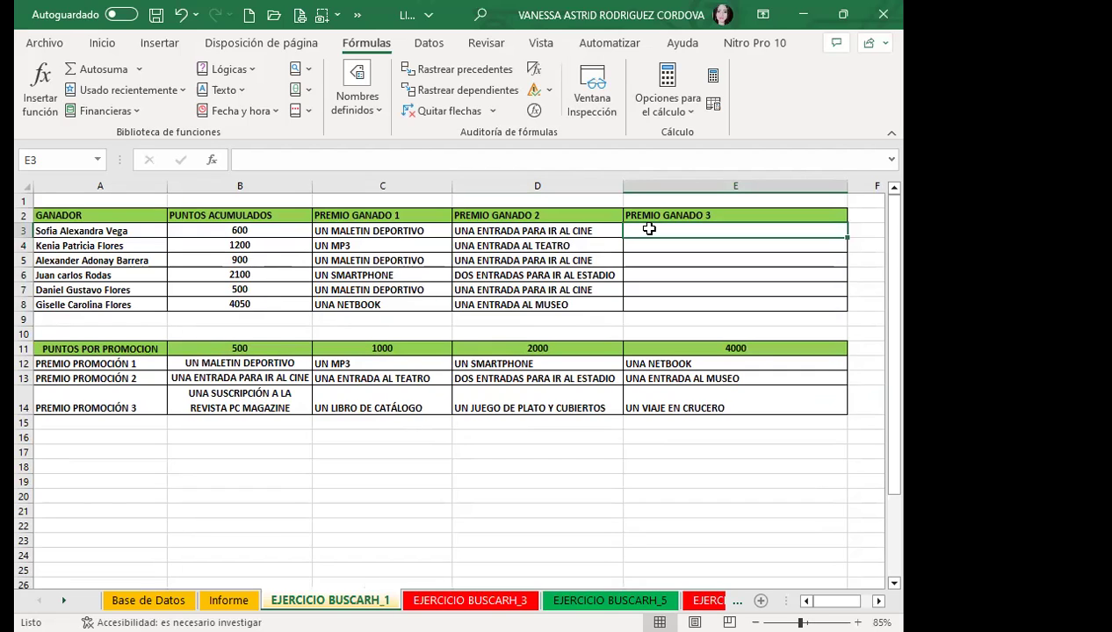
Start E3 with =BUSCARH(B3; and the promotion table A11:E14 as the lookup range
{"action": "type", "text": "="}
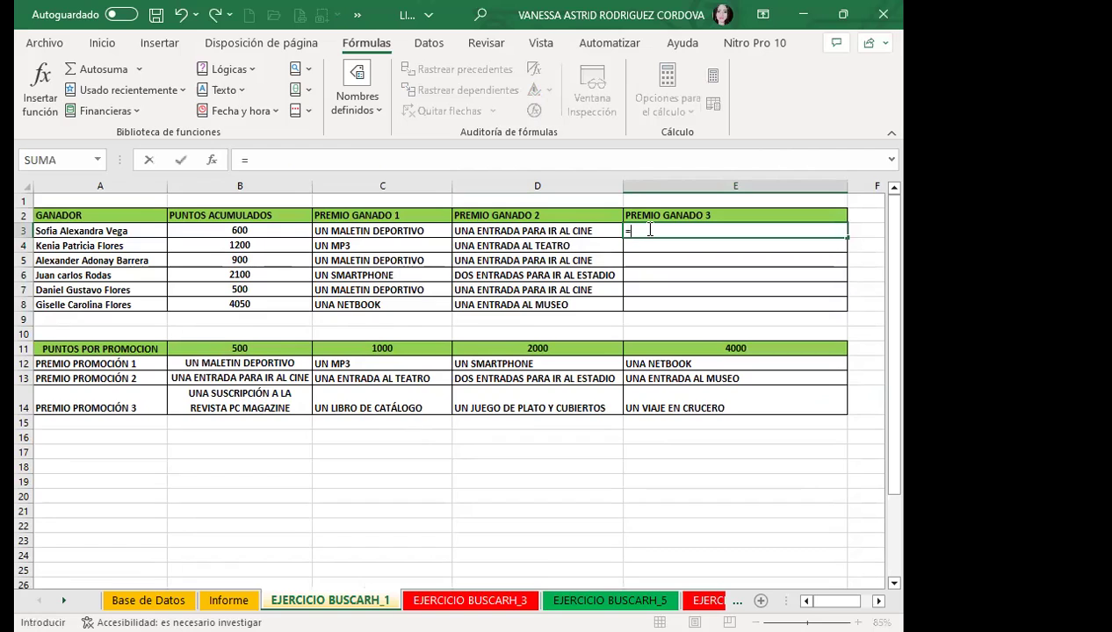
{"action": "type", "text": "B"}
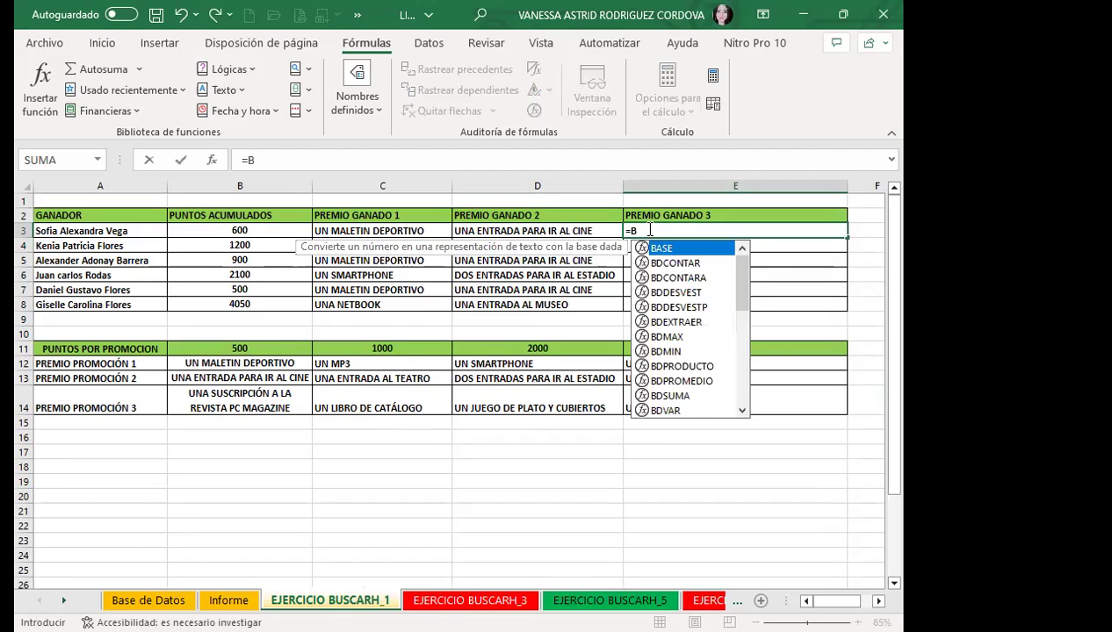
{"action": "type", "text": "U"}
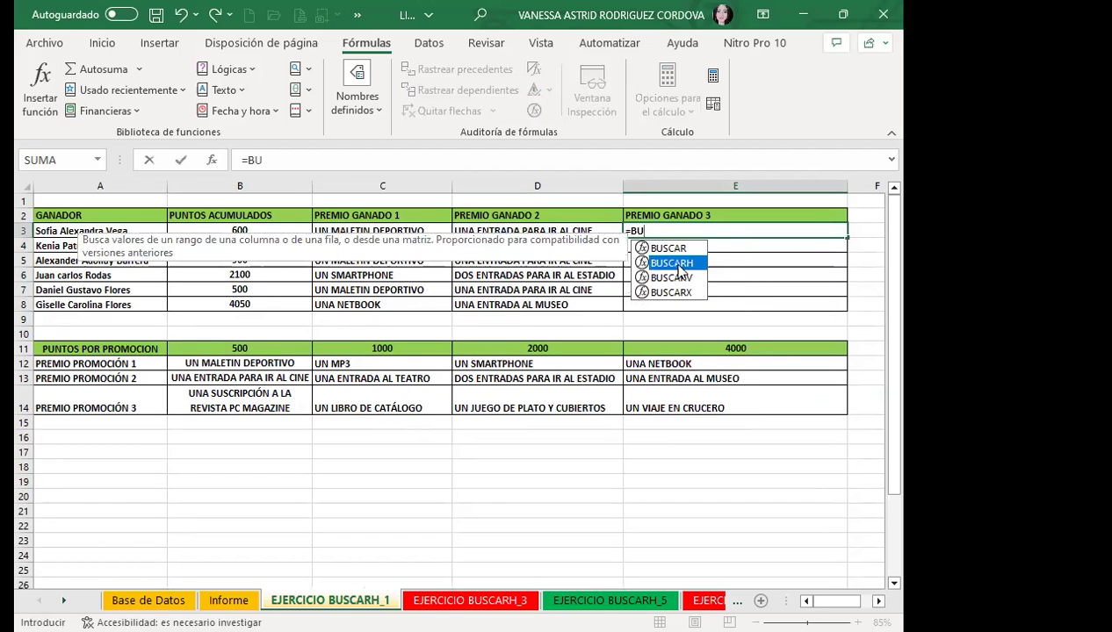
{"action": "key", "text": "Tab"}
{"action": "left_click", "coordinate": [237, 229]}
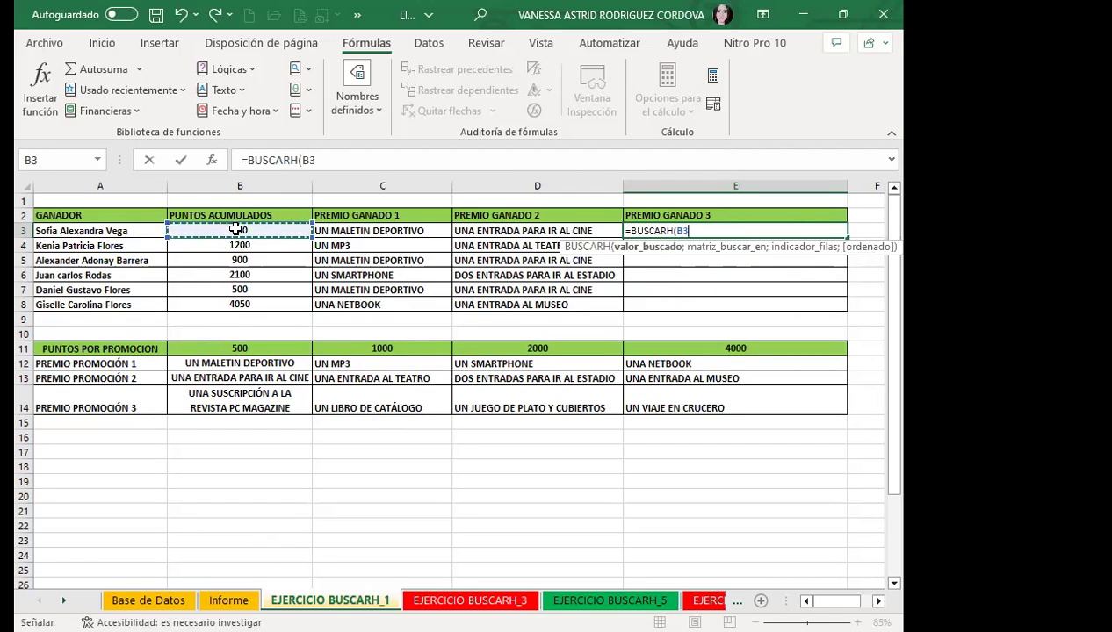
{"action": "type", "text": ";"}
{"action": "left_click", "coordinate": [168, 352]}
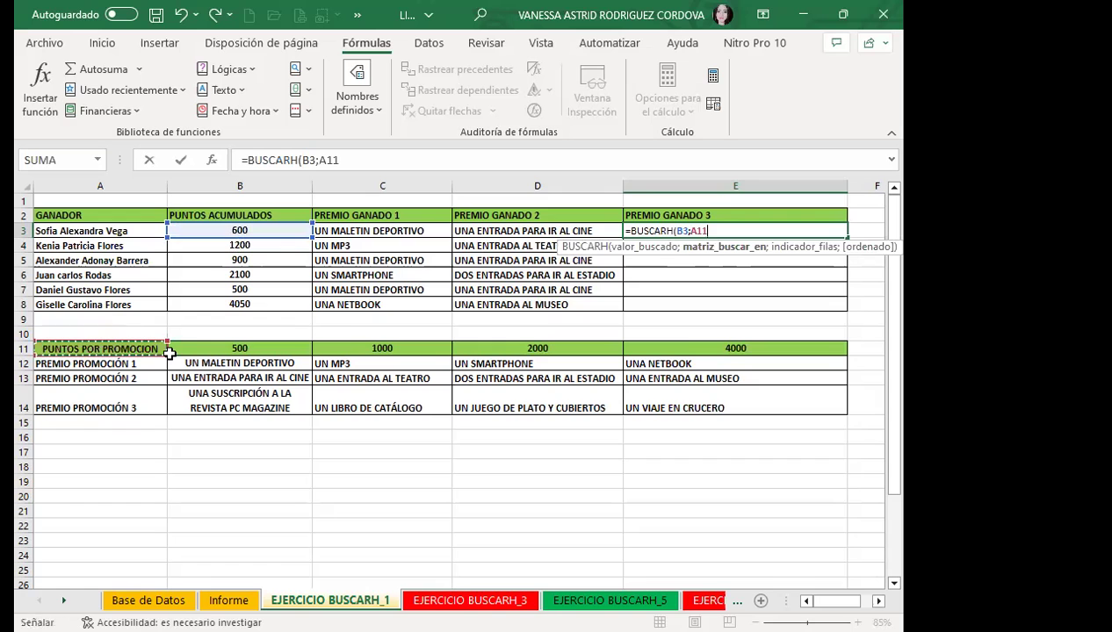
{"action": "left_click", "coordinate": [640, 391], "text": "shift"}
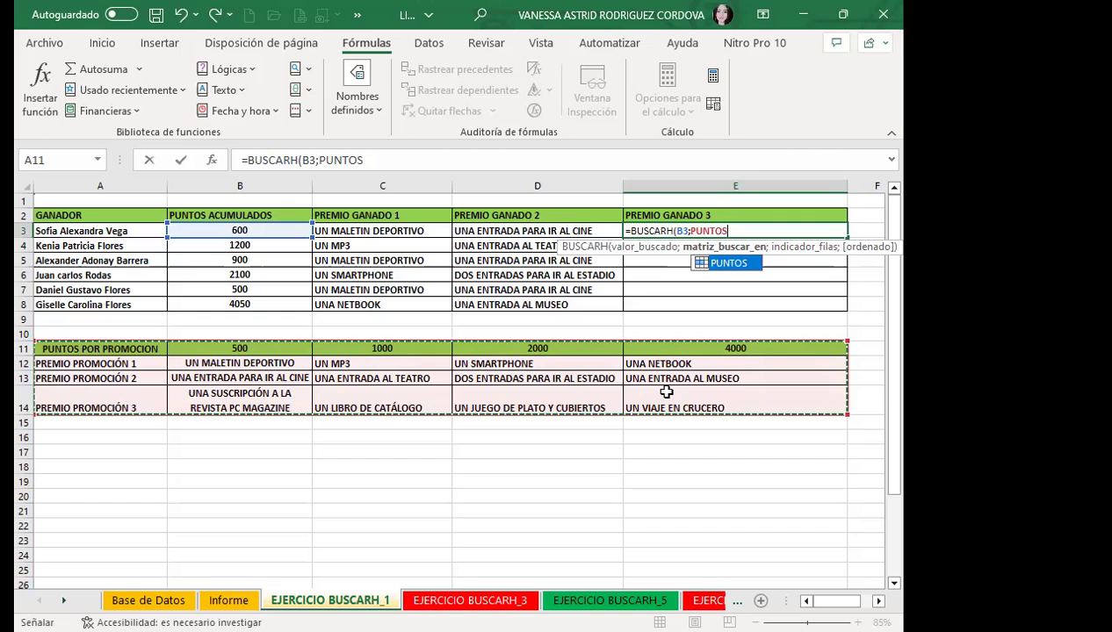
Complete E3 as =BUSCARH(B3;PUNTOS;4;1) and fill it down to E8
{"action": "type", "text": ";"}
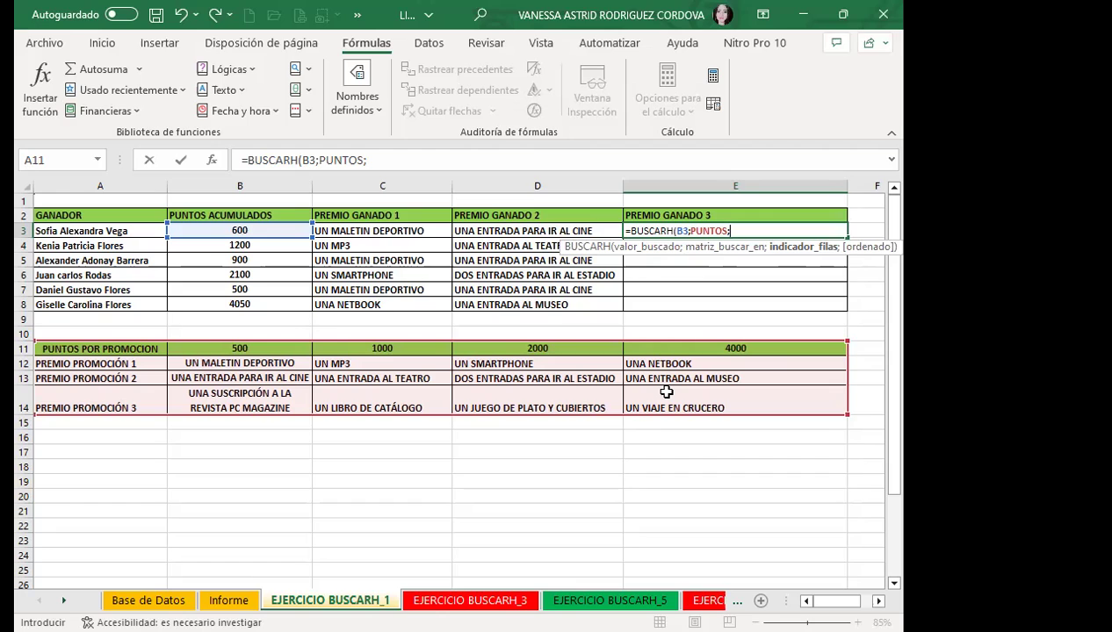
{"action": "type", "text": "4"}
{"action": "type", "text": ";"}
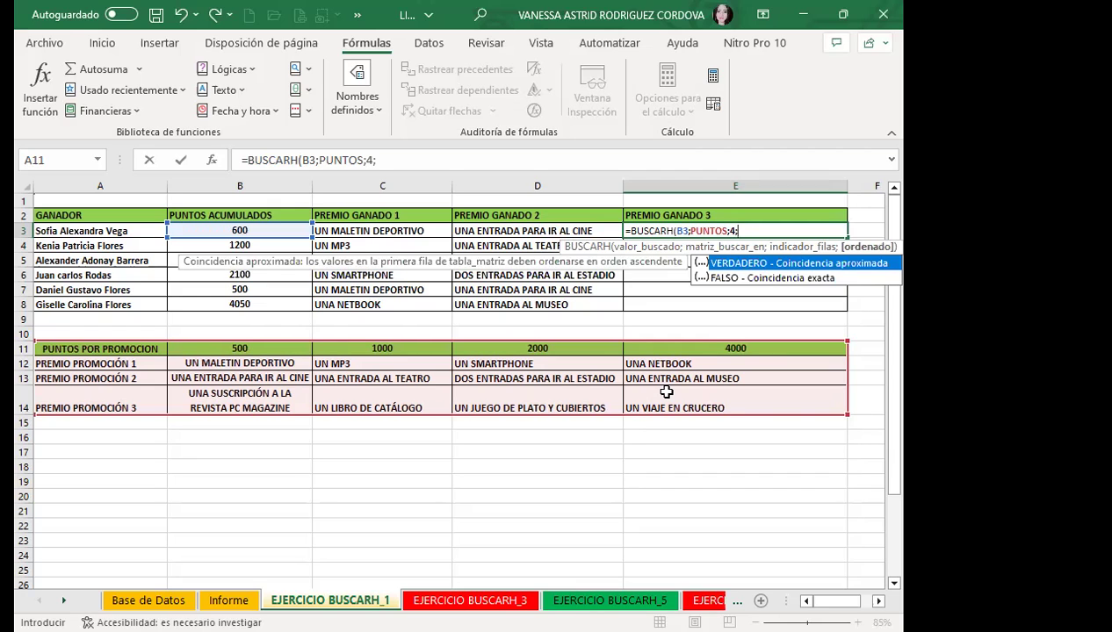
{"action": "type", "text": "1"}
{"action": "key", "text": "Return"}
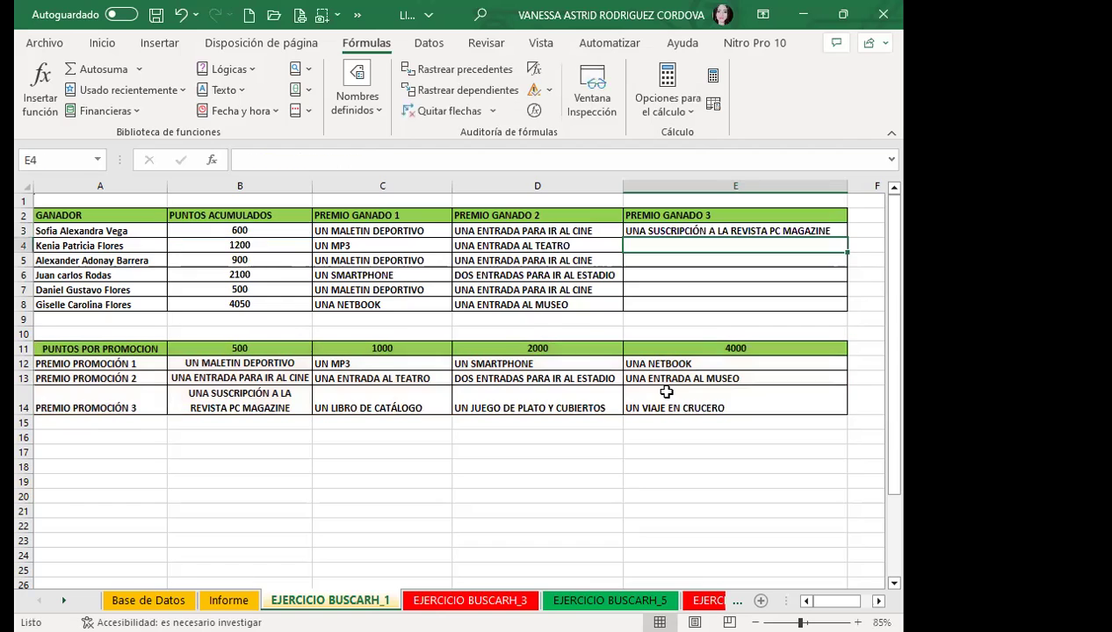
{"action": "left_click", "coordinate": [826, 229]}
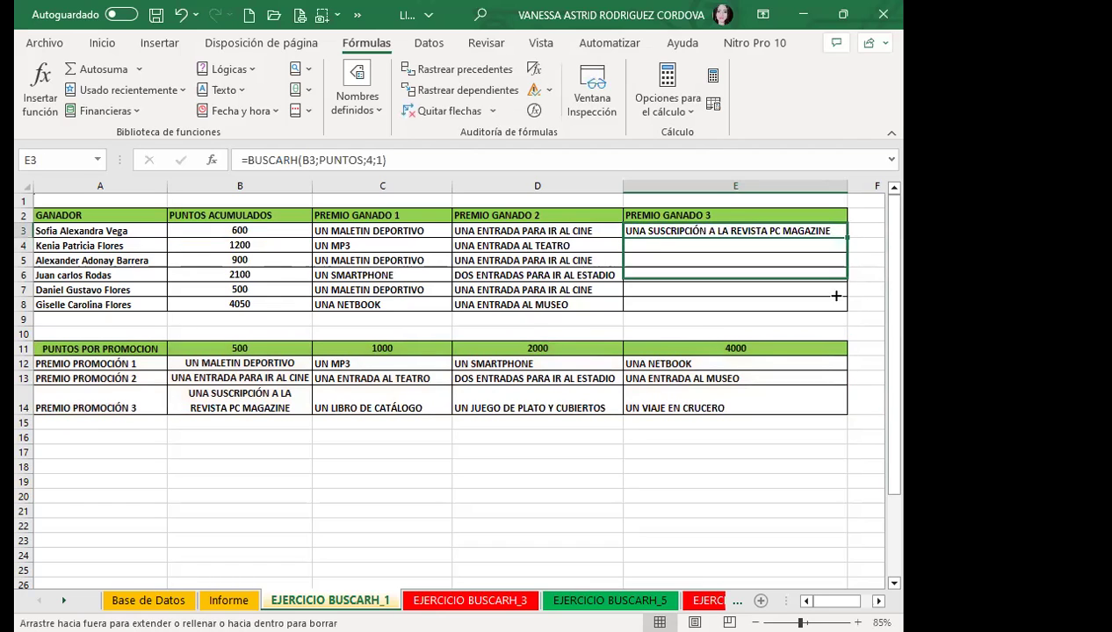
{"action": "left_click_drag", "start_coordinate": [846, 236], "coordinate": [826, 303]}
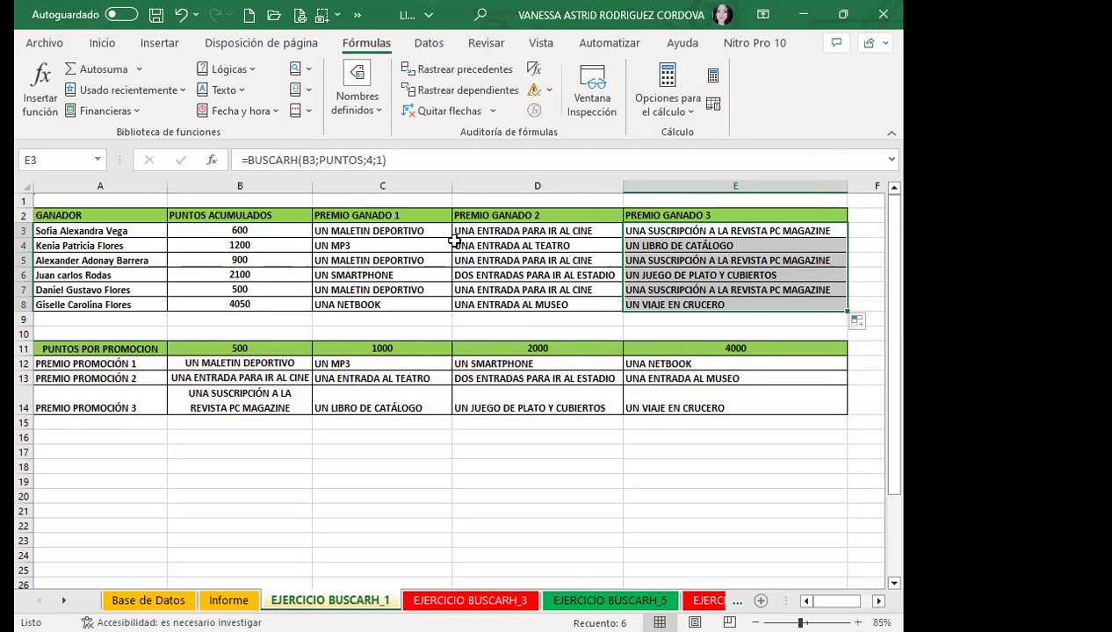
Check the prize lookup formulas in C4, D3 and E3
{"action": "left_click", "coordinate": [392, 246]}
{"action": "left_click", "coordinate": [502, 231]}
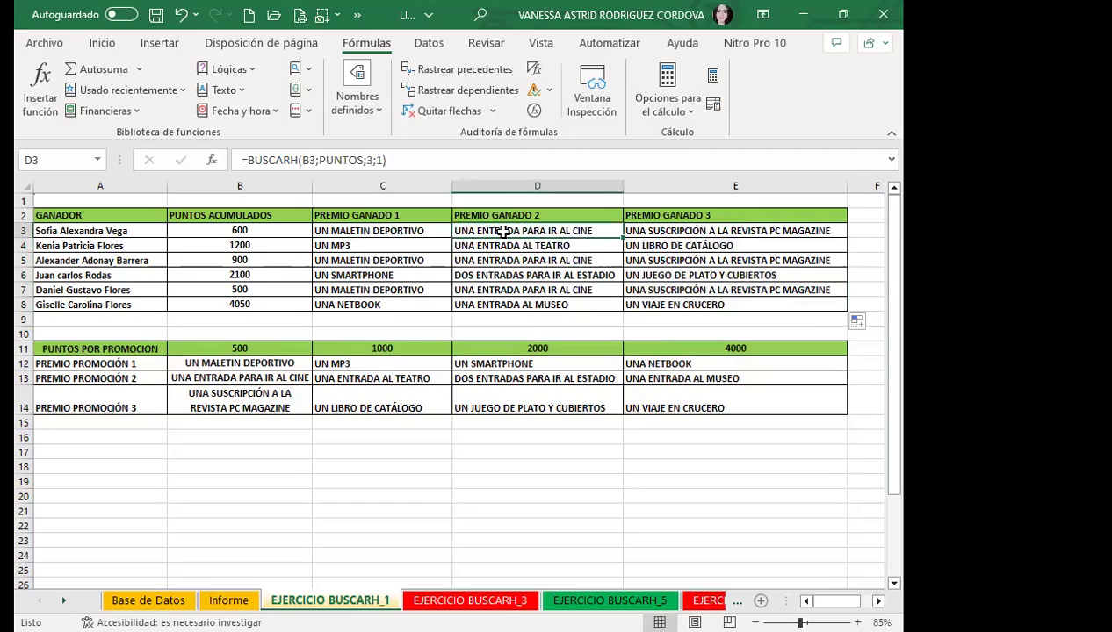
{"action": "left_click", "coordinate": [667, 230]}
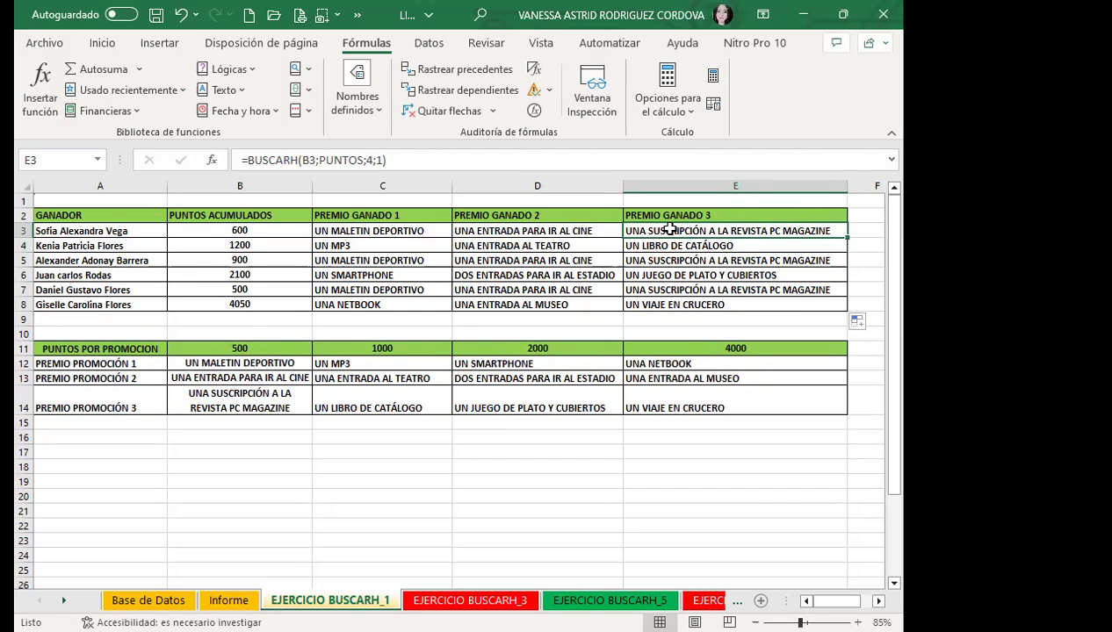
{"action": "left_click", "coordinate": [866, 230]}
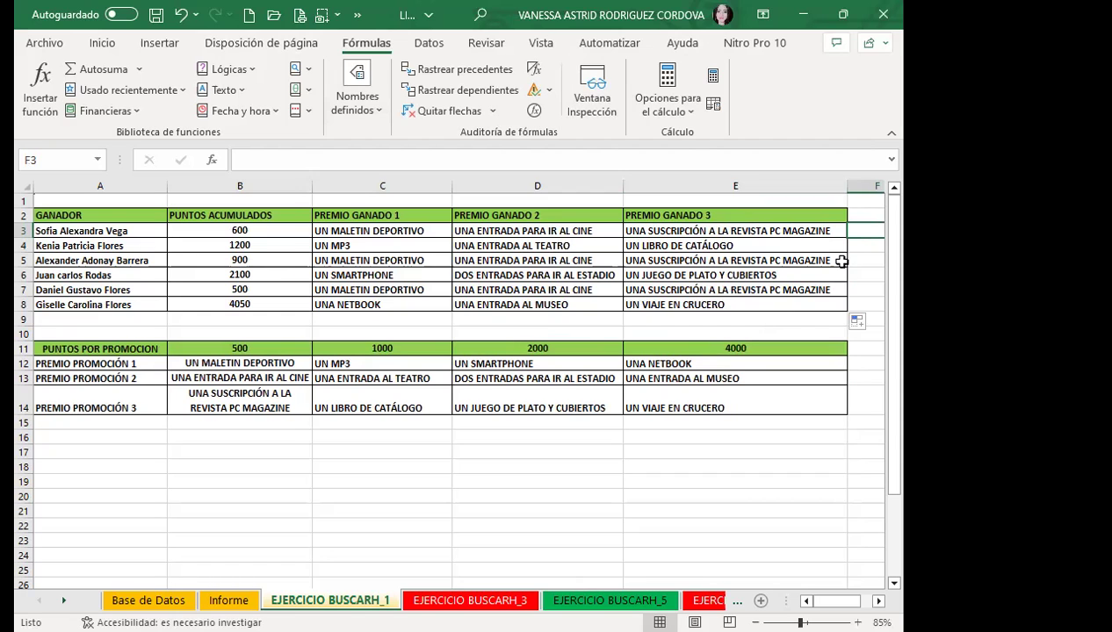
Compare the copied lookup formula in E5 with the original in E3
{"action": "left_click", "coordinate": [877, 601]}
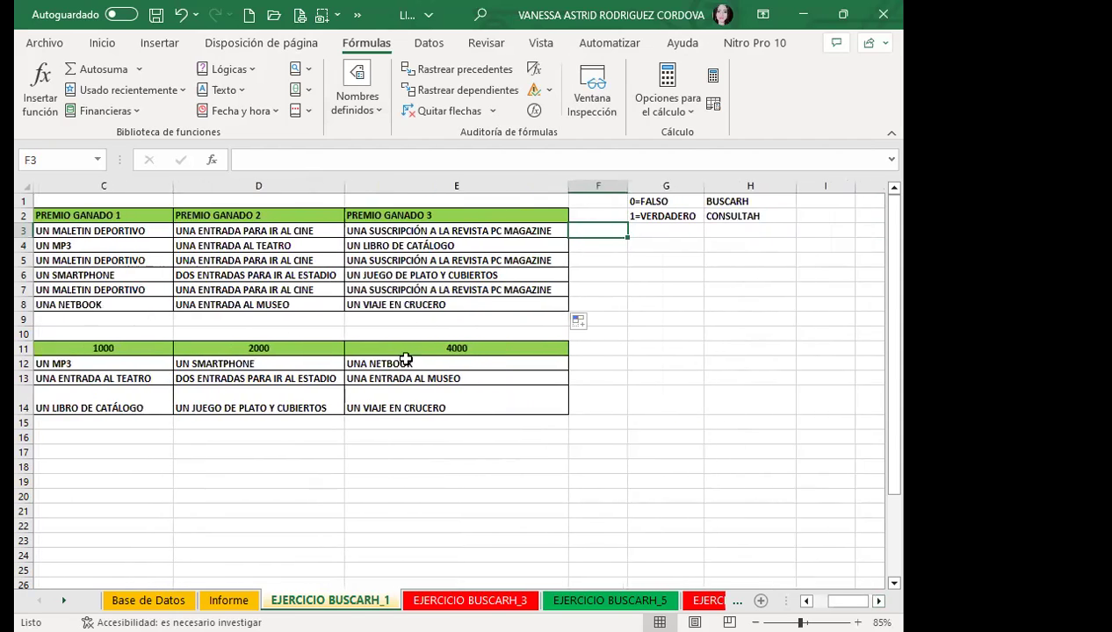
{"action": "left_click", "coordinate": [468, 262]}
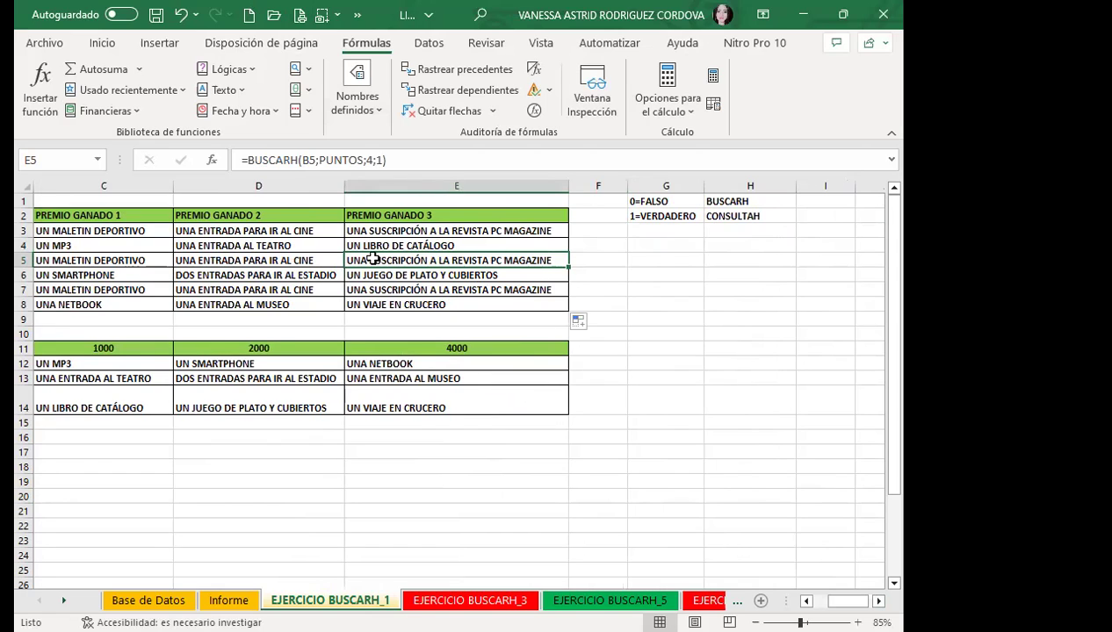
{"action": "left_click", "coordinate": [376, 230]}
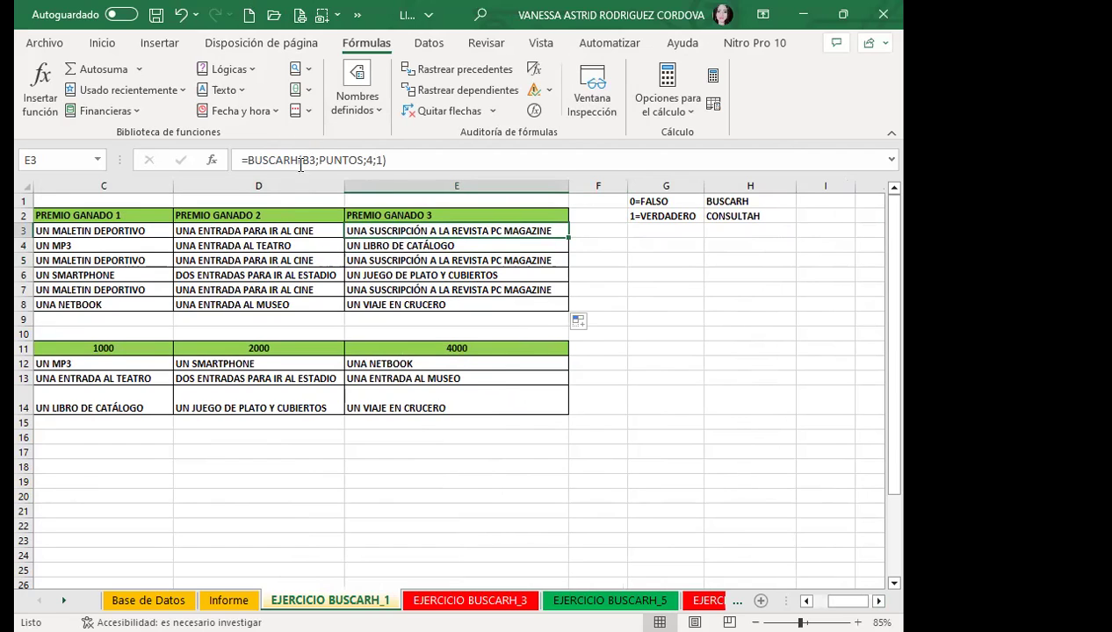
{"action": "left_click", "coordinate": [421, 259]}
Look over the Notas options on the Revisar tab without changing anything
{"action": "left_click", "coordinate": [535, 46]}
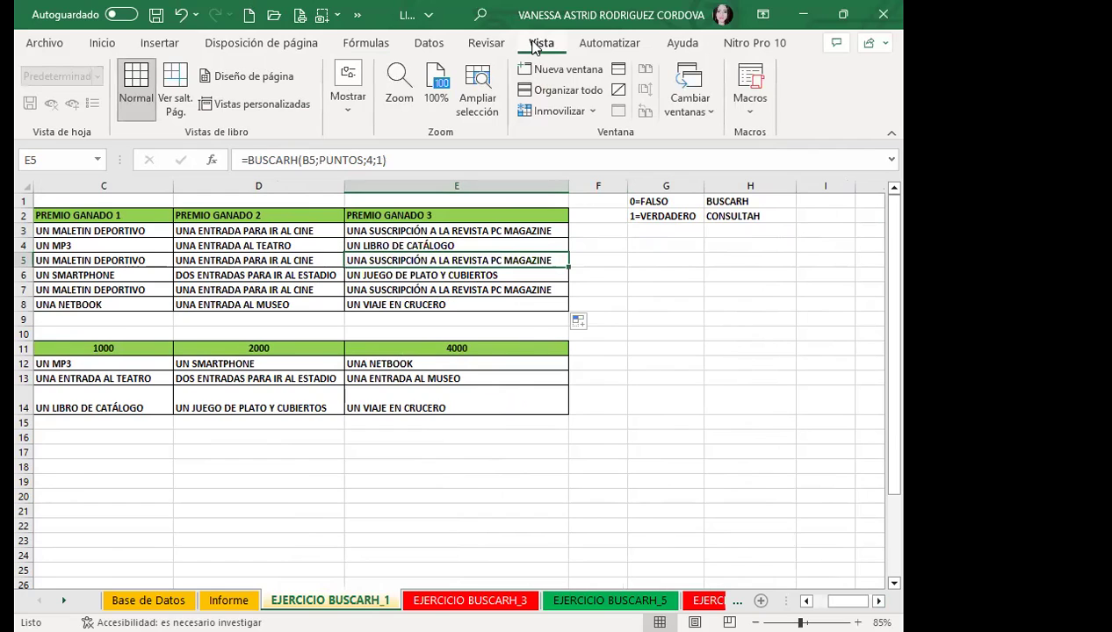
{"action": "left_click", "coordinate": [486, 43]}
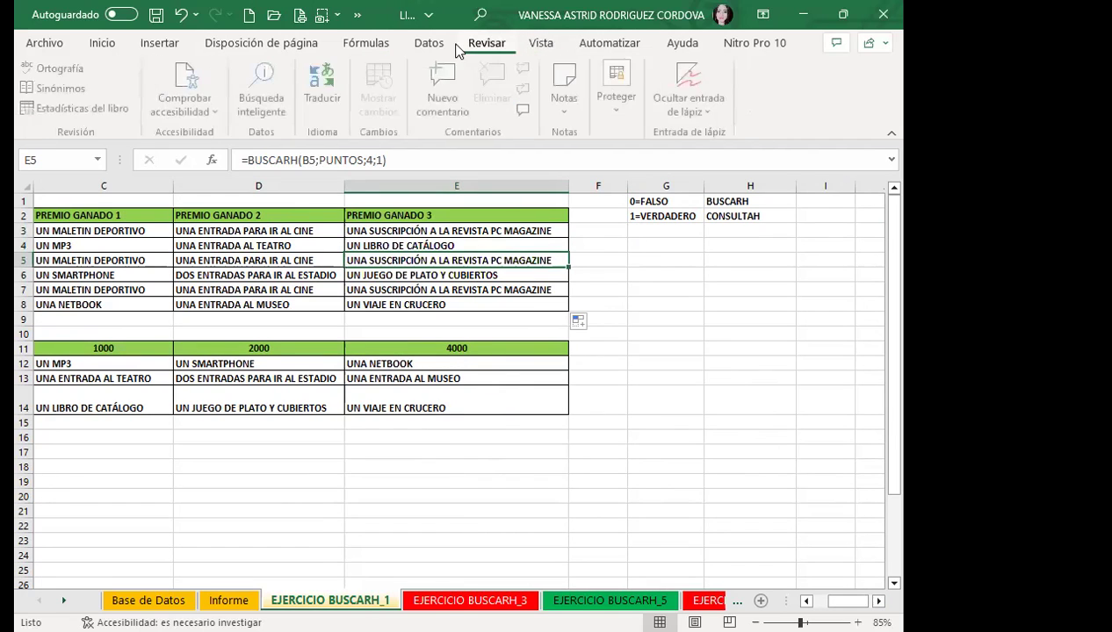
{"action": "left_click", "coordinate": [570, 115]}
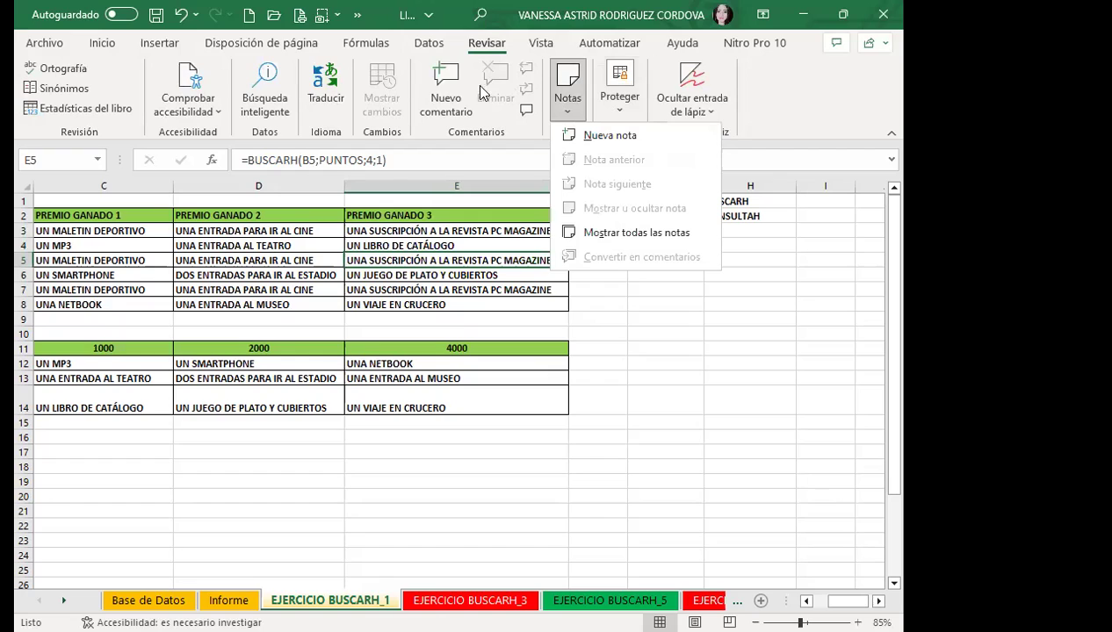
{"action": "left_click", "coordinate": [432, 230]}
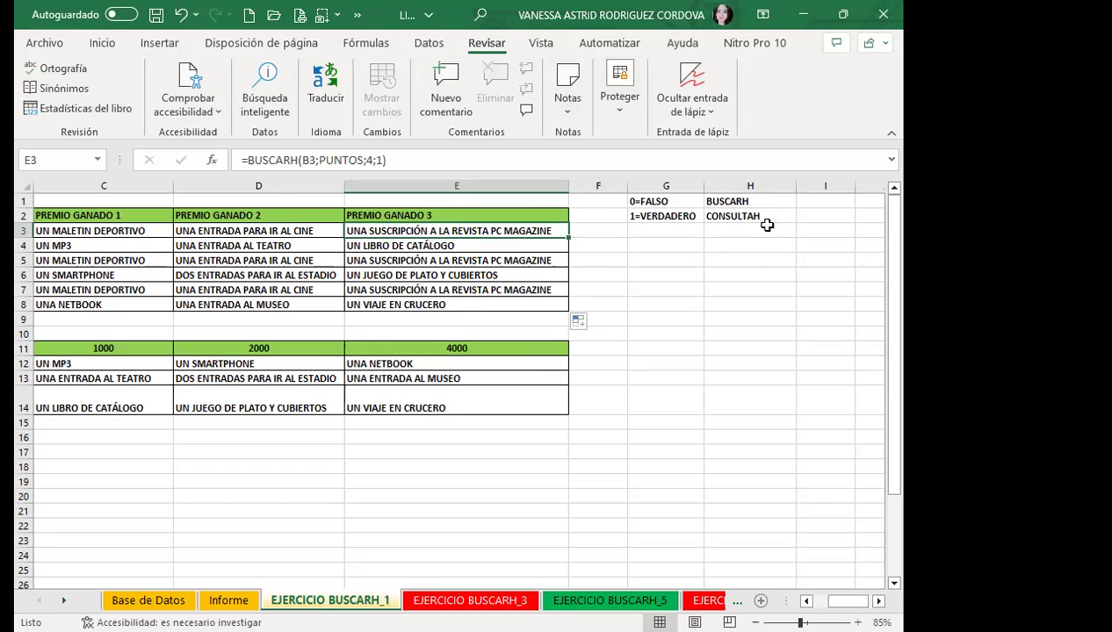
{"action": "left_click", "coordinate": [769, 228]}
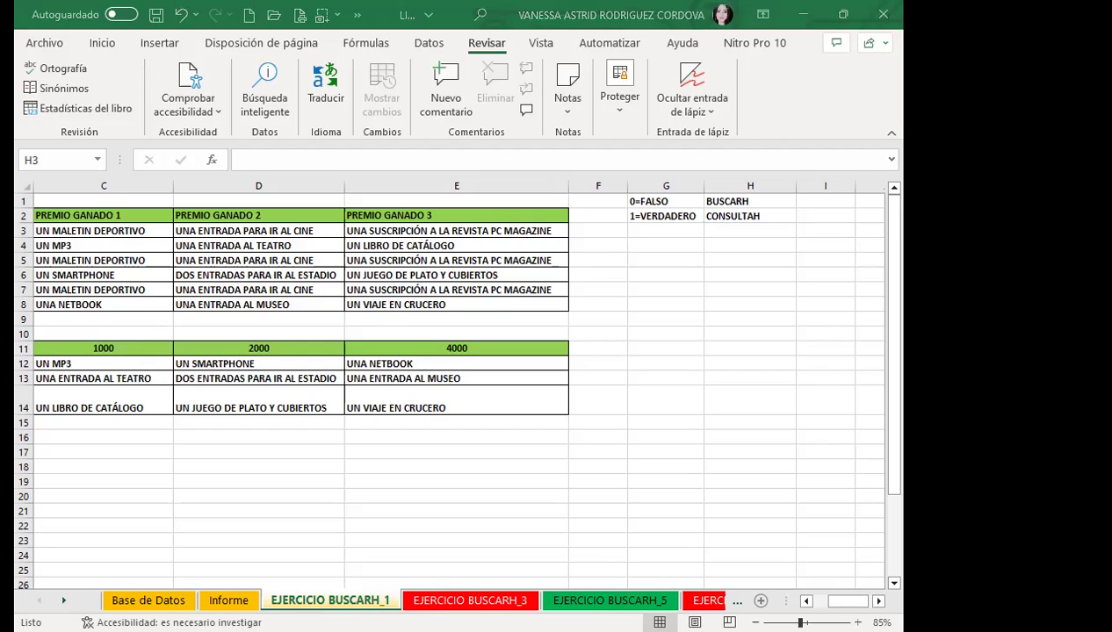
Move to the EJERCICIO BUSCARH_3 sheet with the CONSULTA DE PRODUCTOS card
{"action": "key", "text": "ctrl+Page_Down"}
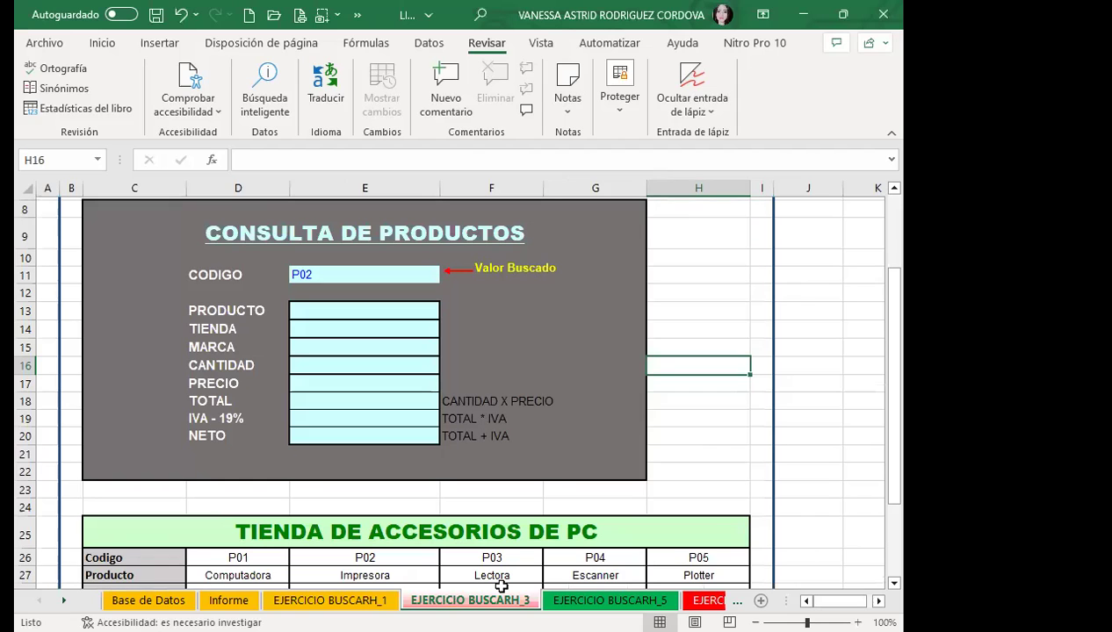
{"action": "scroll", "coordinate": [340, 390], "scroll_direction": "down", "scroll_amount": 2}
{"action": "scroll", "coordinate": [337, 455], "scroll_direction": "down", "scroll_amount": 2}
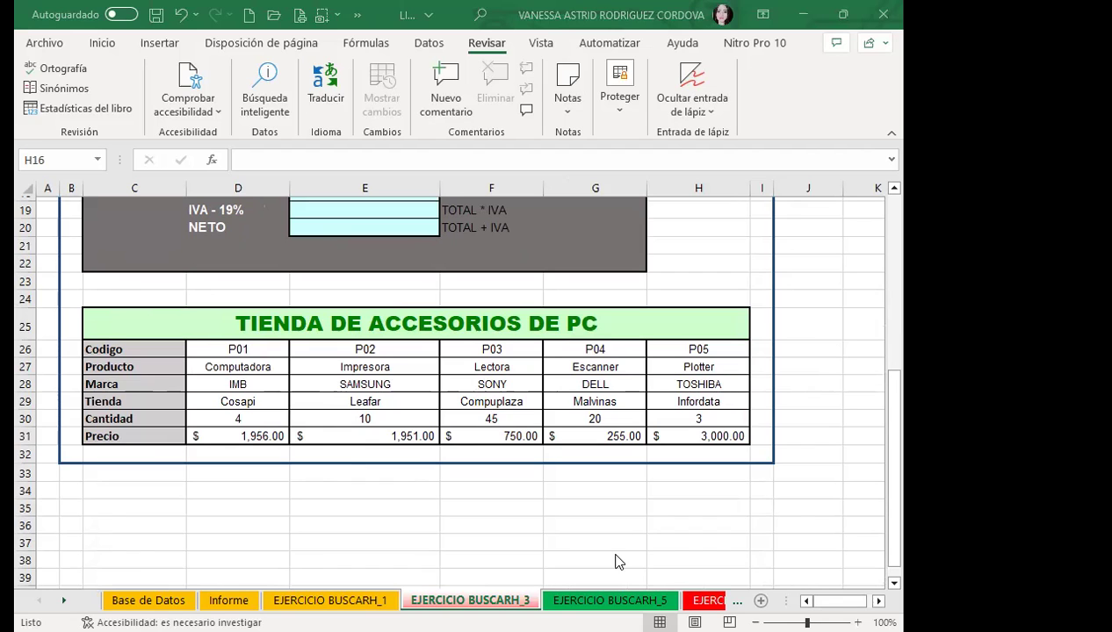
{"action": "left_click", "coordinate": [330, 600]}
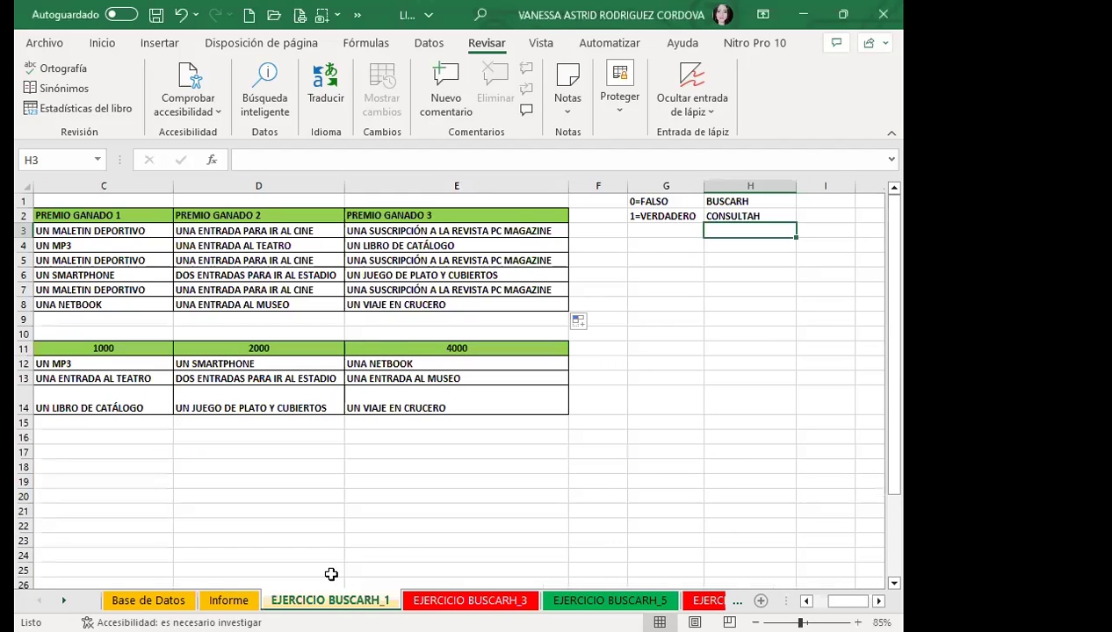
{"action": "left_click", "coordinate": [441, 349]}
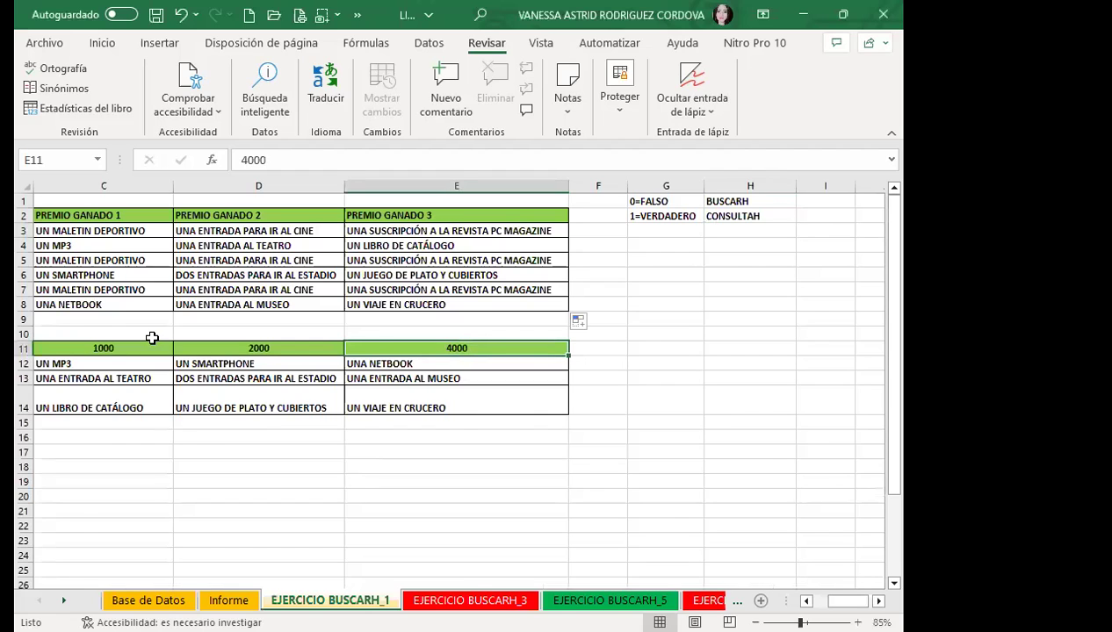
{"action": "key", "text": "ctrl+Page_Down"}
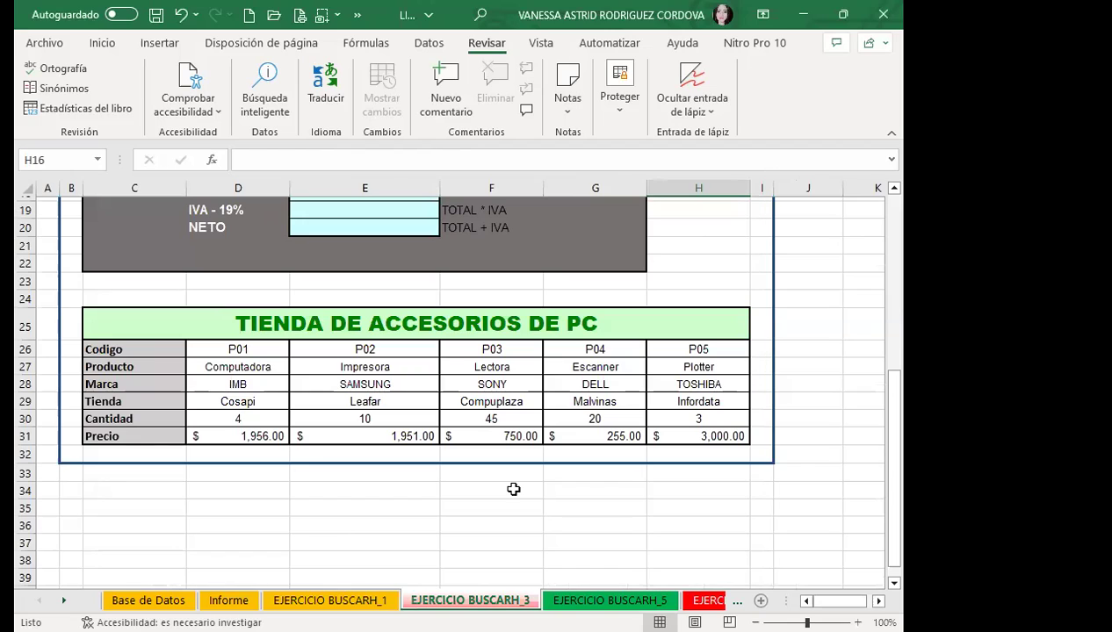
{"action": "left_click", "coordinate": [115, 349]}
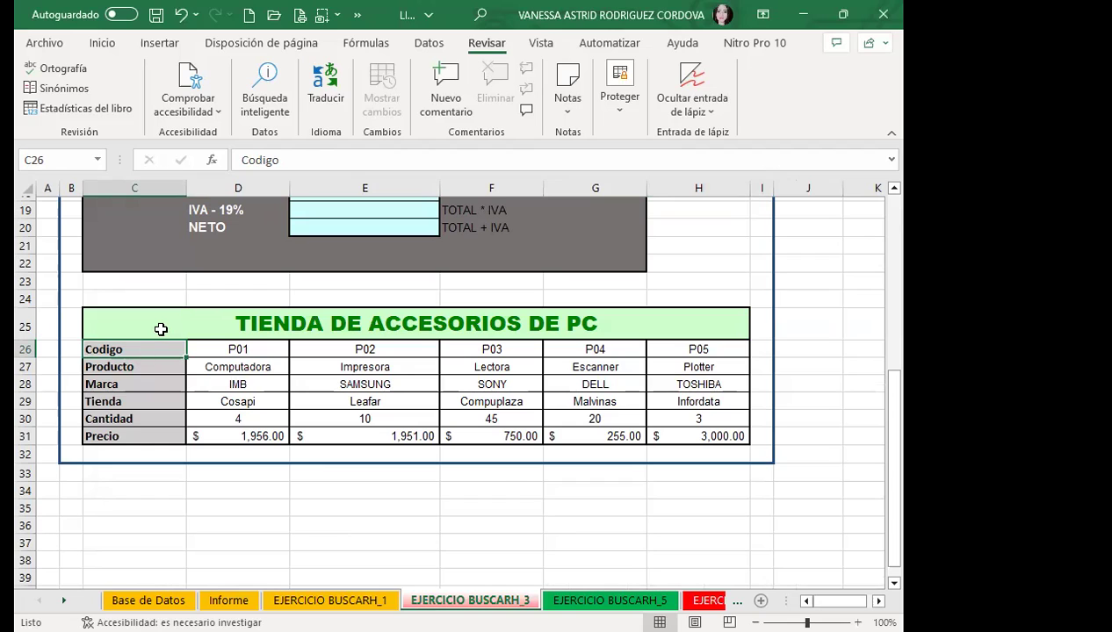
Change the D19 label from IVA - 19% to IVA - 13%
{"action": "left_click", "coordinate": [286, 385]}
{"action": "scroll", "coordinate": [288, 384], "scroll_direction": "up", "scroll_amount": 4}
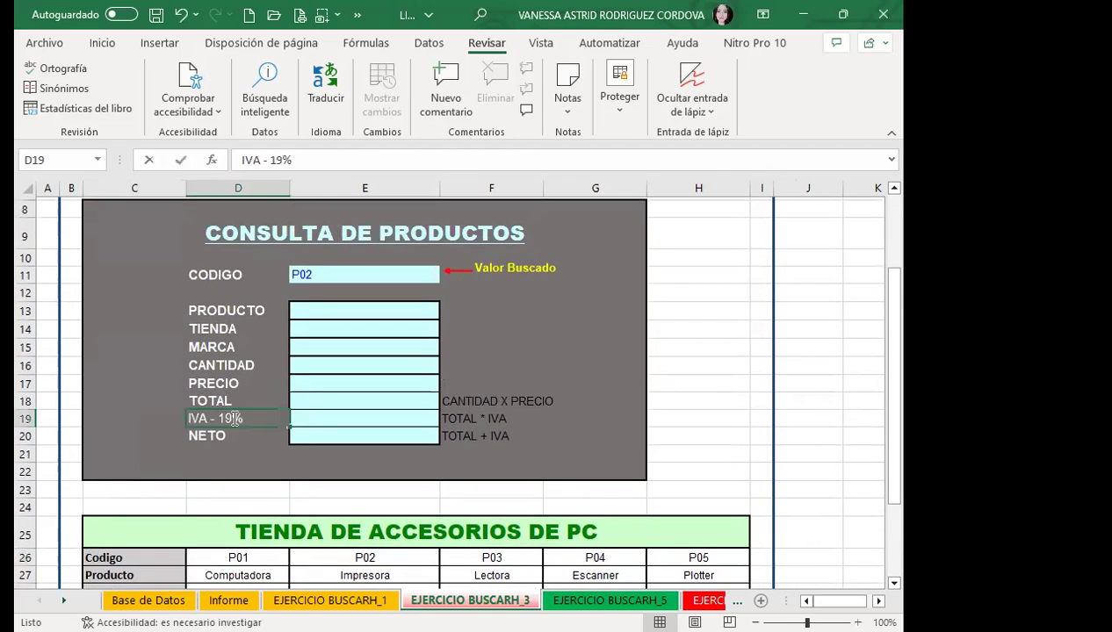
{"action": "double_click", "coordinate": [233, 417]}
{"action": "key", "text": "BackSpace"}
{"action": "type", "text": "3"}
{"action": "key", "text": "Return"}
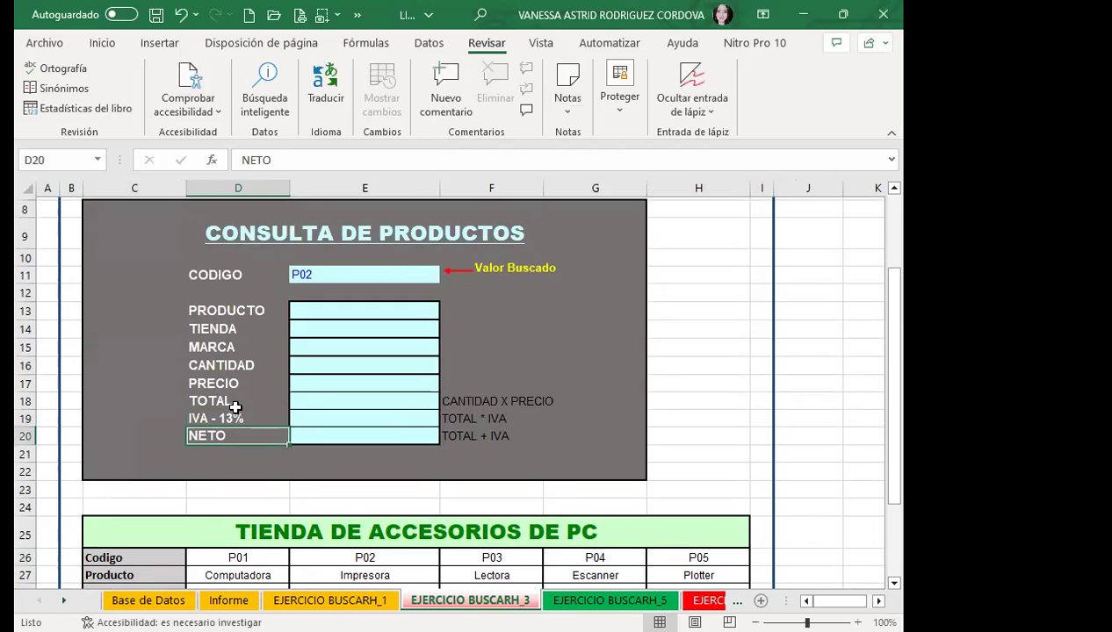
Select the product code P02 in the CODIGO cell E11
{"action": "left_click", "coordinate": [331, 270]}
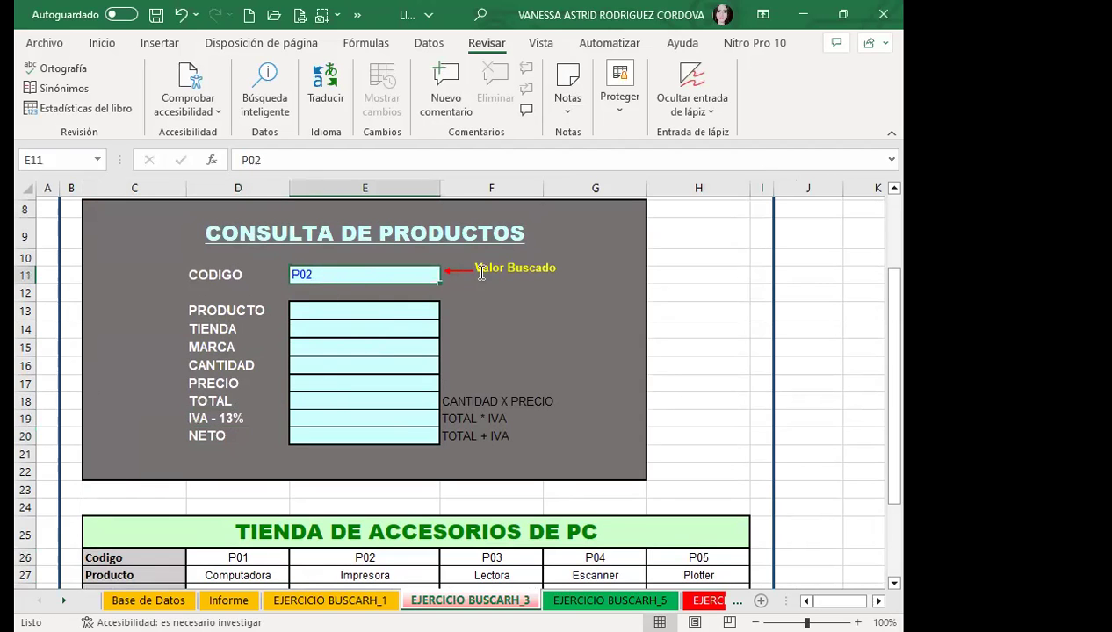
{"action": "scroll", "coordinate": [245, 426], "scroll_direction": "down", "scroll_amount": 1}
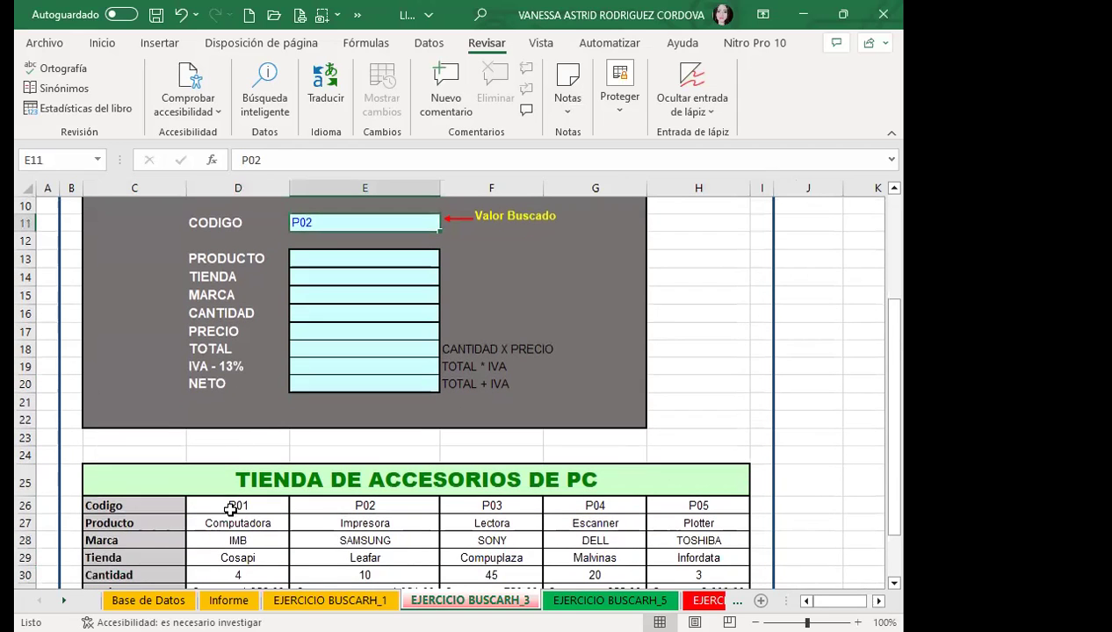
{"action": "scroll", "coordinate": [261, 428], "scroll_direction": "up", "scroll_amount": 1}
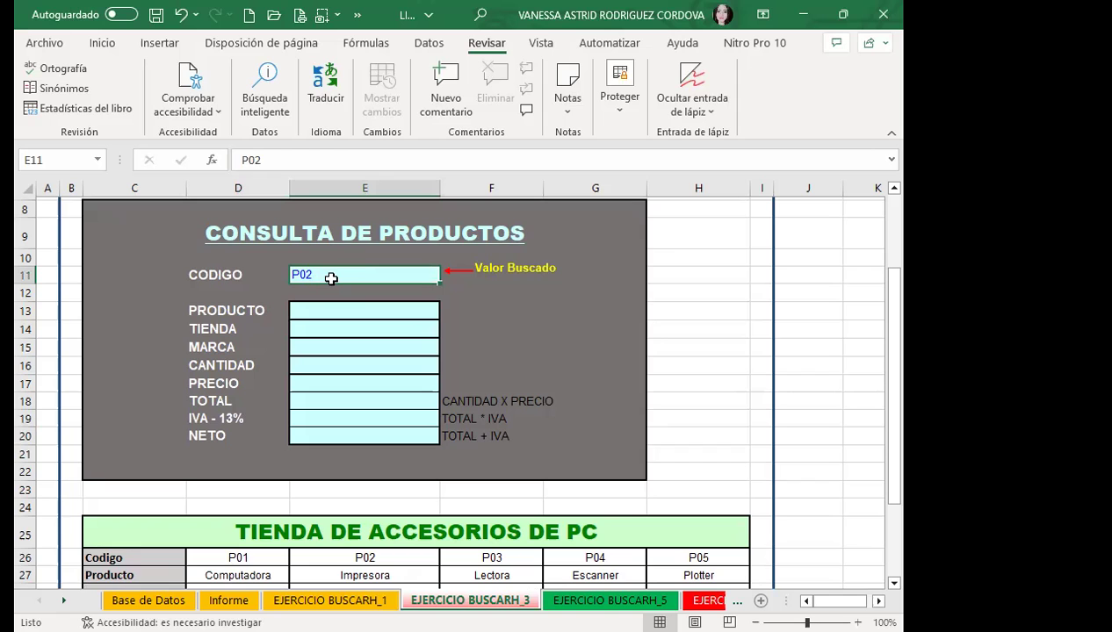
{"action": "scroll", "coordinate": [318, 343], "scroll_direction": "down", "scroll_amount": 2}
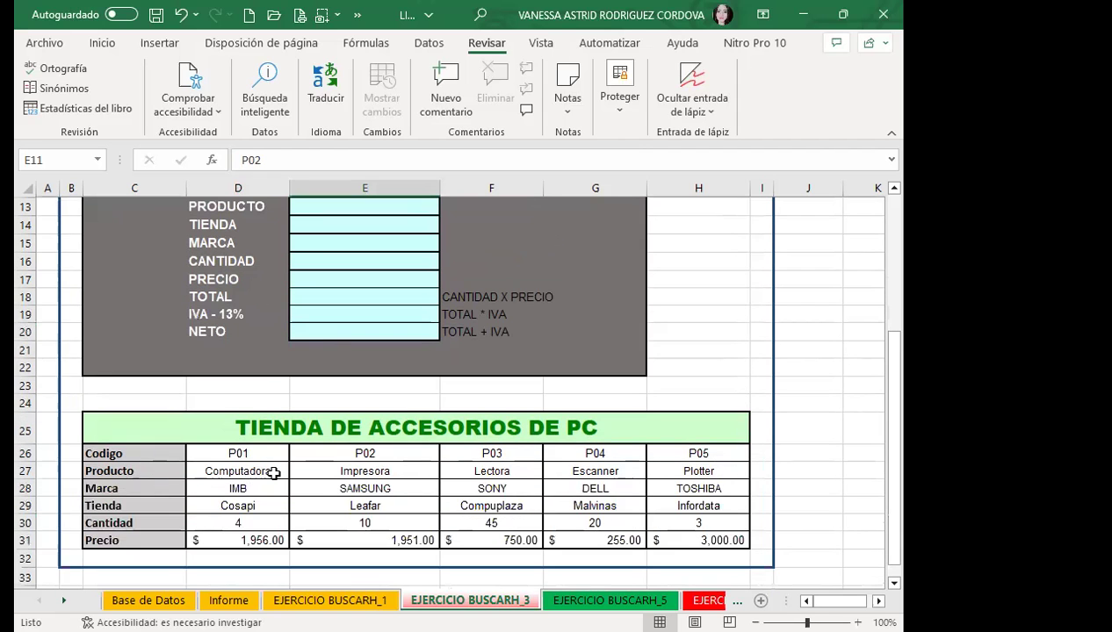
{"action": "scroll", "coordinate": [278, 465], "scroll_direction": "up", "scroll_amount": 3}
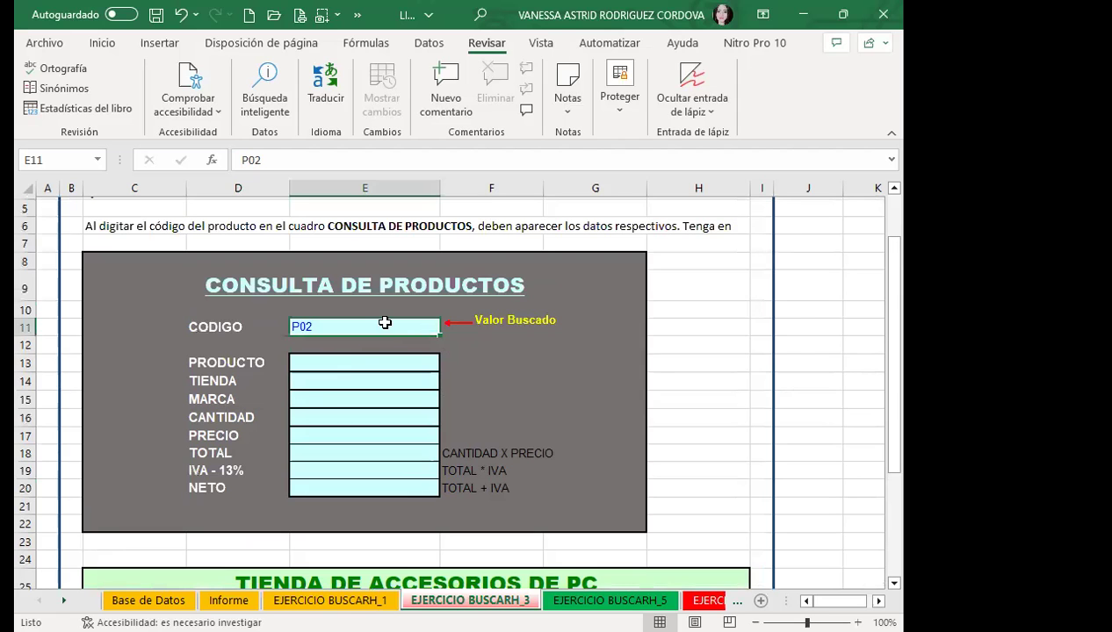
Clear E11 and restrict it to a Lista of the codes in $D$26:$H$26
{"action": "key", "text": "Delete"}
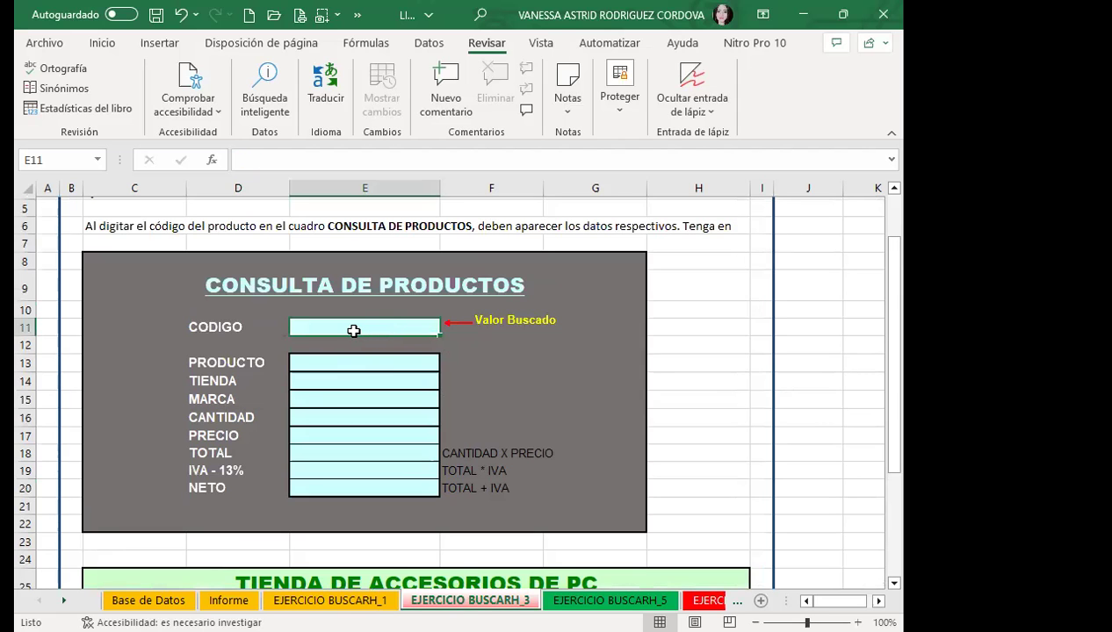
{"action": "scroll", "coordinate": [352, 330], "scroll_direction": "down", "scroll_amount": 1}
{"action": "left_click", "coordinate": [428, 44]}
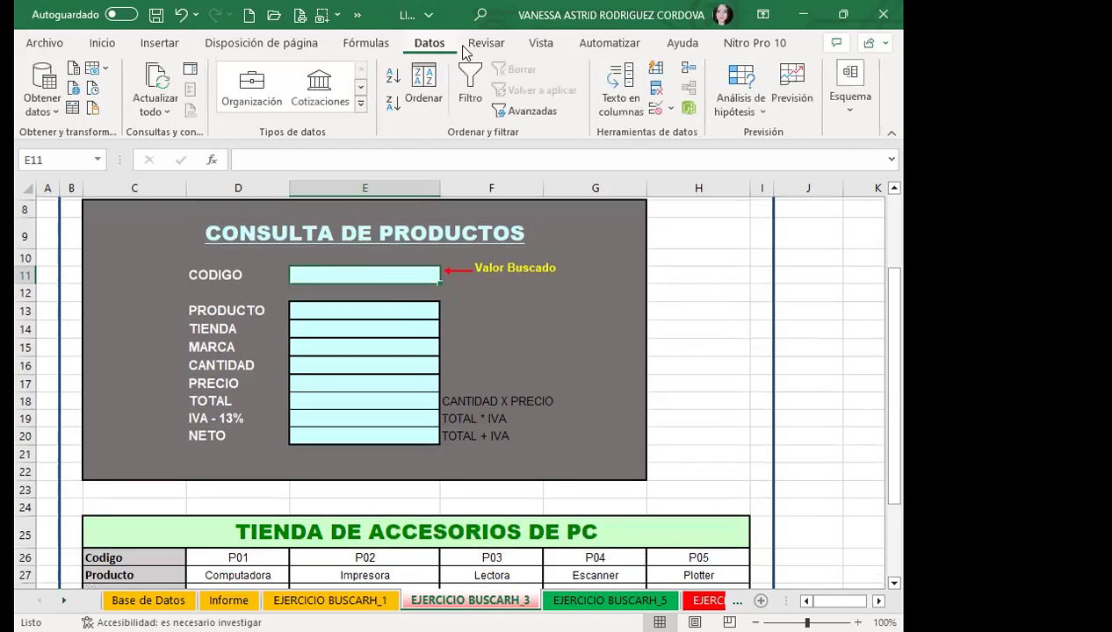
{"action": "left_click", "coordinate": [659, 109]}
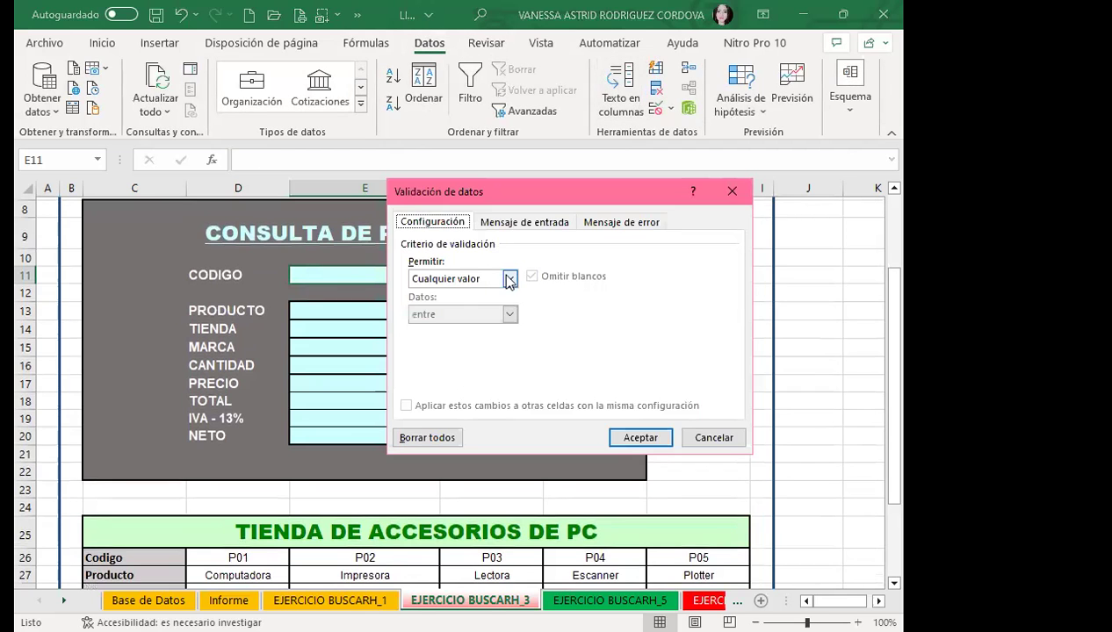
{"action": "left_click", "coordinate": [509, 279]}
{"action": "left_click", "coordinate": [428, 329]}
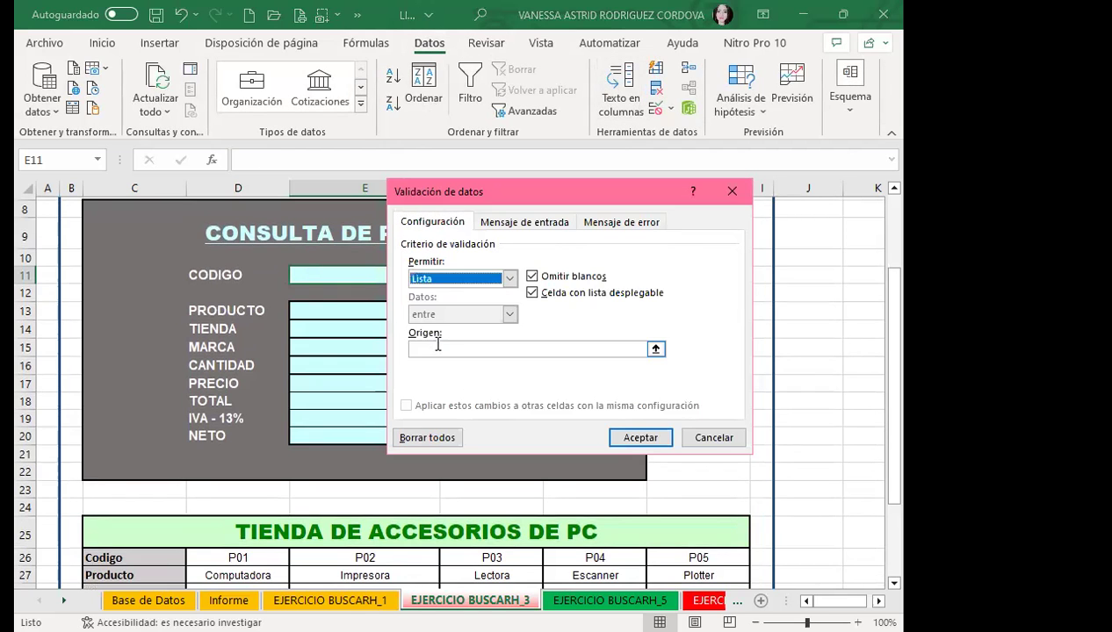
{"action": "scroll", "coordinate": [289, 410], "scroll_direction": "down", "scroll_amount": 3}
{"action": "scroll", "coordinate": [240, 452], "scroll_direction": "up", "scroll_amount": 1}
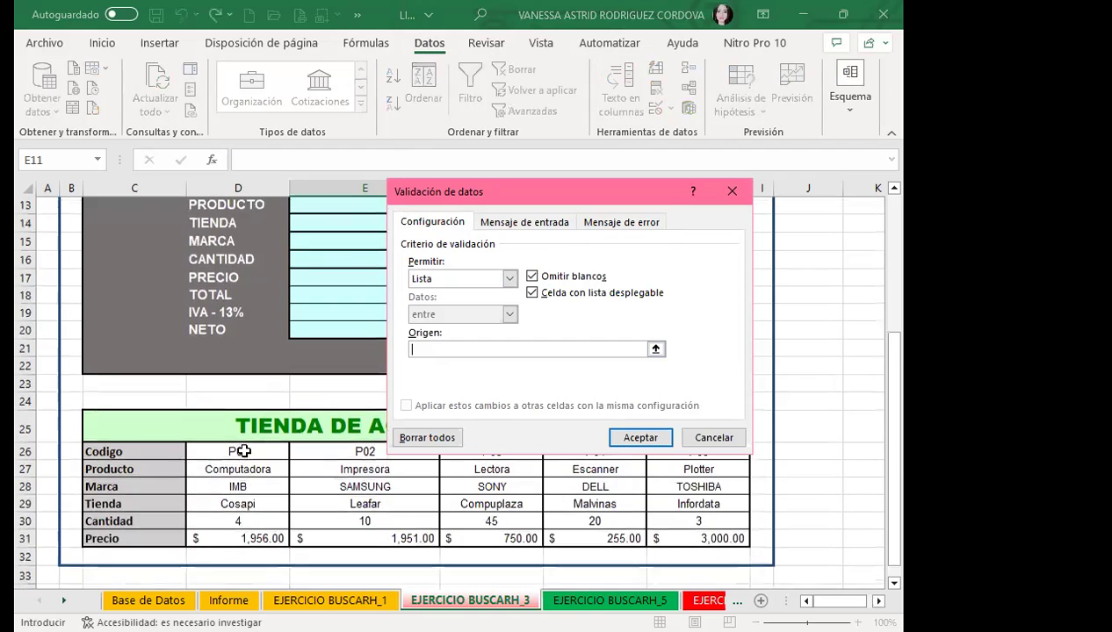
{"action": "scroll", "coordinate": [251, 438], "scroll_direction": "up", "scroll_amount": 1}
{"action": "left_click_drag", "start_coordinate": [241, 509], "coordinate": [661, 500]}
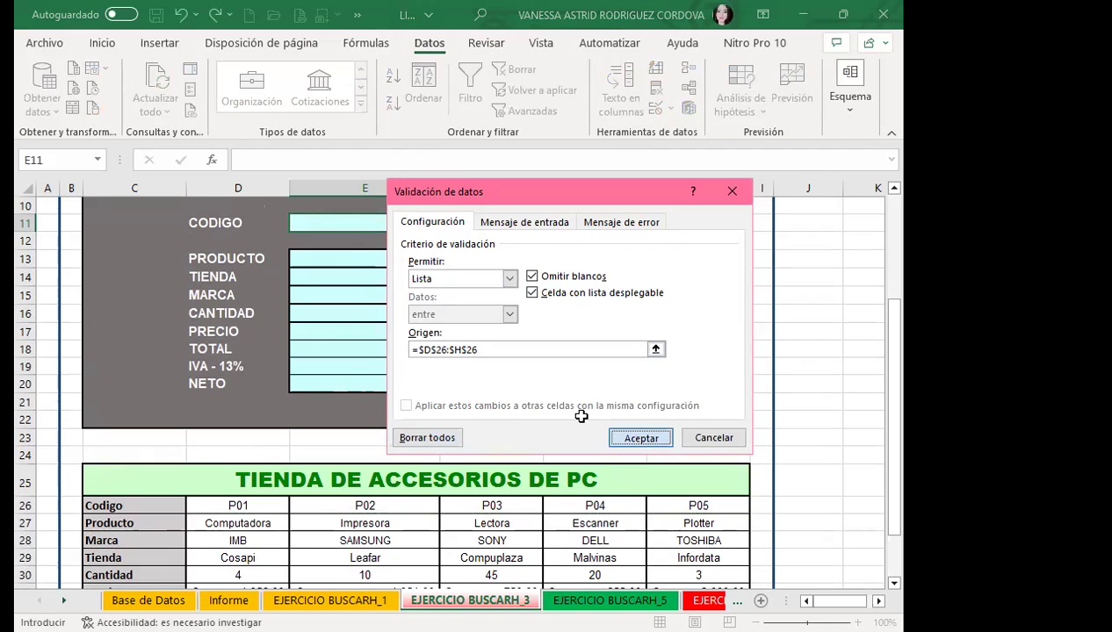
{"action": "key", "text": "Return"}
Pick P01 from E11's dropdown, then select the TOTAL result cell E18
{"action": "left_click", "coordinate": [446, 223]}
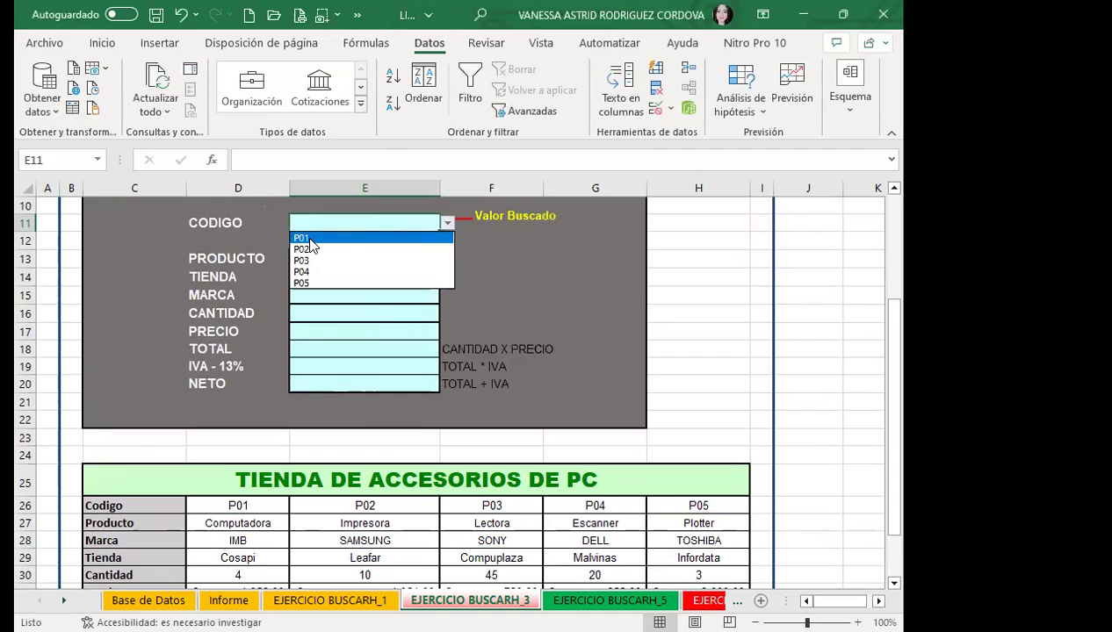
{"action": "left_click", "coordinate": [389, 237]}
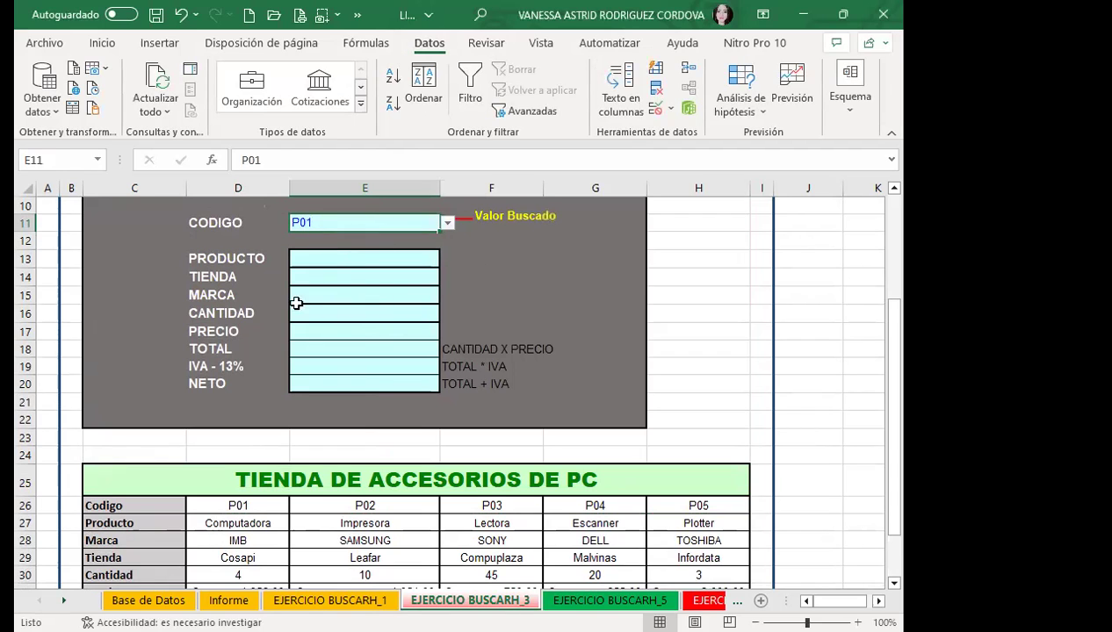
{"action": "left_click", "coordinate": [27, 349]}
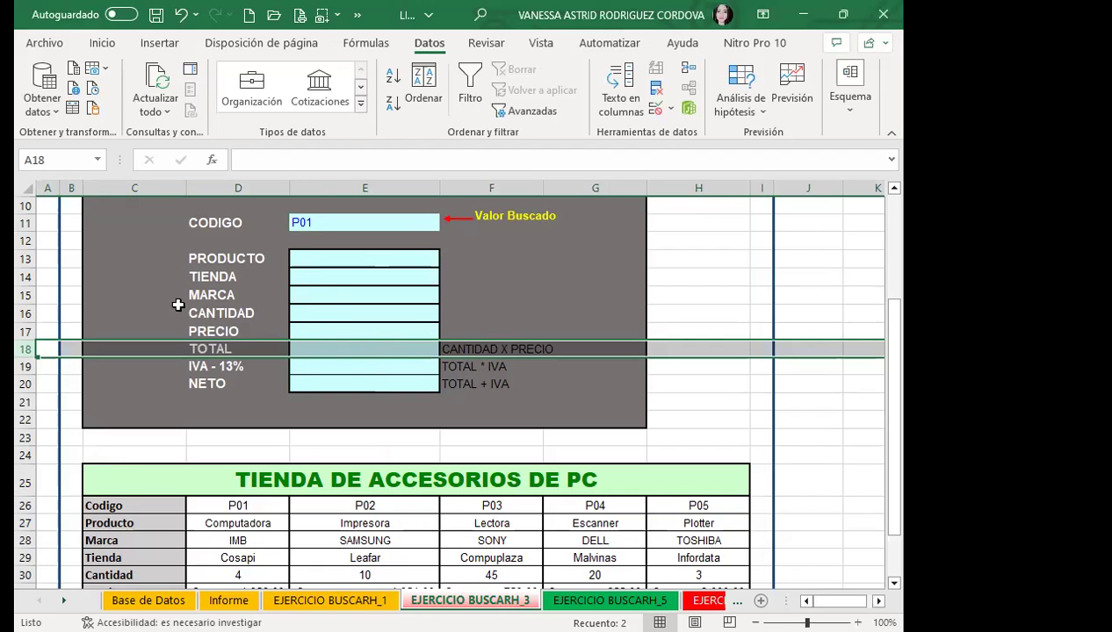
{"action": "left_click", "coordinate": [371, 348]}
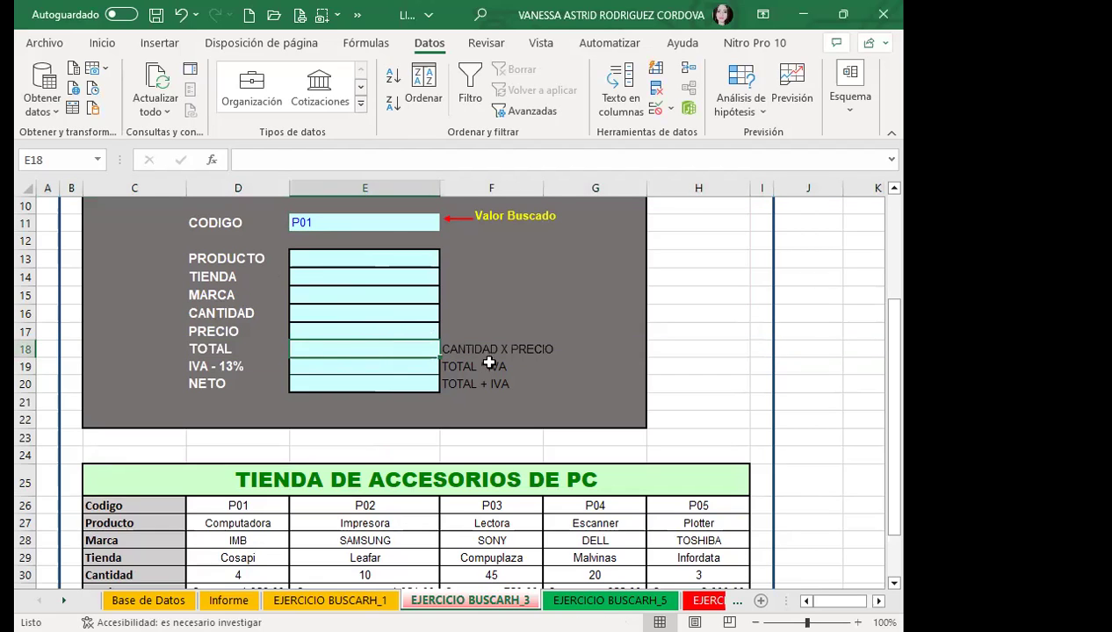
{"action": "left_click", "coordinate": [342, 365]}
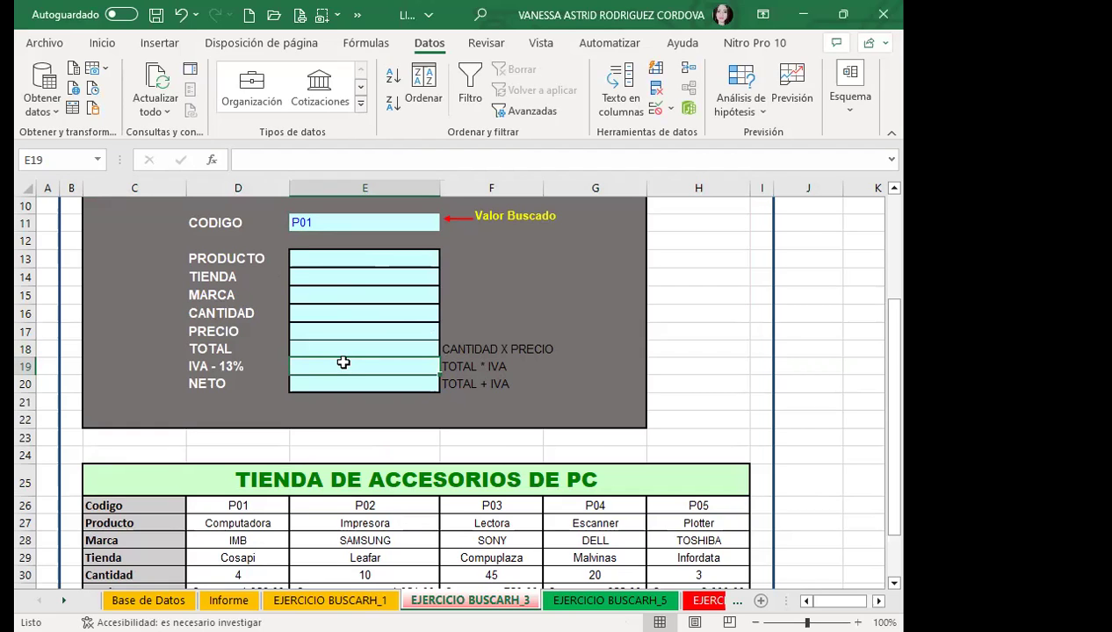
{"action": "left_click", "coordinate": [344, 384]}
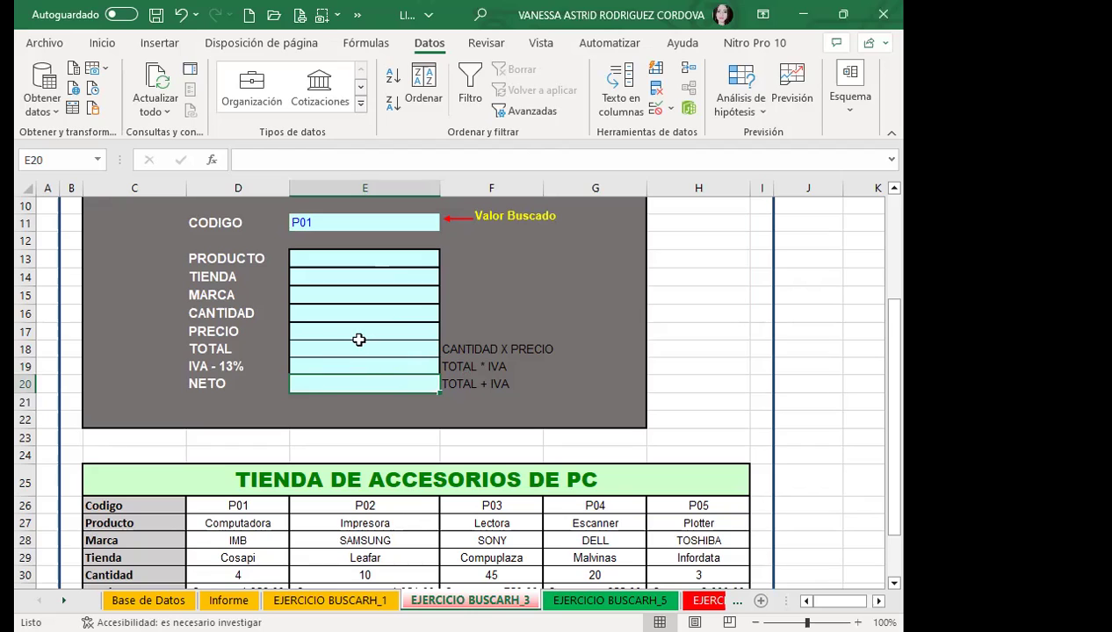
{"action": "left_click", "coordinate": [360, 346]}
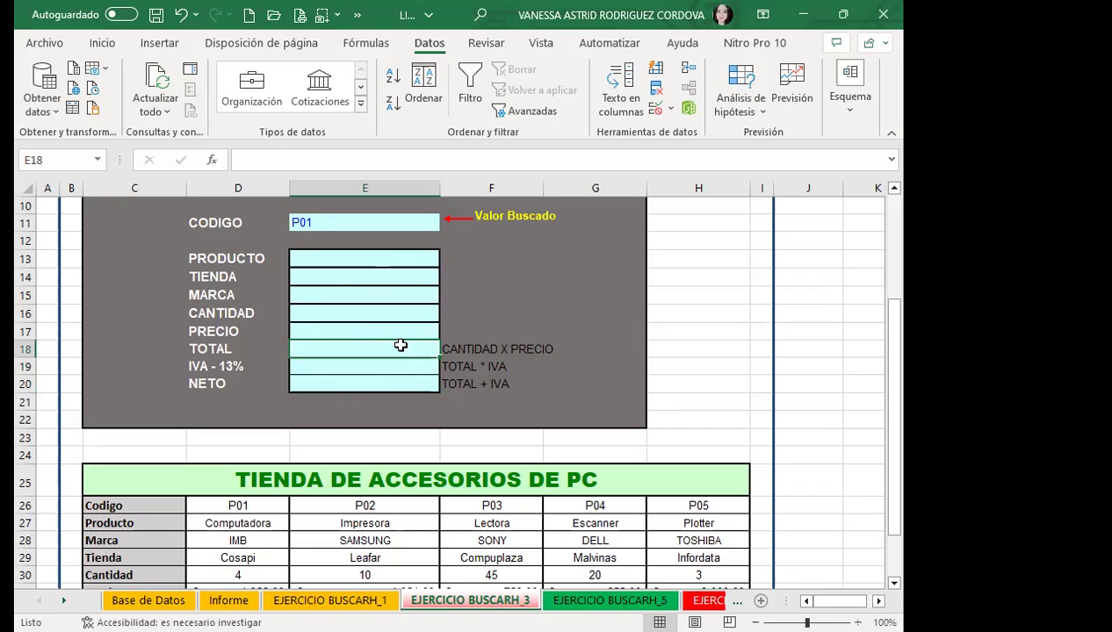
{"action": "left_click", "coordinate": [335, 253]}
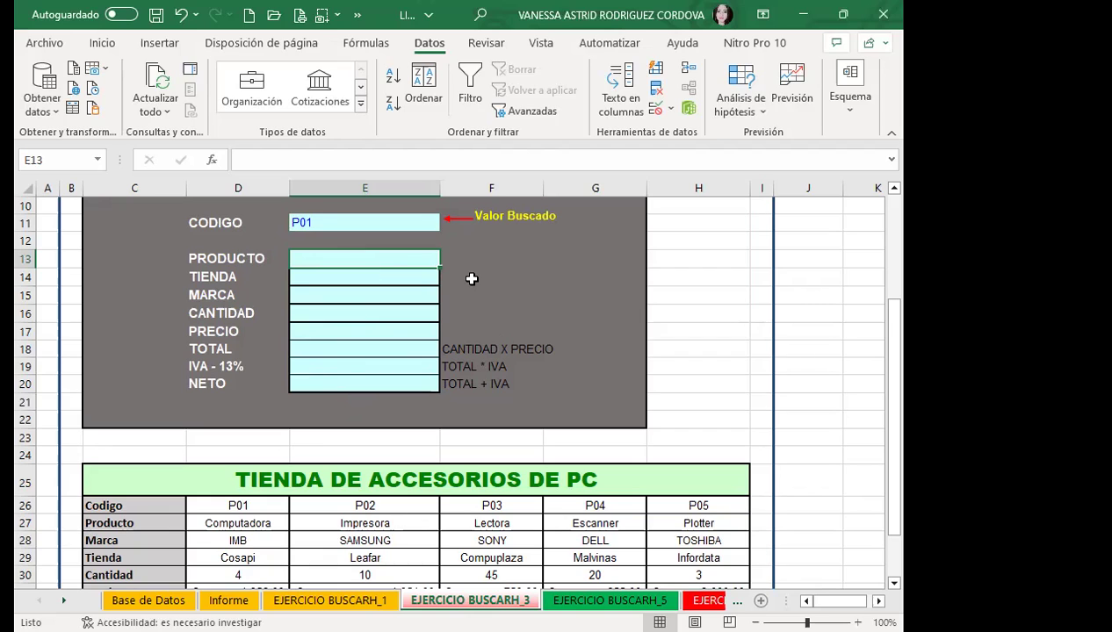
{"action": "type", "text": "="}
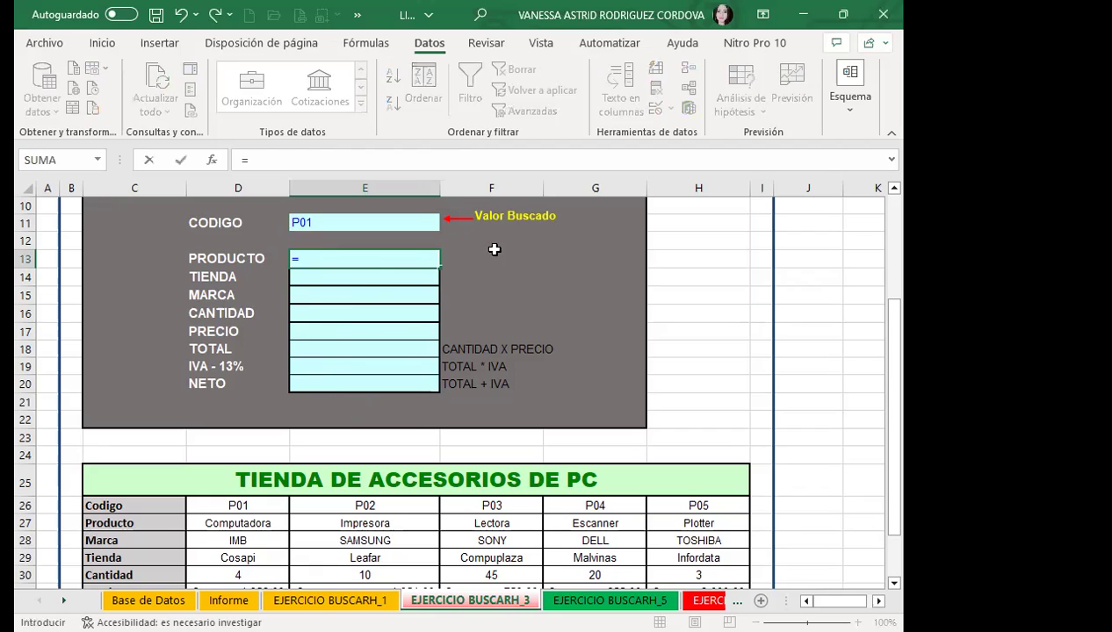
{"action": "type", "text": "BUSC"}
{"action": "left_click", "coordinate": [326, 294]}
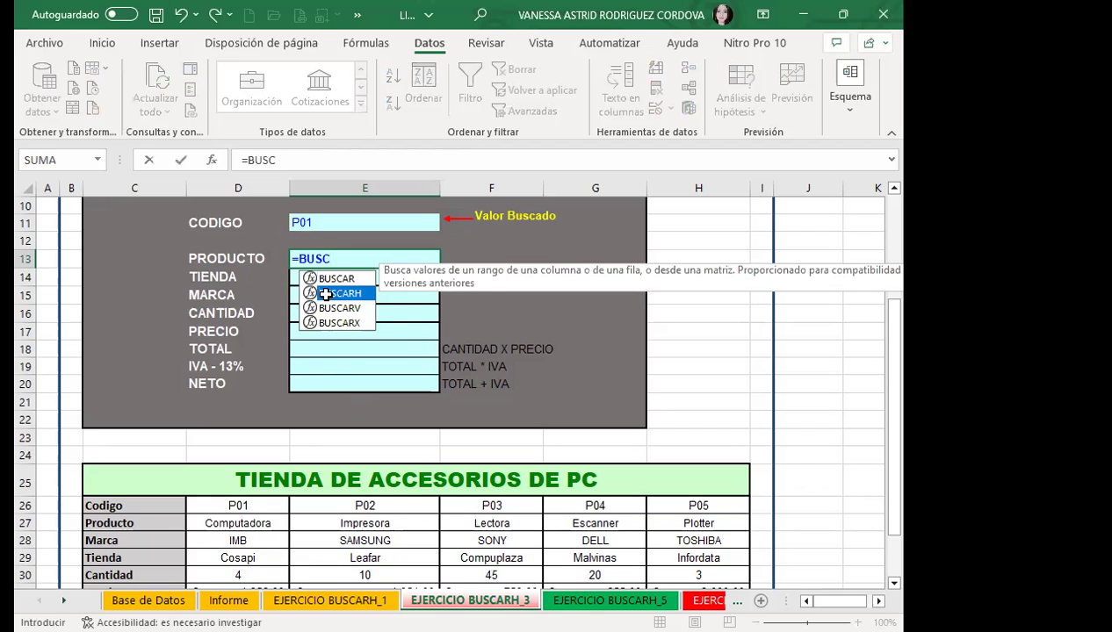
{"action": "double_click", "coordinate": [326, 294]}
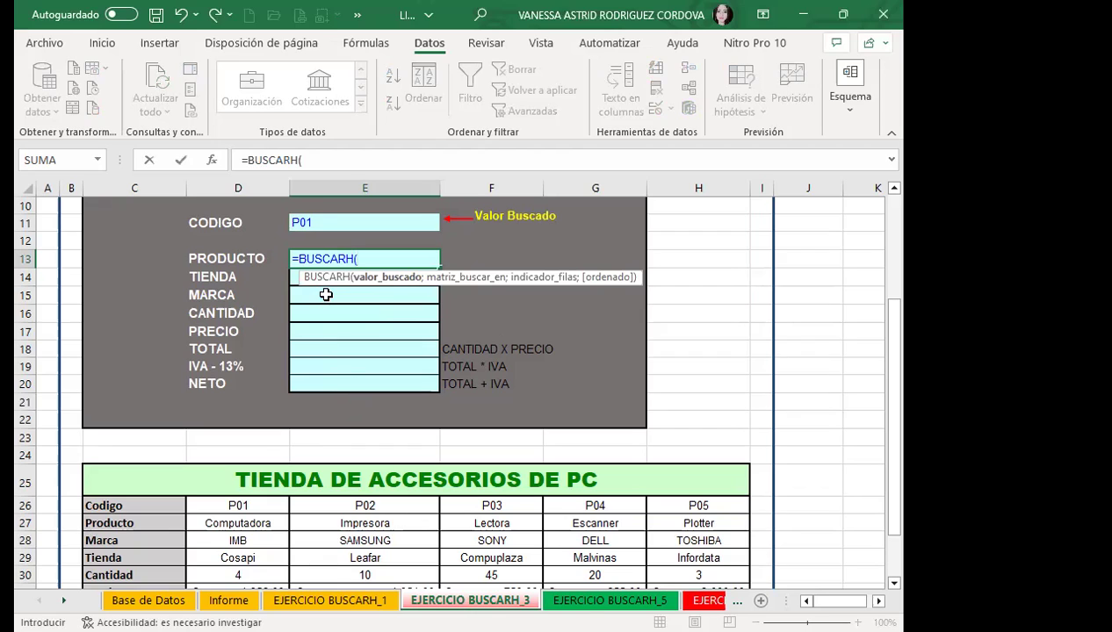
{"action": "left_click", "coordinate": [374, 219]}
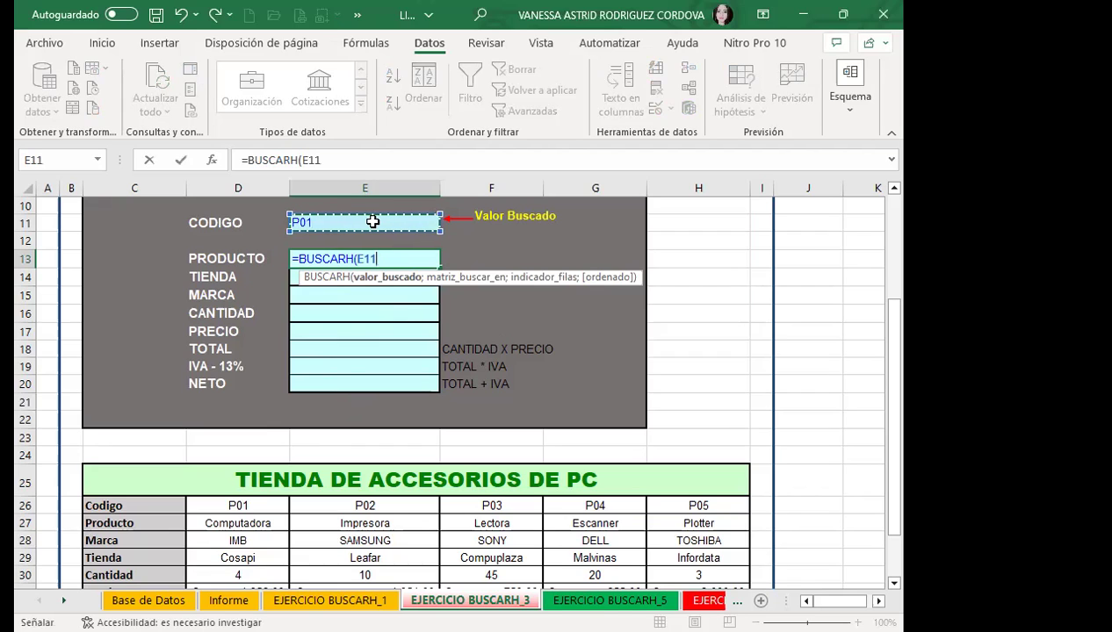
{"action": "type", "text": ";"}
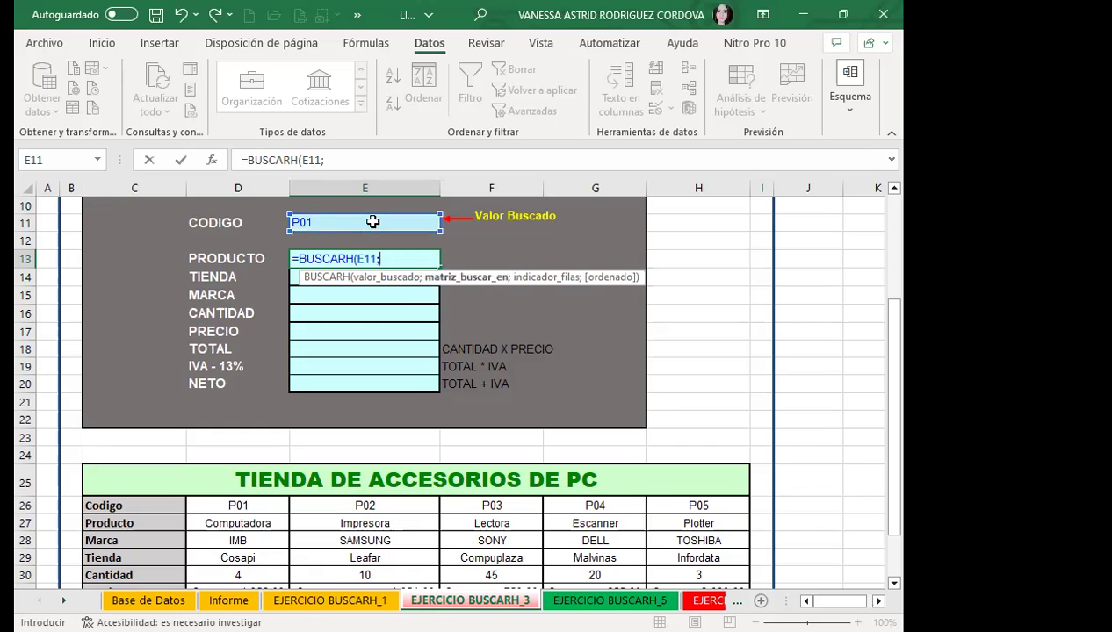
{"action": "scroll", "coordinate": [697, 402], "scroll_direction": "down", "scroll_amount": 1}
{"action": "scroll", "coordinate": [725, 425], "scroll_direction": "down", "scroll_amount": 1}
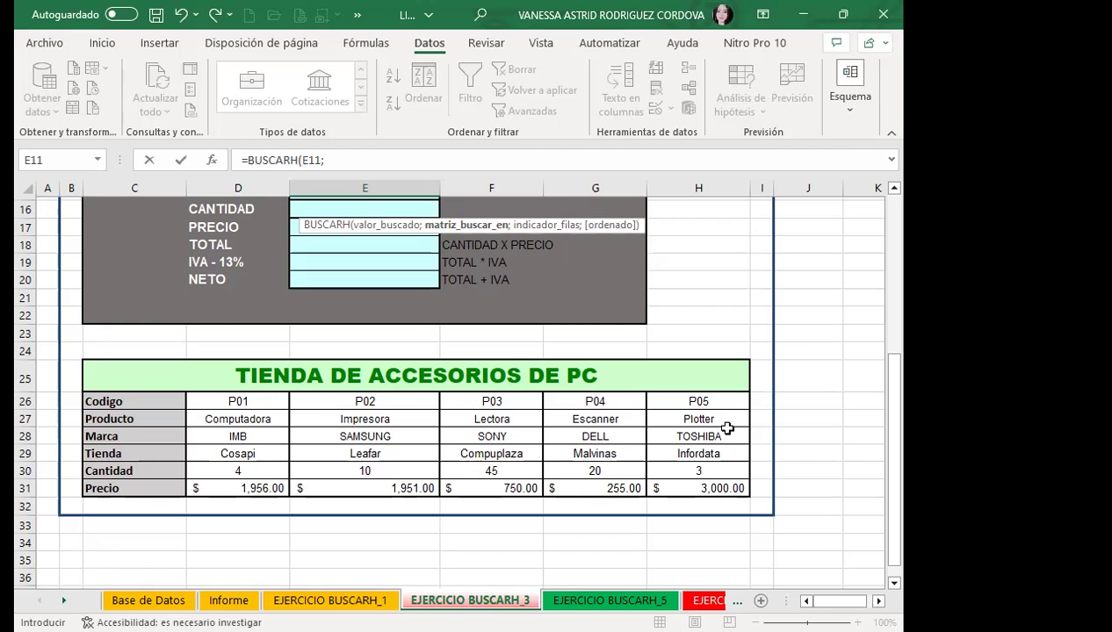
{"action": "left_click_drag", "start_coordinate": [128, 401], "coordinate": [282, 405]}
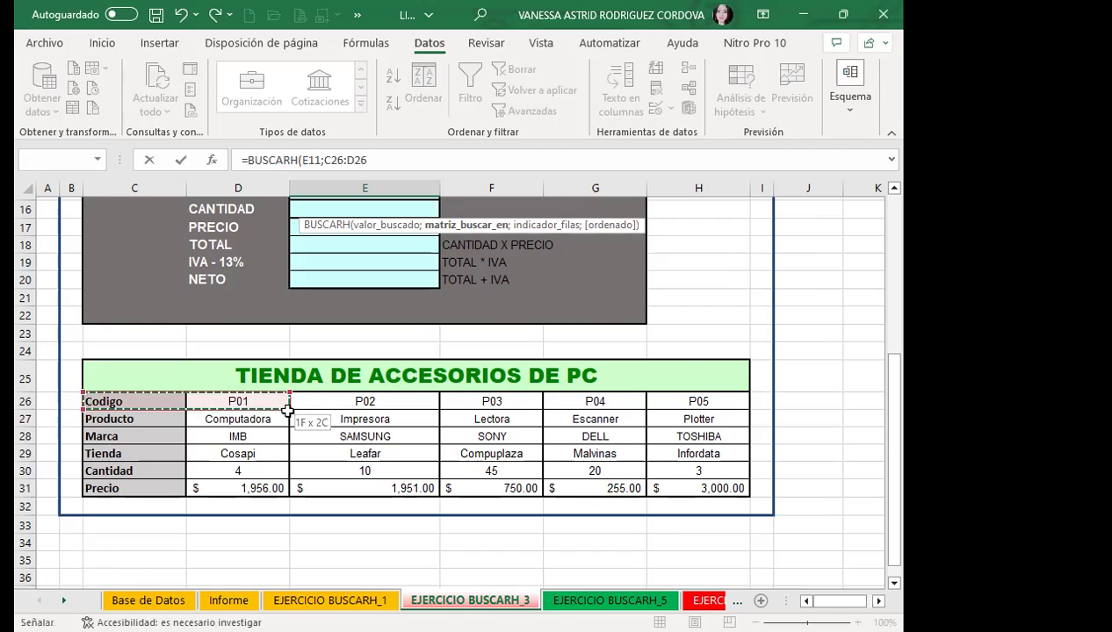
{"action": "left_click_drag", "start_coordinate": [657, 474], "coordinate": [655, 488]}
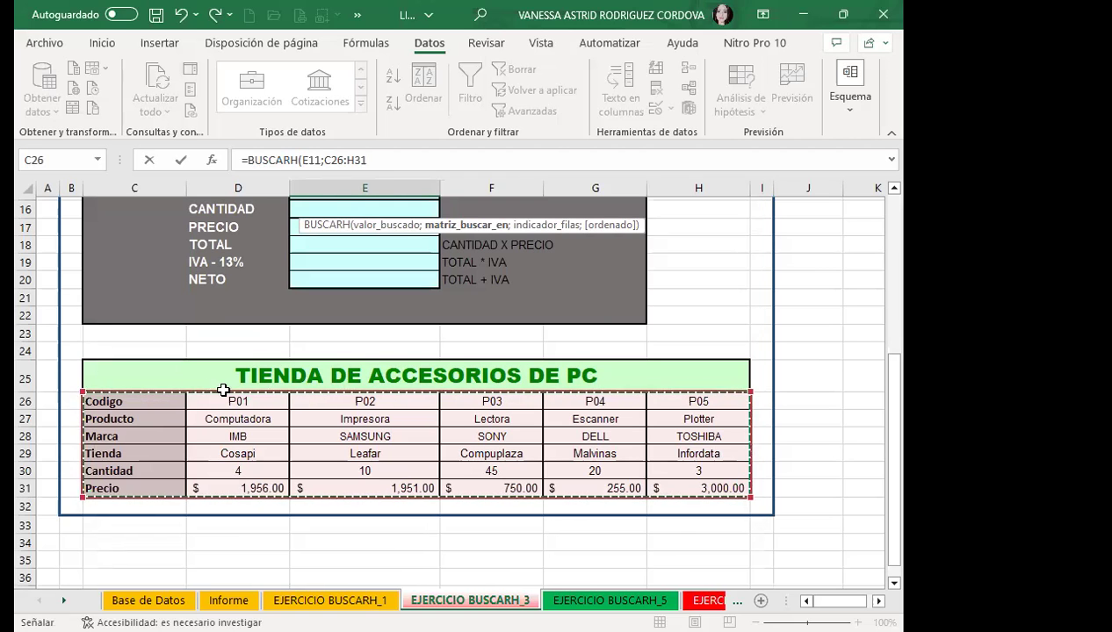
{"action": "key", "text": "Escape"}
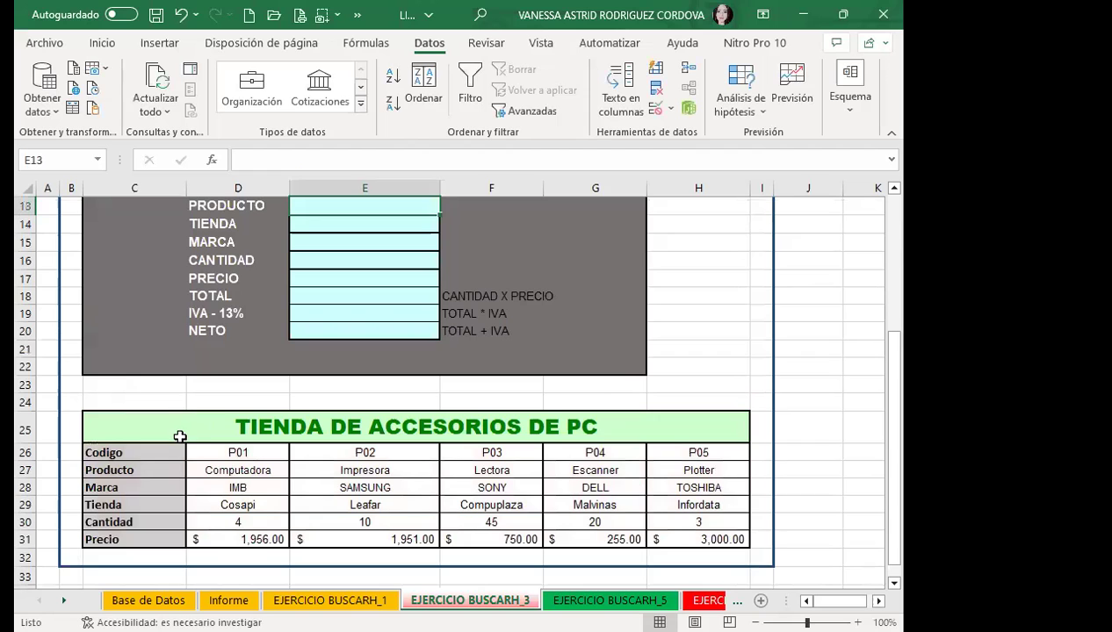
{"action": "left_click", "coordinate": [165, 423]}
{"action": "scroll", "coordinate": [164, 421], "scroll_direction": "down", "scroll_amount": 1}
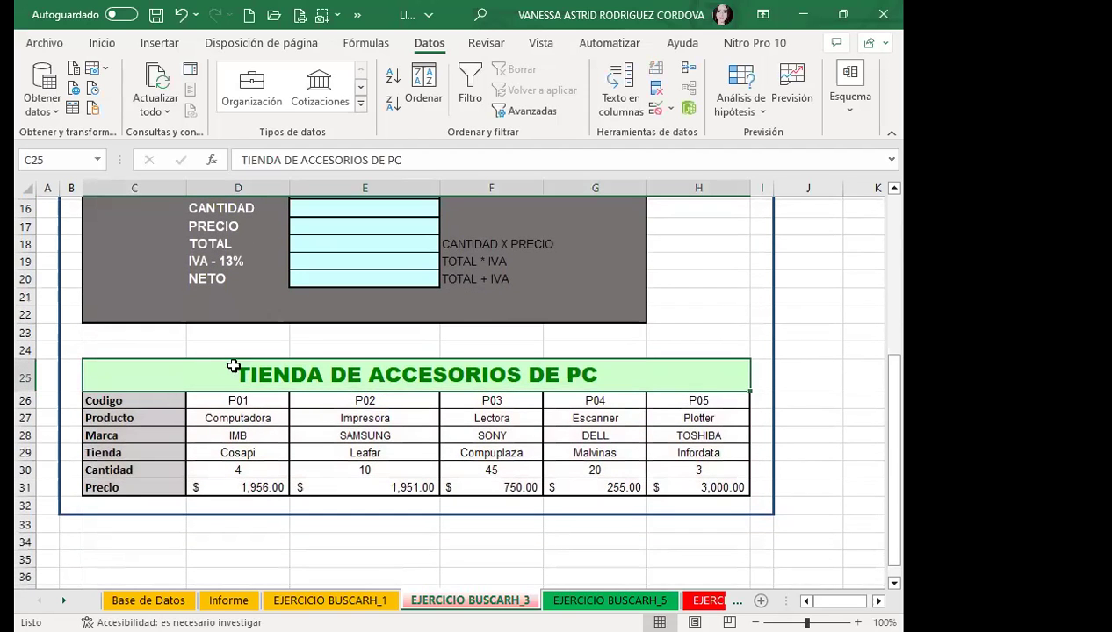
{"action": "left_click", "coordinate": [149, 401]}
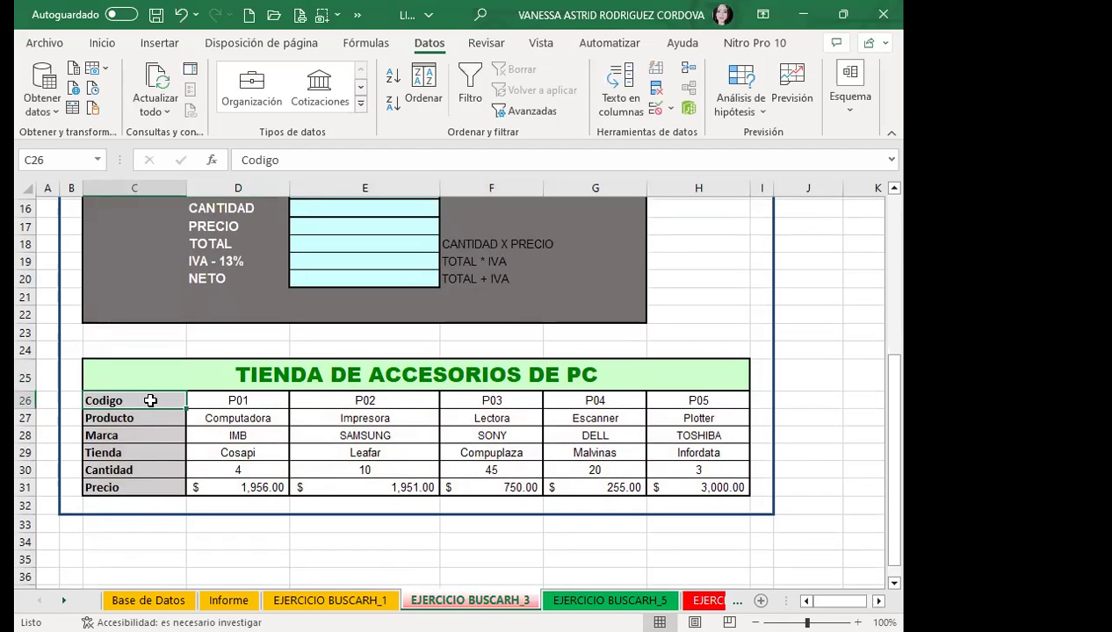
{"action": "left_click_drag", "start_coordinate": [150, 400], "coordinate": [142, 483]}
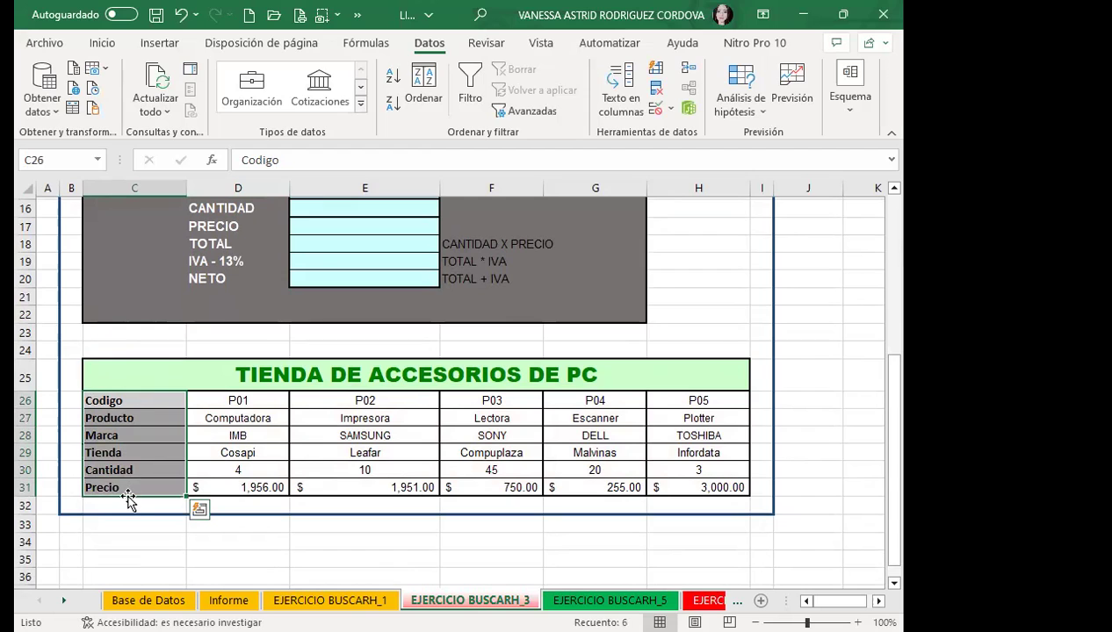
{"action": "left_click", "coordinate": [133, 366]}
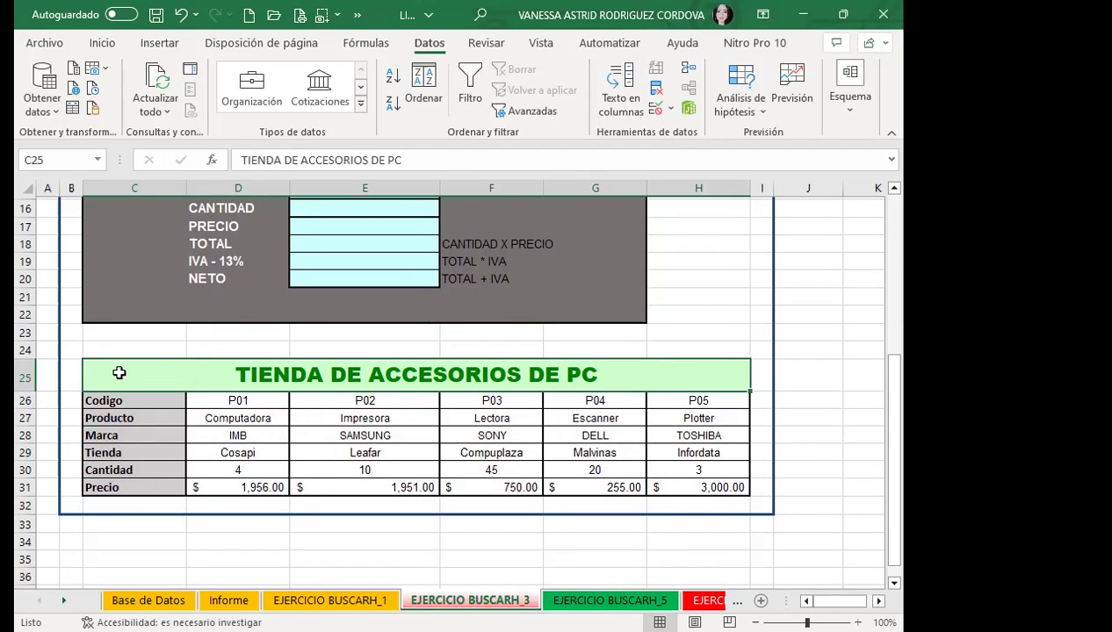
{"action": "left_click_drag", "start_coordinate": [119, 376], "coordinate": [105, 491]}
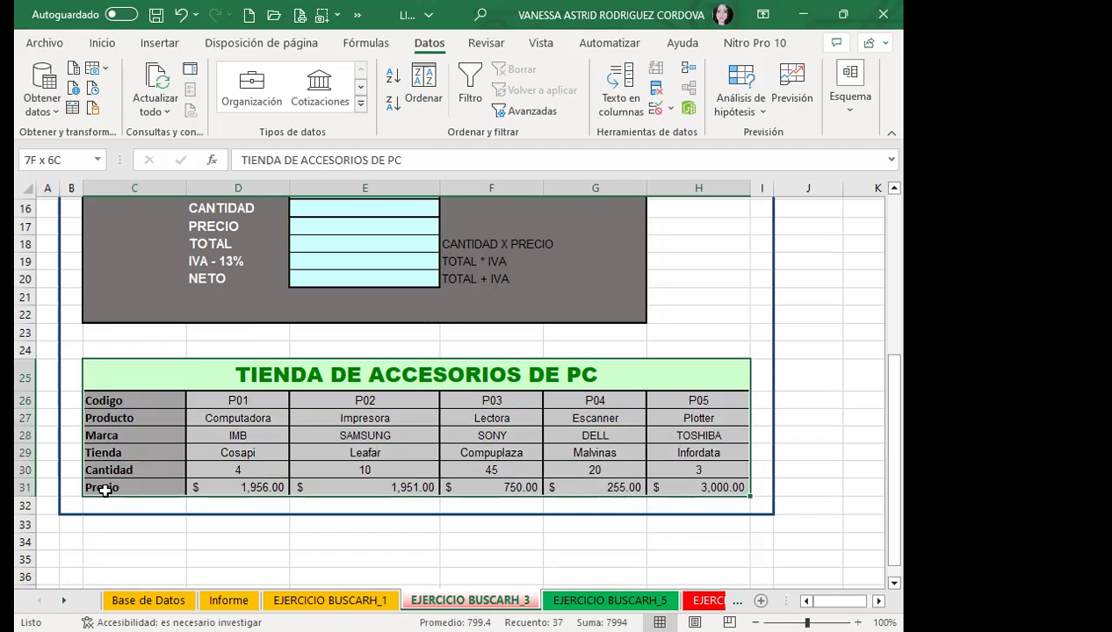
{"action": "left_click_drag", "start_coordinate": [104, 491], "coordinate": [103, 488]}
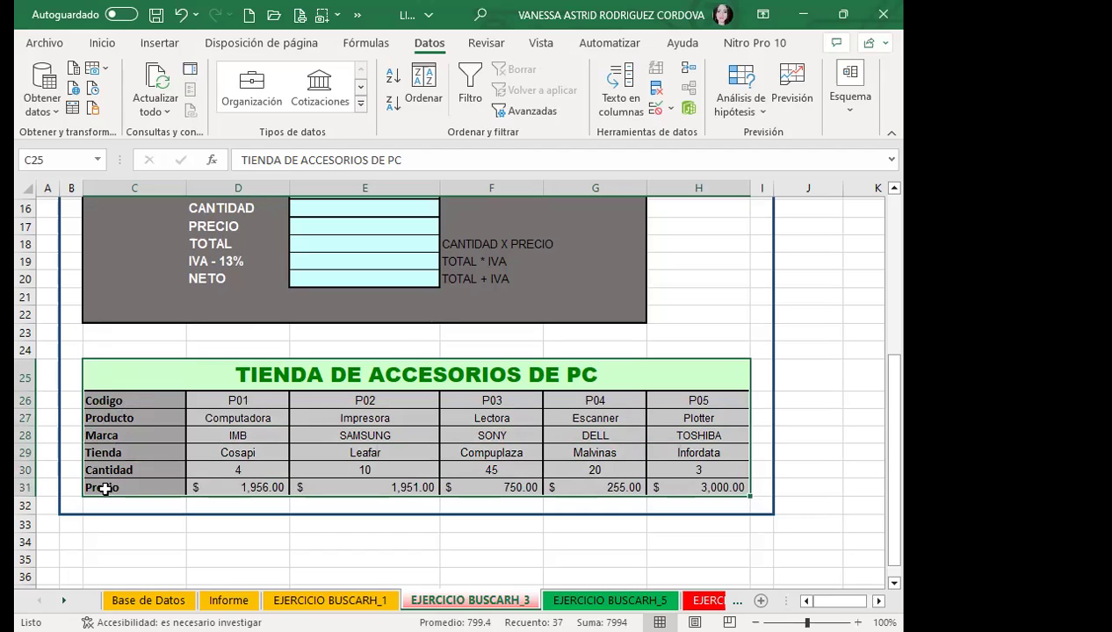
{"action": "left_click", "coordinate": [134, 376]}
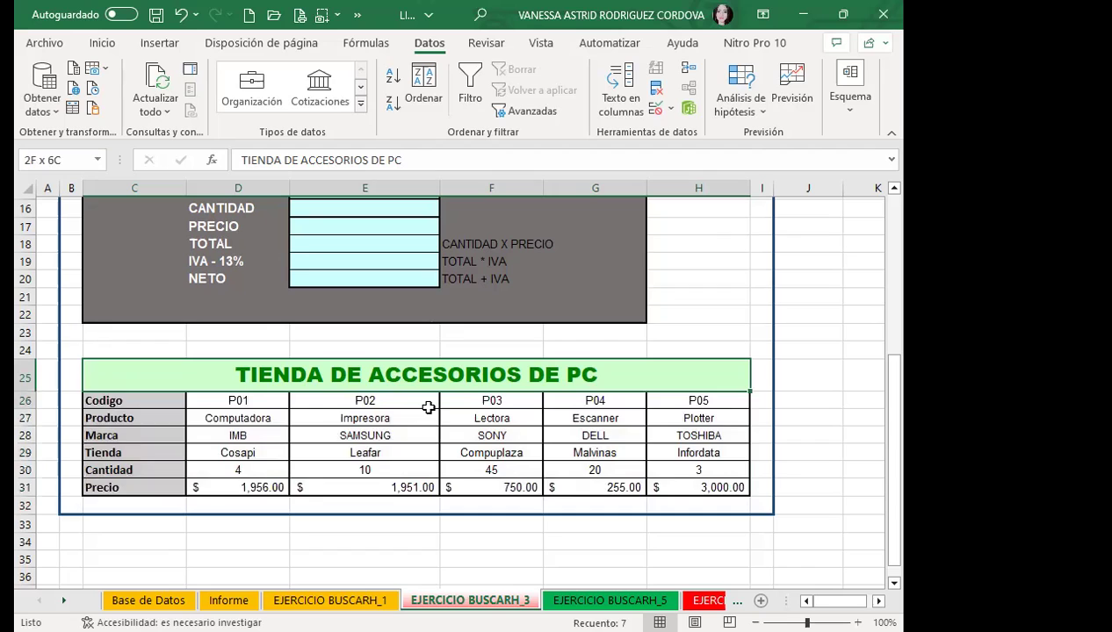
{"action": "left_click_drag", "start_coordinate": [106, 371], "coordinate": [427, 489]}
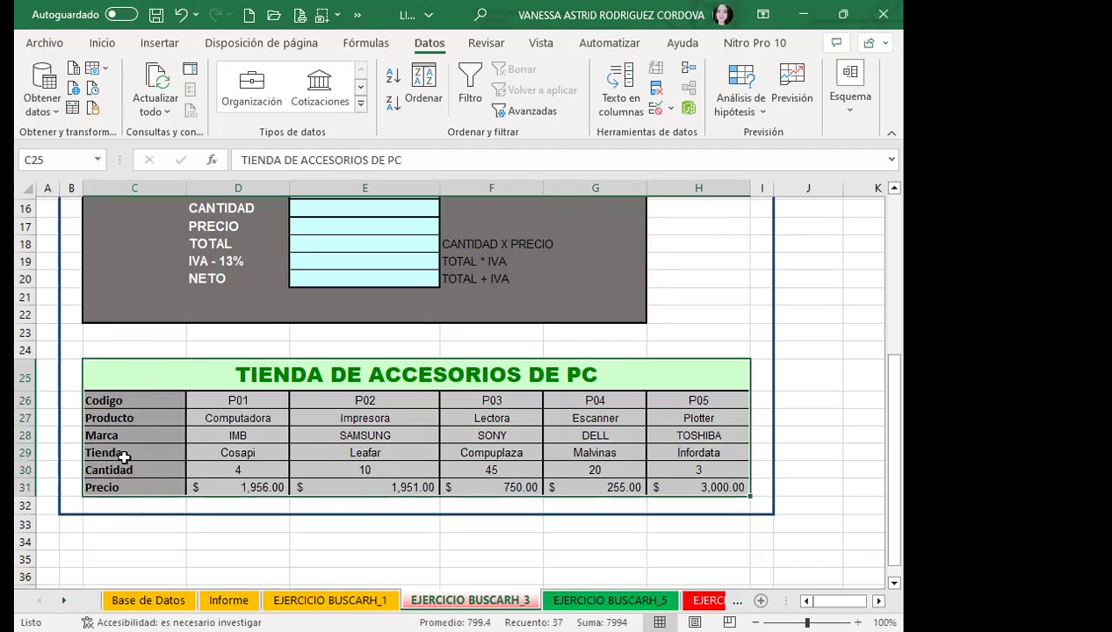
{"action": "left_click_drag", "start_coordinate": [133, 372], "coordinate": [598, 491]}
{"action": "scroll", "coordinate": [333, 330], "scroll_direction": "up", "scroll_amount": 2}
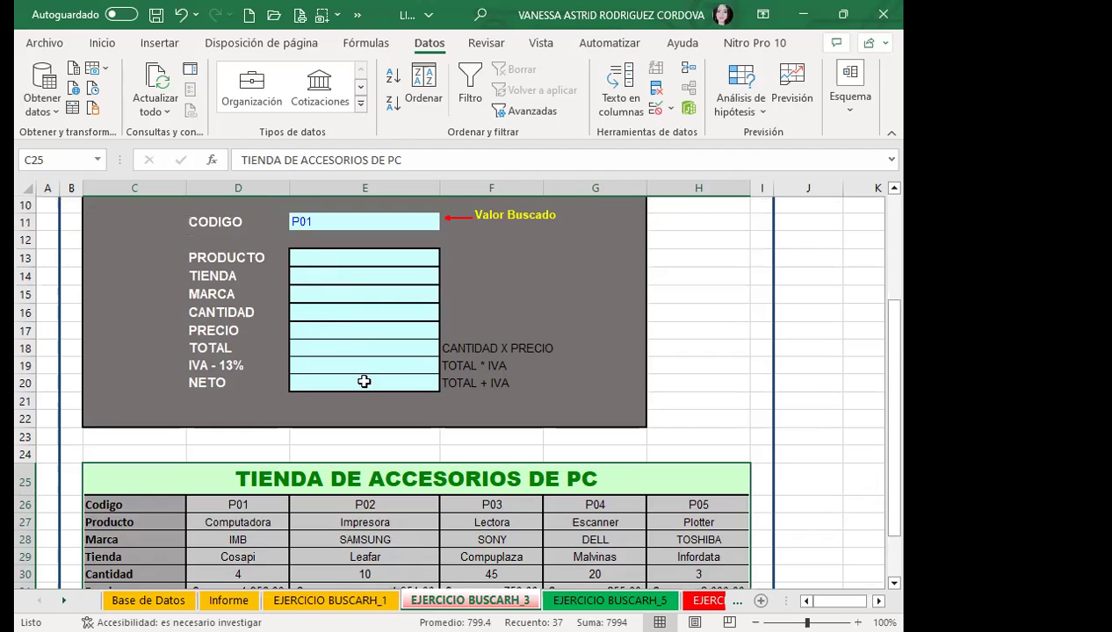
{"action": "scroll", "coordinate": [360, 380], "scroll_direction": "down", "scroll_amount": 2}
{"action": "left_click", "coordinate": [301, 412]}
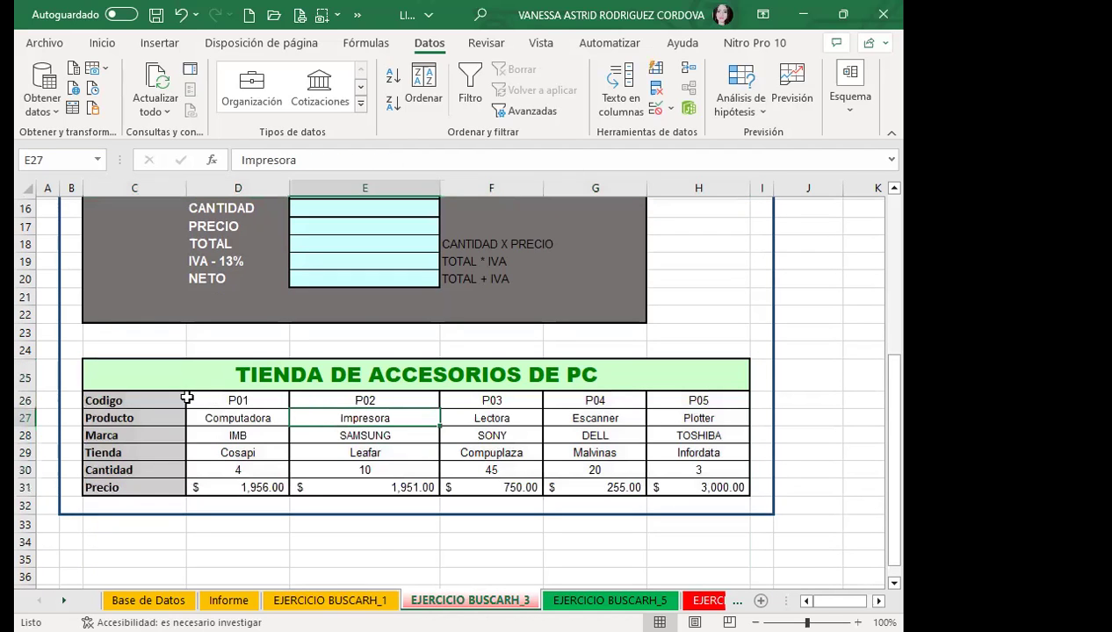
{"action": "scroll", "coordinate": [364, 298], "scroll_direction": "up", "scroll_amount": 2}
Start a BUSCARH formula in E13 using E11 as the lookup value and table C26:H31
{"action": "left_click", "coordinate": [318, 260]}
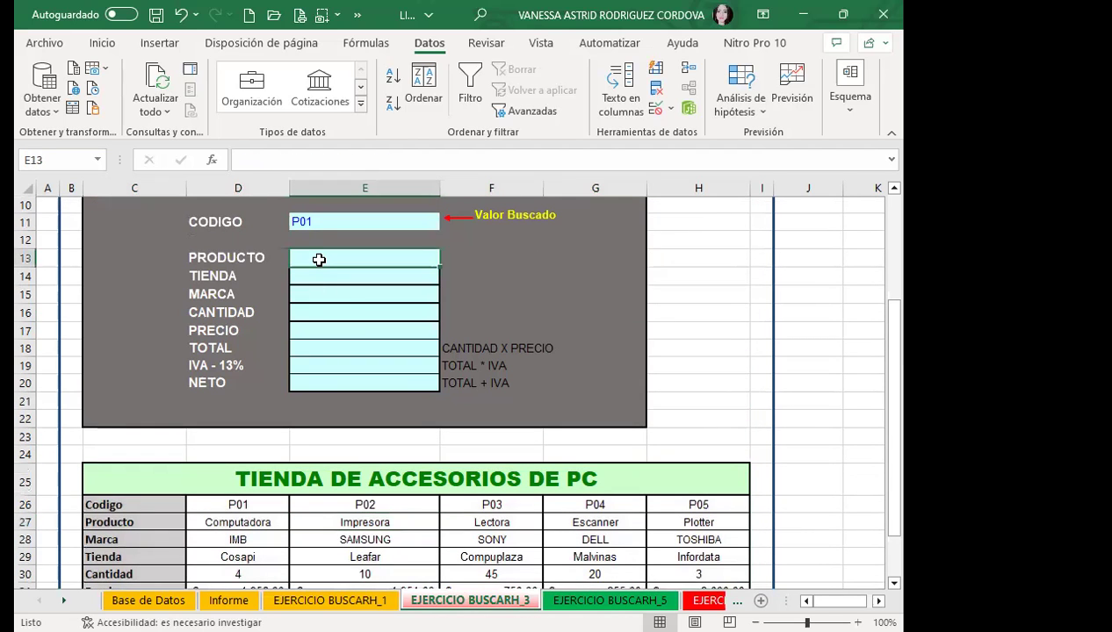
{"action": "type", "text": "="}
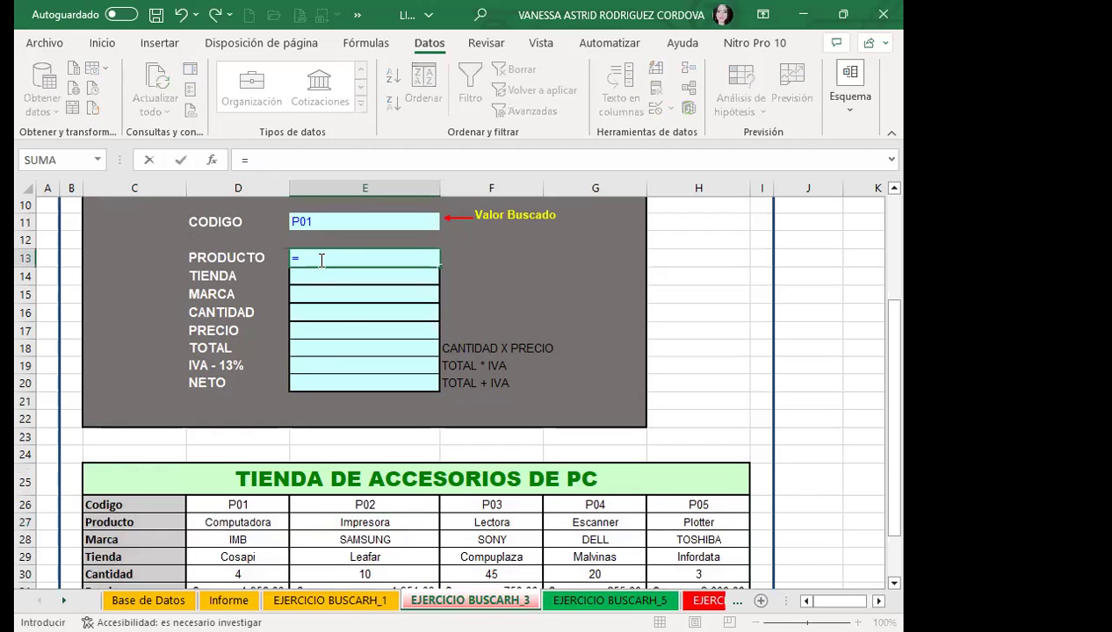
{"action": "type", "text": "BUS"}
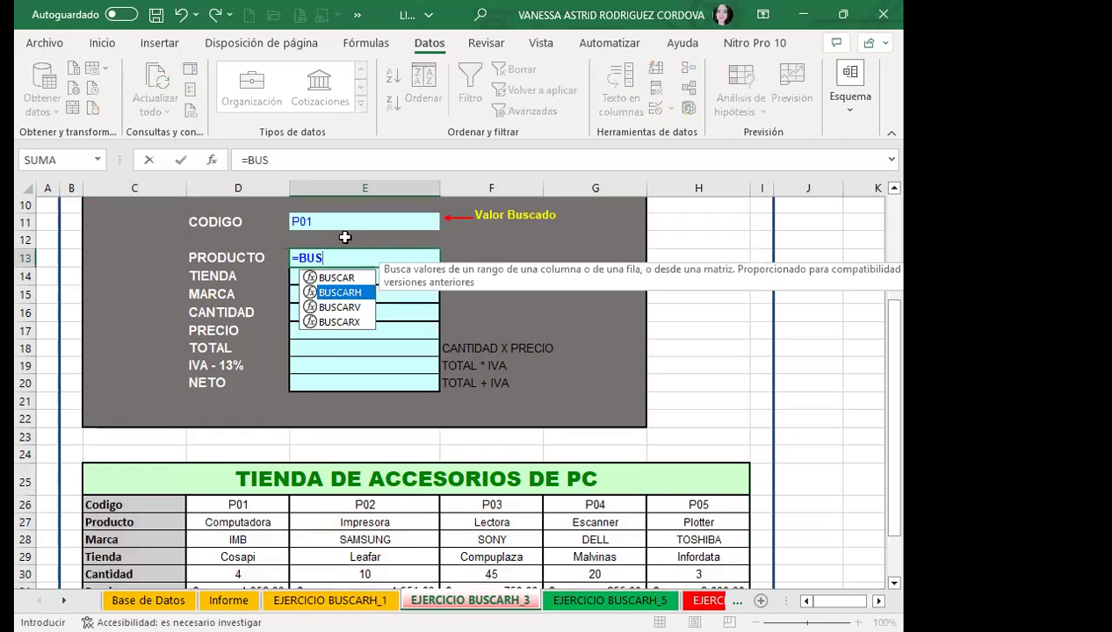
{"action": "key", "text": "Tab"}
{"action": "left_click", "coordinate": [349, 225]}
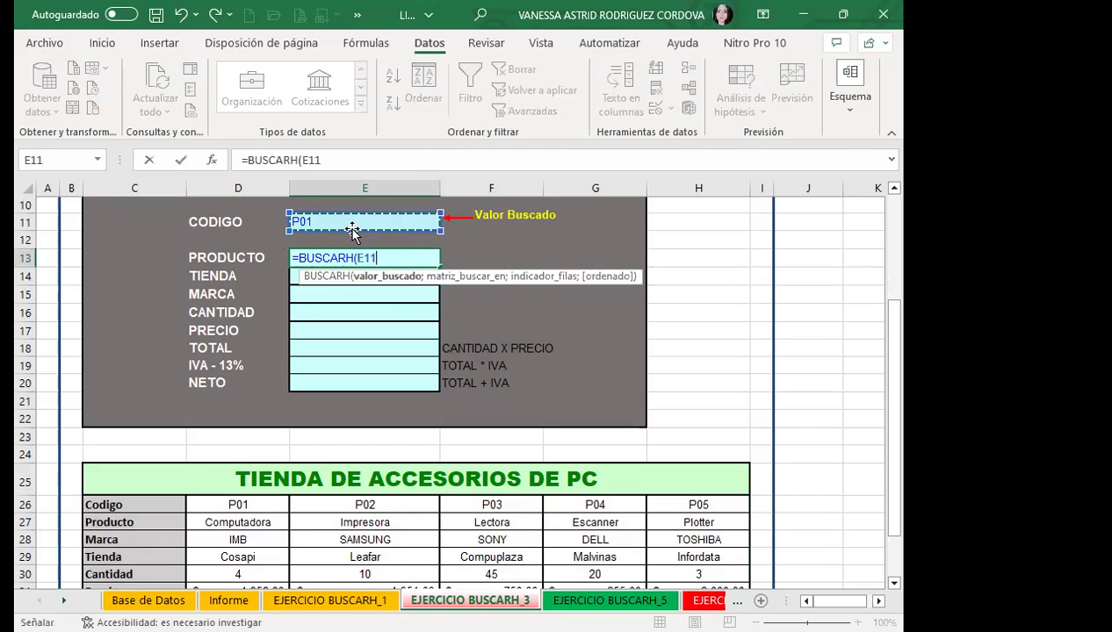
{"action": "type", "text": ";"}
{"action": "scroll", "coordinate": [240, 397], "scroll_direction": "down", "scroll_amount": 1}
{"action": "scroll", "coordinate": [123, 411], "scroll_direction": "down", "scroll_amount": 1}
{"action": "left_click", "coordinate": [115, 398]}
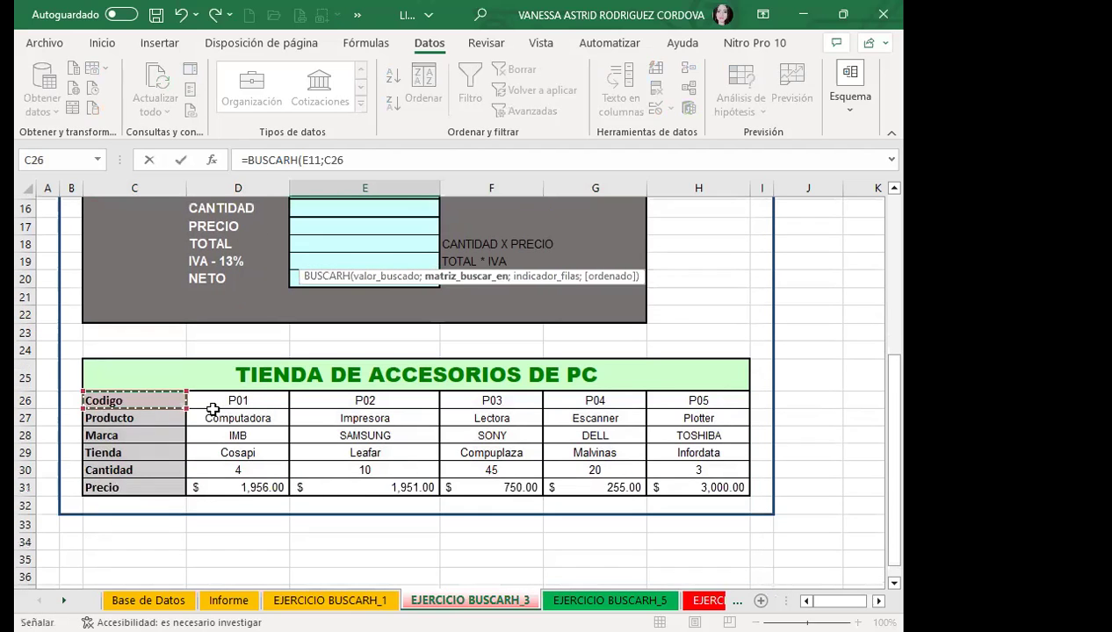
{"action": "left_click", "coordinate": [677, 479], "text": "shift"}
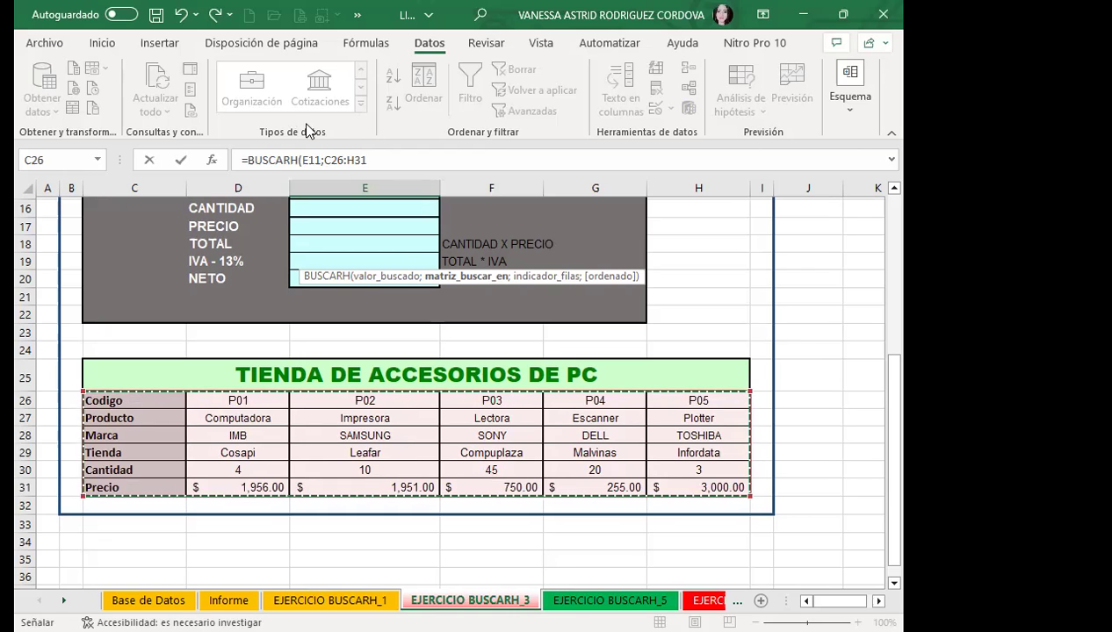
Complete E13 as =BUSCARH(E11;C26:H31;2;0) so PRODUCTO returns Computadora
{"action": "left_click", "coordinate": [375, 151]}
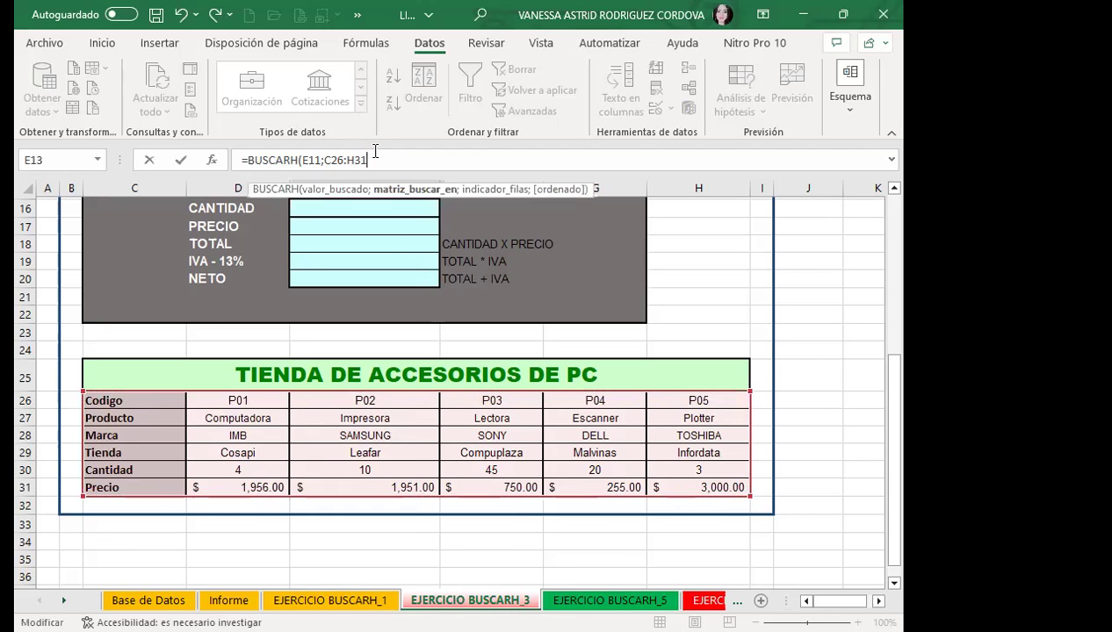
{"action": "type", "text": ";"}
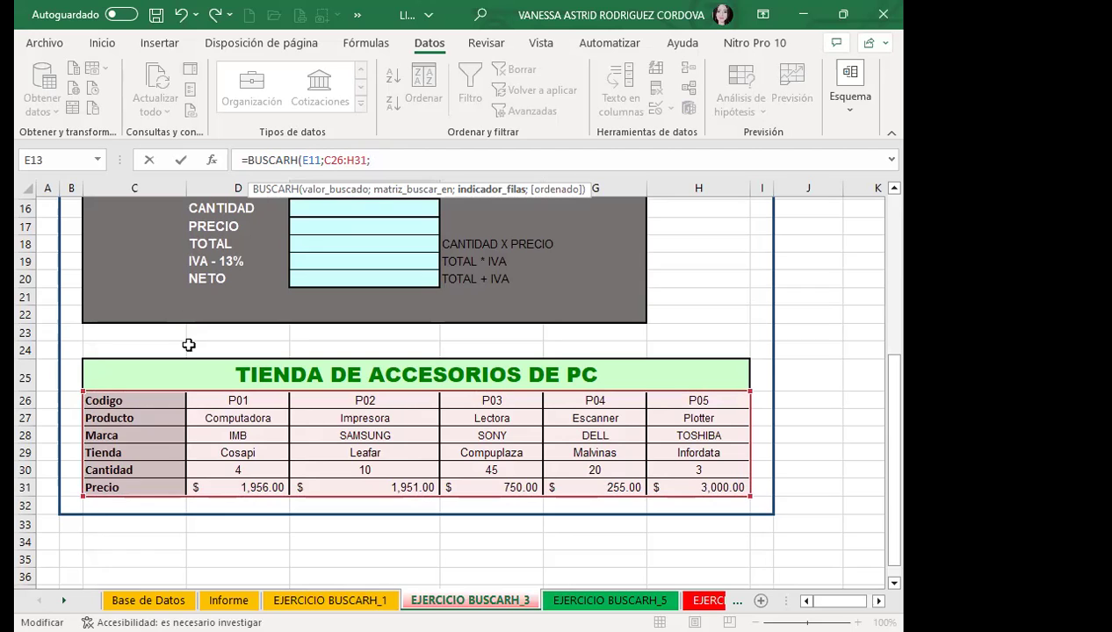
{"action": "scroll", "coordinate": [189, 343], "scroll_direction": "up", "scroll_amount": 2}
{"action": "scroll", "coordinate": [404, 377], "scroll_direction": "down", "scroll_amount": 2}
{"action": "type", "text": "2;"}
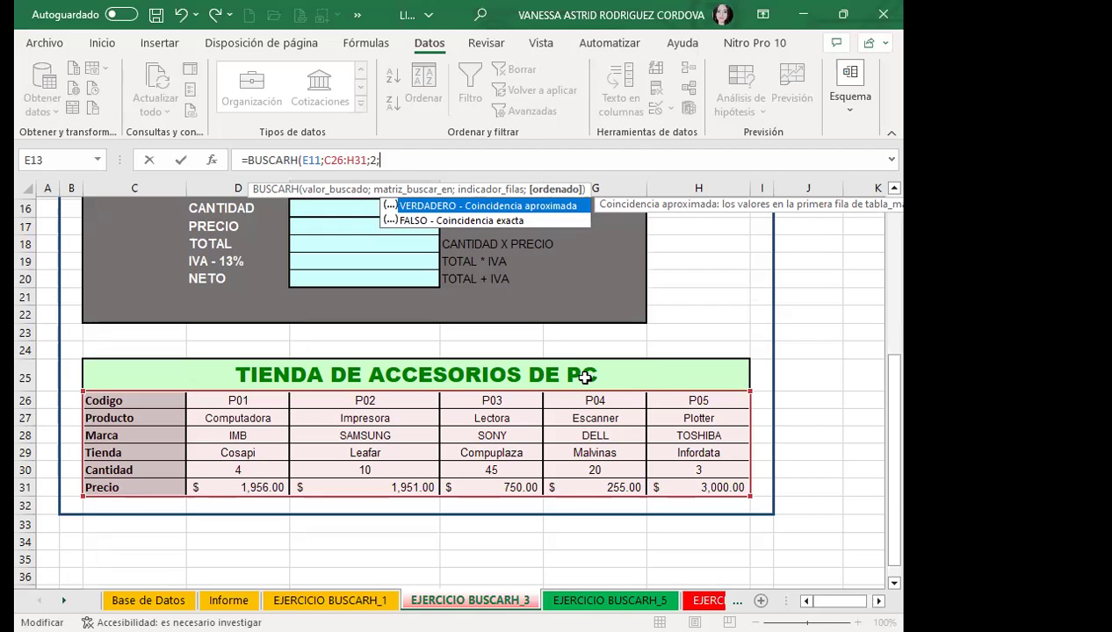
{"action": "type", "text": "0"}
{"action": "key", "text": "Return"}
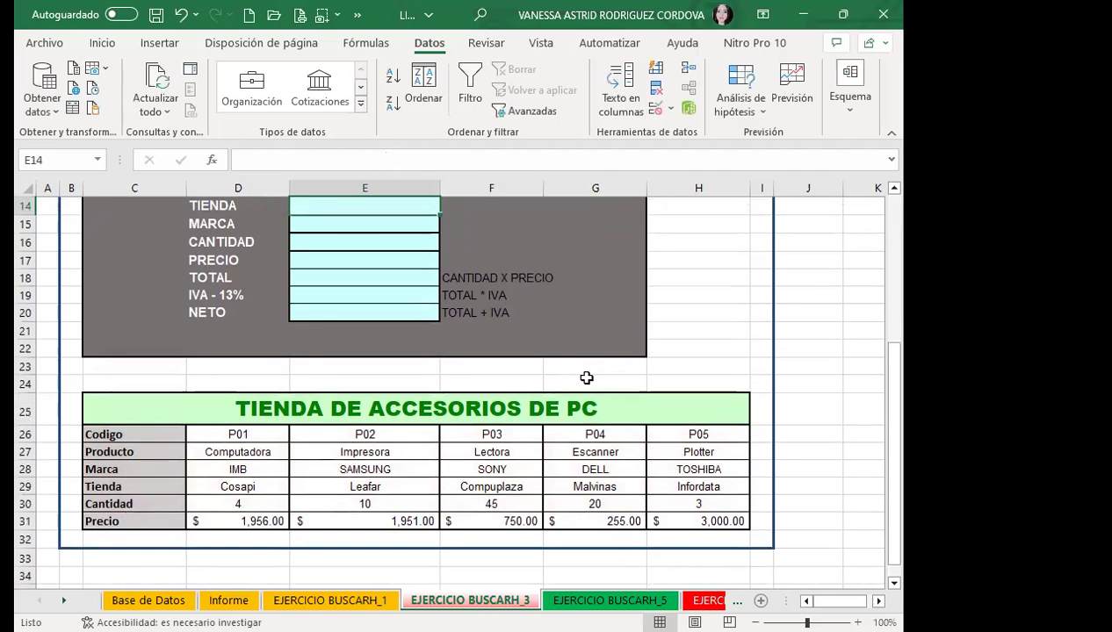
{"action": "scroll", "coordinate": [380, 313], "scroll_direction": "up", "scroll_amount": 2}
{"action": "left_click", "coordinate": [387, 292]}
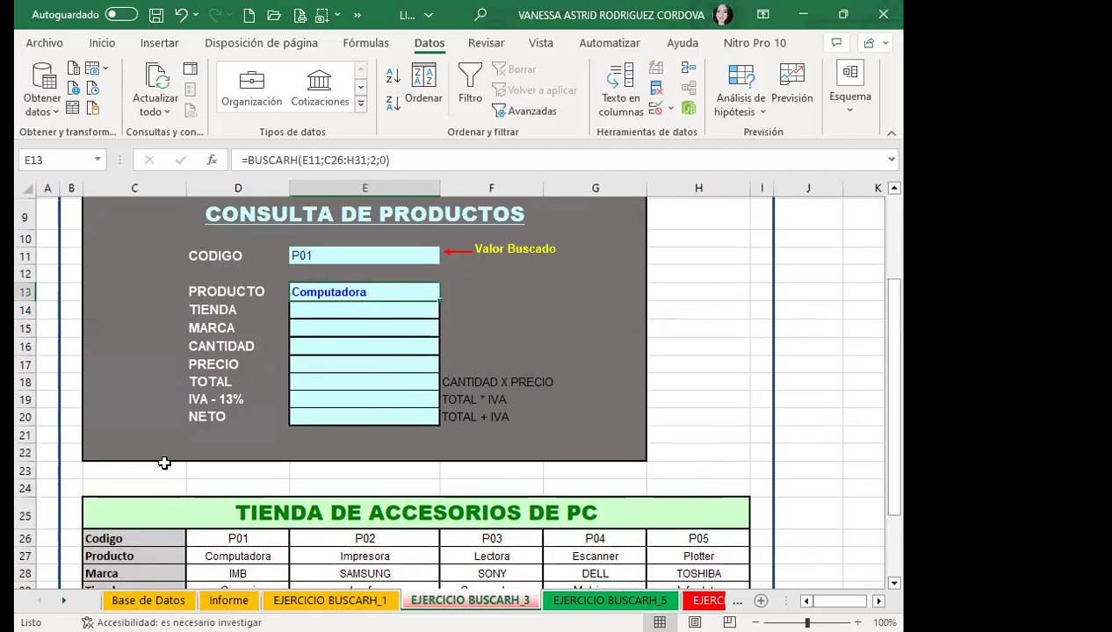
{"action": "scroll", "coordinate": [163, 458], "scroll_direction": "down", "scroll_amount": 2}
{"action": "left_click", "coordinate": [268, 454]}
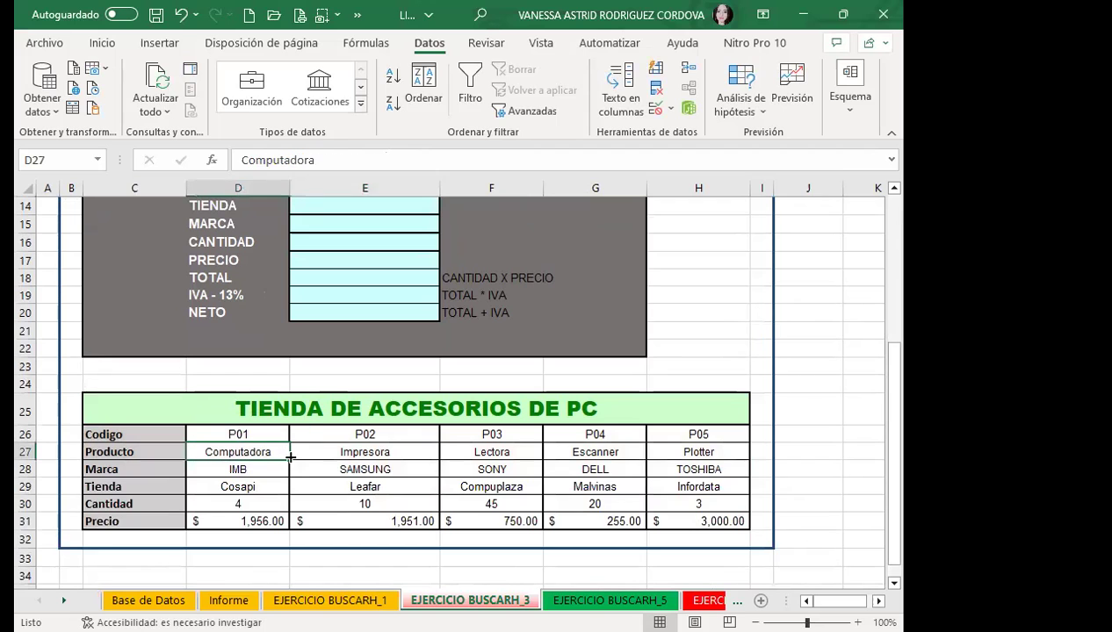
{"action": "scroll", "coordinate": [325, 377], "scroll_direction": "up", "scroll_amount": 2}
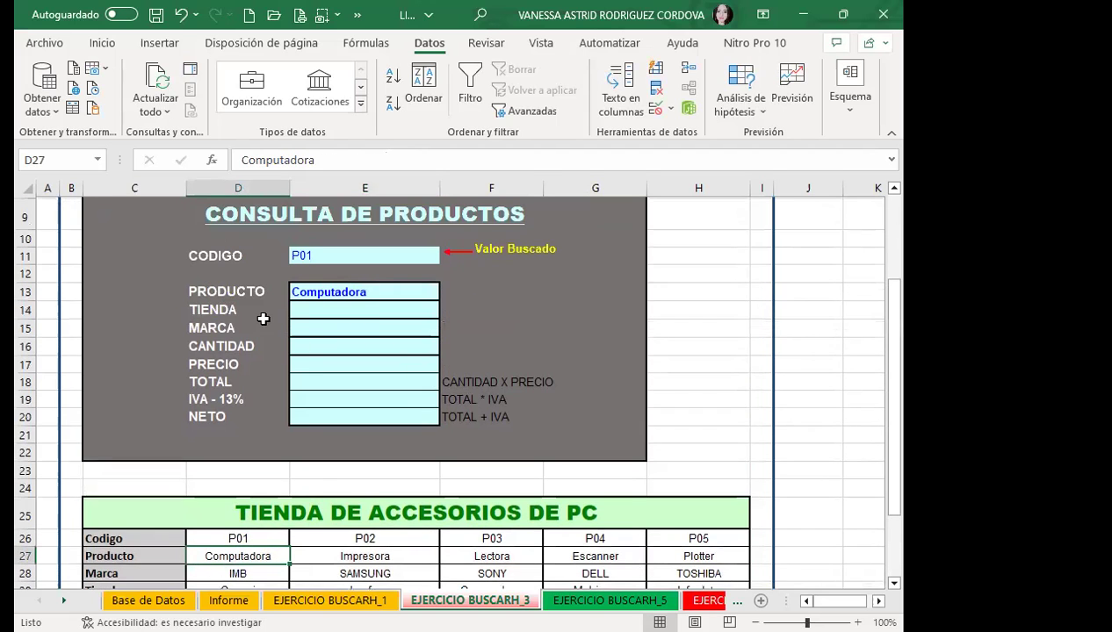
{"action": "scroll", "coordinate": [340, 383], "scroll_direction": "down", "scroll_amount": 2}
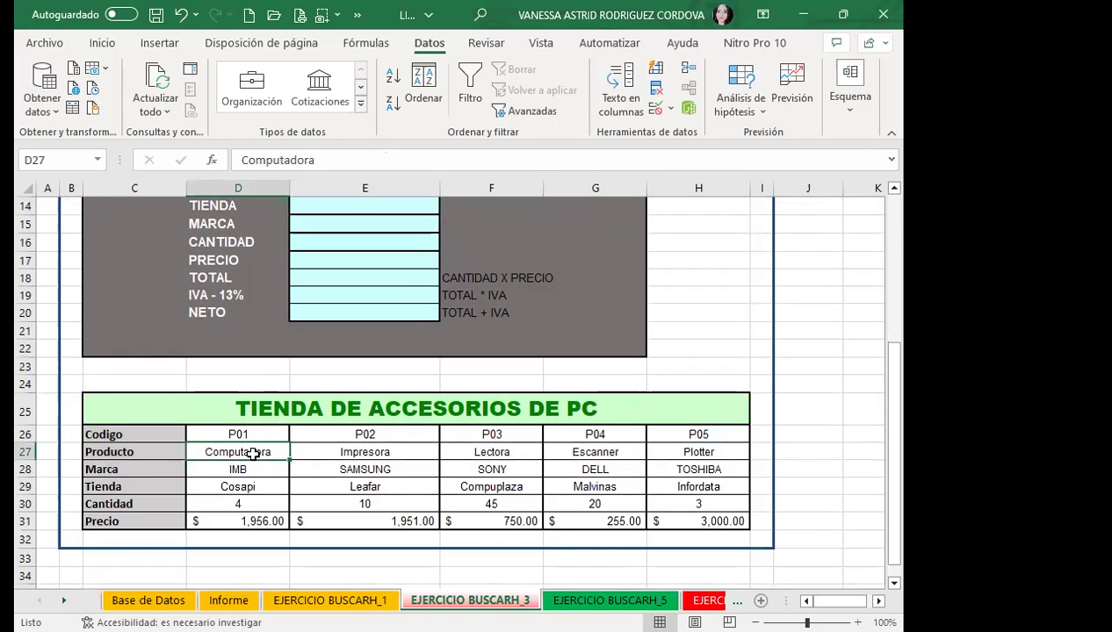
{"action": "scroll", "coordinate": [253, 454], "scroll_direction": "up", "scroll_amount": 2}
{"action": "left_click", "coordinate": [304, 310]}
{"action": "left_click", "coordinate": [401, 255]}
{"action": "left_click", "coordinate": [447, 256]}
{"action": "left_click", "coordinate": [317, 276]}
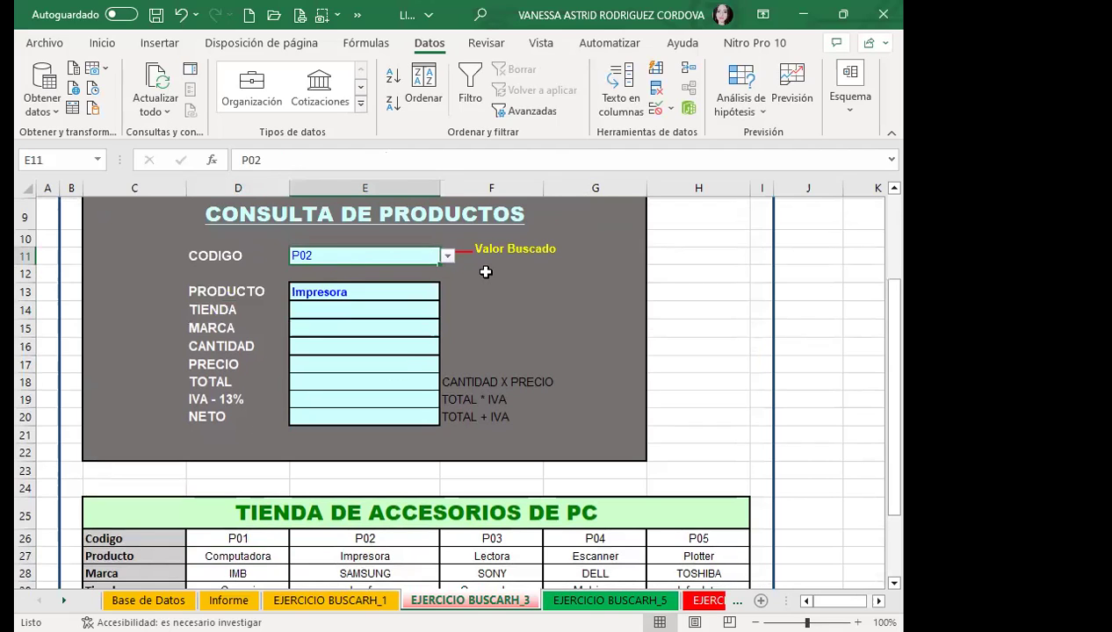
{"action": "scroll", "coordinate": [314, 447], "scroll_direction": "down", "scroll_amount": 2}
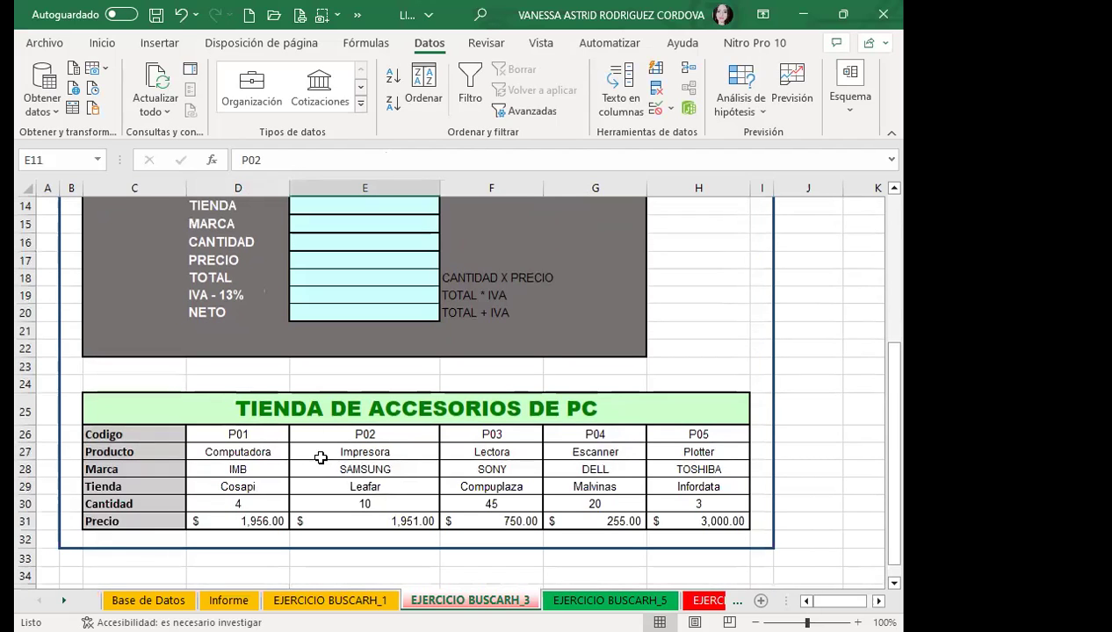
{"action": "scroll", "coordinate": [321, 458], "scroll_direction": "up", "scroll_amount": 3}
{"action": "left_click", "coordinate": [445, 307]}
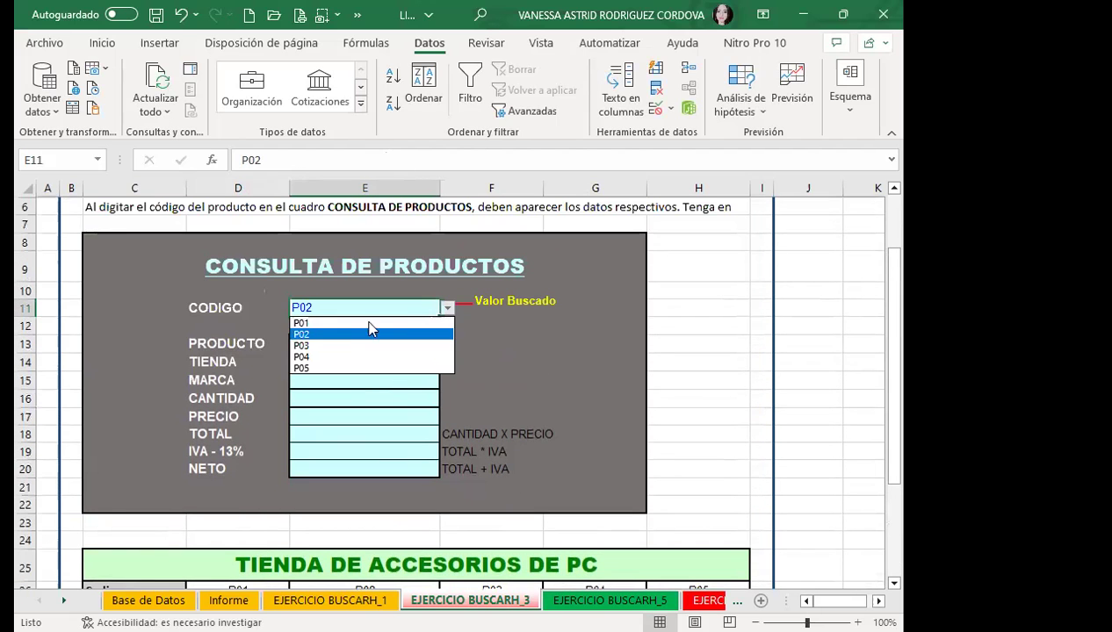
{"action": "left_click", "coordinate": [303, 345]}
{"action": "scroll", "coordinate": [375, 378], "scroll_direction": "down", "scroll_amount": 2}
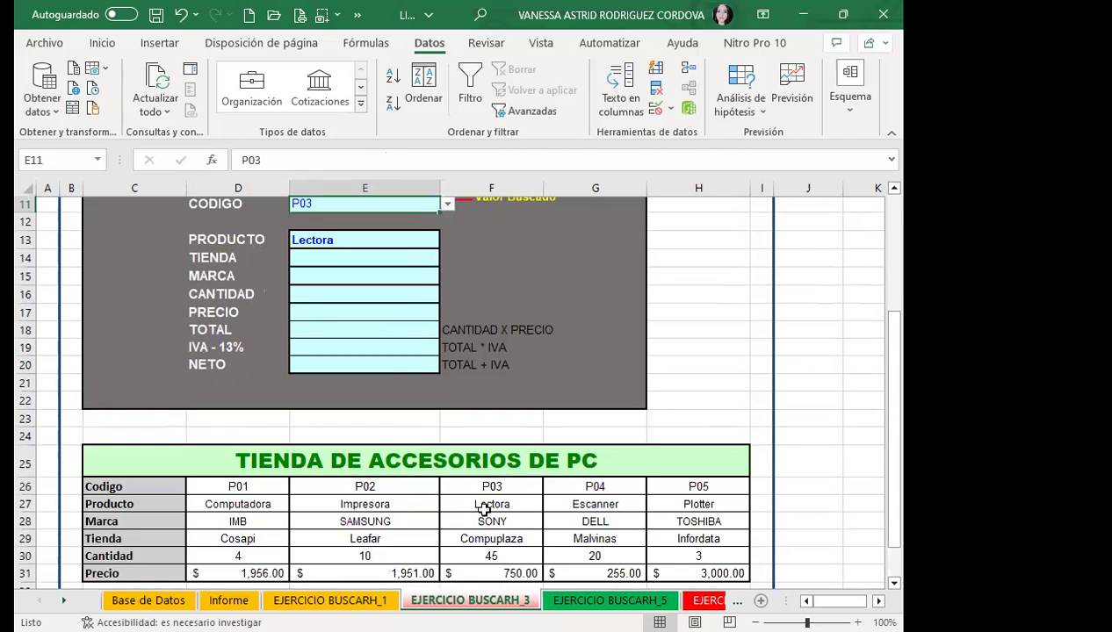
{"action": "scroll", "coordinate": [373, 352], "scroll_direction": "up", "scroll_amount": 1}
{"action": "left_click", "coordinate": [447, 256]}
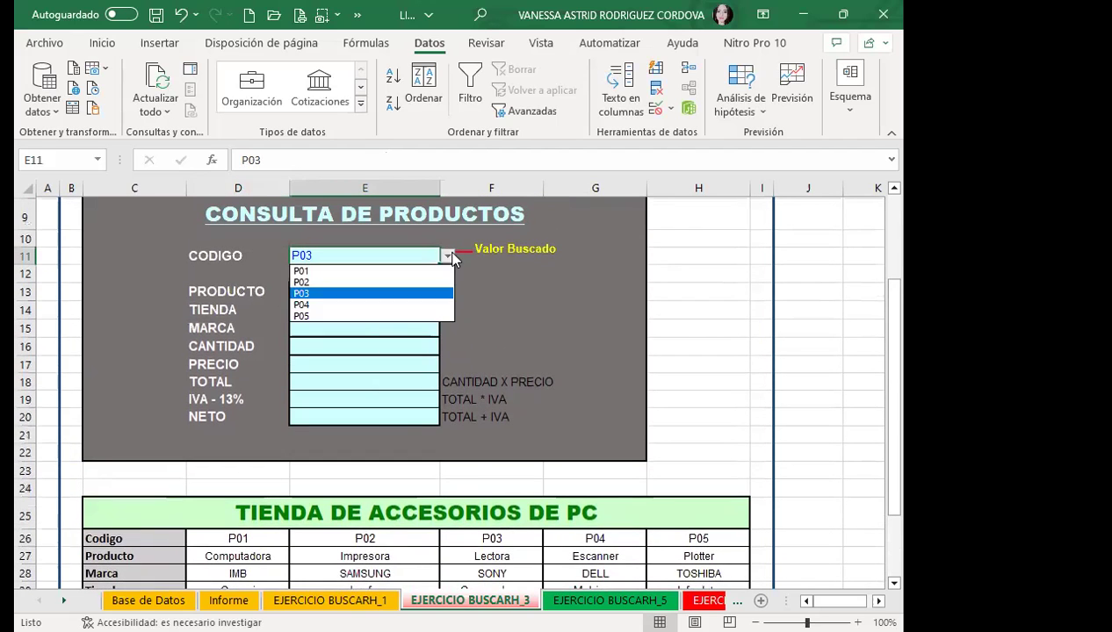
{"action": "left_click", "coordinate": [303, 316]}
{"action": "scroll", "coordinate": [303, 315], "scroll_direction": "down", "scroll_amount": 2}
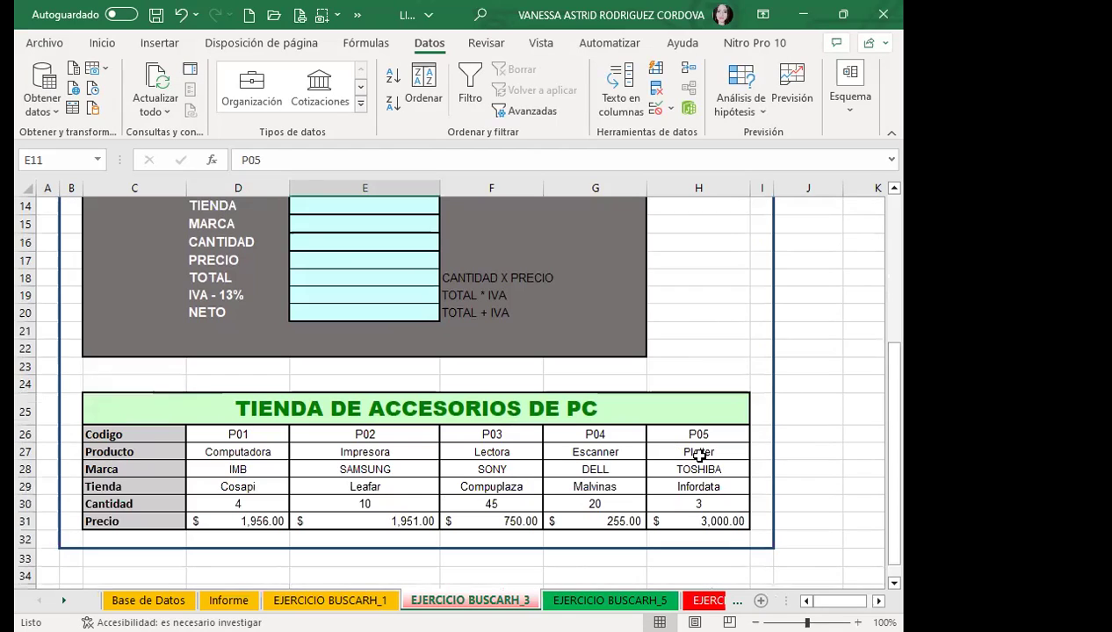
{"action": "scroll", "coordinate": [344, 425], "scroll_direction": "up", "scroll_amount": 2}
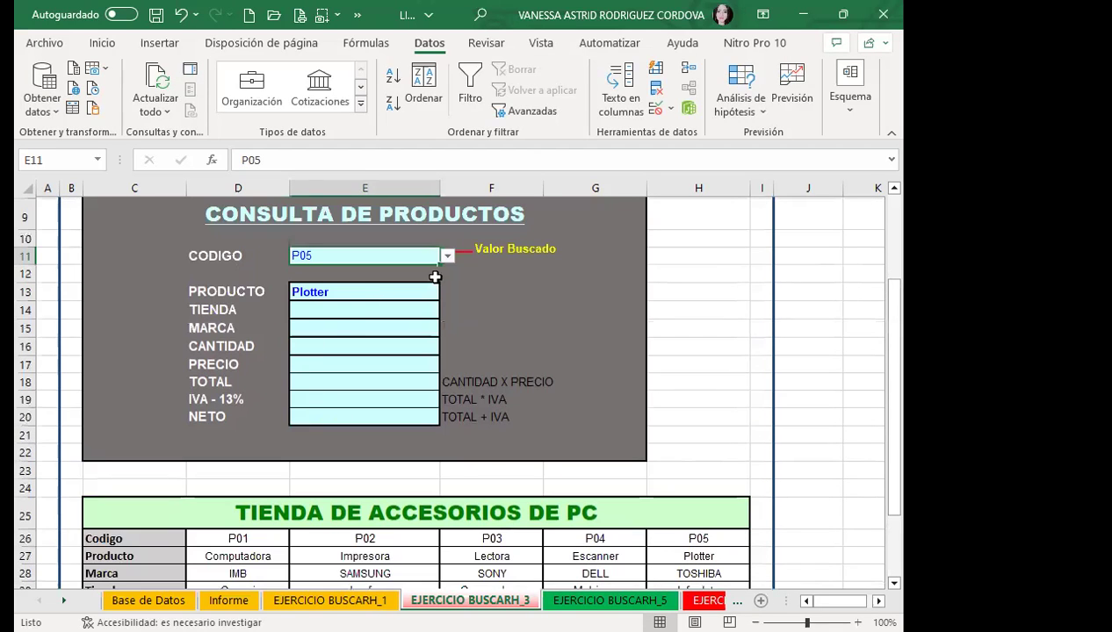
{"action": "left_click", "coordinate": [447, 256]}
{"action": "left_click", "coordinate": [299, 263]}
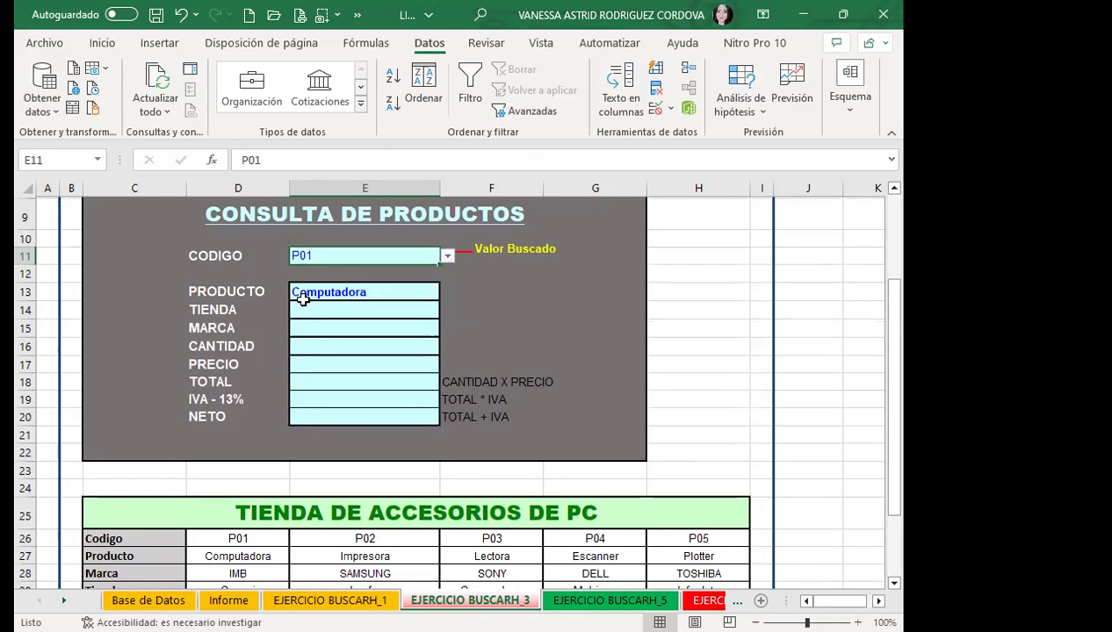
{"action": "left_click", "coordinate": [298, 316]}
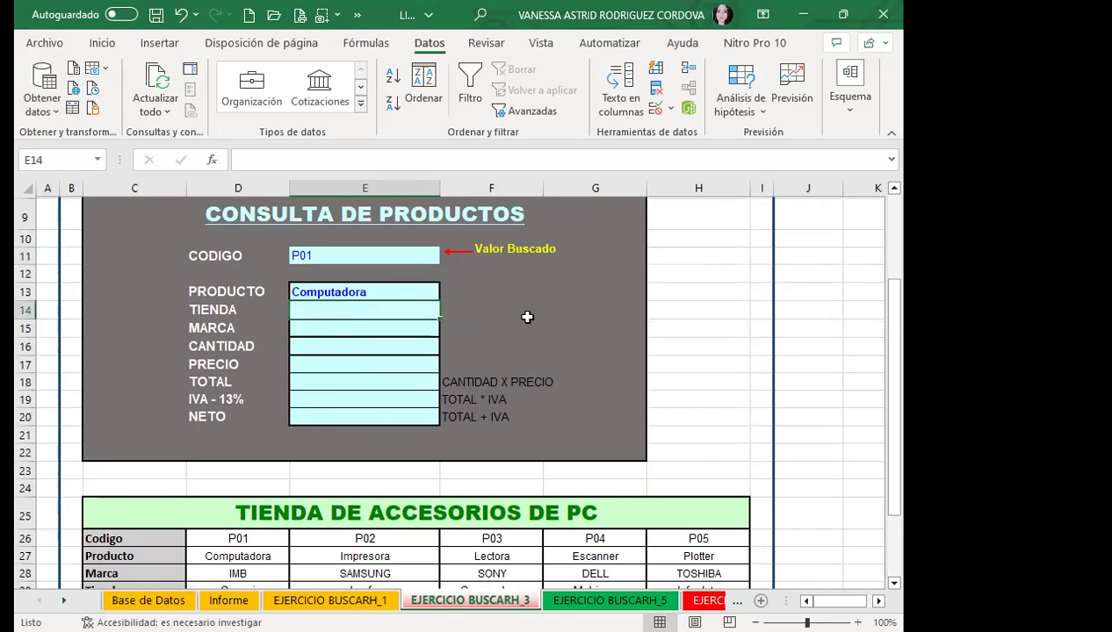
Start a BUSCARH lookup in E14 on code E11 across the table C26:H31
{"action": "type", "text": "="}
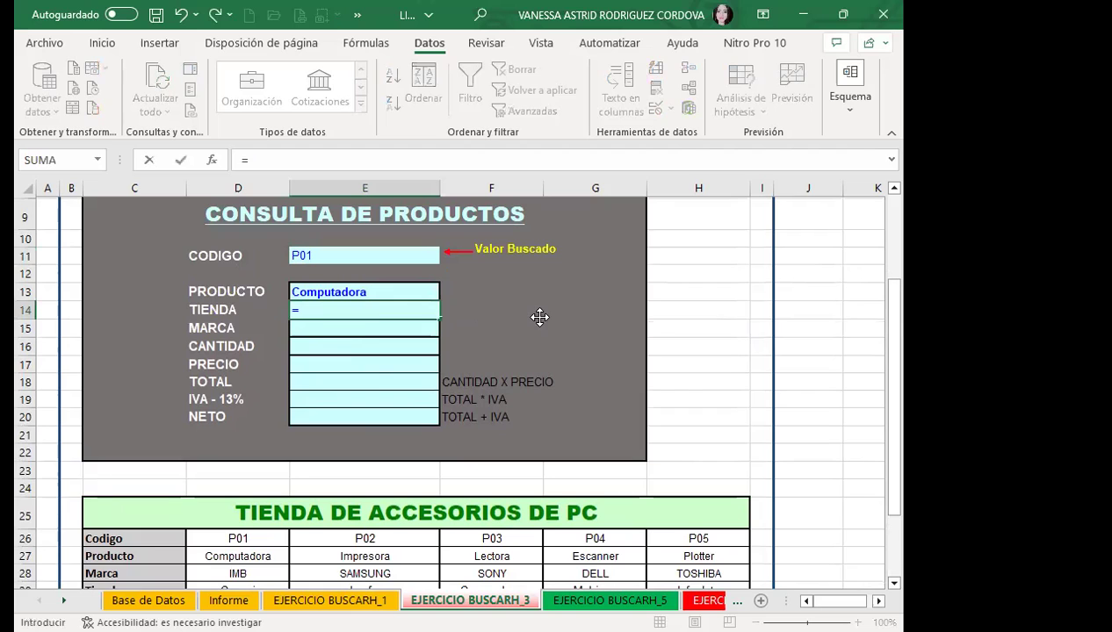
{"action": "type", "text": "BUSC"}
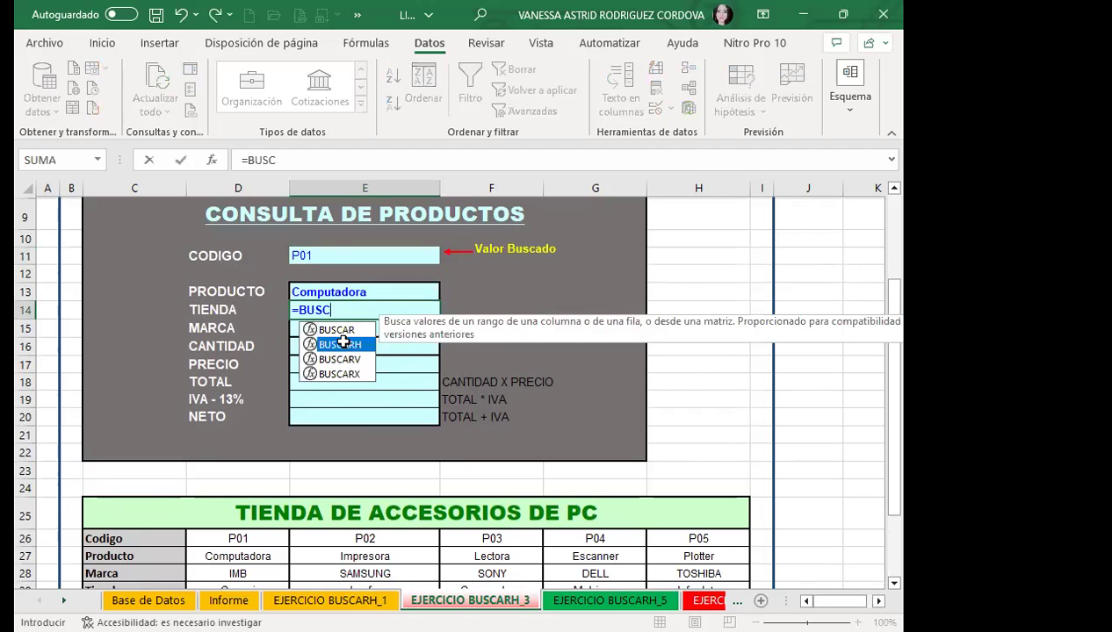
{"action": "double_click", "coordinate": [341, 344]}
{"action": "left_click", "coordinate": [338, 255]}
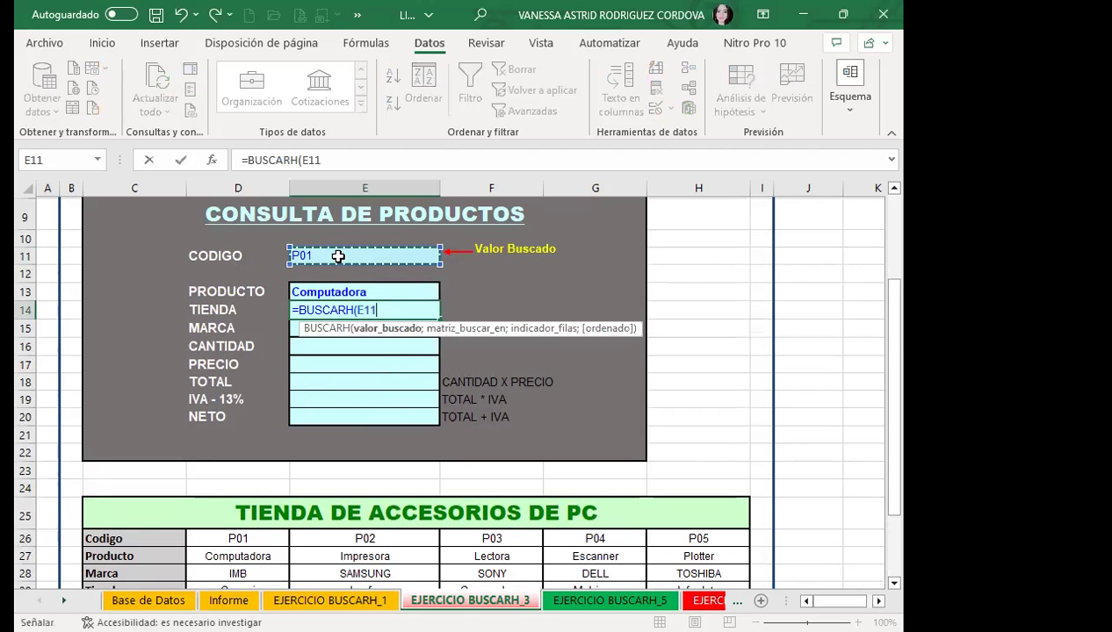
{"action": "type", "text": ";"}
{"action": "scroll", "coordinate": [338, 255], "scroll_direction": "down", "scroll_amount": 3}
{"action": "left_click", "coordinate": [139, 382]}
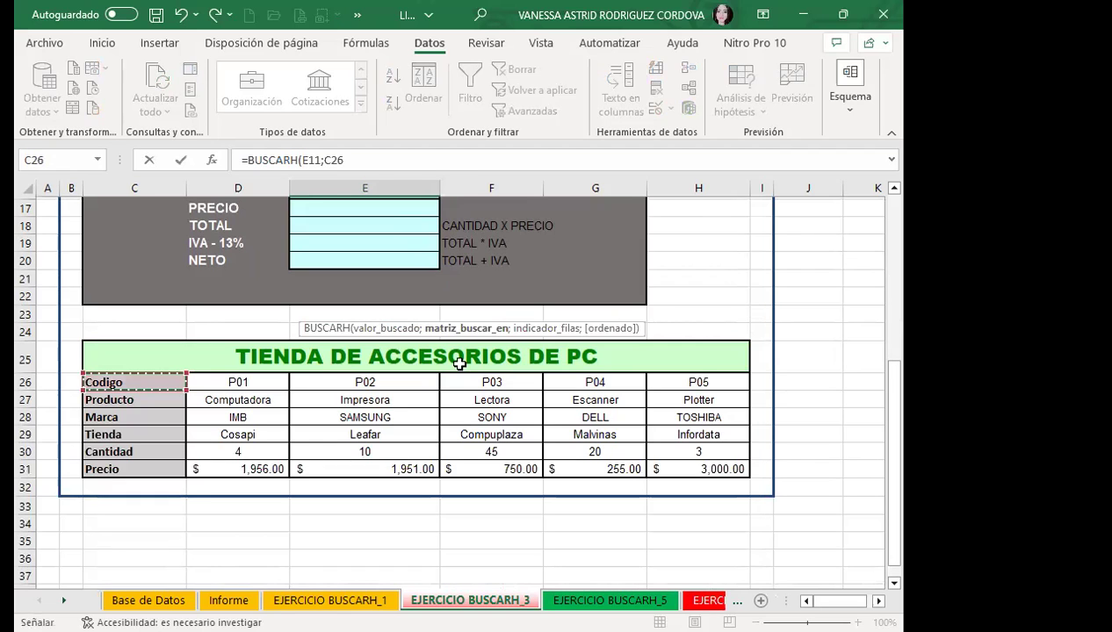
{"action": "key", "text": "ctrl+shift+Down"}
{"action": "key", "text": "ctrl+shift+Right"}
Finish it with row index 4 and exact match 0 so TIENDA shows Cosapi
{"action": "scroll", "coordinate": [436, 391], "scroll_direction": "up", "scroll_amount": 4}
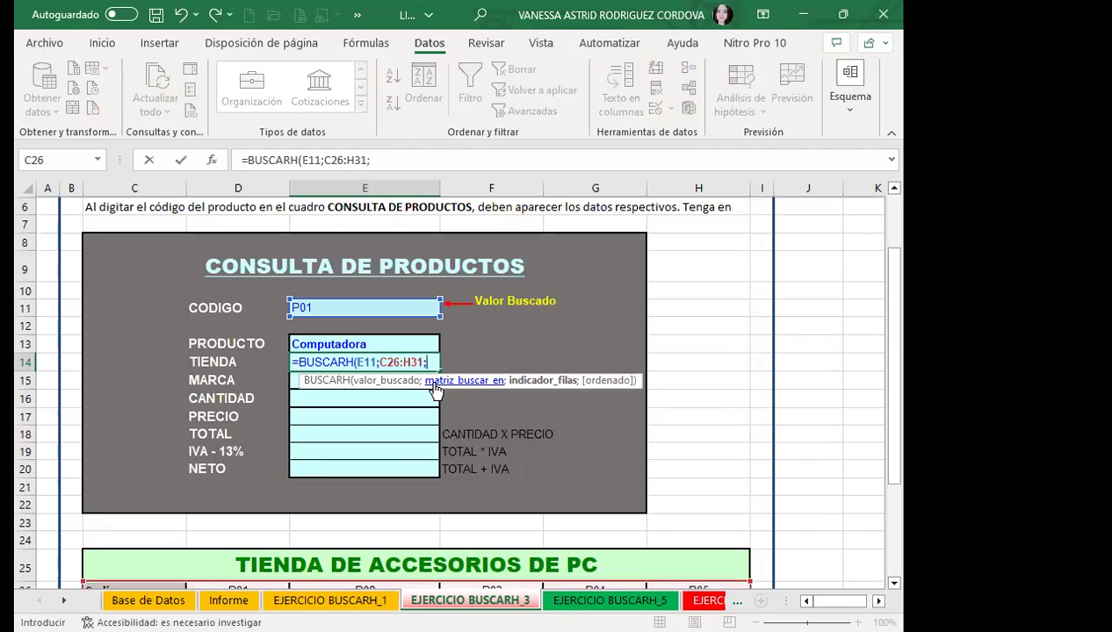
{"action": "type", "text": ";"}
{"action": "scroll", "coordinate": [230, 383], "scroll_direction": "down", "scroll_amount": 2}
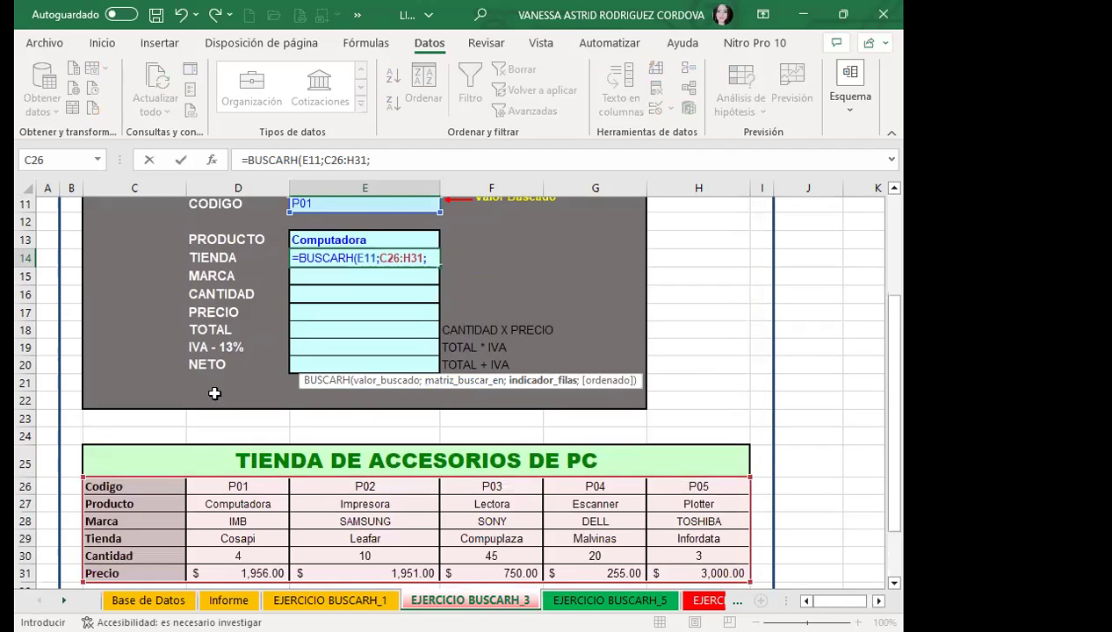
{"action": "scroll", "coordinate": [132, 474], "scroll_direction": "down", "scroll_amount": 2}
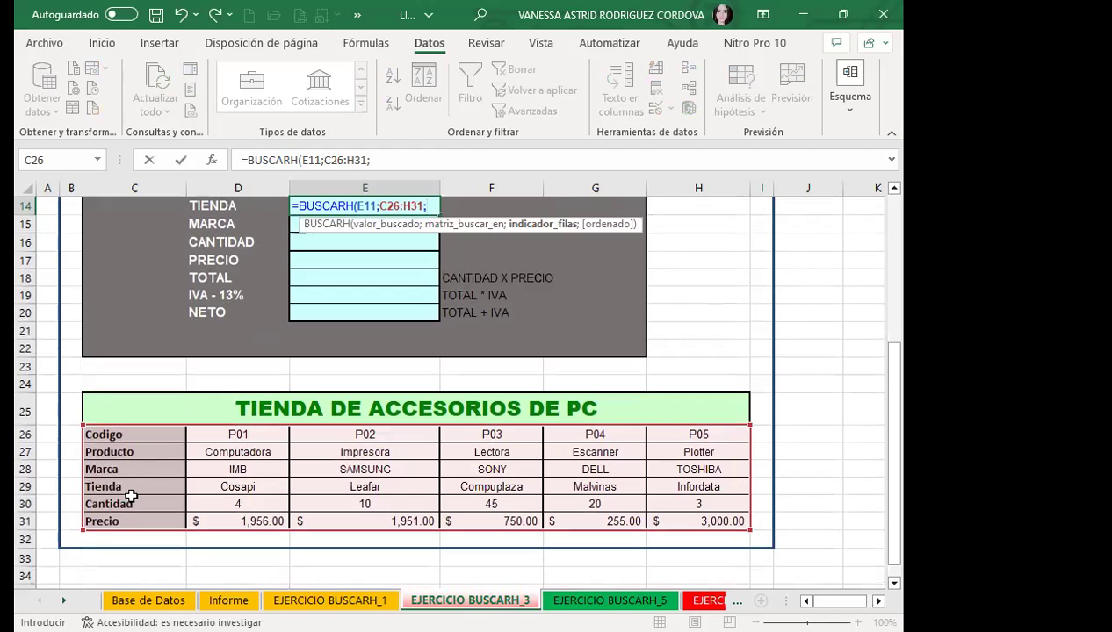
{"action": "type", "text": "4"}
{"action": "type", "text": ";0"}
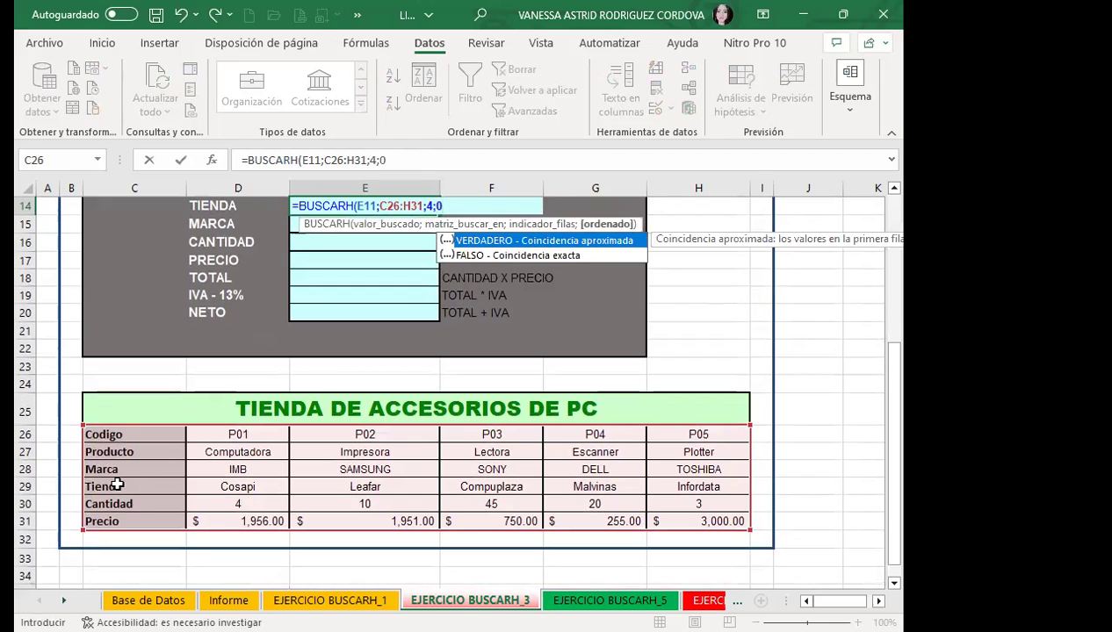
{"action": "key", "text": "Return"}
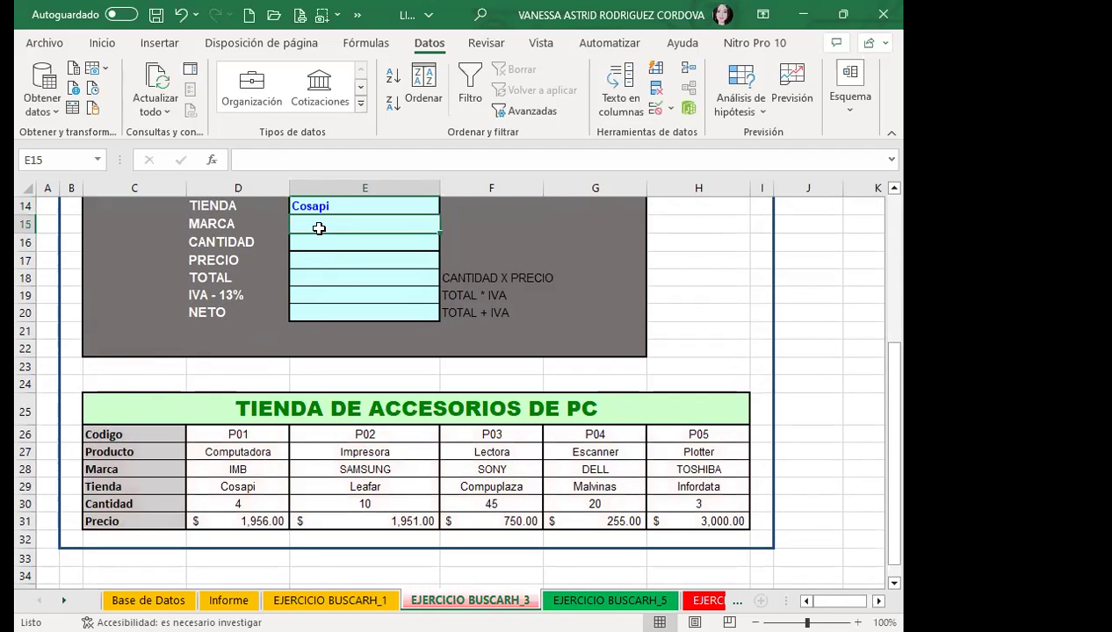
{"action": "type", "text": "="}
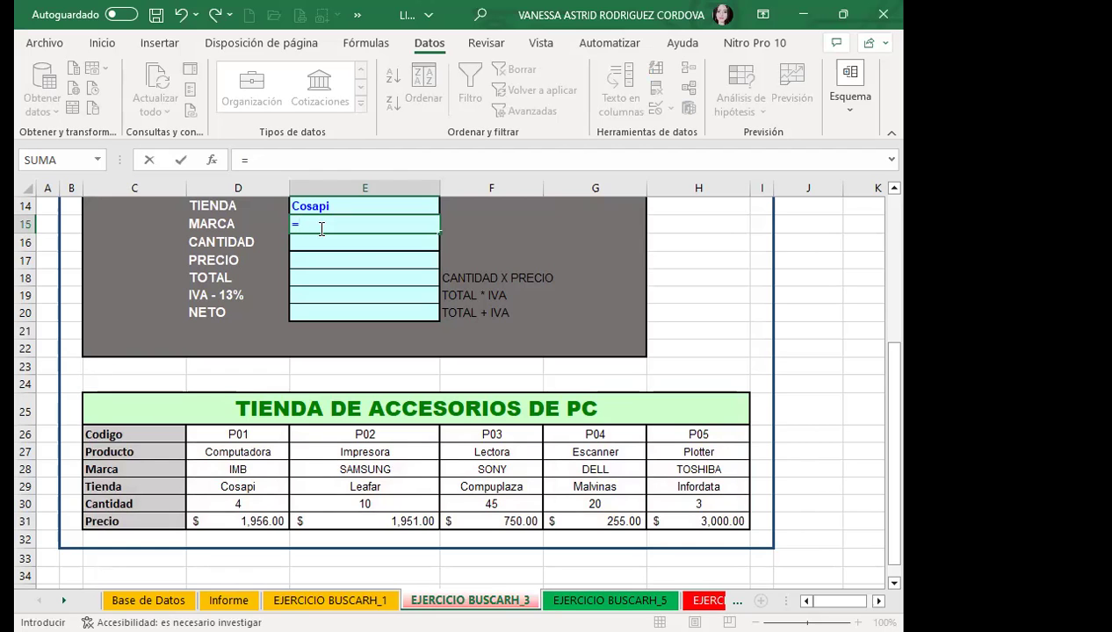
Cancel the pending E15 entry and name the table C26:H31 'TIENDA' in the Name Box
{"action": "scroll", "coordinate": [322, 229], "scroll_direction": "up", "scroll_amount": 2}
{"action": "scroll", "coordinate": [319, 334], "scroll_direction": "up", "scroll_amount": 1}
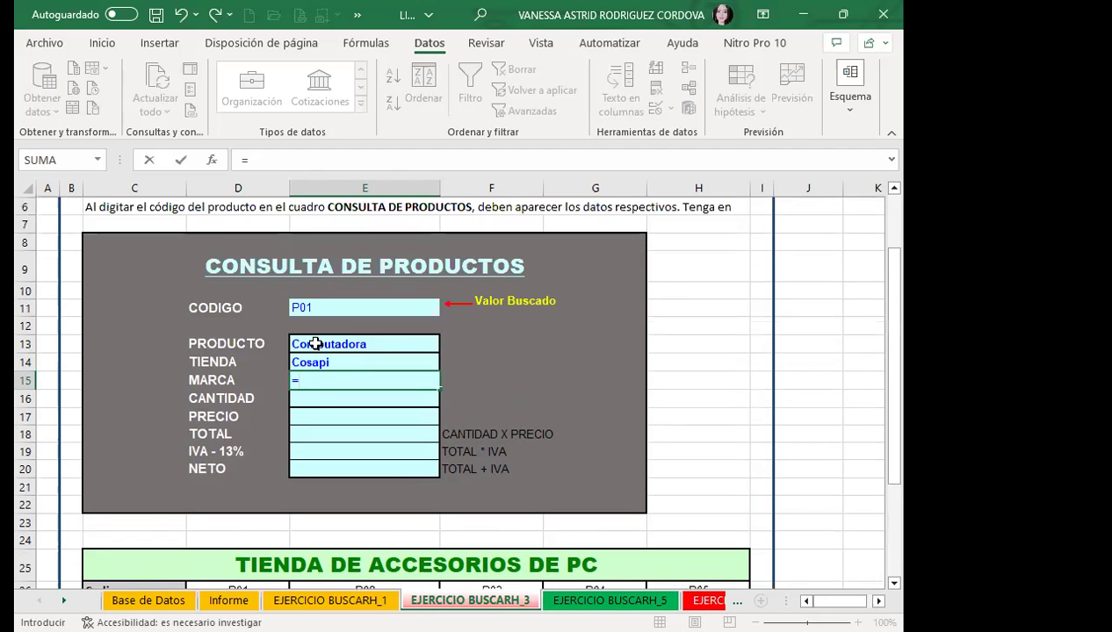
{"action": "key", "text": "BackSpace"}
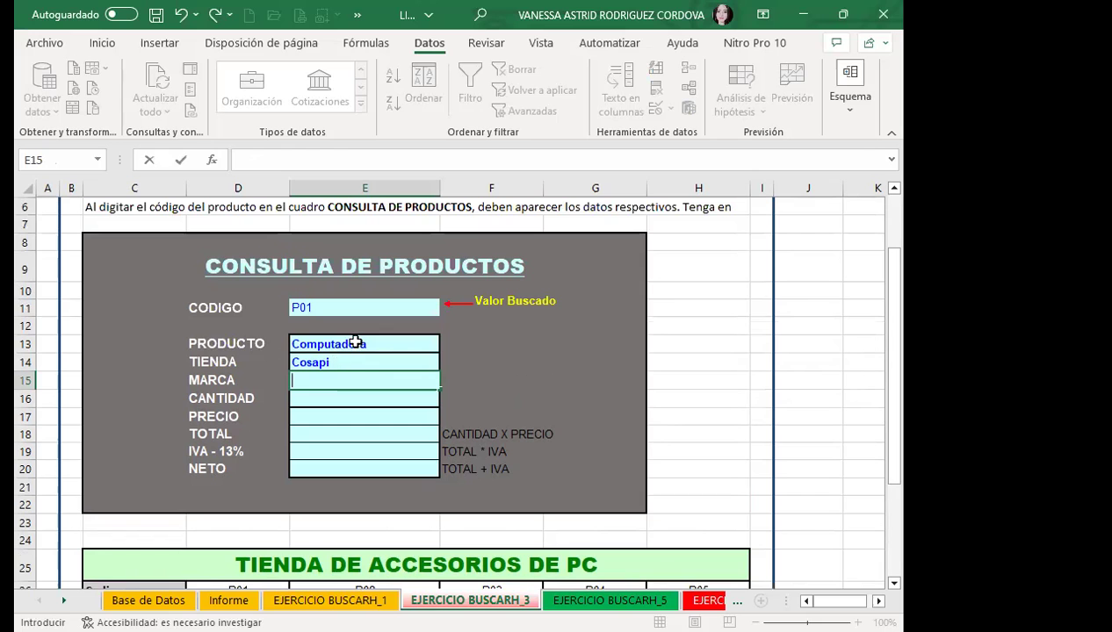
{"action": "left_click", "coordinate": [358, 344]}
{"action": "scroll", "coordinate": [316, 348], "scroll_direction": "down", "scroll_amount": 1}
{"action": "scroll", "coordinate": [316, 347], "scroll_direction": "down", "scroll_amount": 4}
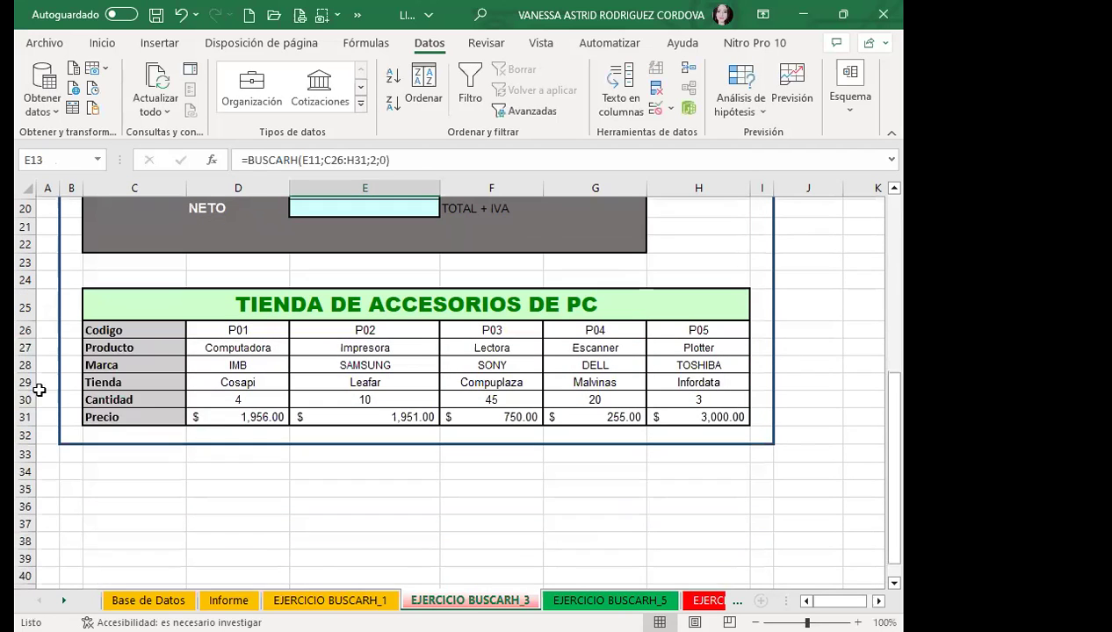
{"action": "left_click", "coordinate": [114, 326]}
{"action": "left_click_drag", "start_coordinate": [114, 325], "coordinate": [699, 417]}
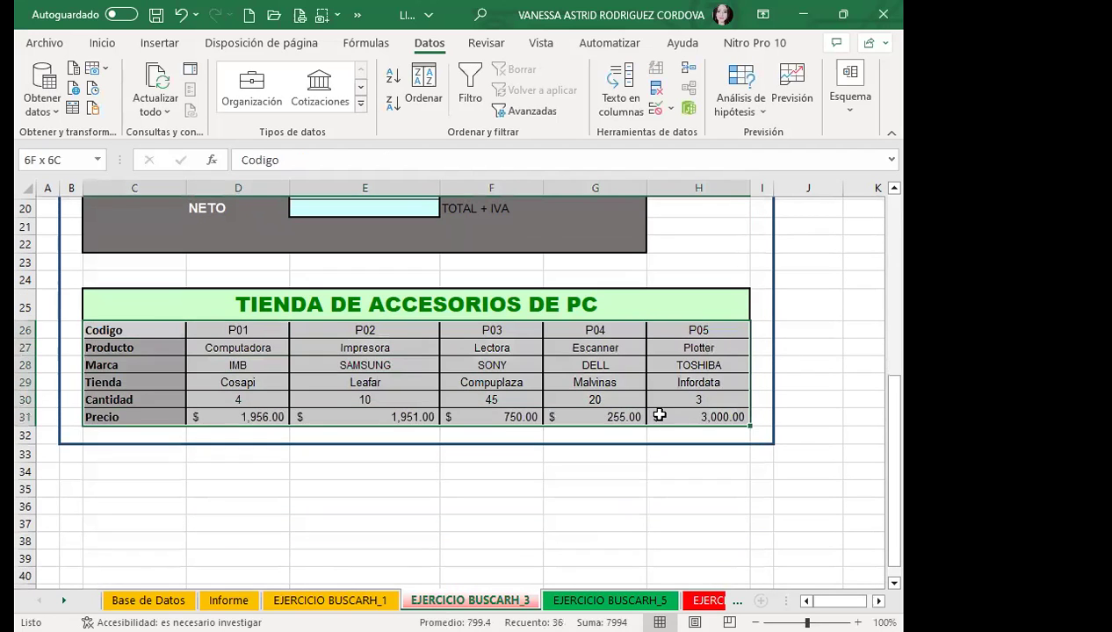
{"action": "left_click", "coordinate": [54, 161]}
{"action": "type", "text": "TIENDA"}
{"action": "key", "text": "Return"}
{"action": "scroll", "coordinate": [293, 329], "scroll_direction": "up", "scroll_amount": 4}
{"action": "left_click", "coordinate": [333, 254]}
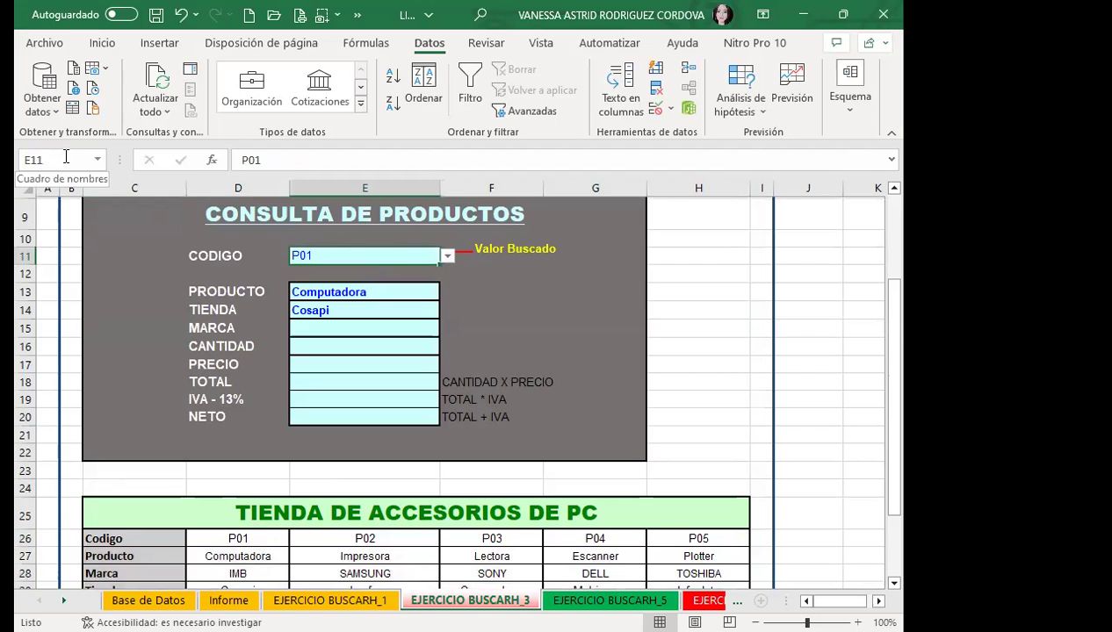
Rewrite E13 as =BUSCARH($E$11;TIENDA;2;0) with an absolute E11 and the TIENDA range
{"action": "left_click", "coordinate": [359, 288]}
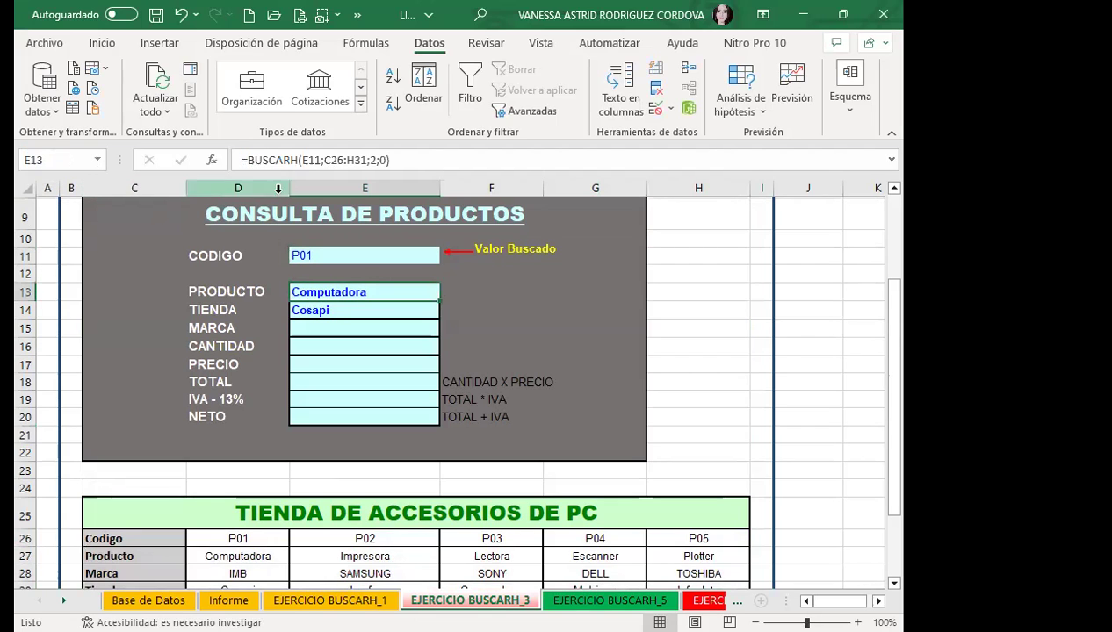
{"action": "left_click", "coordinate": [307, 160]}
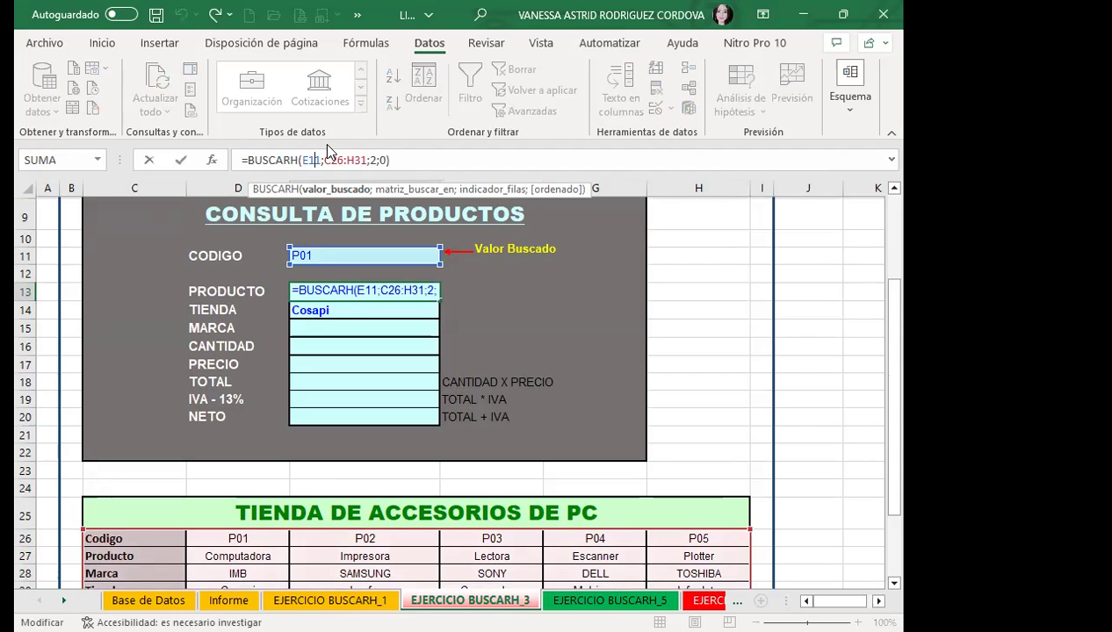
{"action": "key", "text": "F5"}
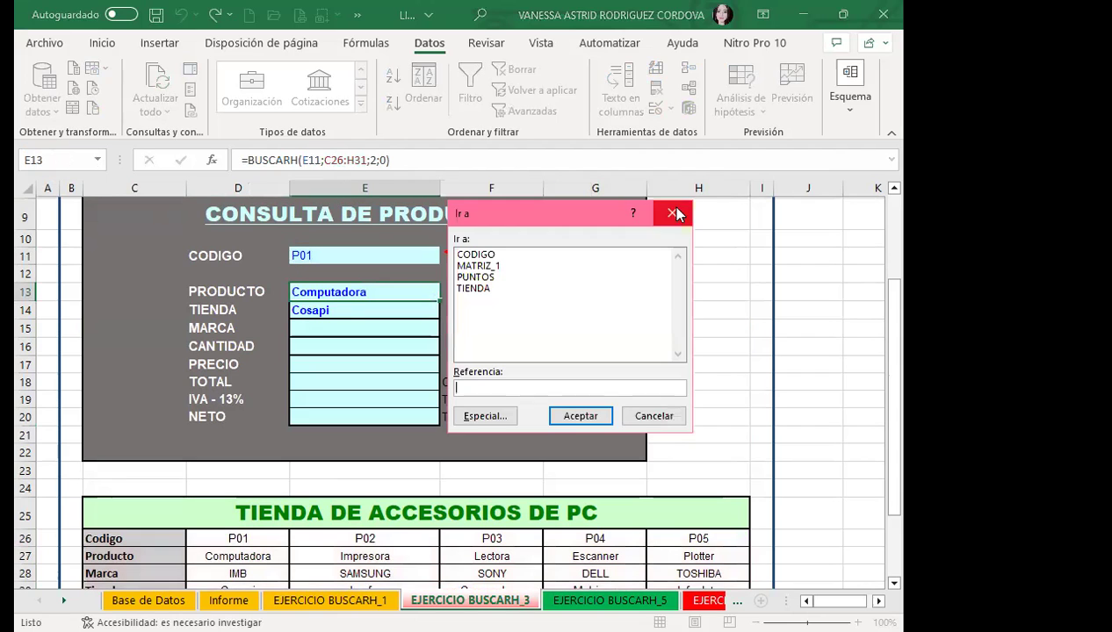
{"action": "left_click", "coordinate": [660, 212]}
{"action": "left_click", "coordinate": [310, 161]}
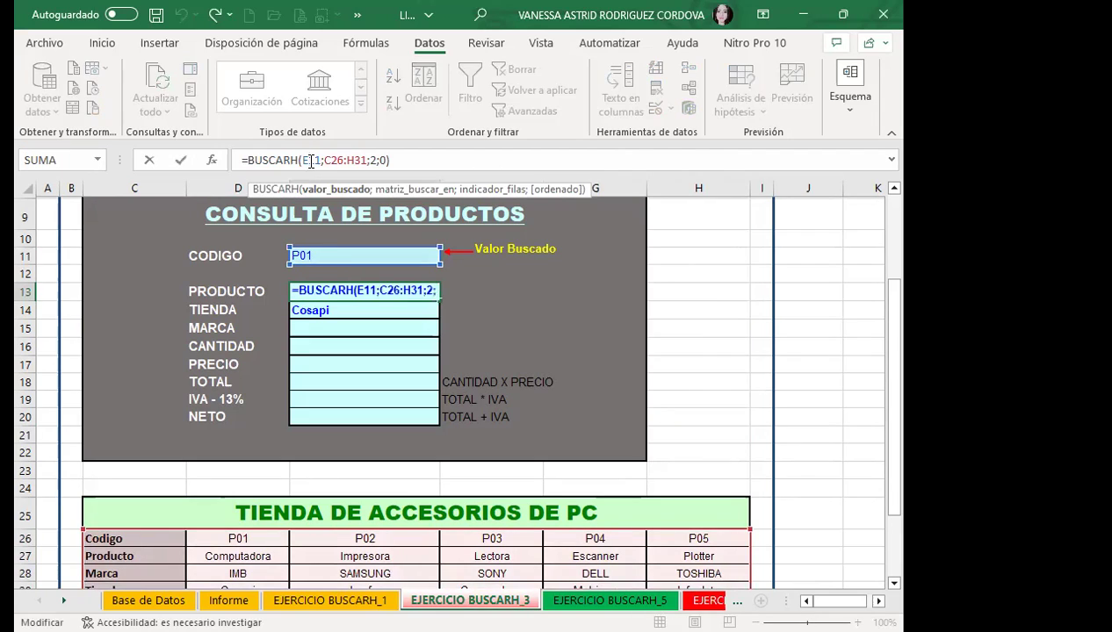
{"action": "key", "text": "F4"}
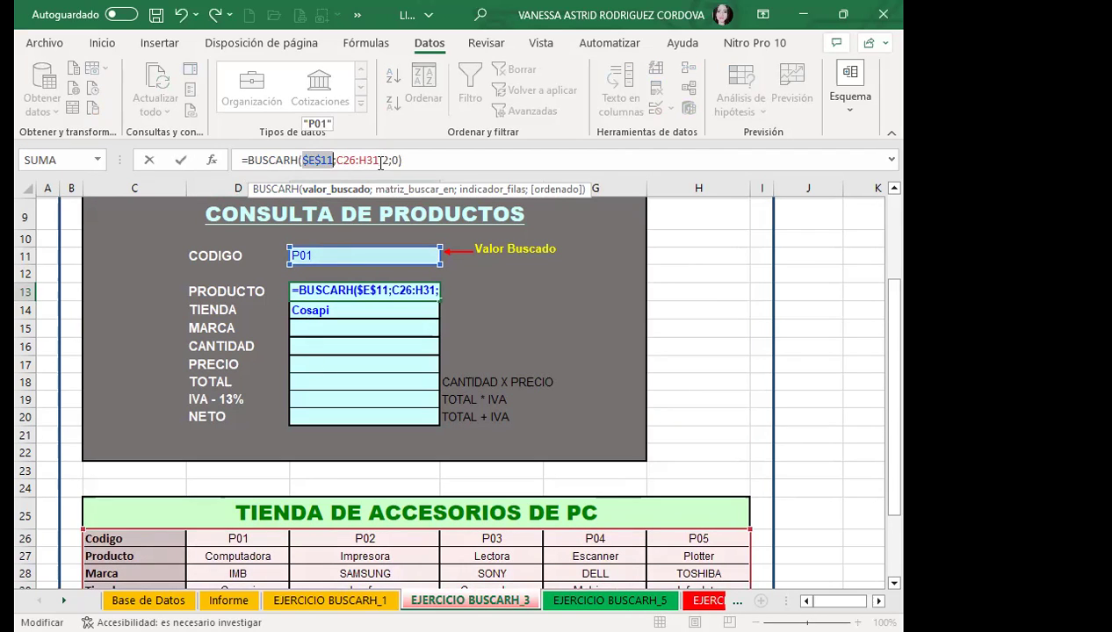
{"action": "key", "text": "BackSpace"}
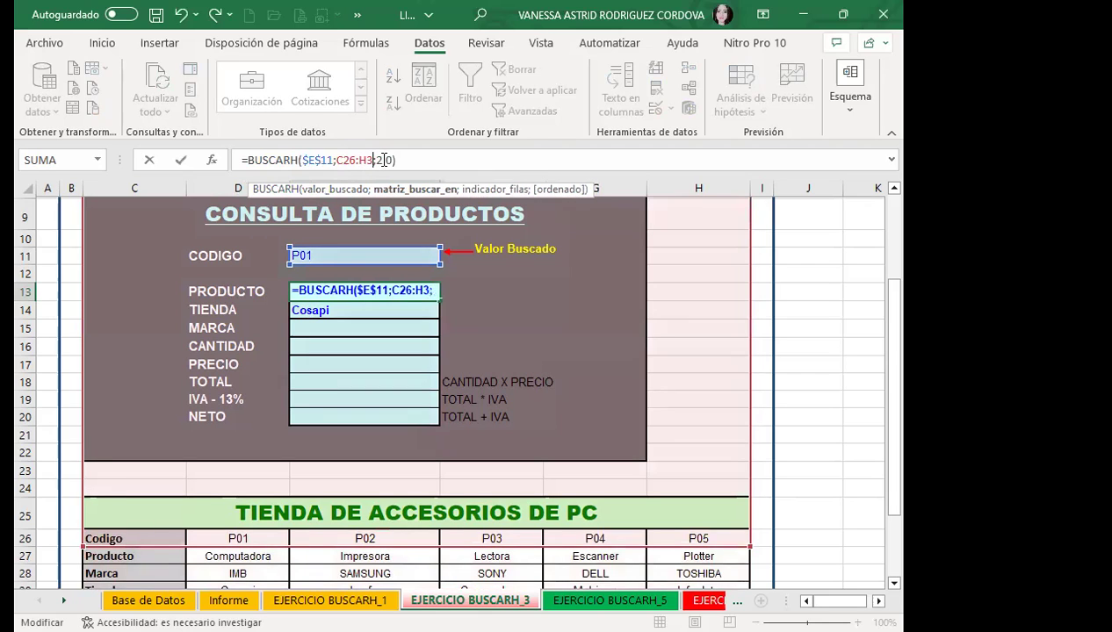
{"action": "key", "text": "BackSpace"}
{"action": "key", "text": "BackSpace"}
{"action": "key", "text": "BackSpace"}
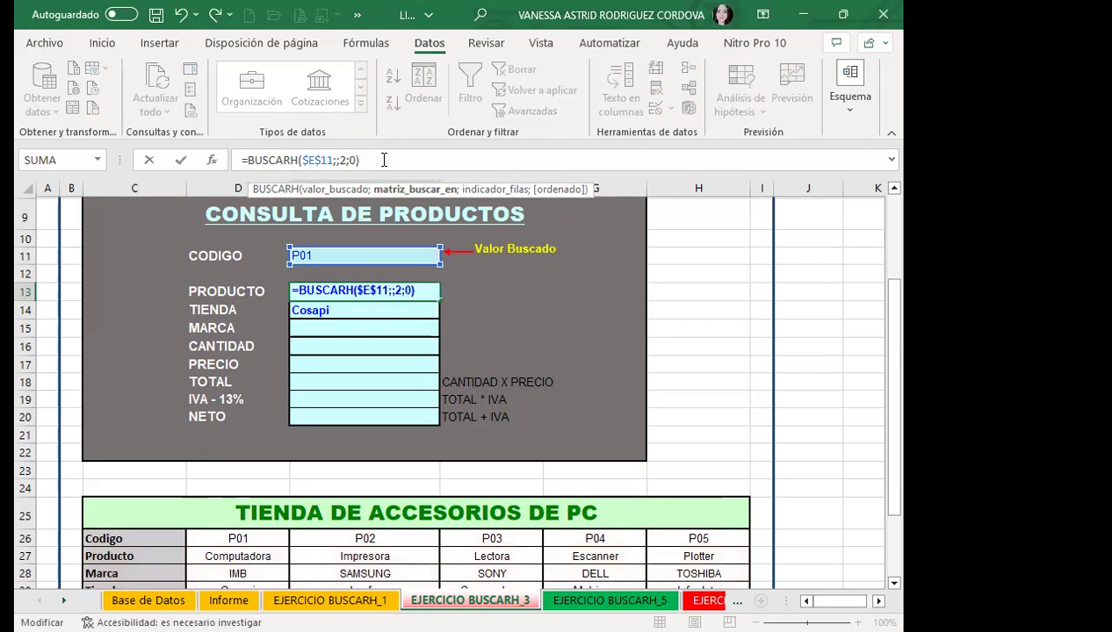
{"action": "type", "text": "TIENDA"}
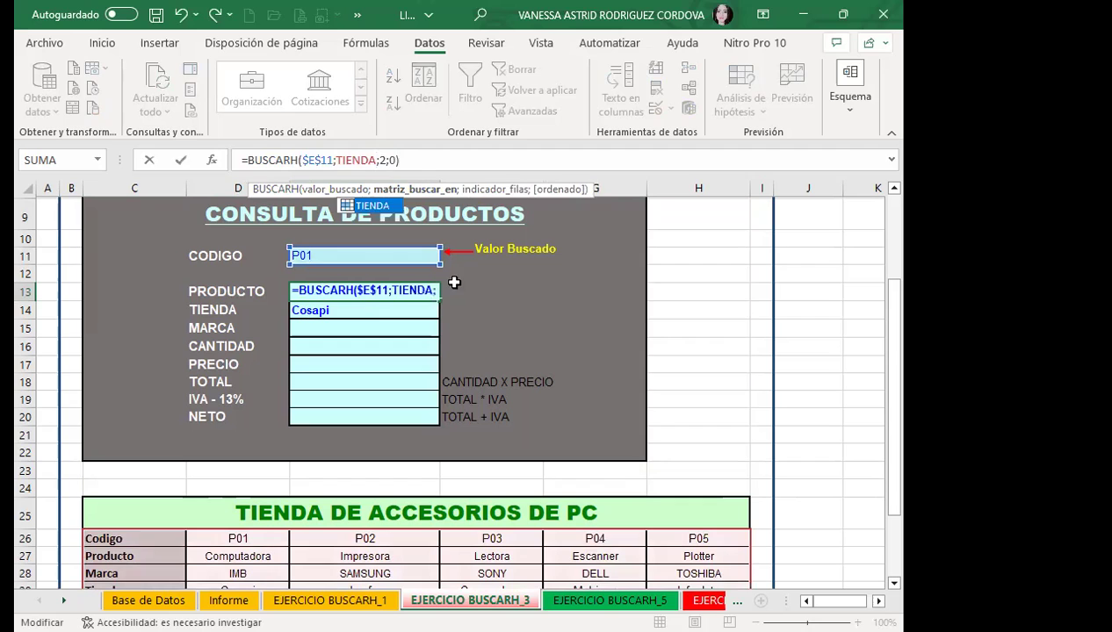
{"action": "key", "text": "Return"}
Fill the lookup down to E17 and change E14's row index to 4 so it shows Cosapi
{"action": "left_click", "coordinate": [392, 290]}
{"action": "left_click_drag", "start_coordinate": [439, 300], "coordinate": [438, 367]}
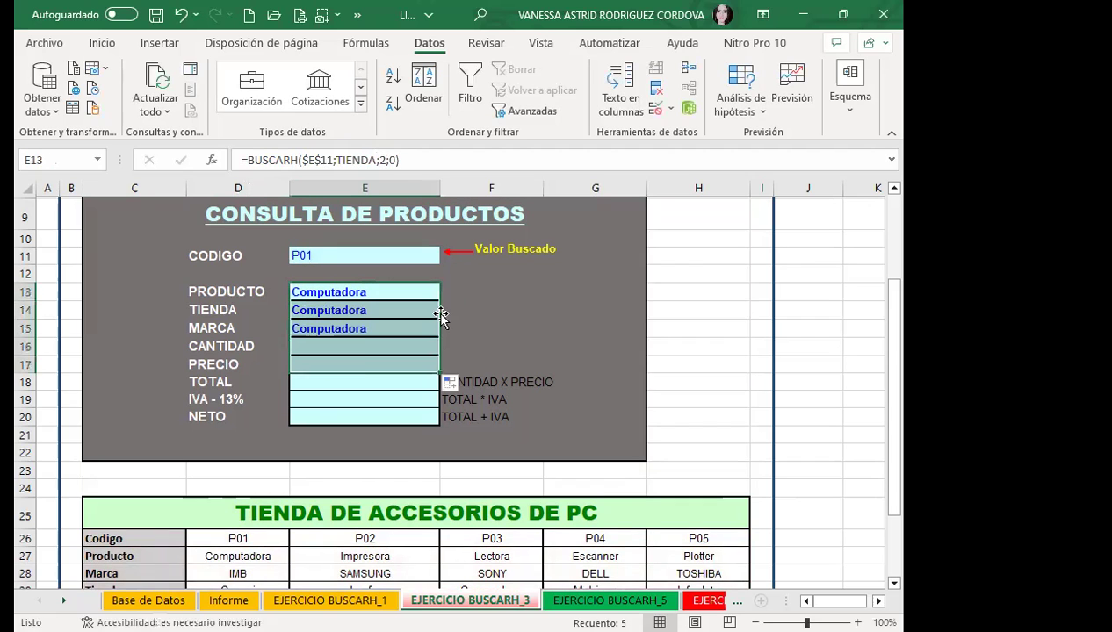
{"action": "left_click", "coordinate": [348, 312]}
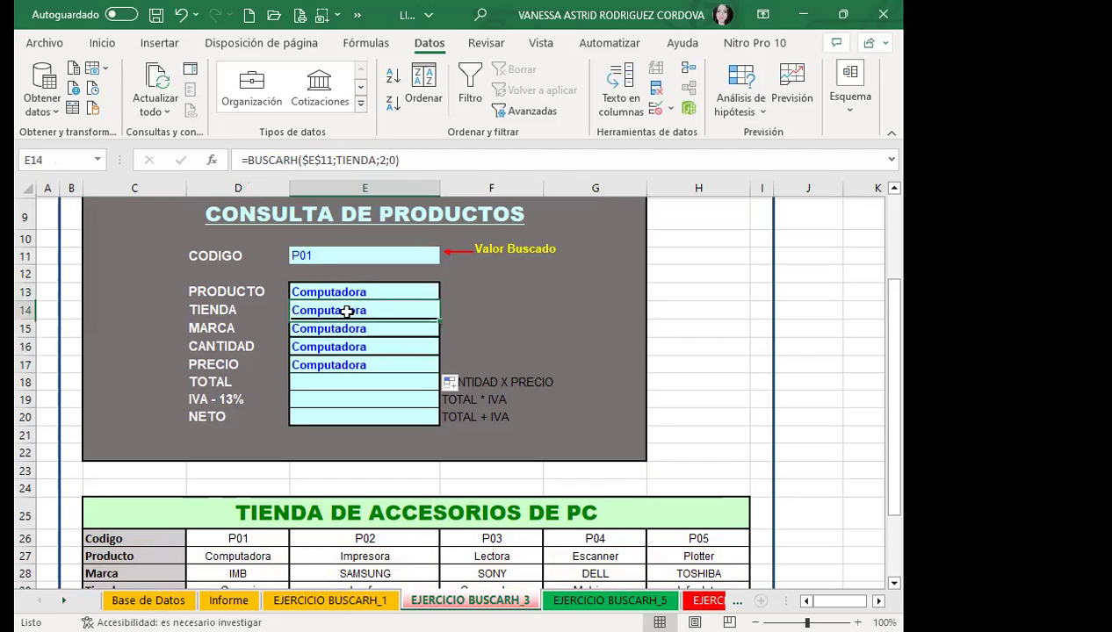
{"action": "left_click", "coordinate": [389, 159]}
{"action": "key", "text": "BackSpace"}
{"action": "type", "text": "4"}
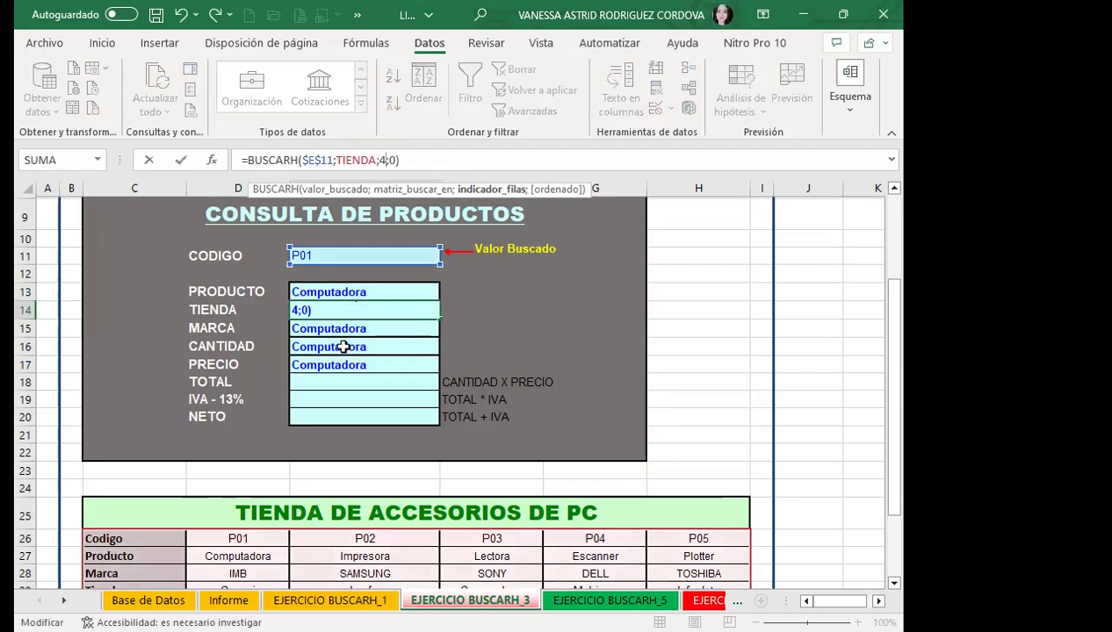
{"action": "key", "text": "Return"}
{"action": "left_click", "coordinate": [344, 290]}
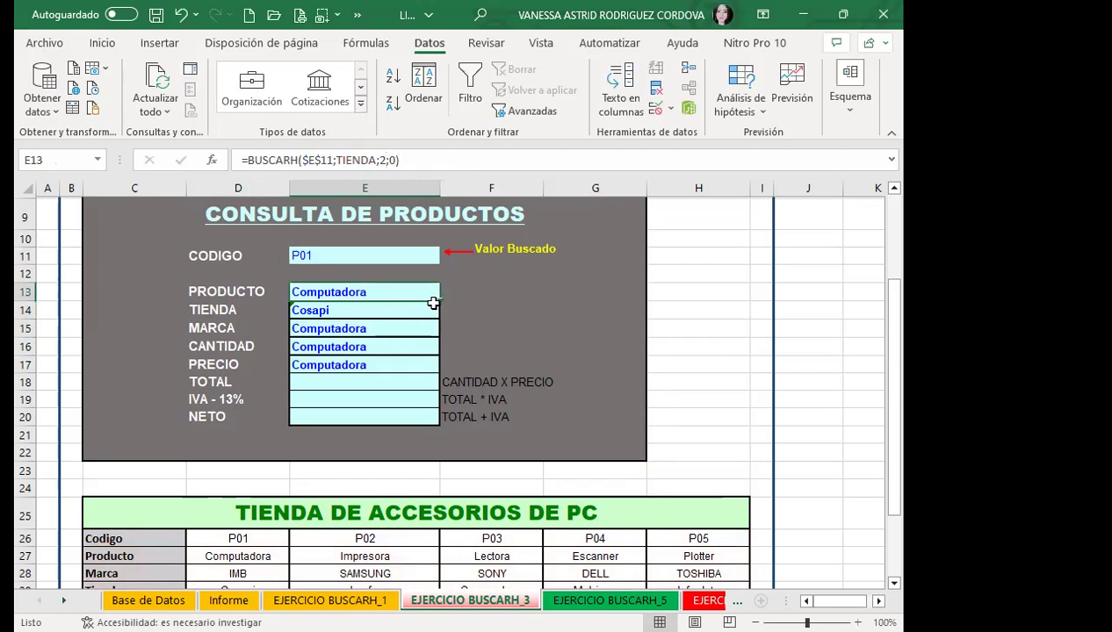
{"action": "left_click", "coordinate": [326, 333]}
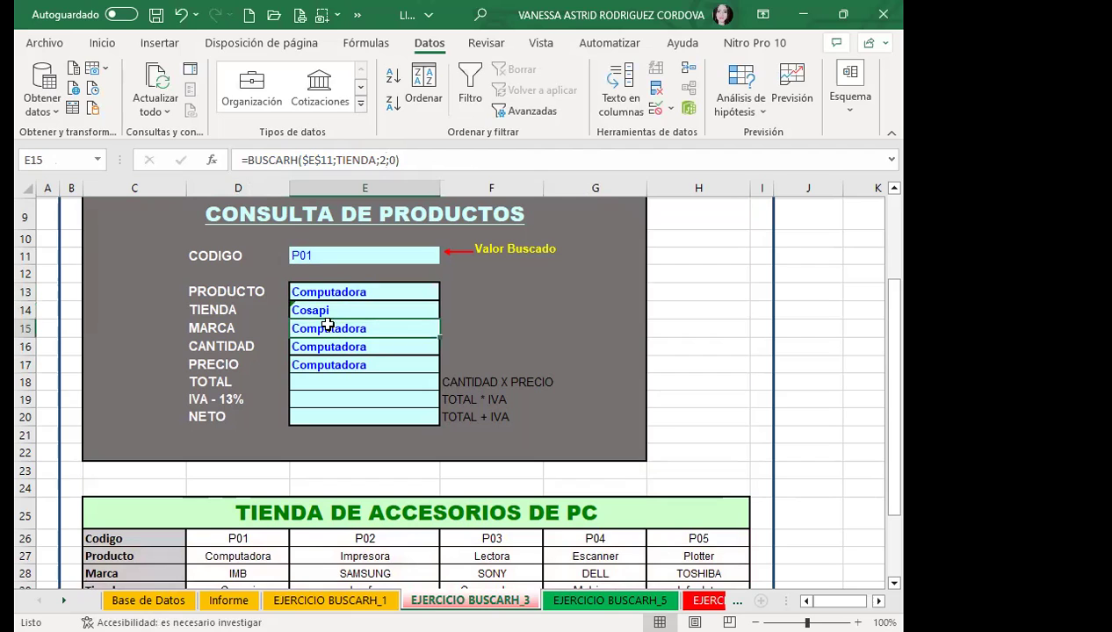
{"action": "left_click", "coordinate": [385, 159]}
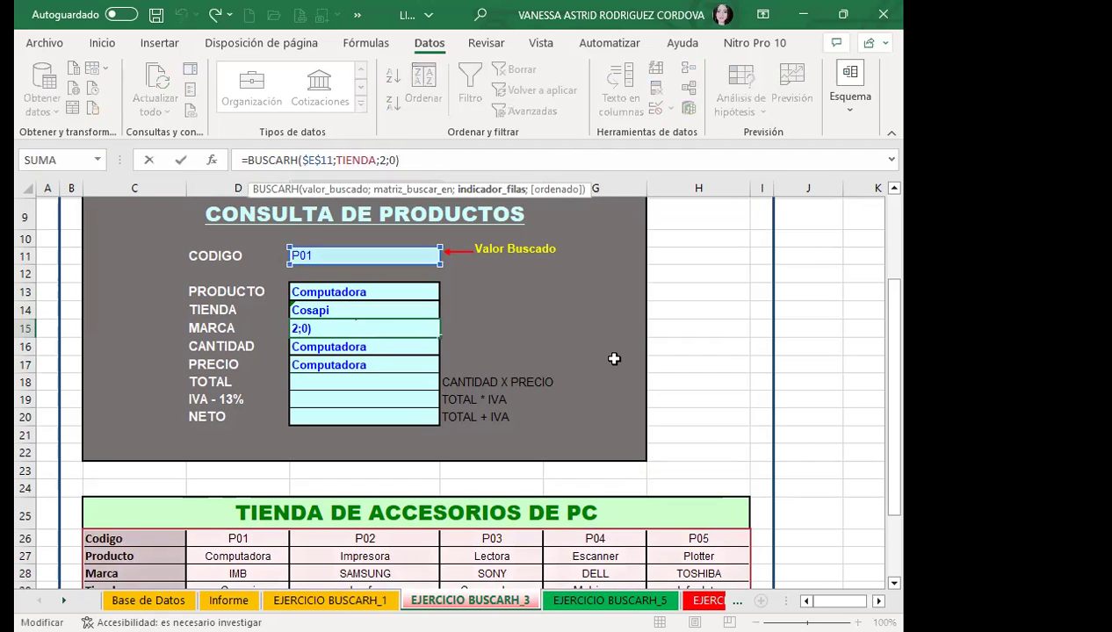
Change the MARCA lookup's row index to 3 so it shows IMB
{"action": "key", "text": "BackSpace"}
{"action": "scroll", "coordinate": [509, 481], "scroll_direction": "down", "scroll_amount": 2}
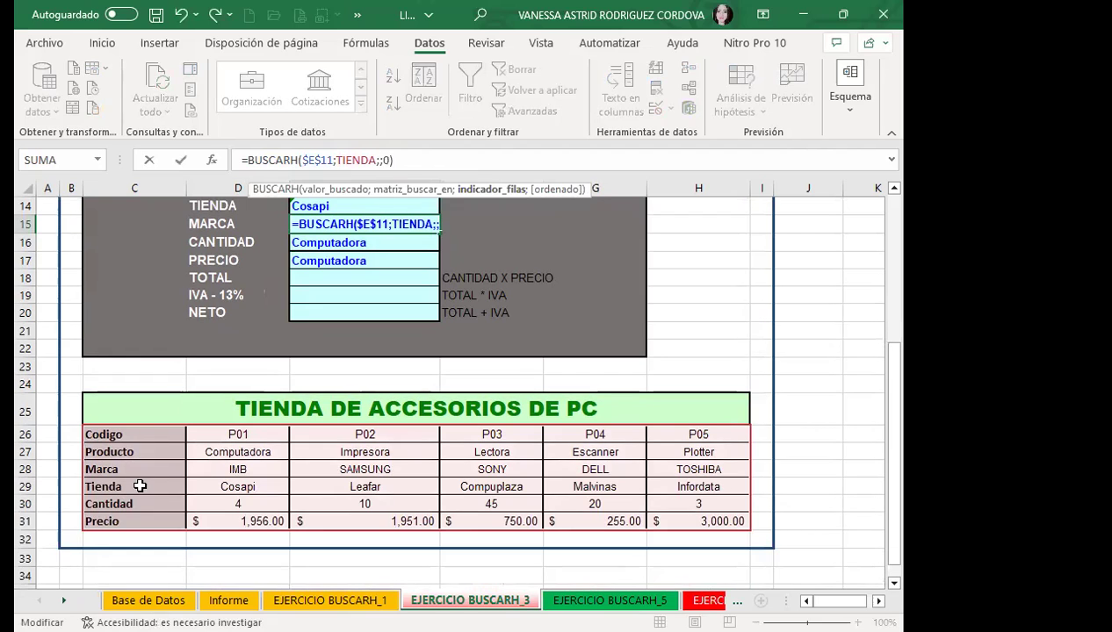
{"action": "type", "text": "3"}
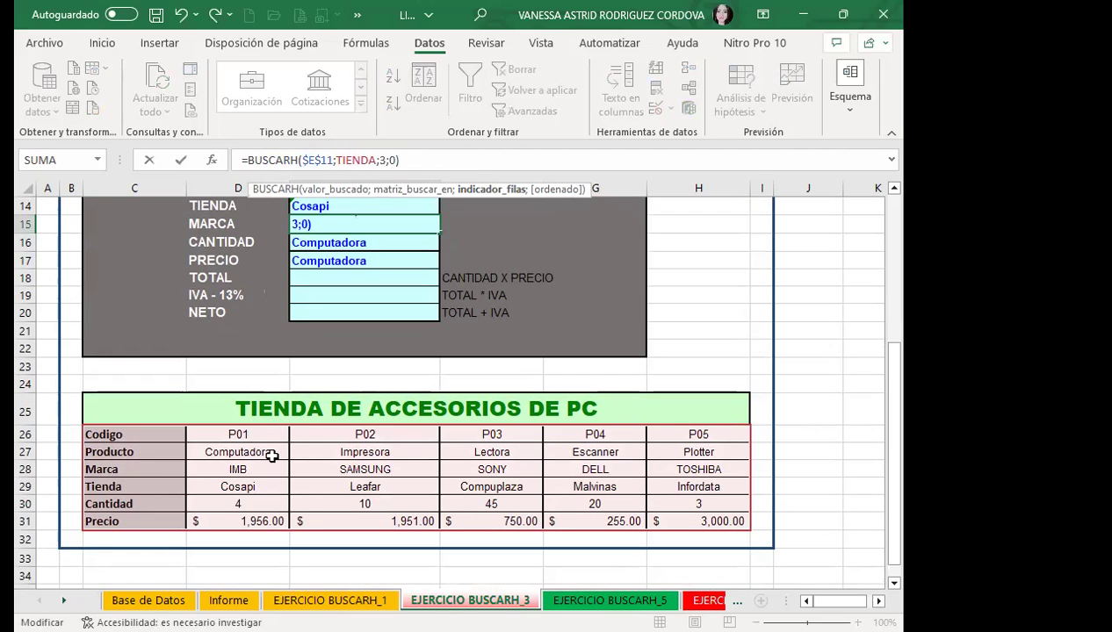
{"action": "key", "text": "Return"}
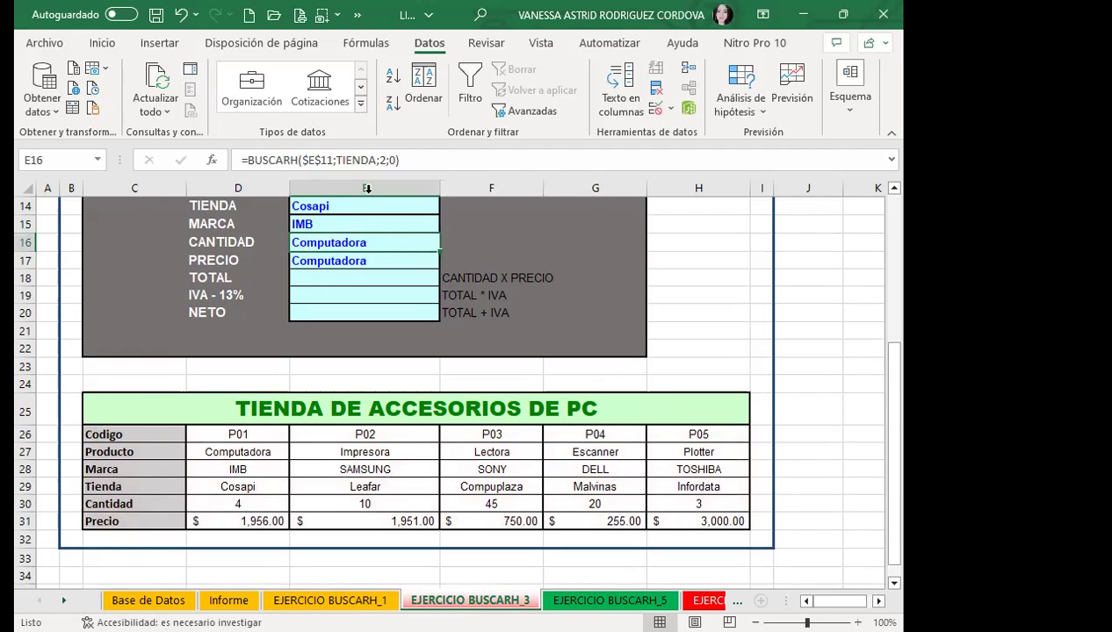
Set the CANTIDAD formula to row 5 of TIENDA so it returns 4
{"action": "left_click", "coordinate": [381, 159]}
{"action": "key", "text": "BackSpace"}
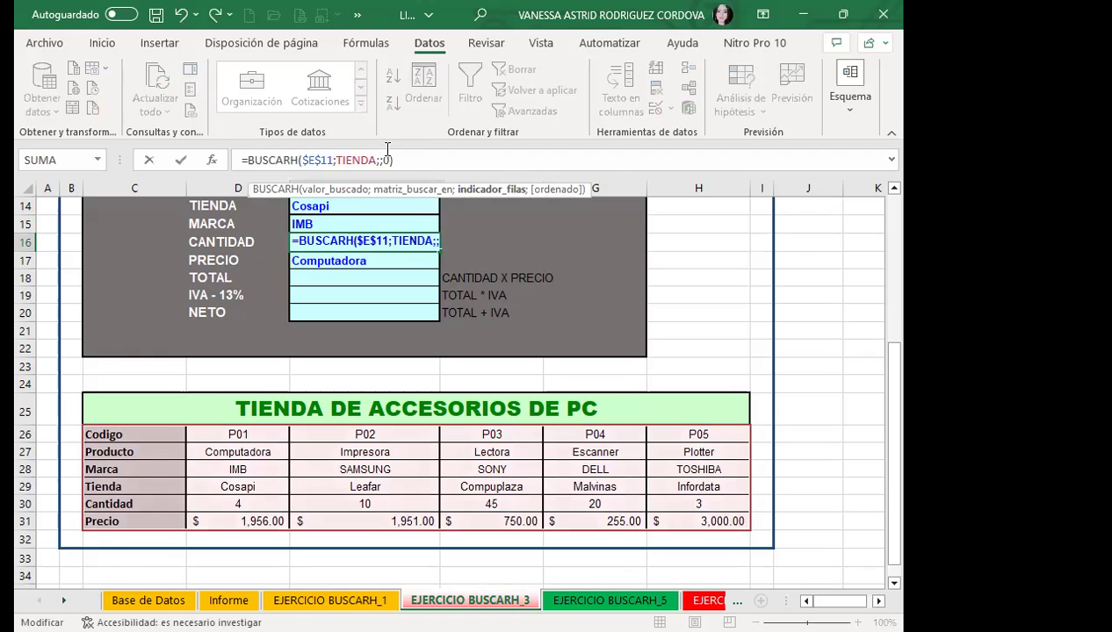
{"action": "type", "text": "2"}
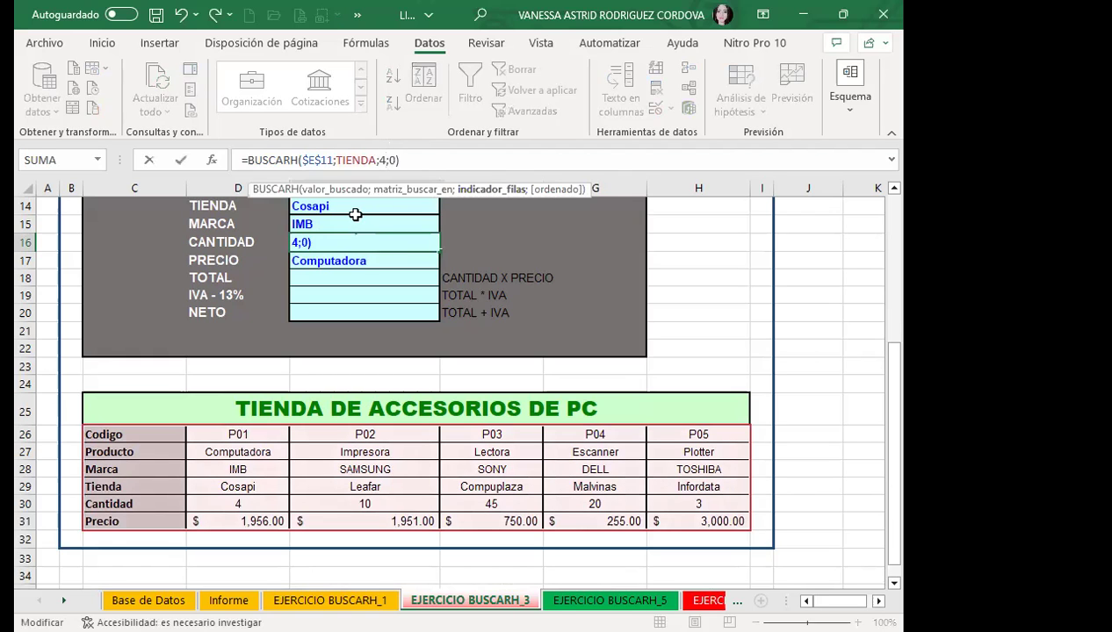
{"action": "key", "text": "Return"}
{"action": "scroll", "coordinate": [331, 263], "scroll_direction": "up", "scroll_amount": 1}
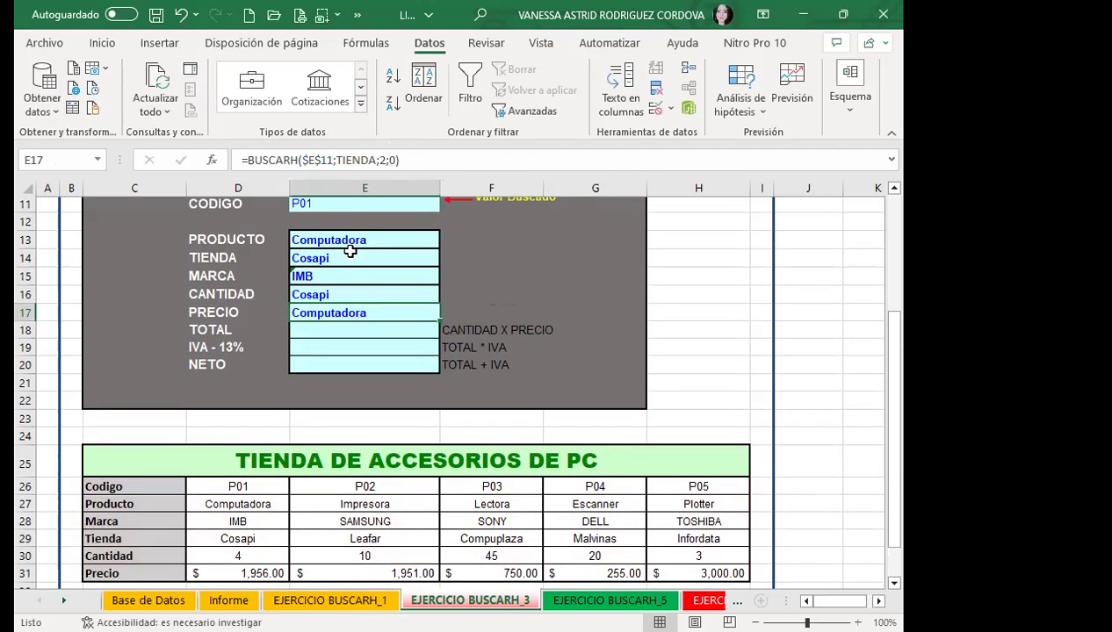
{"action": "left_click", "coordinate": [343, 244]}
{"action": "left_click", "coordinate": [341, 256]}
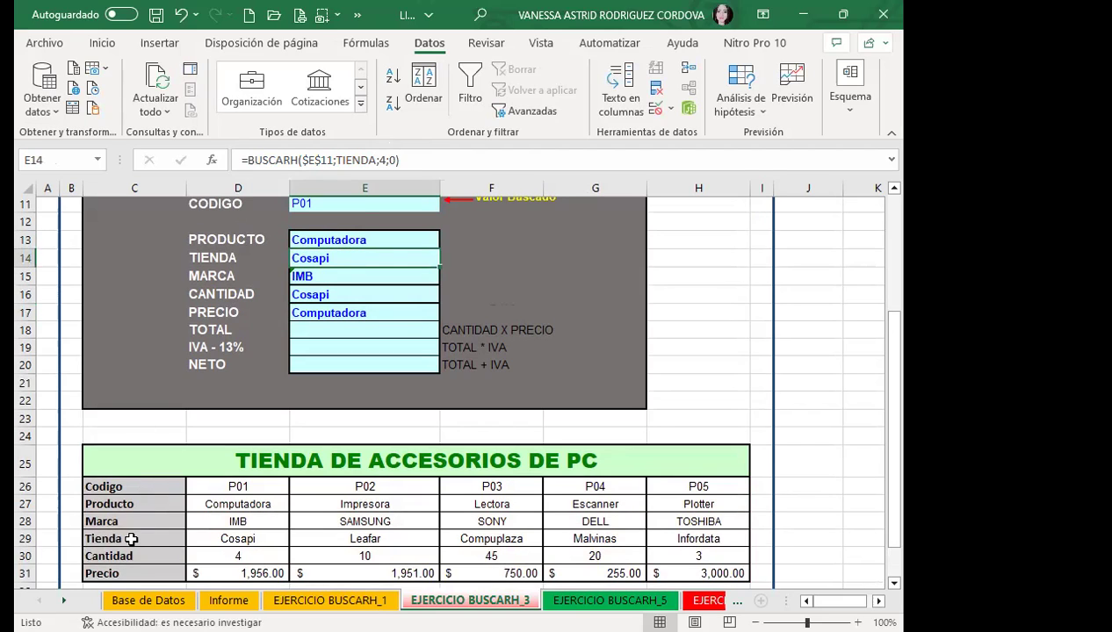
{"action": "left_click", "coordinate": [313, 295]}
{"action": "double_click", "coordinate": [380, 160]}
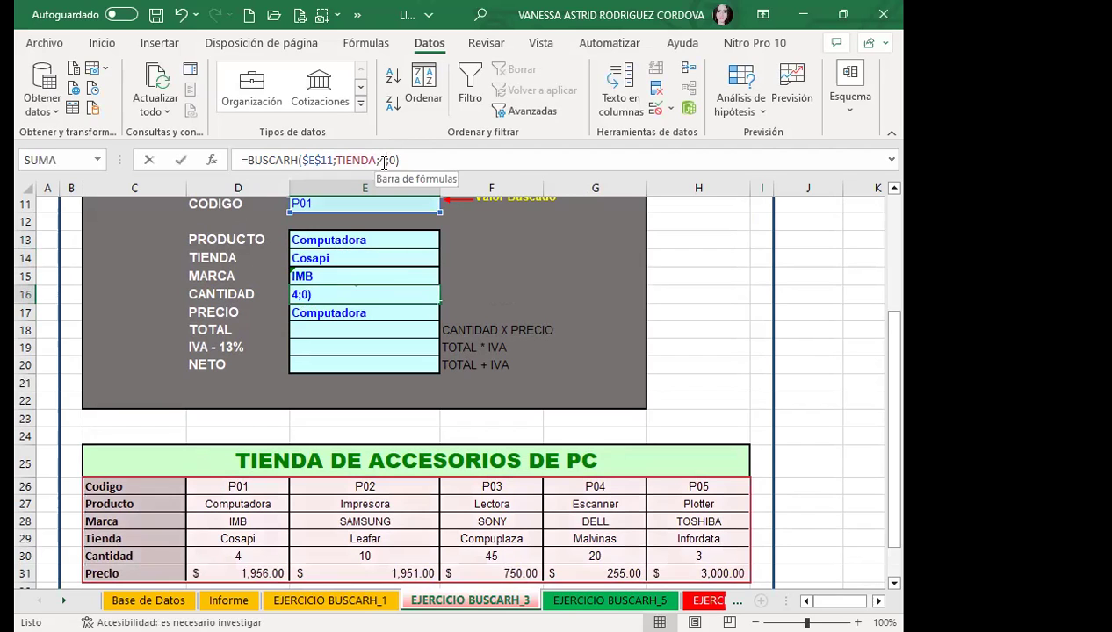
{"action": "type", "text": "5"}
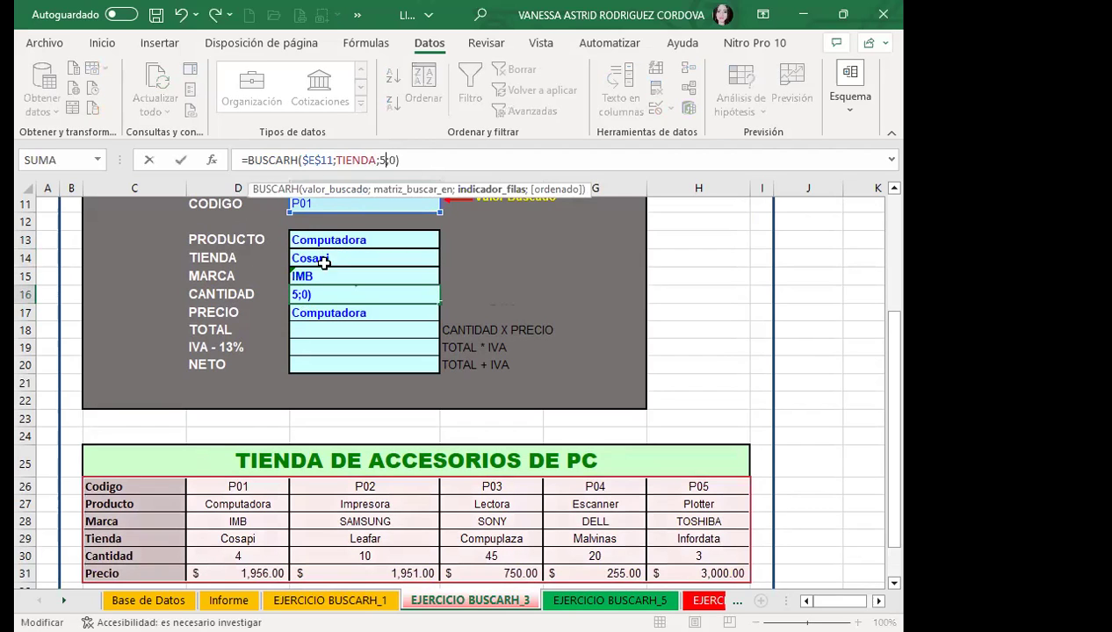
{"action": "key", "text": "Return"}
{"action": "left_click", "coordinate": [338, 244]}
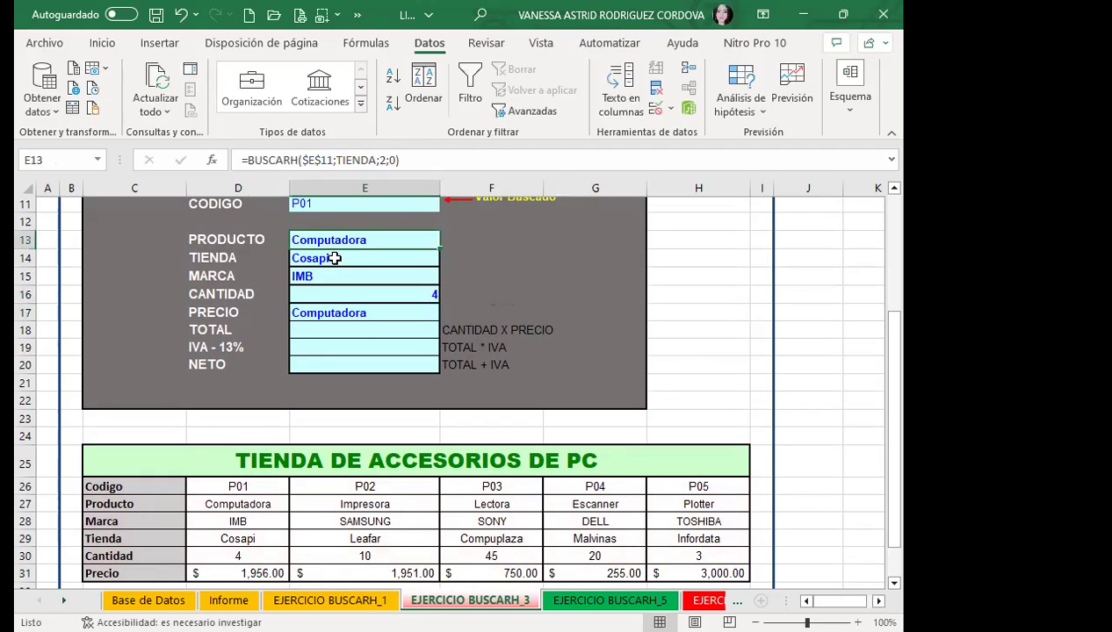
Change the PRECIO lookup in E17 to row 6 of TIENDA
{"action": "left_click", "coordinate": [320, 316]}
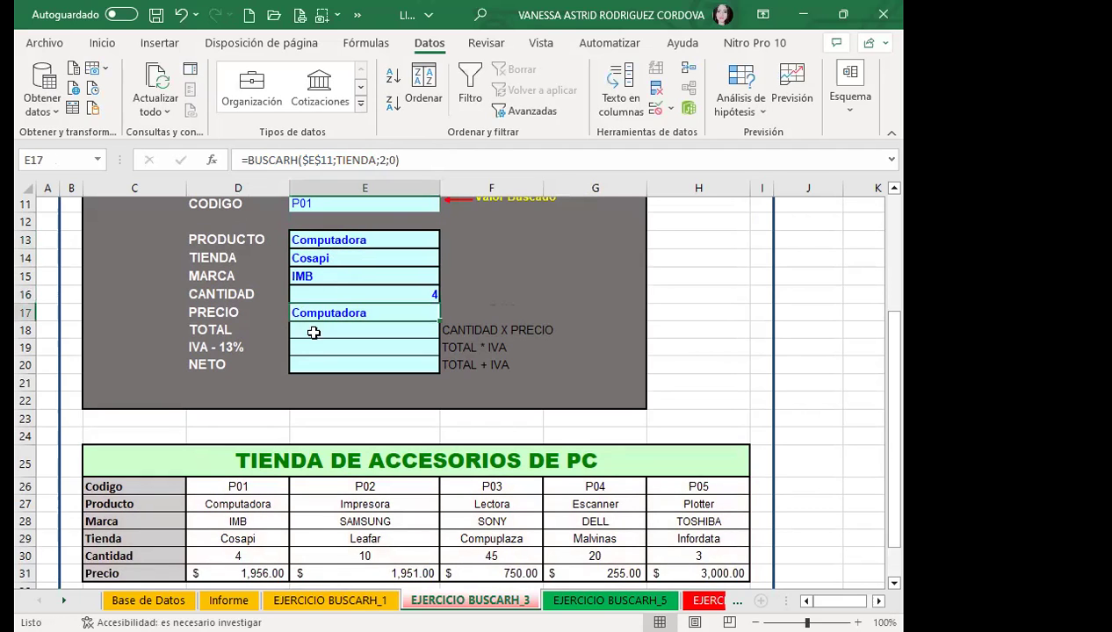
{"action": "scroll", "coordinate": [175, 464], "scroll_direction": "down", "scroll_amount": 1}
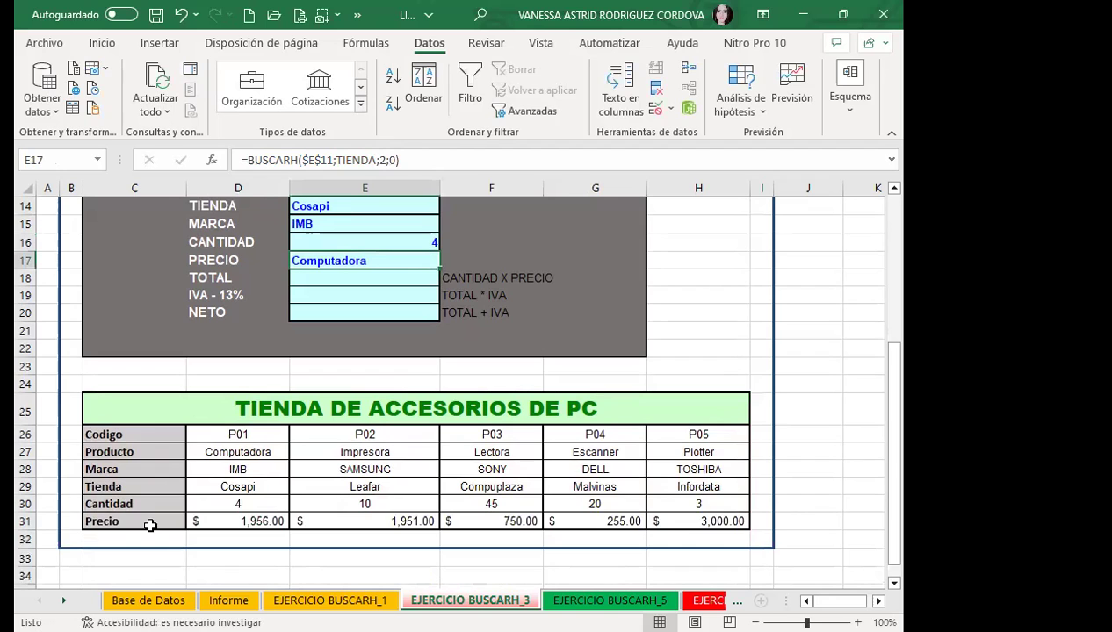
{"action": "scroll", "coordinate": [243, 365], "scroll_direction": "up", "scroll_amount": 1}
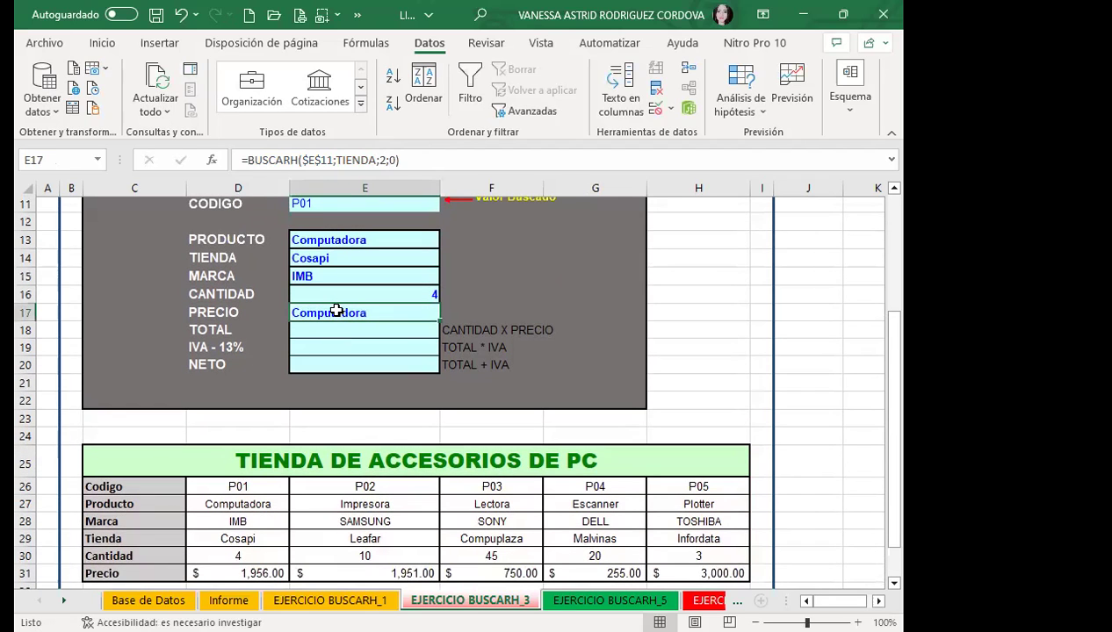
{"action": "left_click", "coordinate": [385, 161]}
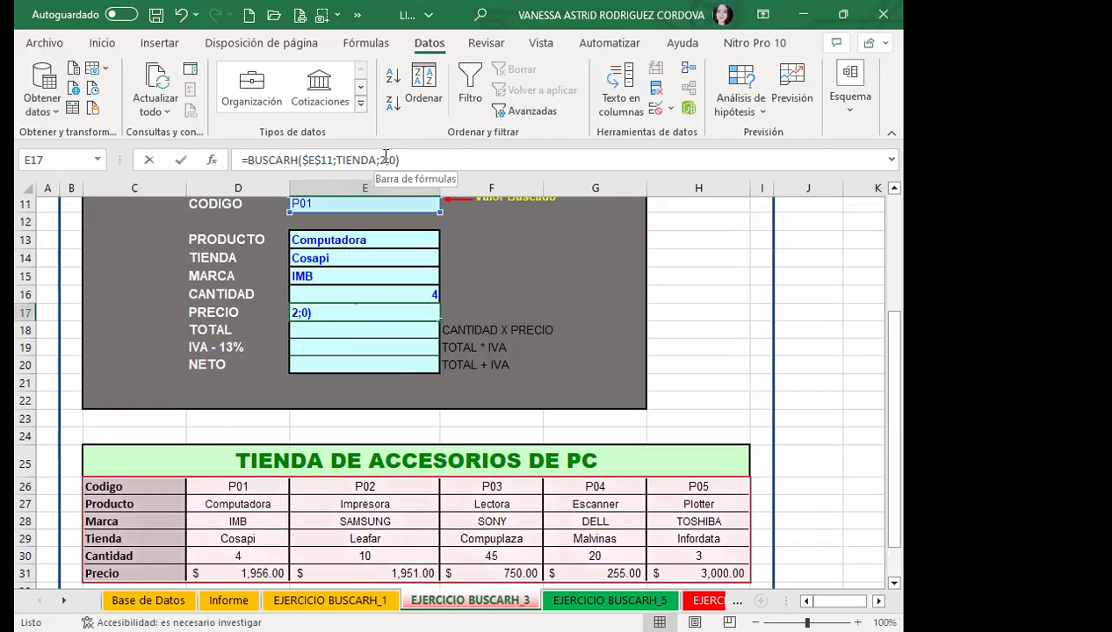
{"action": "key", "text": "BackSpace"}
{"action": "type", "text": "6"}
{"action": "key", "text": "Return"}
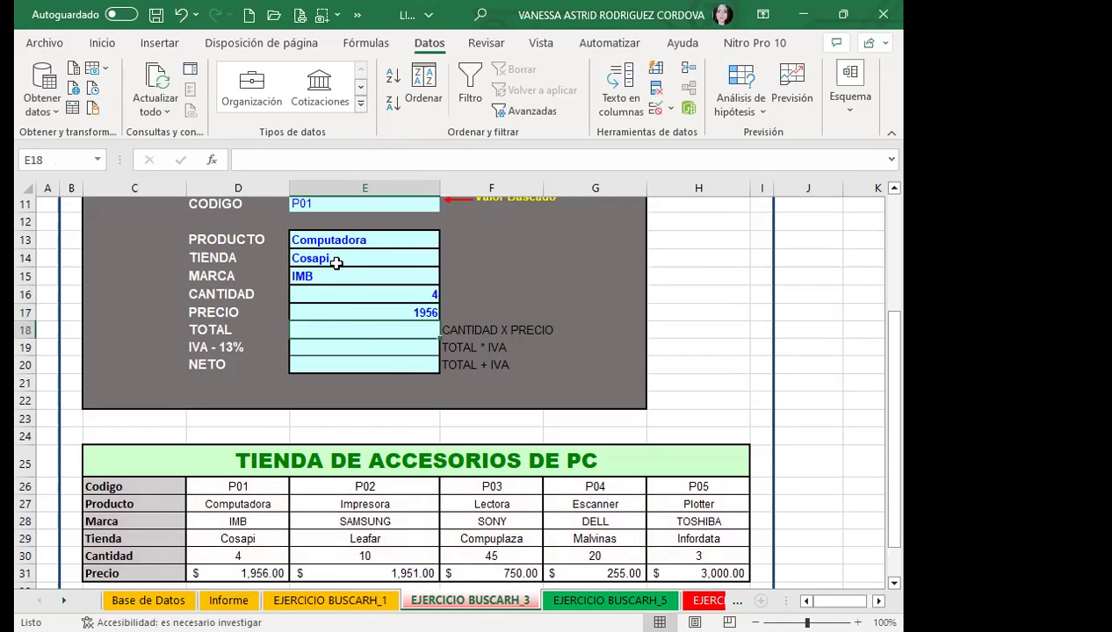
Format the price in Contabilidad accounting format, showing $ 1,956.00
{"action": "left_click", "coordinate": [330, 312]}
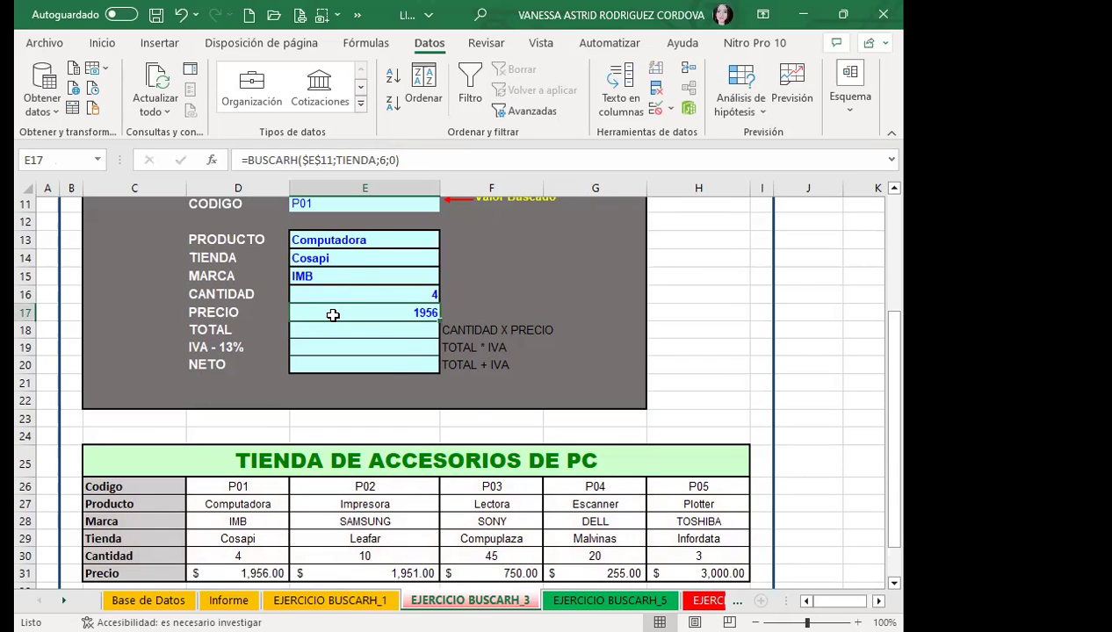
{"action": "scroll", "coordinate": [502, 329], "scroll_direction": "down", "scroll_amount": 2}
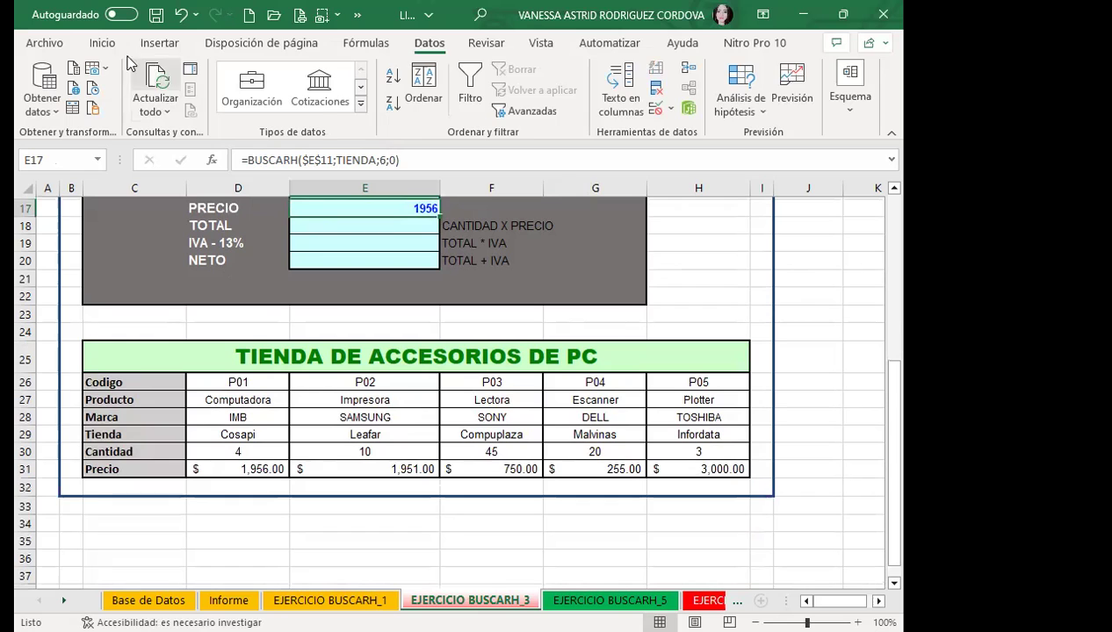
{"action": "left_click", "coordinate": [98, 44]}
{"action": "left_click", "coordinate": [358, 91]}
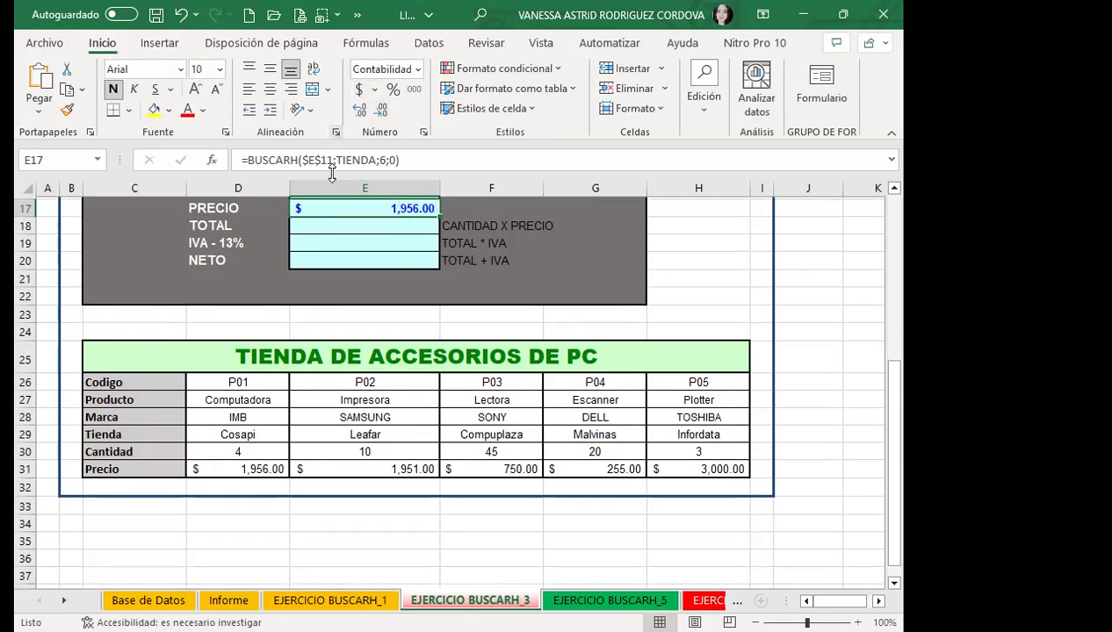
Centre the CANTIDAD value 4 in E16
{"action": "scroll", "coordinate": [387, 282], "scroll_direction": "up", "scroll_amount": 1}
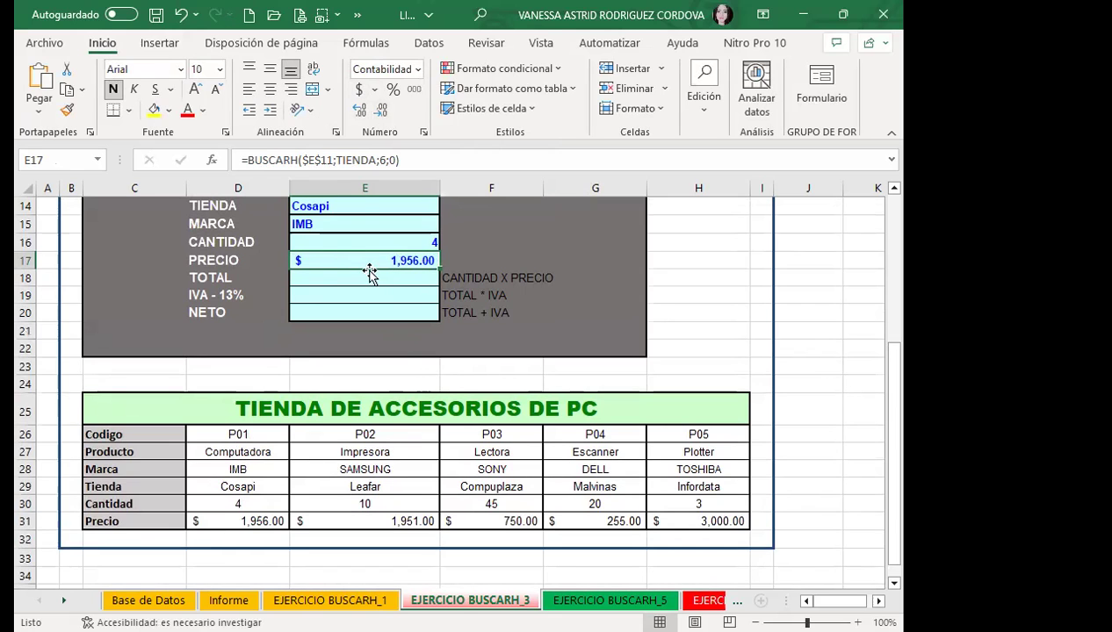
{"action": "scroll", "coordinate": [363, 279], "scroll_direction": "up", "scroll_amount": 1}
{"action": "left_click", "coordinate": [324, 294]}
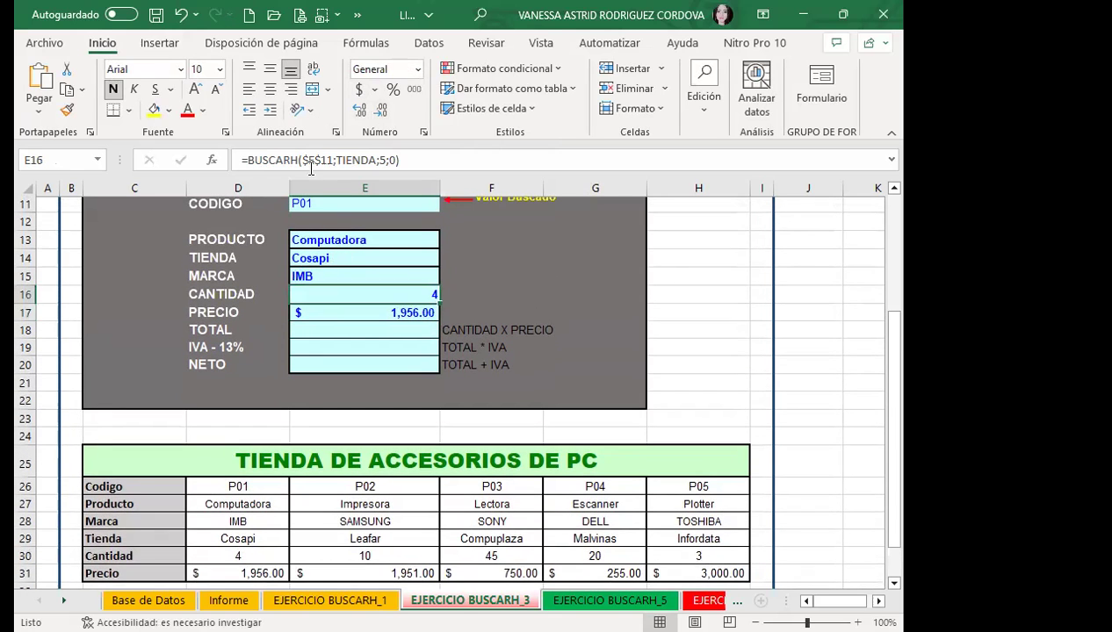
{"action": "left_click", "coordinate": [270, 88]}
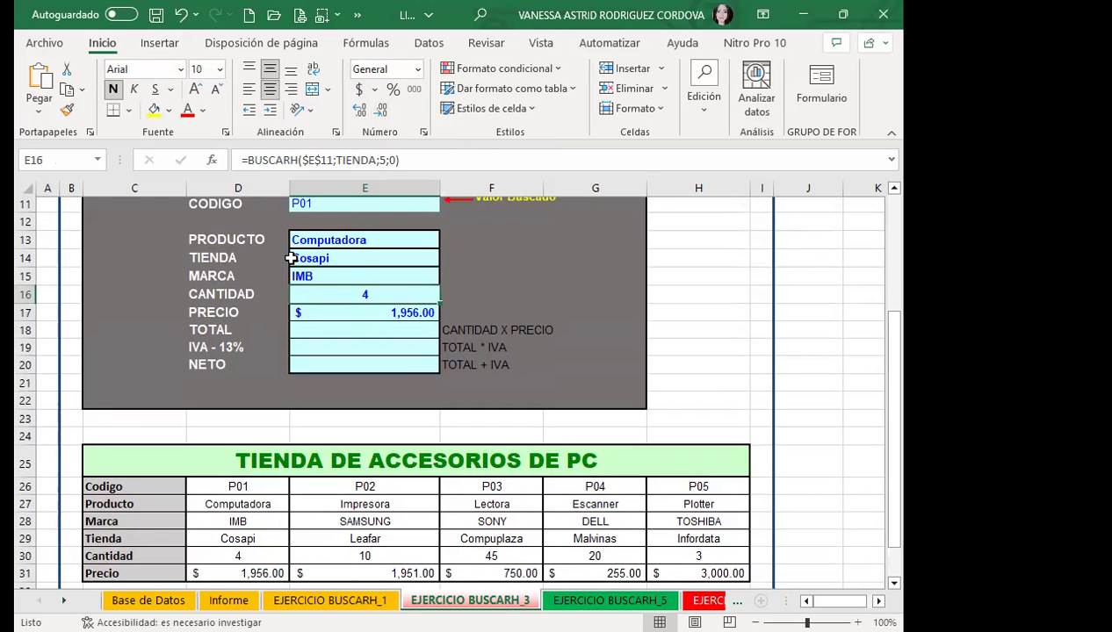
Try codes P04 and P05 in E11, then settle on P02 (Impresora, Leafar, SAMSUNG, 10, $ 1,951.00)
{"action": "scroll", "coordinate": [364, 273], "scroll_direction": "up", "scroll_amount": 1}
{"action": "left_click", "coordinate": [422, 259]}
{"action": "left_click", "coordinate": [447, 256]}
{"action": "left_click", "coordinate": [325, 302]}
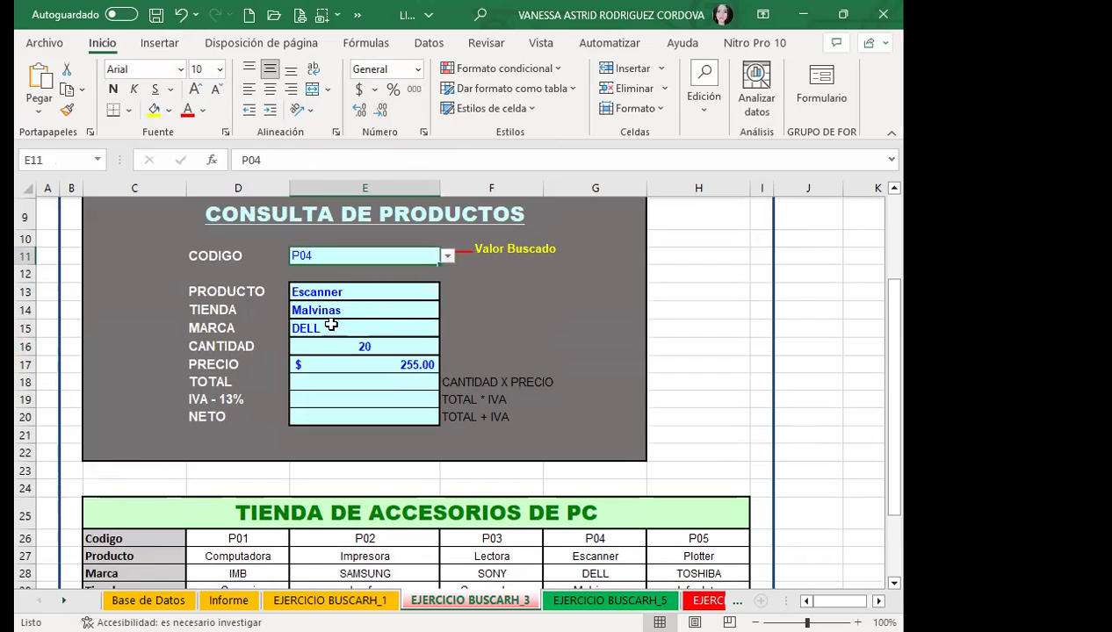
{"action": "left_click", "coordinate": [448, 256]}
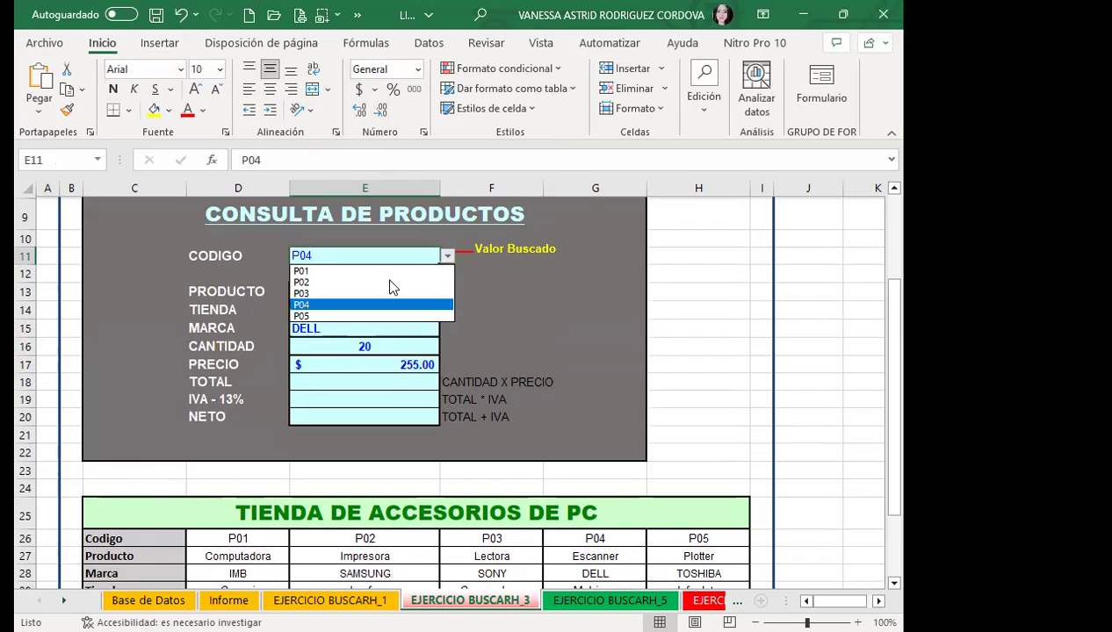
{"action": "left_click", "coordinate": [299, 313]}
{"action": "left_click", "coordinate": [445, 260]}
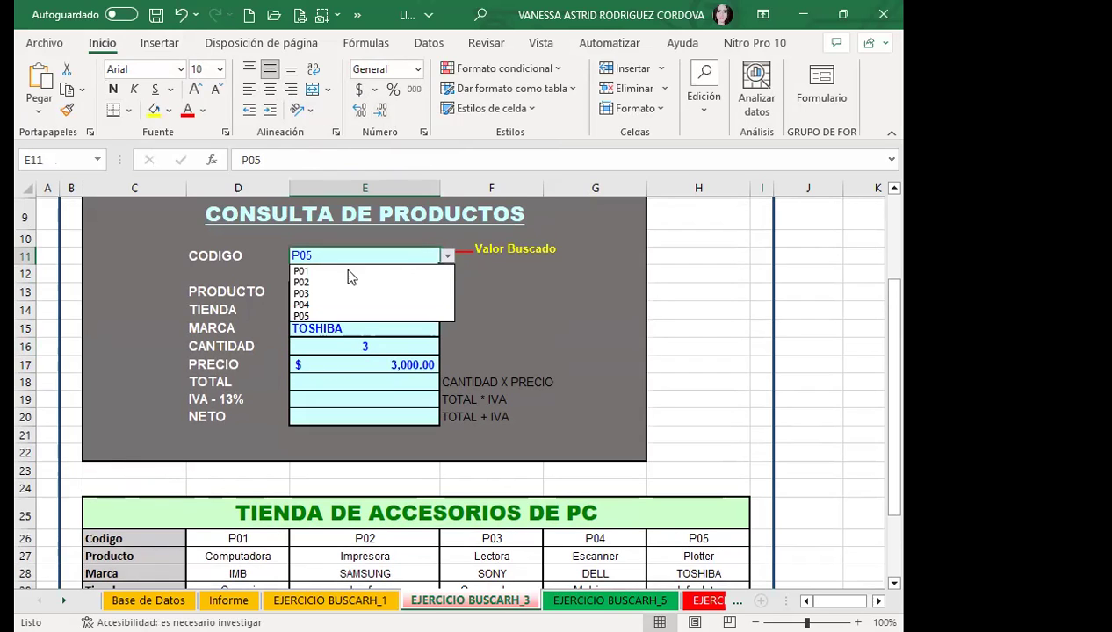
{"action": "left_click", "coordinate": [323, 279]}
{"action": "scroll", "coordinate": [230, 496], "scroll_direction": "down", "scroll_amount": 1}
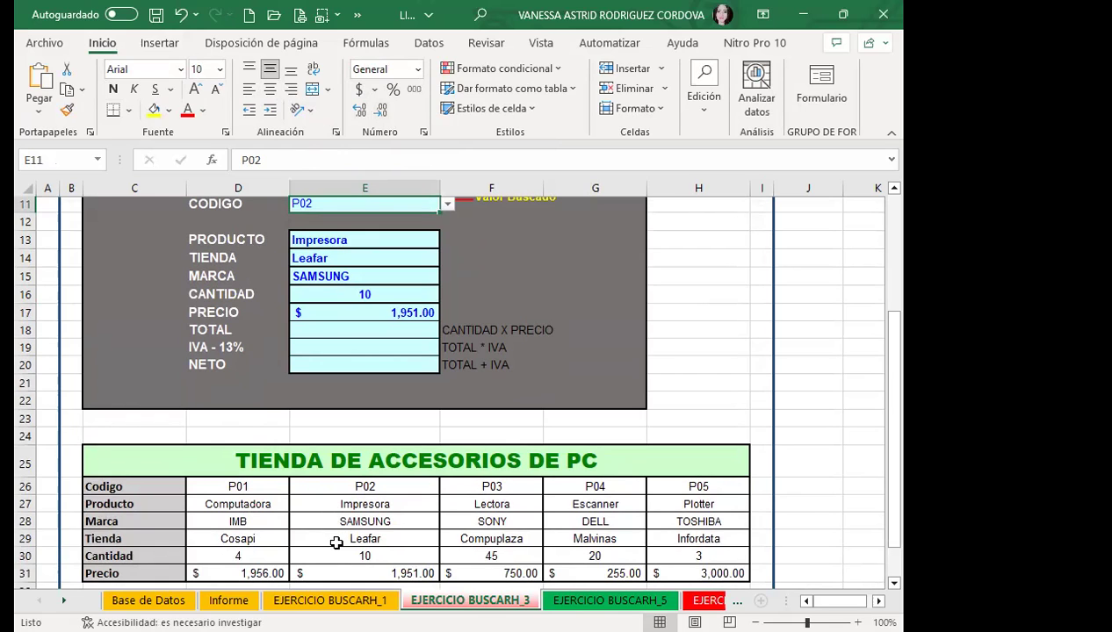
{"action": "scroll", "coordinate": [336, 543], "scroll_direction": "down", "scroll_amount": 1}
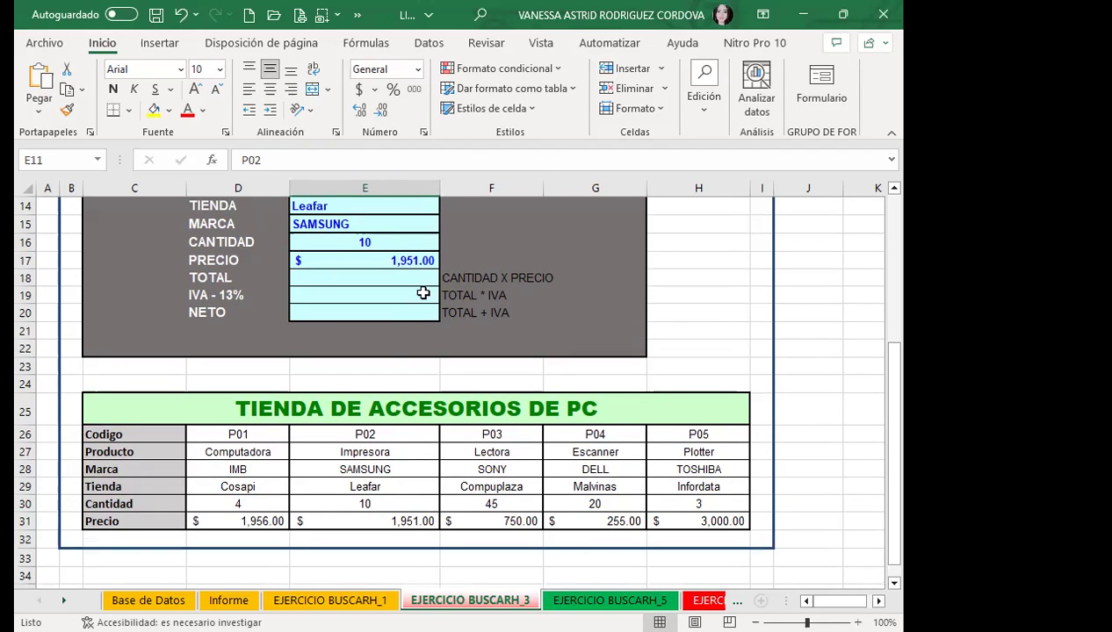
{"action": "scroll", "coordinate": [401, 531], "scroll_direction": "up", "scroll_amount": 3}
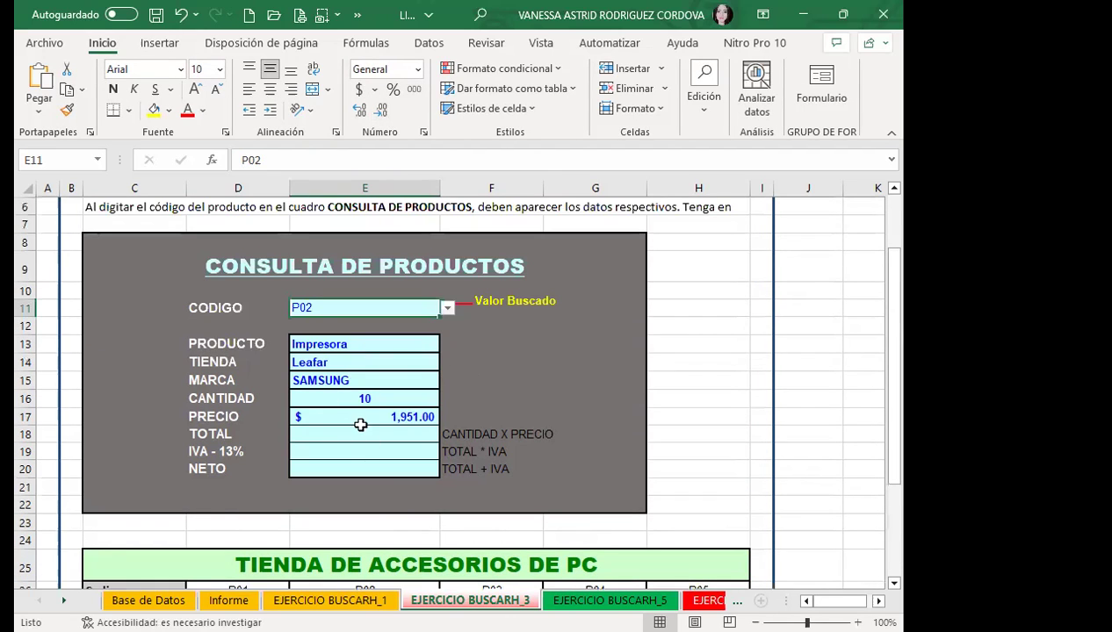
{"action": "left_click", "coordinate": [337, 434]}
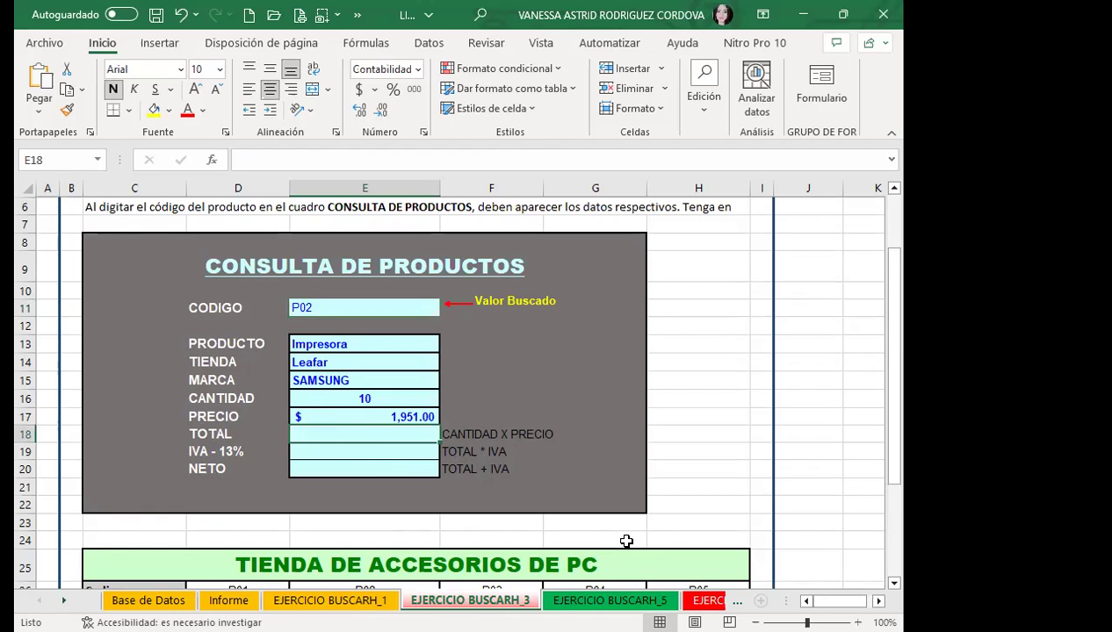
Compute TOTAL as CANTIDAD times PRECIO, giving $ 19,510.00
{"action": "type", "text": "="}
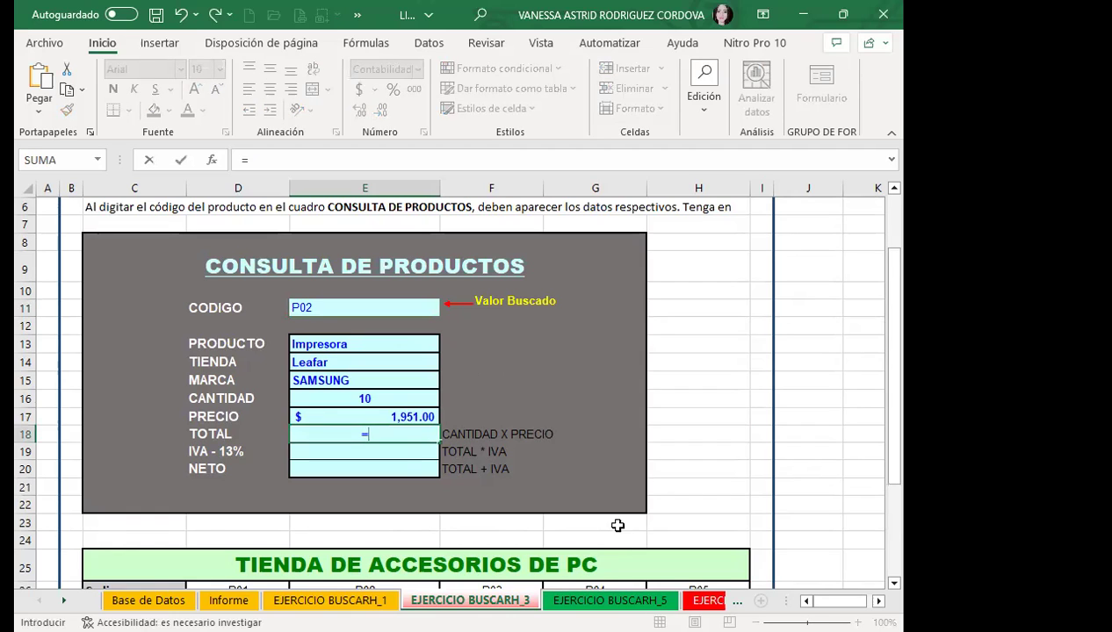
{"action": "left_click", "coordinate": [368, 395]}
{"action": "type", "text": "*"}
{"action": "left_click", "coordinate": [362, 414]}
{"action": "key", "text": "Return"}
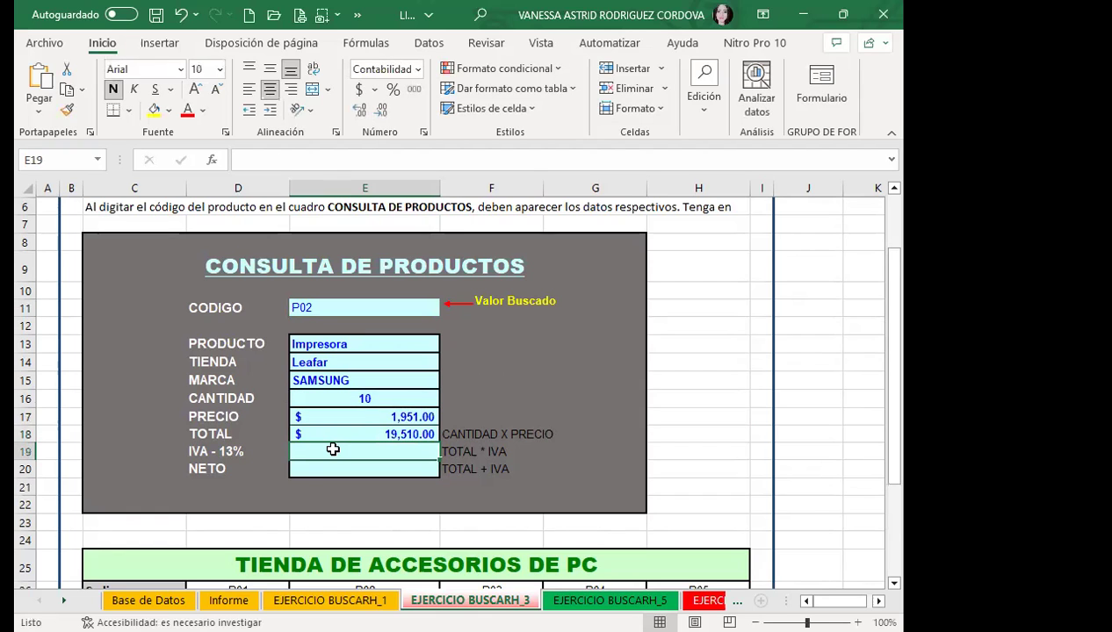
Enter IVA in E19 as =E18*13%, giving $ 2,536.30
{"action": "type", "text": "="}
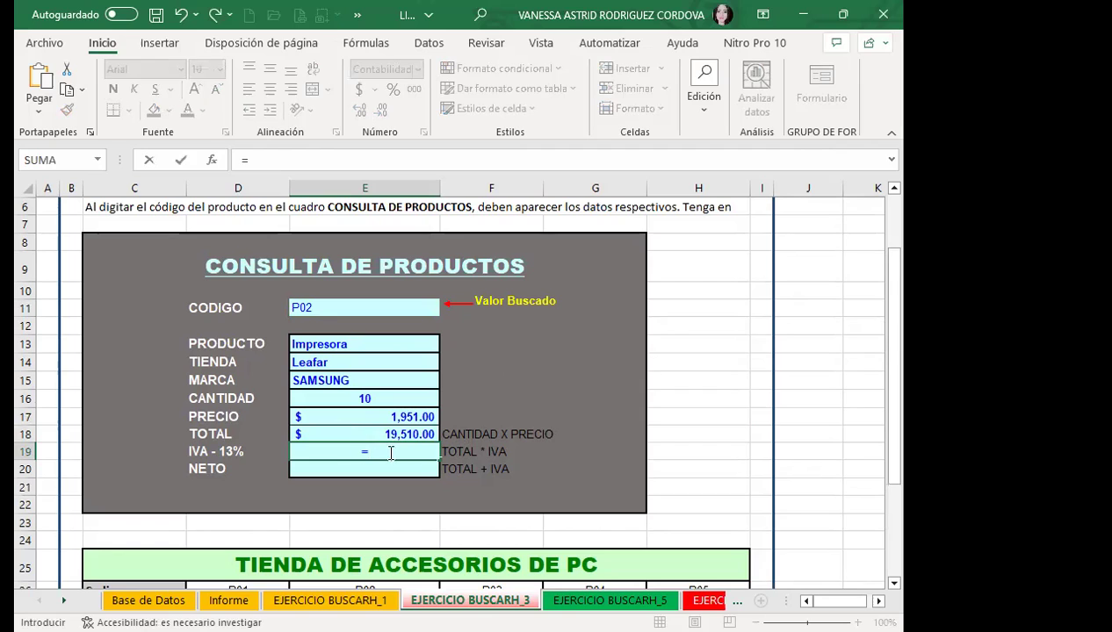
{"action": "left_click", "coordinate": [345, 431]}
{"action": "type", "text": "*13"}
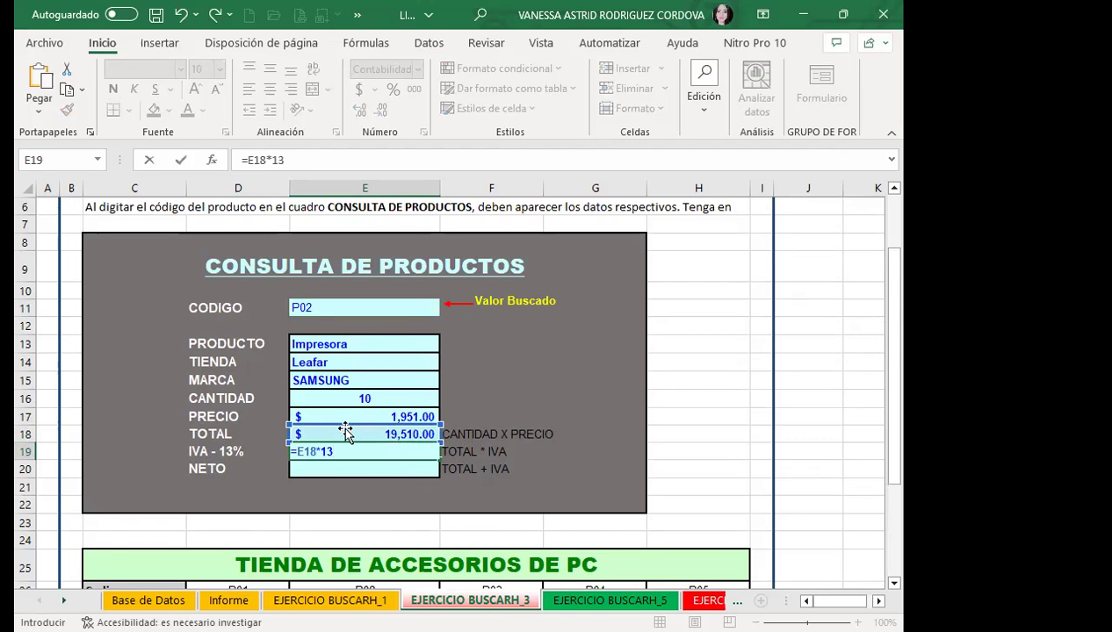
{"action": "type", "text": "%"}
{"action": "key", "text": "Return"}
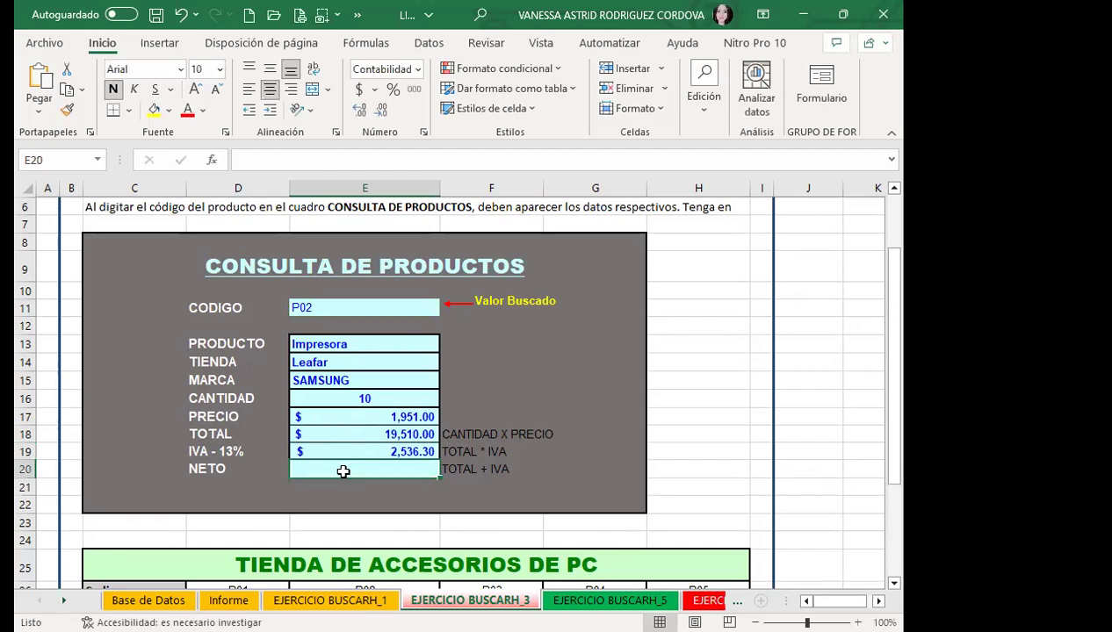
Enter NETO in E20 as =E18+E19, giving $ 22,046.30
{"action": "type", "text": "="}
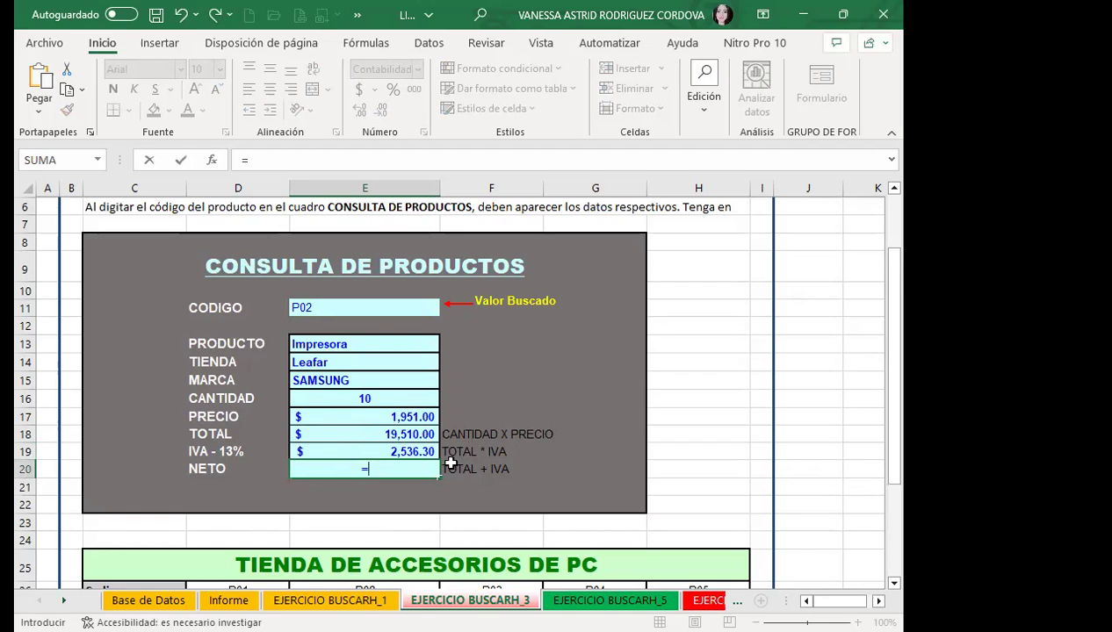
{"action": "left_click", "coordinate": [339, 434]}
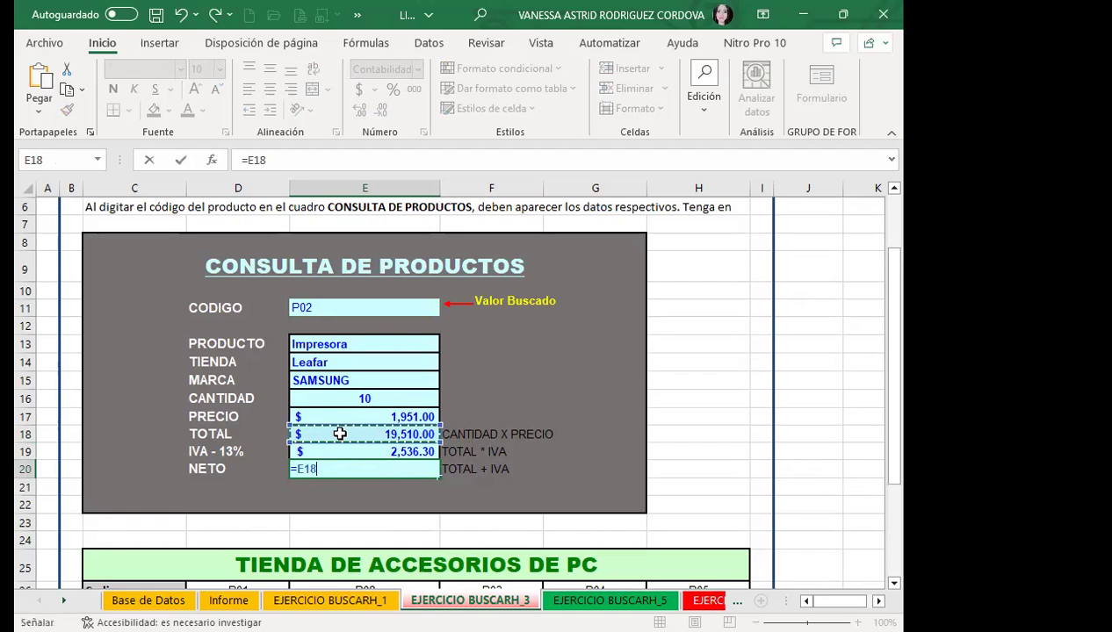
{"action": "type", "text": "+"}
{"action": "left_click", "coordinate": [350, 452]}
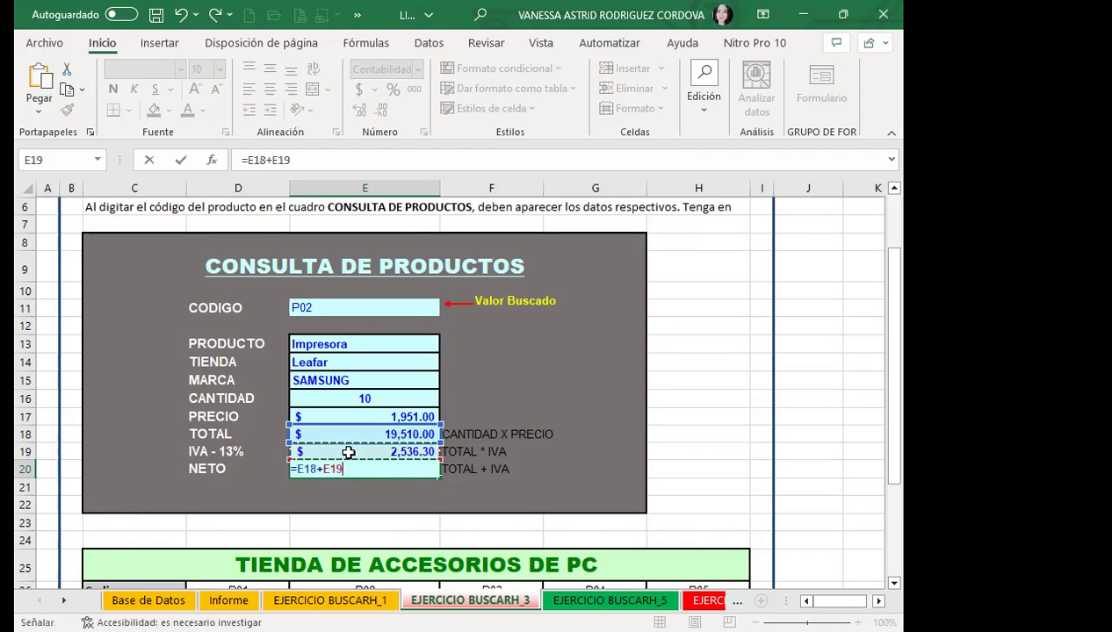
{"action": "key", "text": "Return"}
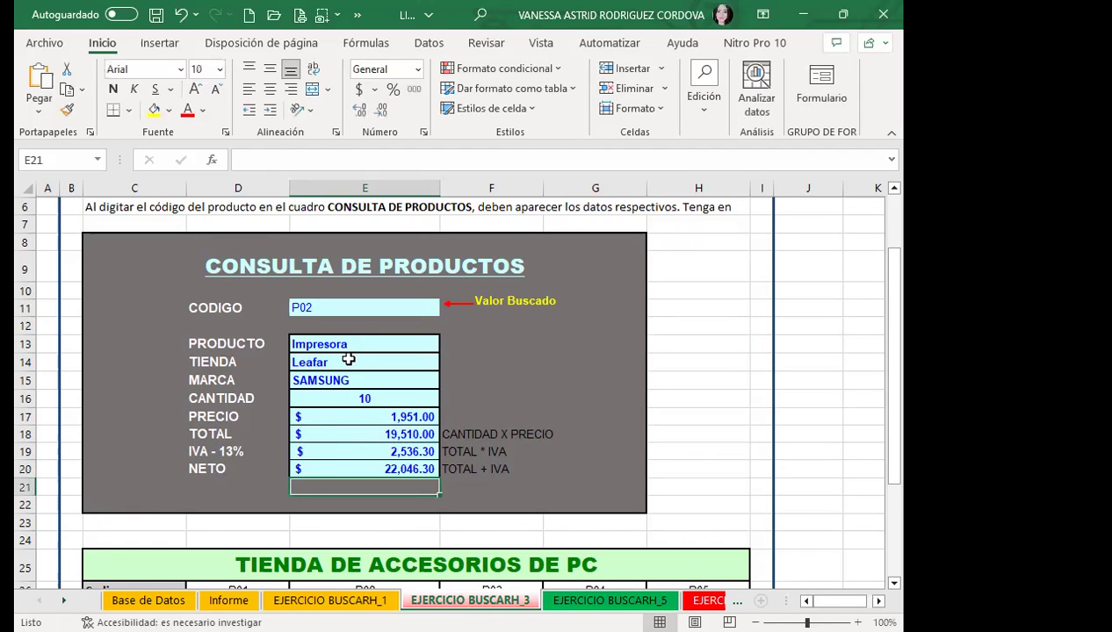
Check E13's lookup, then cycle E11's code through P03 and P05 and back to P02
{"action": "left_click", "coordinate": [343, 344]}
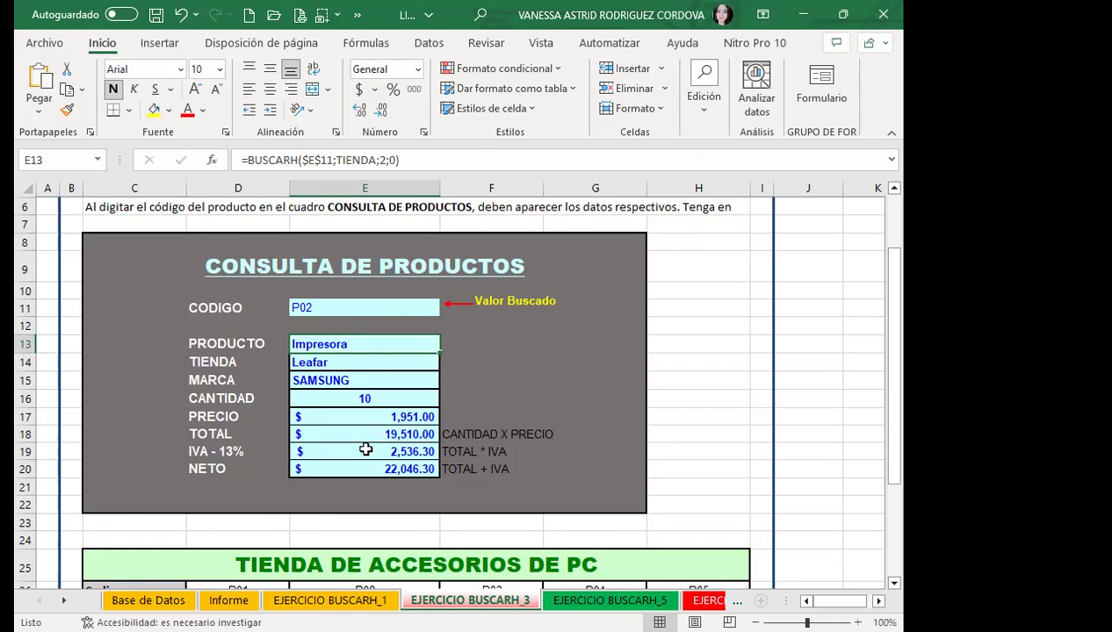
{"action": "left_click", "coordinate": [395, 308]}
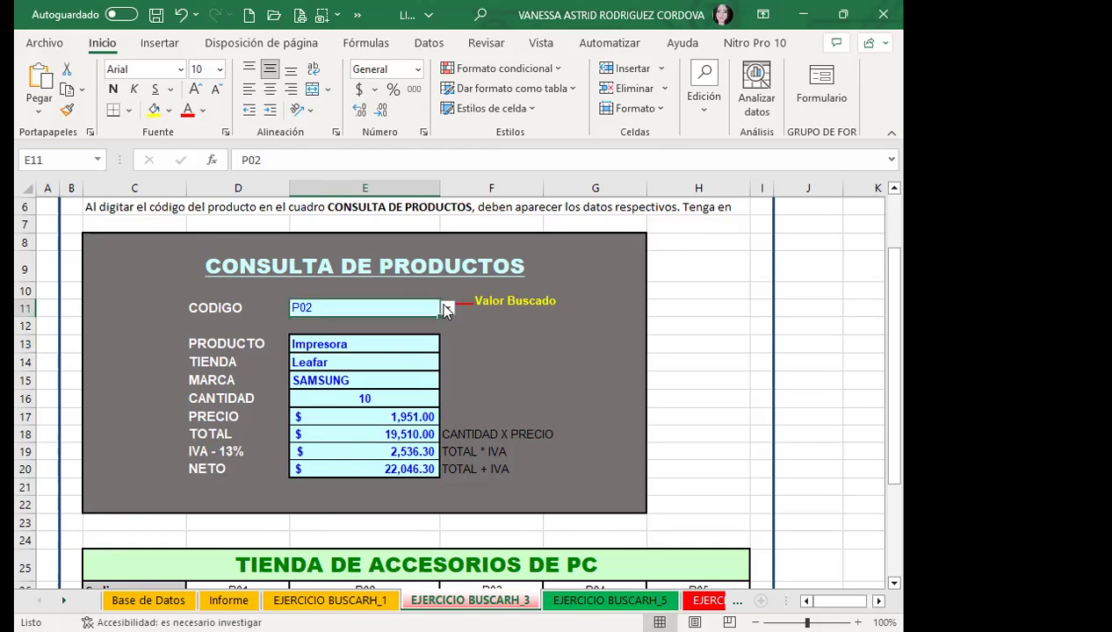
{"action": "left_click", "coordinate": [446, 308]}
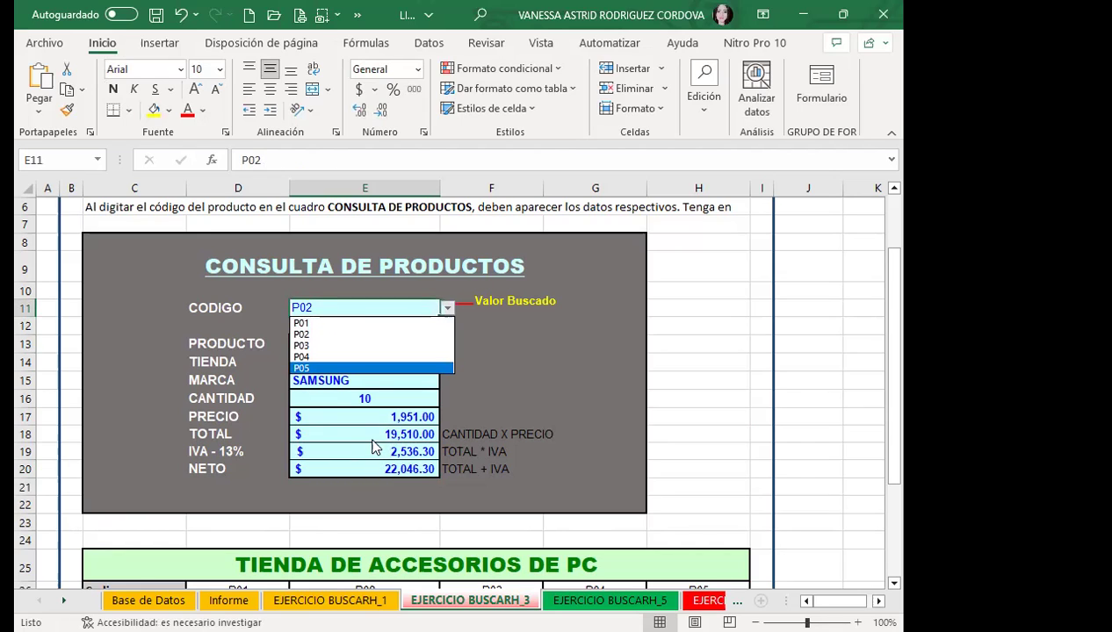
{"action": "left_click", "coordinate": [302, 347]}
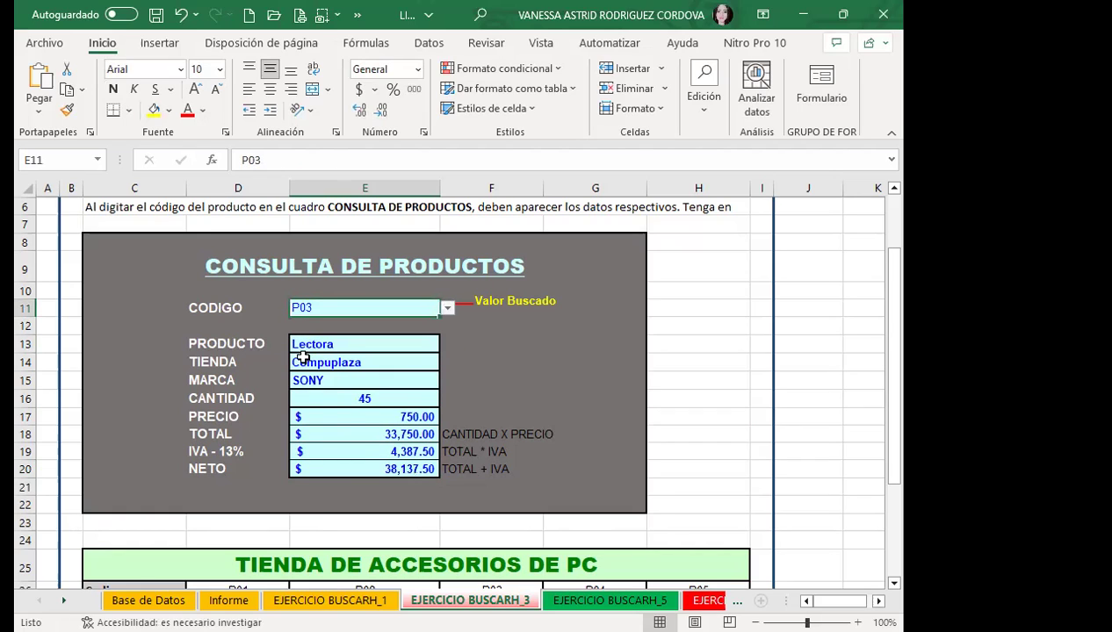
{"action": "left_click", "coordinate": [448, 309]}
{"action": "left_click", "coordinate": [324, 369]}
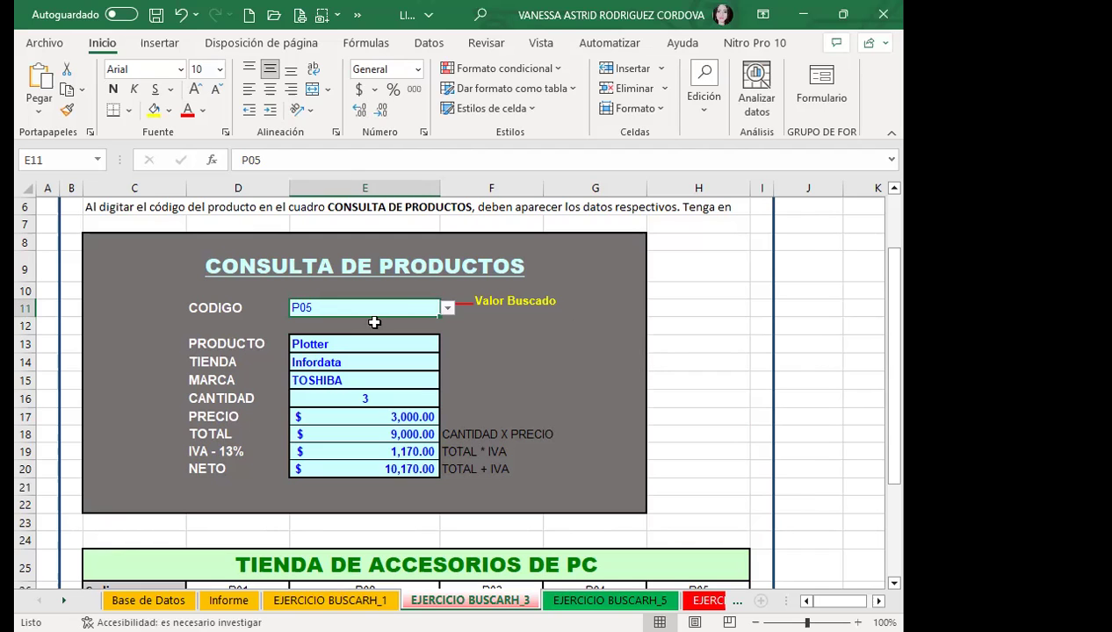
{"action": "left_click", "coordinate": [447, 308]}
{"action": "left_click", "coordinate": [302, 335]}
Scroll down the finished card and switch to the Firefox class #8 forum page
{"action": "scroll", "coordinate": [616, 390], "scroll_direction": "down", "scroll_amount": 2}
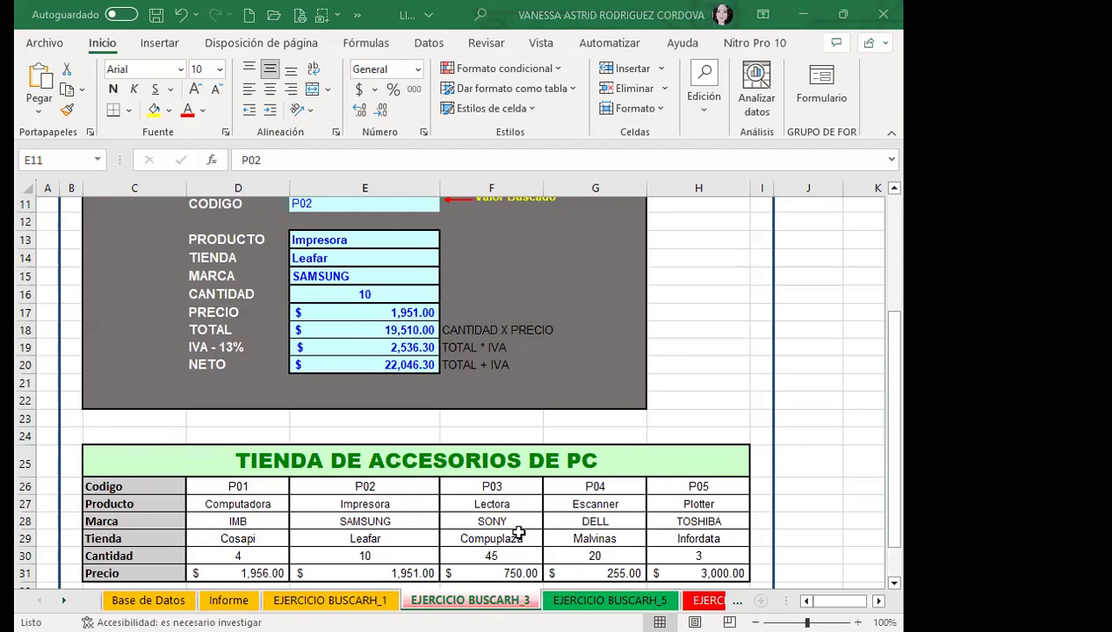
{"action": "key", "text": "alt+Tab"}
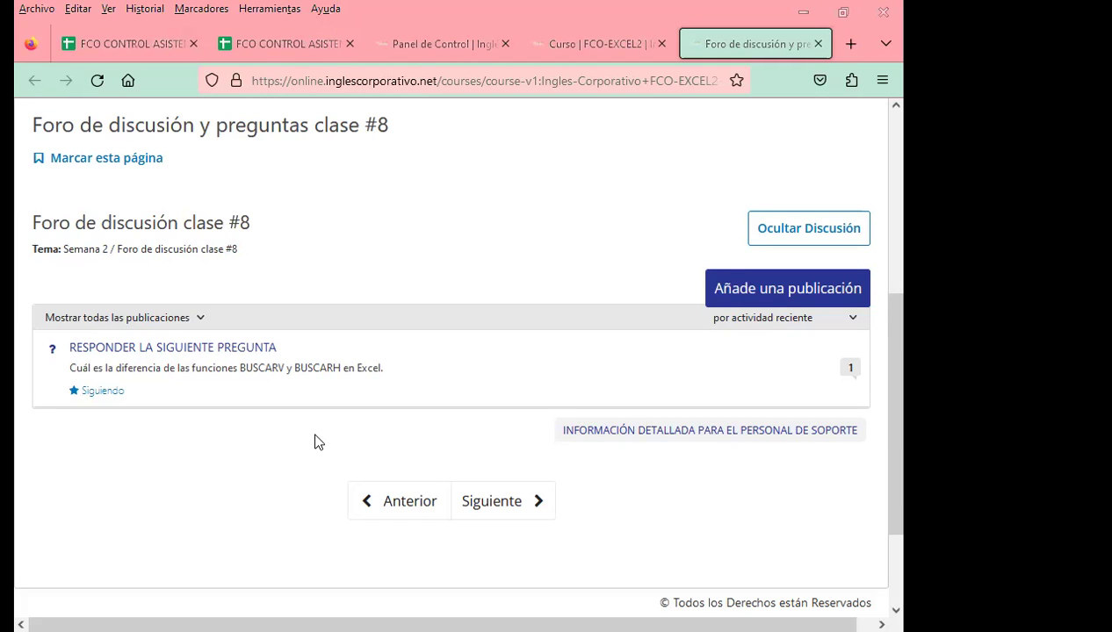
Check the Excel workbook briefly, then return to the browser and reload the Foro de discusión clase #8 page
{"action": "key", "text": "alt+Tab"}
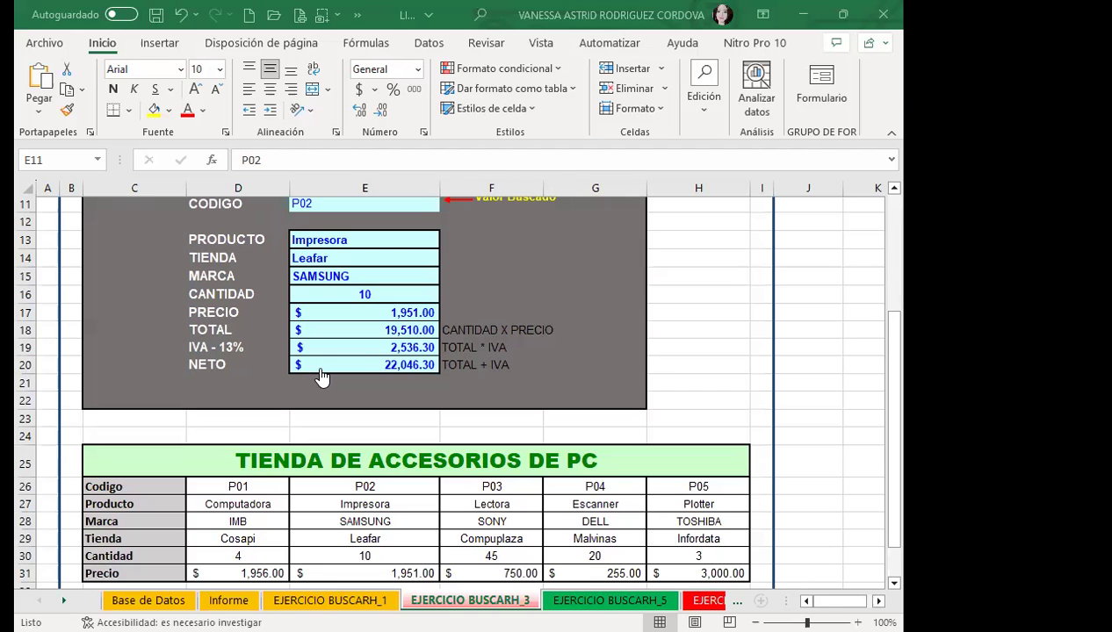
{"action": "key", "text": "alt+Tab"}
{"action": "scroll", "coordinate": [372, 389], "scroll_direction": "up", "scroll_amount": 2}
{"action": "scroll", "coordinate": [427, 387], "scroll_direction": "down", "scroll_amount": 1}
{"action": "scroll", "coordinate": [493, 379], "scroll_direction": "down", "scroll_amount": 1}
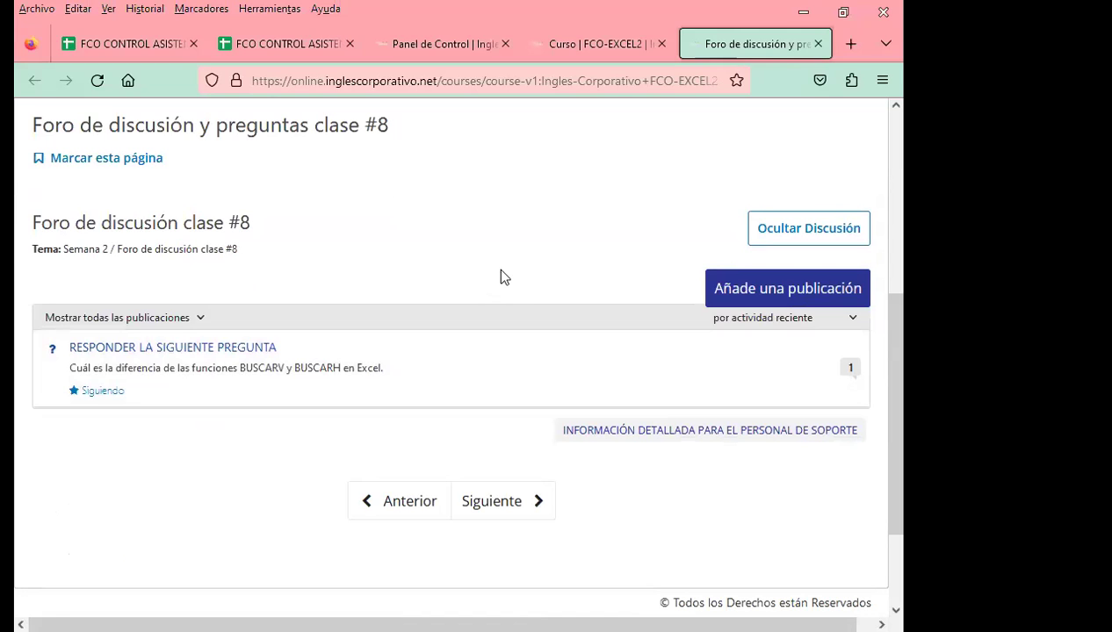
{"action": "key", "text": "F5"}
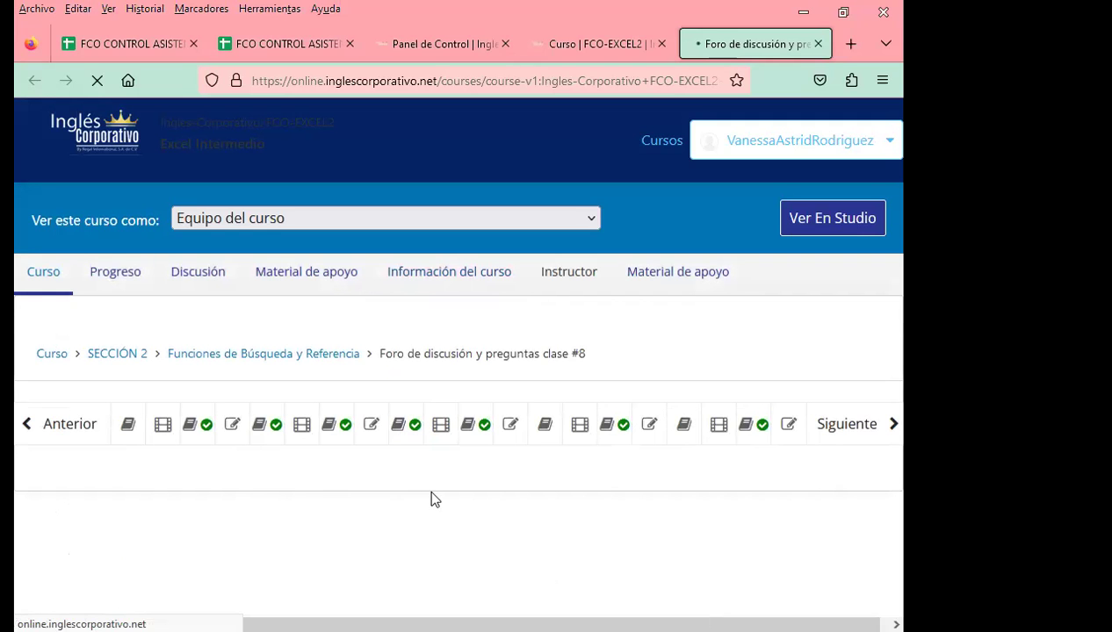
Refresh the class #8 forum to show the BUSCARV-versus-BUSCARH question with its 2 replies
{"action": "scroll", "coordinate": [314, 469], "scroll_direction": "down", "scroll_amount": 3}
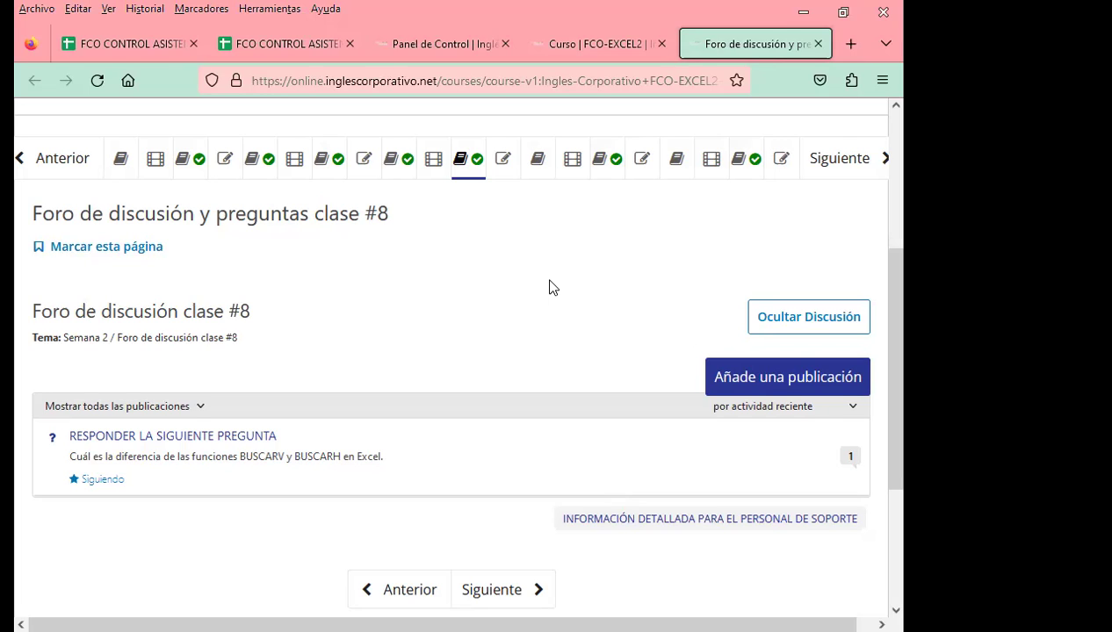
{"action": "key", "text": "F5"}
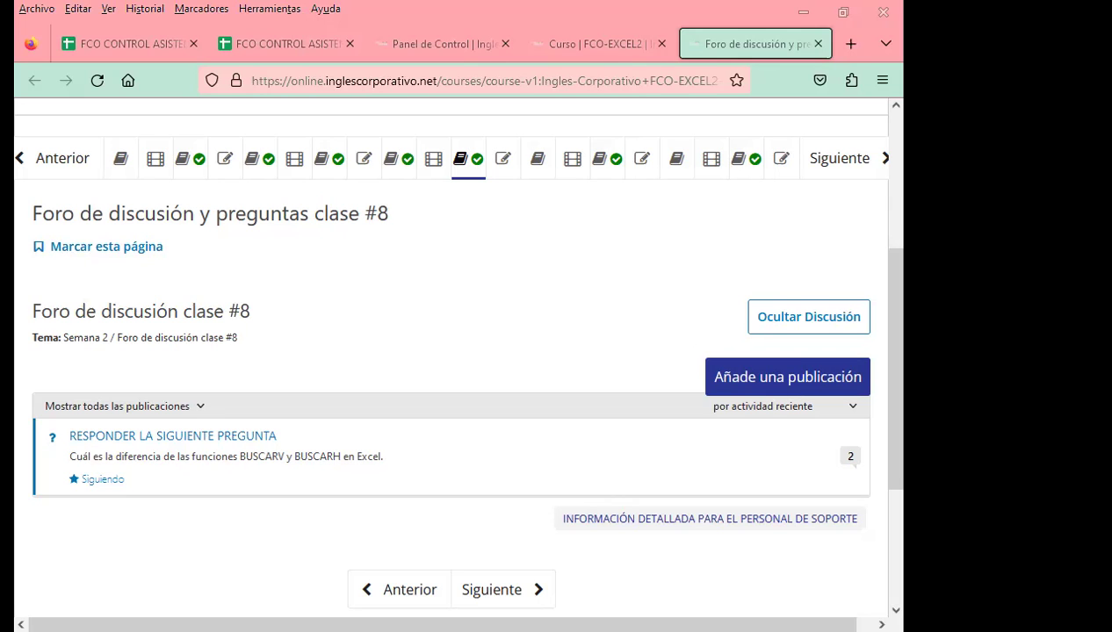
{"action": "left_click", "coordinate": [203, 438]}
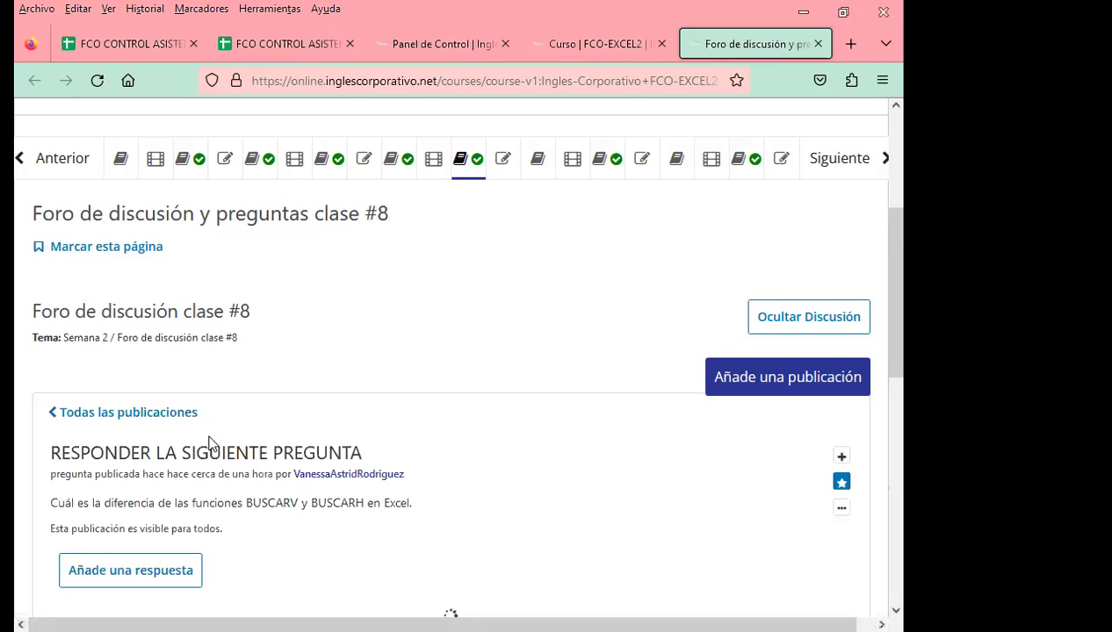
{"action": "scroll", "coordinate": [16, 426], "scroll_direction": "down", "scroll_amount": 4}
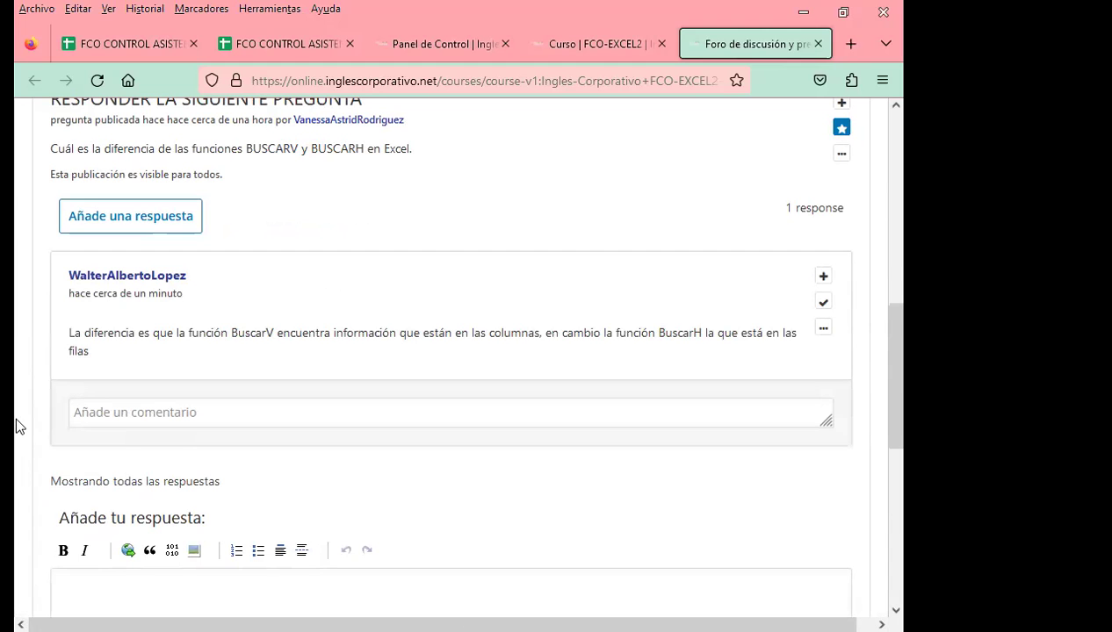
{"action": "left_click", "coordinate": [84, 420]}
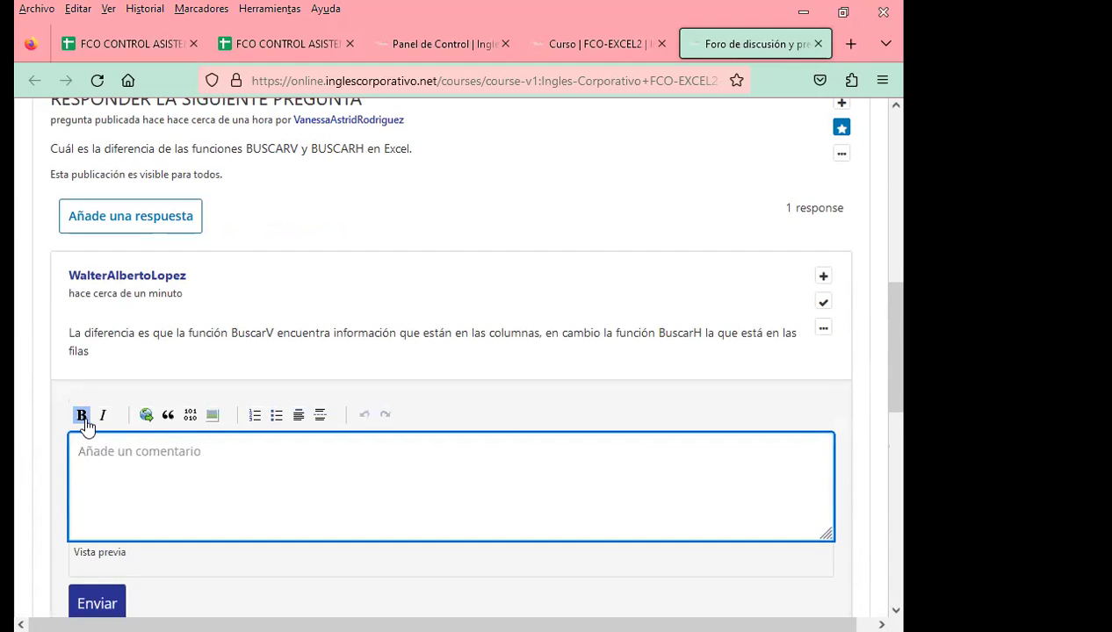
{"action": "type", "text": "Saludos. Gracias por su respuesta. Atentamente. Inga. Vanessa Rodríguez."}
{"action": "scroll", "coordinate": [52, 434], "scroll_direction": "down", "scroll_amount": 1}
{"action": "scroll", "coordinate": [88, 443], "scroll_direction": "down", "scroll_amount": 1}
{"action": "left_click", "coordinate": [94, 446]}
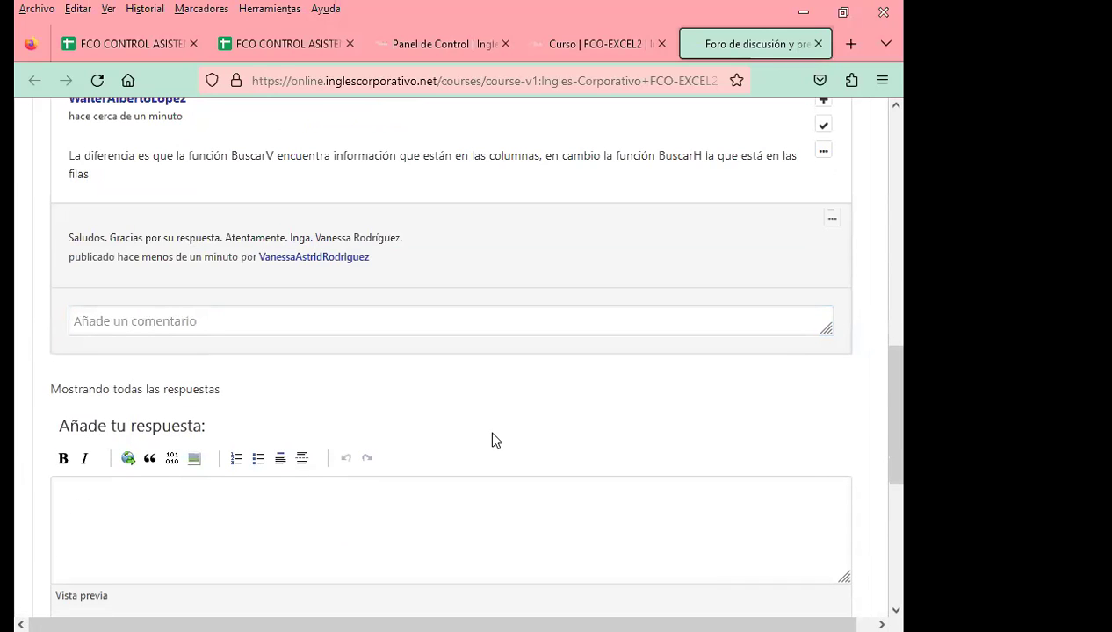
{"action": "scroll", "coordinate": [492, 434], "scroll_direction": "down", "scroll_amount": 2}
{"action": "scroll", "coordinate": [507, 458], "scroll_direction": "up", "scroll_amount": 3}
{"action": "scroll", "coordinate": [509, 460], "scroll_direction": "up", "scroll_amount": 1}
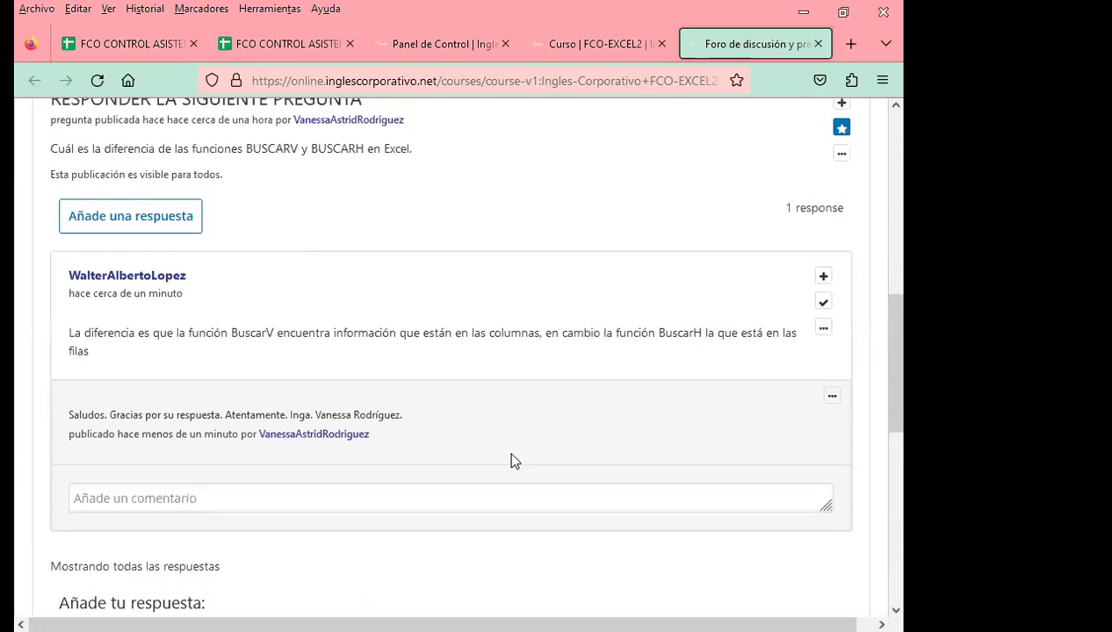
{"action": "scroll", "coordinate": [514, 462], "scroll_direction": "up", "scroll_amount": 2}
{"action": "scroll", "coordinate": [515, 465], "scroll_direction": "up", "scroll_amount": 2}
{"action": "scroll", "coordinate": [513, 465], "scroll_direction": "up", "scroll_amount": 1}
{"action": "scroll", "coordinate": [514, 465], "scroll_direction": "up", "scroll_amount": 2}
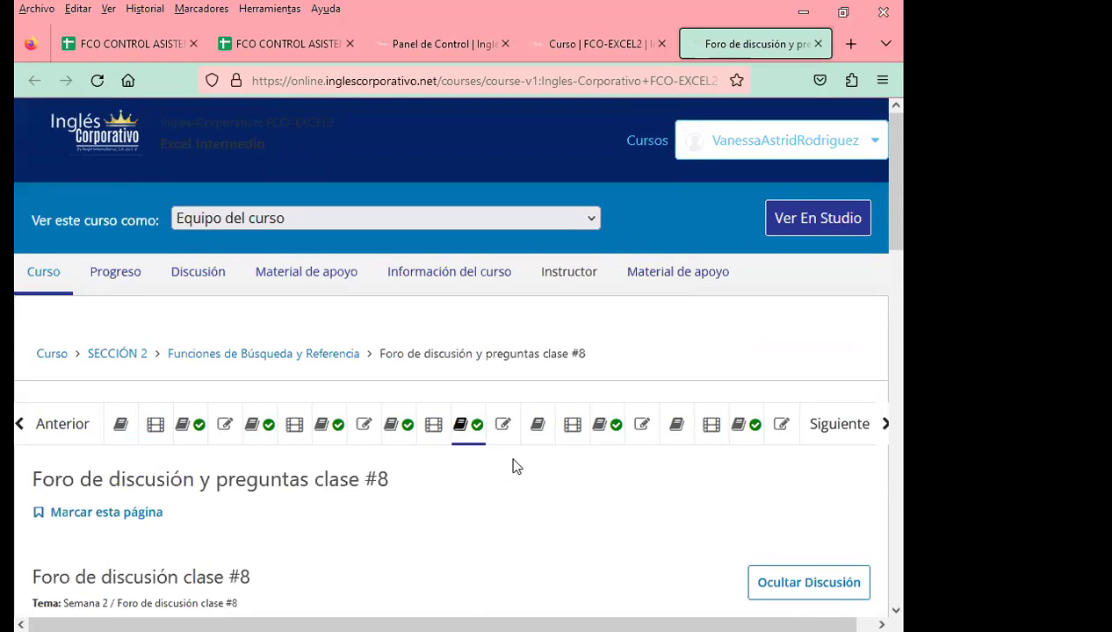
{"action": "scroll", "coordinate": [536, 439], "scroll_direction": "down", "scroll_amount": 3}
{"action": "scroll", "coordinate": [576, 334], "scroll_direction": "down", "scroll_amount": 3}
{"action": "scroll", "coordinate": [581, 365], "scroll_direction": "down", "scroll_amount": 2}
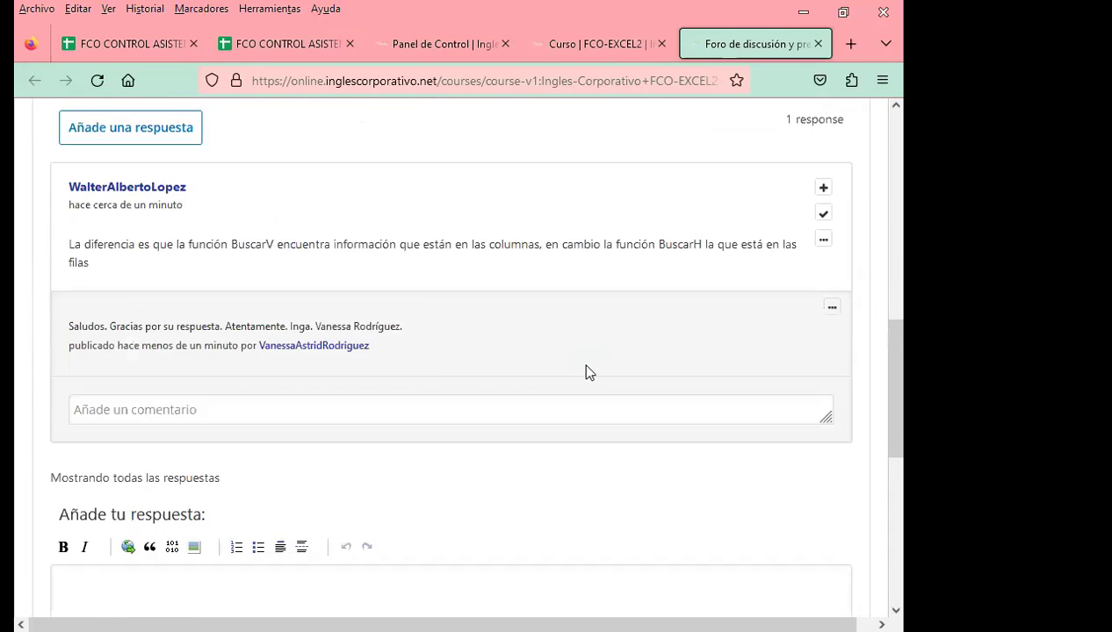
{"action": "scroll", "coordinate": [583, 367], "scroll_direction": "up", "scroll_amount": 3}
{"action": "scroll", "coordinate": [587, 373], "scroll_direction": "up", "scroll_amount": 2}
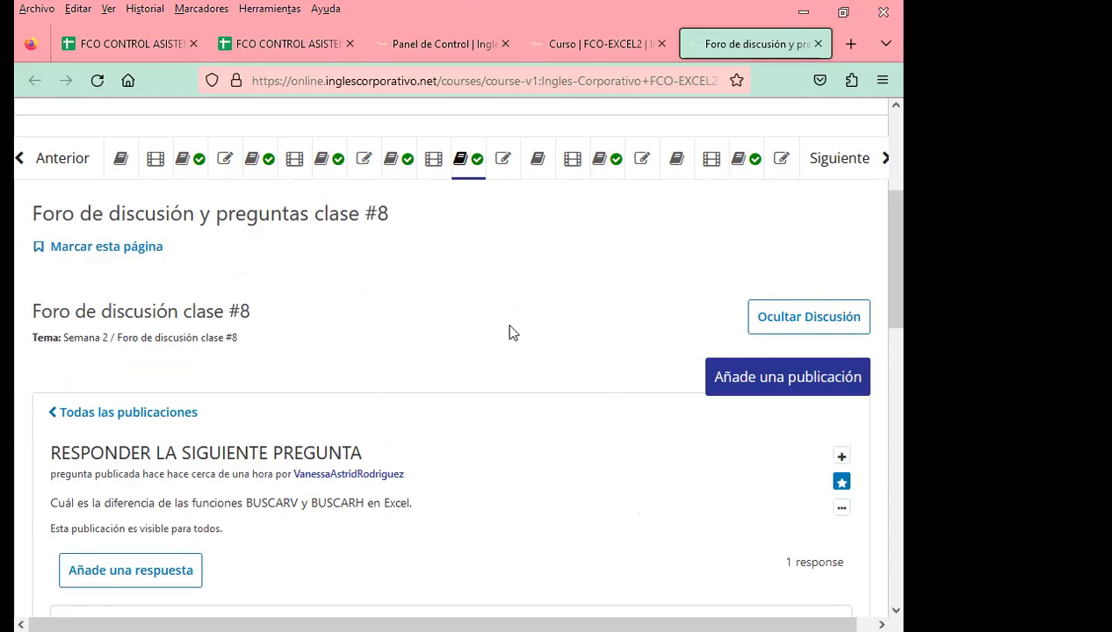
{"action": "scroll", "coordinate": [513, 337], "scroll_direction": "up", "scroll_amount": 3}
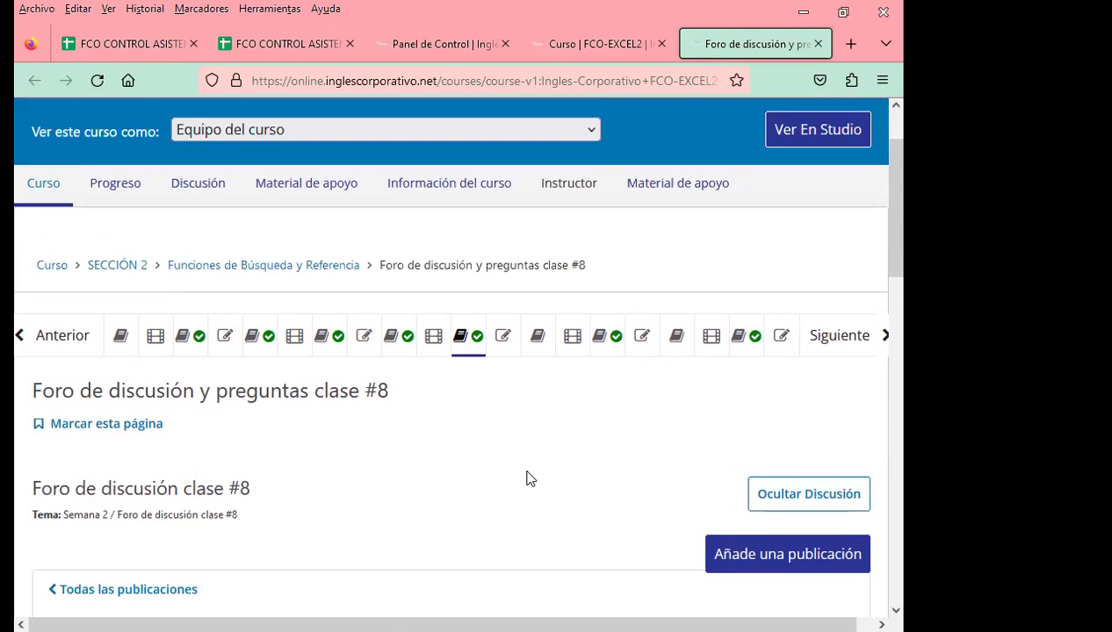